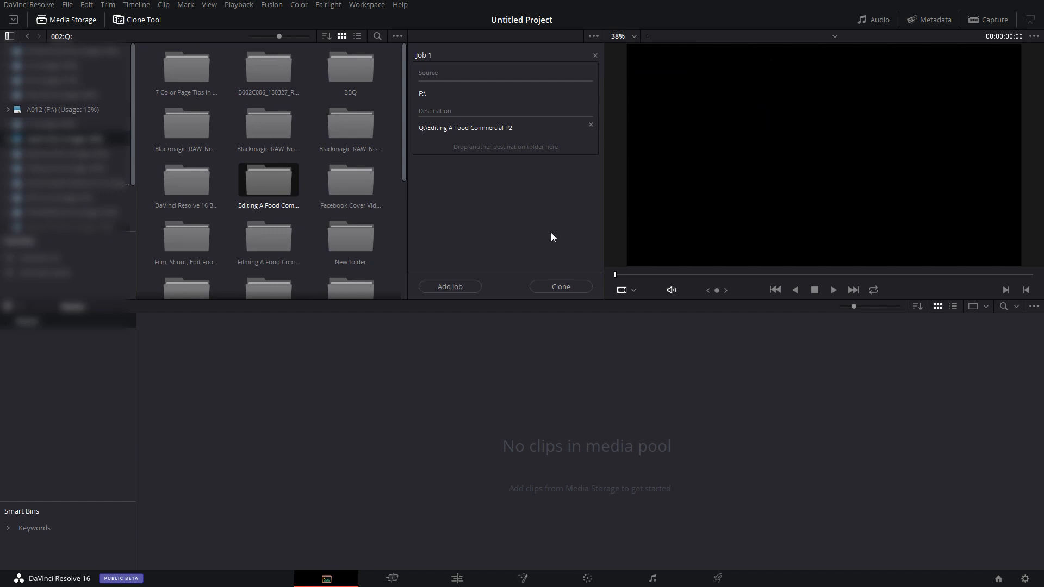
Step: Start the clone job to Q:\Editing A Food Commercial P2 and check the F: disk and Ethernet throughput in Task Manager
click(560, 287)
key(ctrl+shift+Escape)
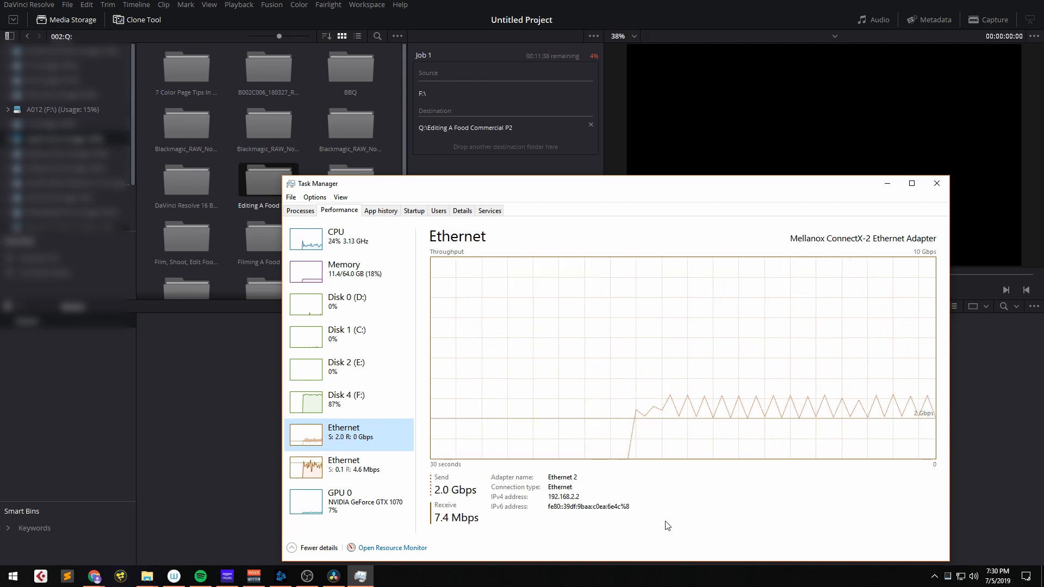
click(357, 409)
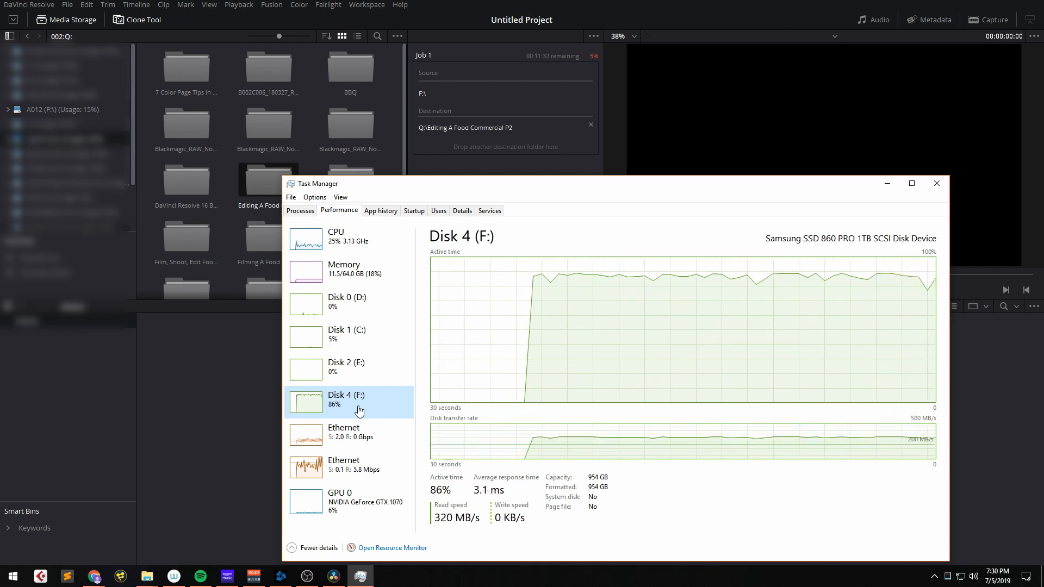
click(374, 437)
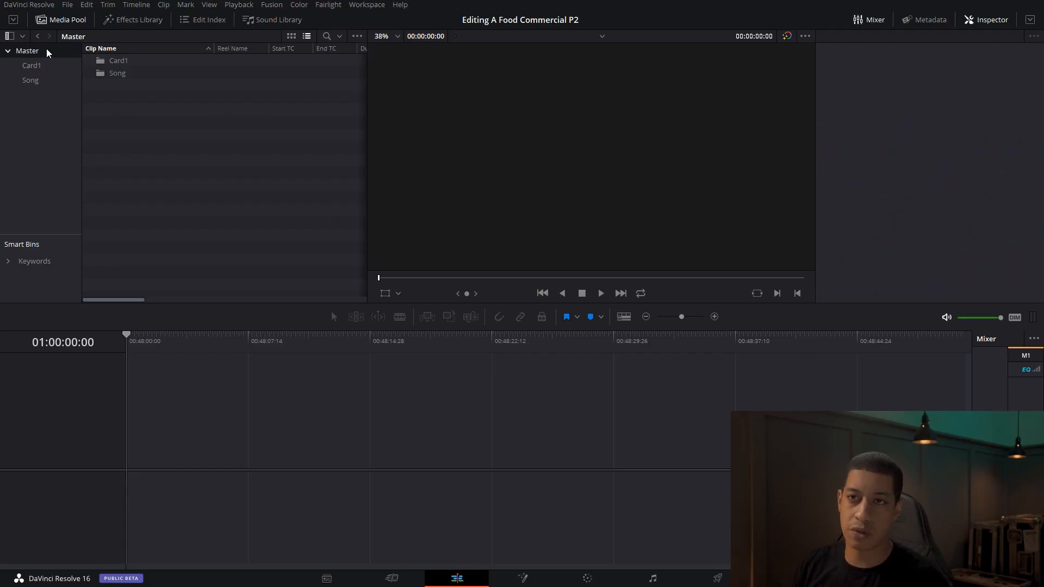
Step: Look through the Card1 and Song bins and create a timeline named Card1 from the whole Card1 bin
click(47, 66)
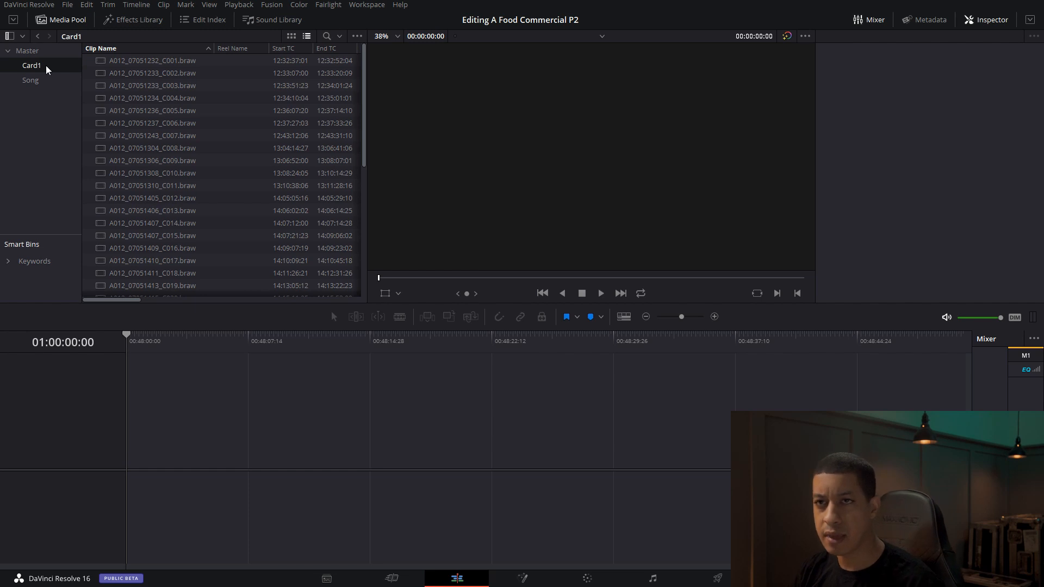
click(187, 62)
scroll(174, 281, down, 5)
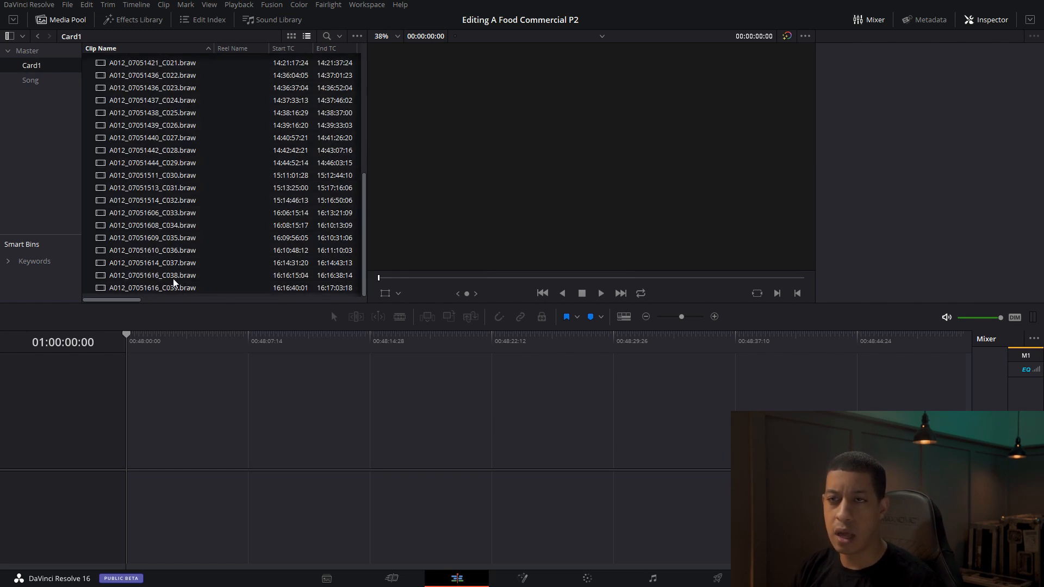
click(31, 80)
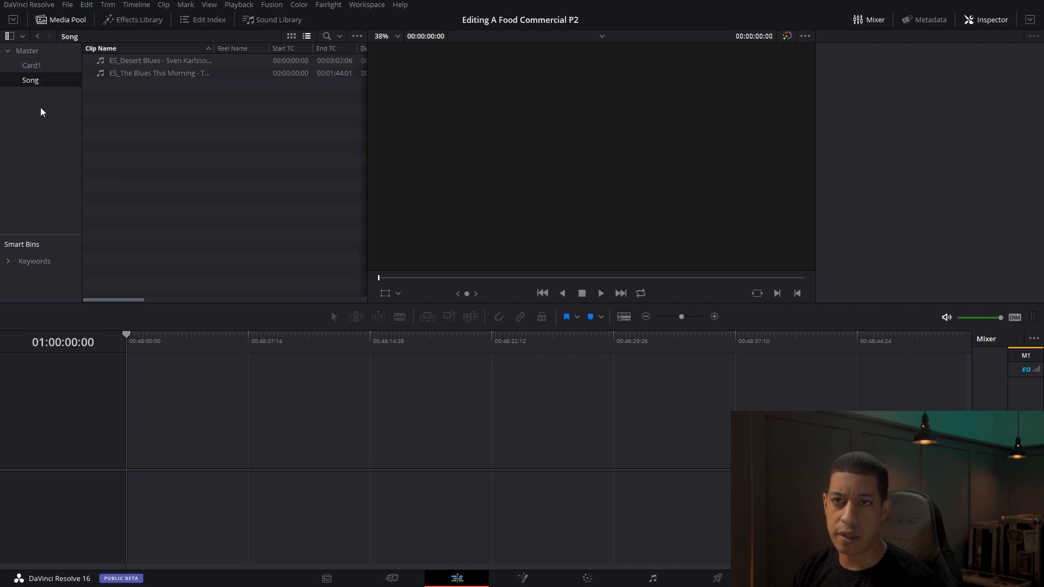
click(36, 67)
right_click(34, 69)
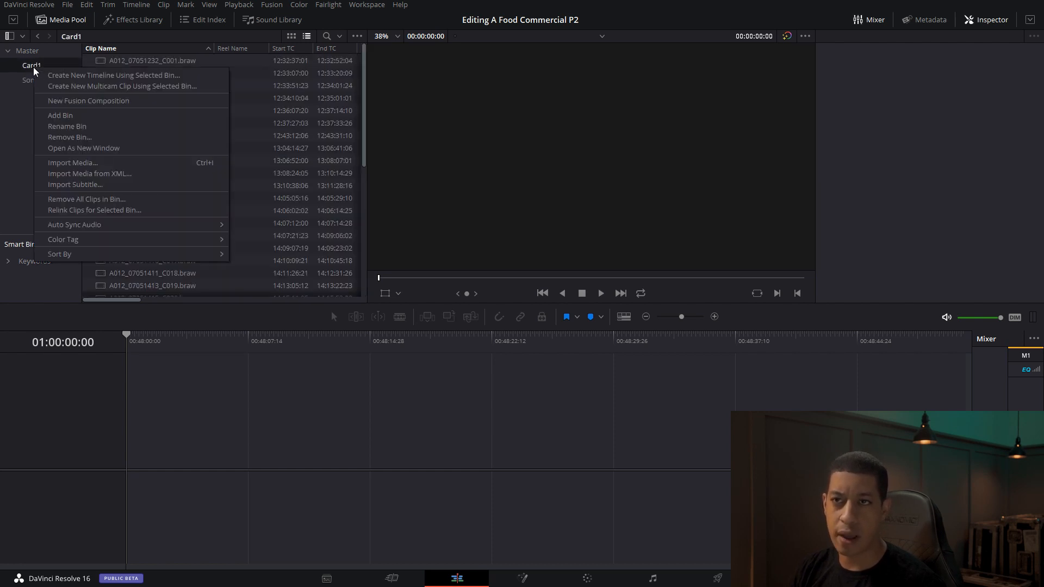
click(56, 76)
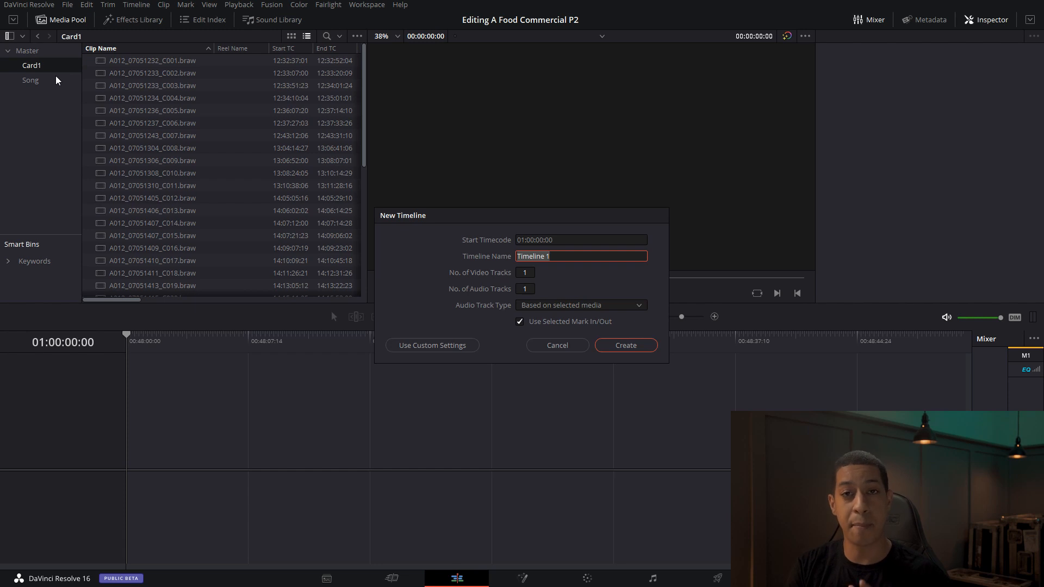
text(CArd)
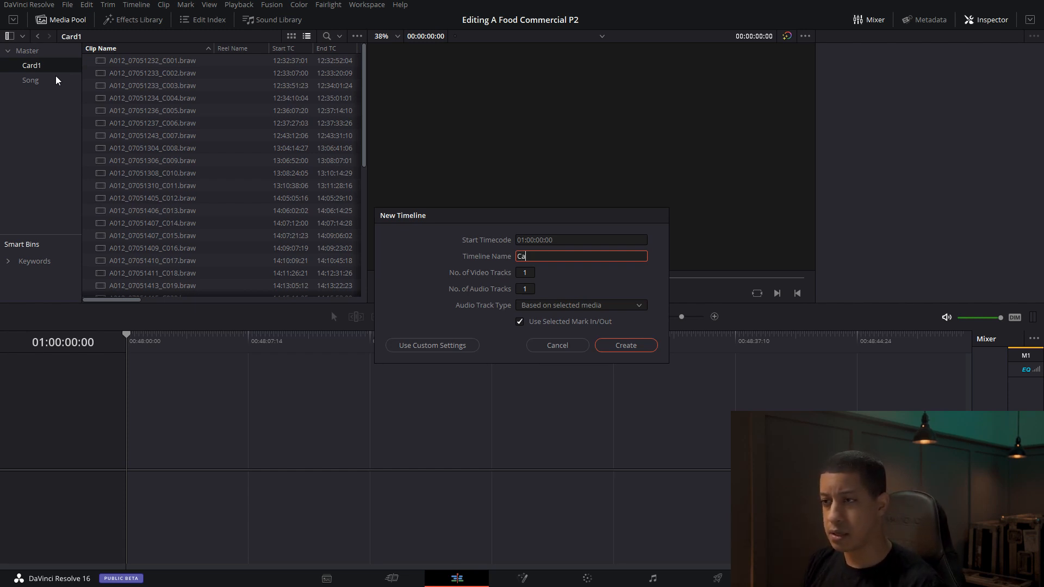
key(Return)
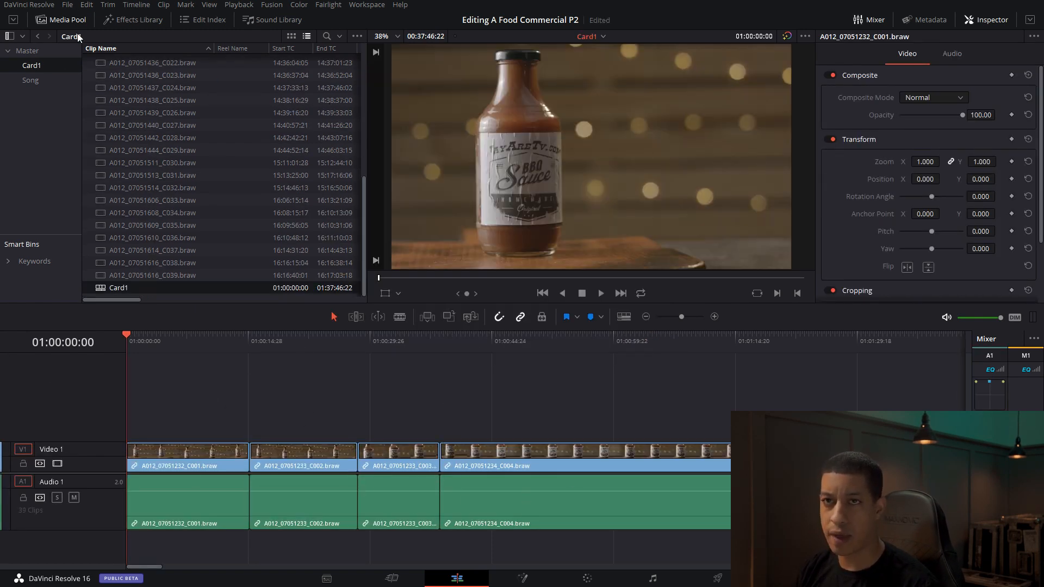
Step: Create an empty timeline named Main Timeline in the Master bin
click(27, 51)
right_click(206, 163)
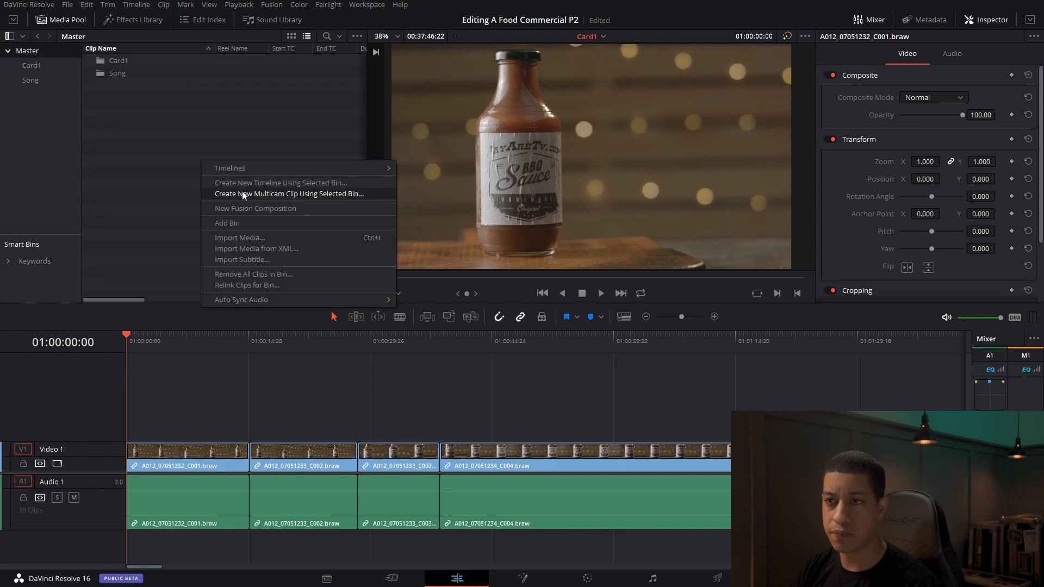
mouse_move(257, 166)
click(418, 172)
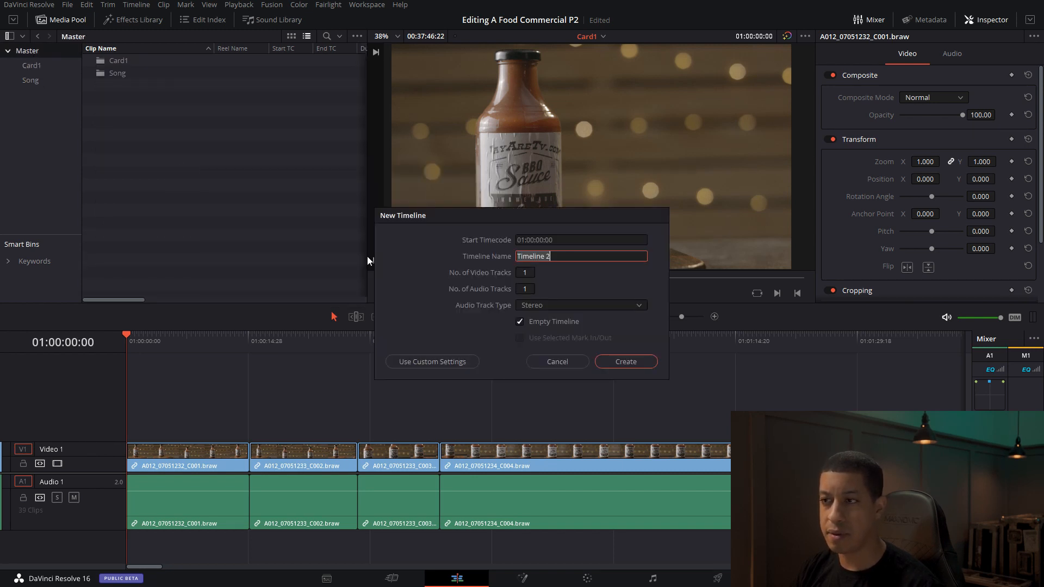
key(BackSpace)
text(M)
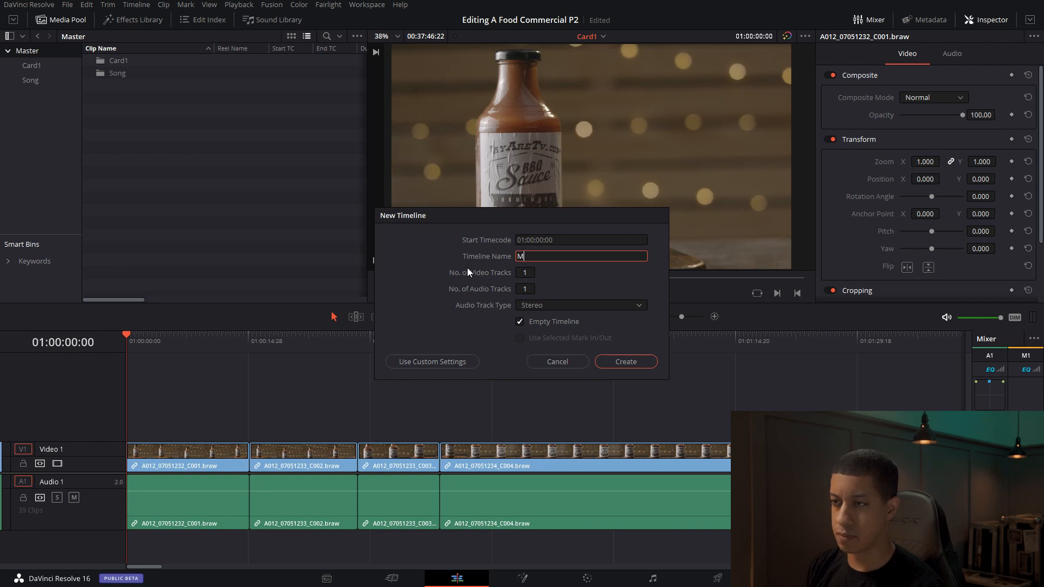
text(ain Time)
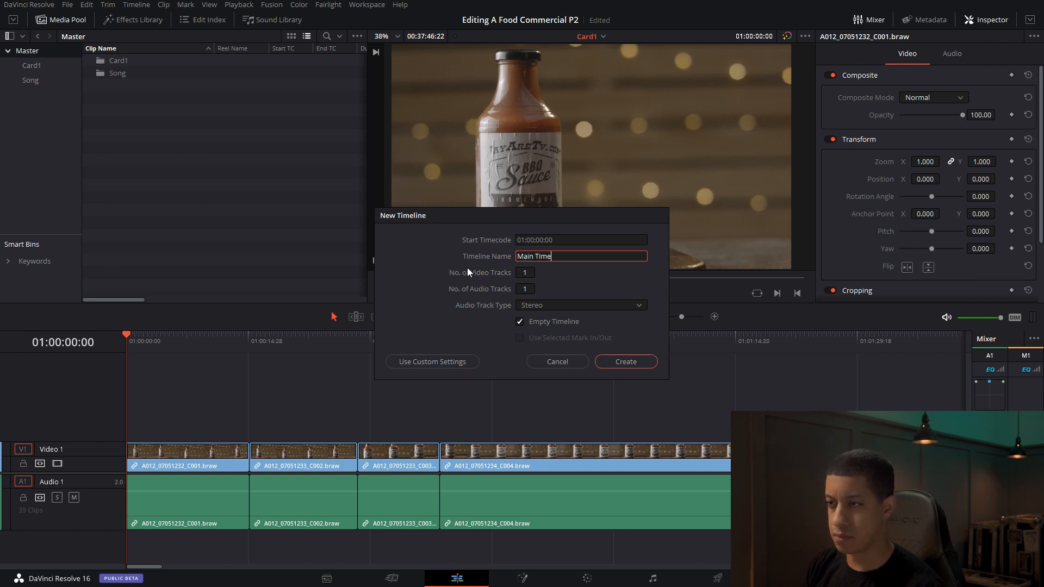
text(line)
key(Return)
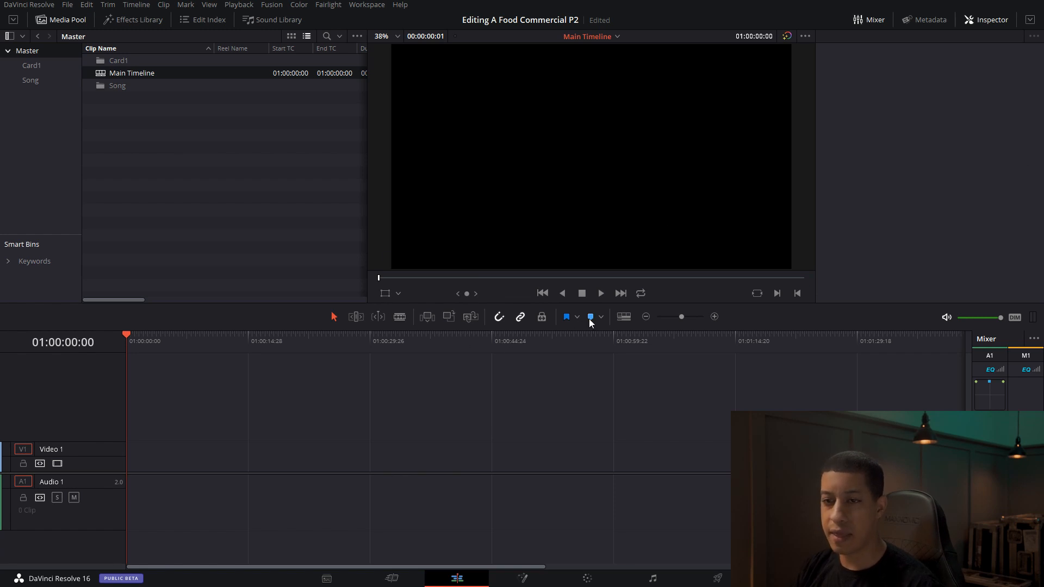
Step: Enable tabbed, stacked timelines and show Card1 in the upper timeline and Main Timeline in the lower one
click(623, 318)
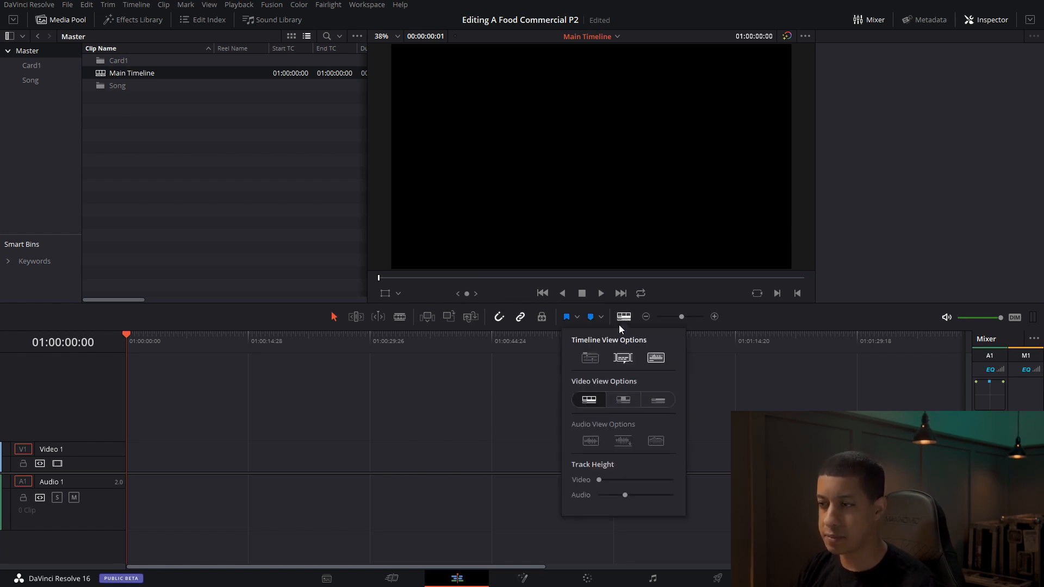
click(592, 359)
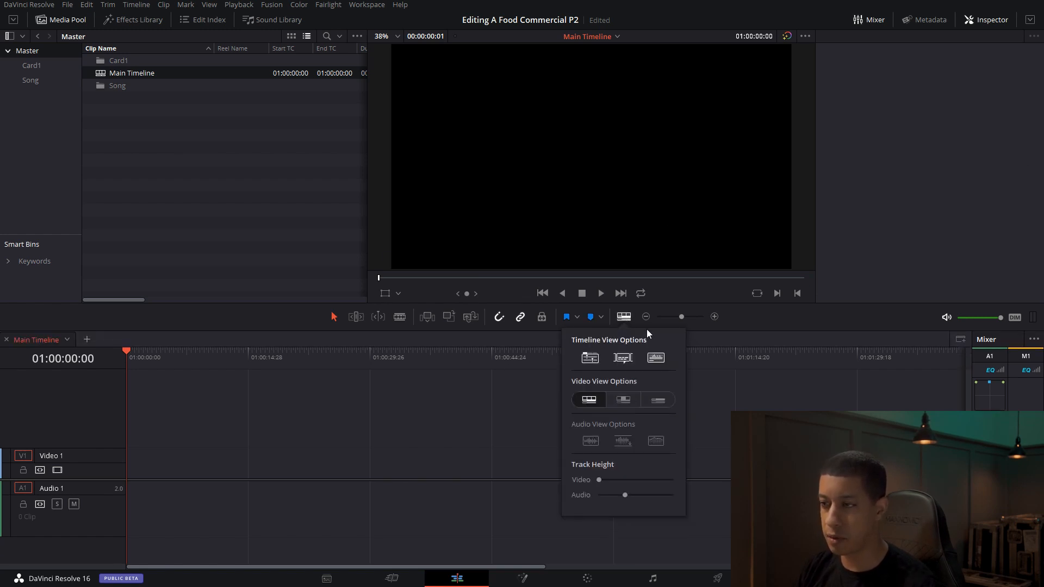
click(625, 317)
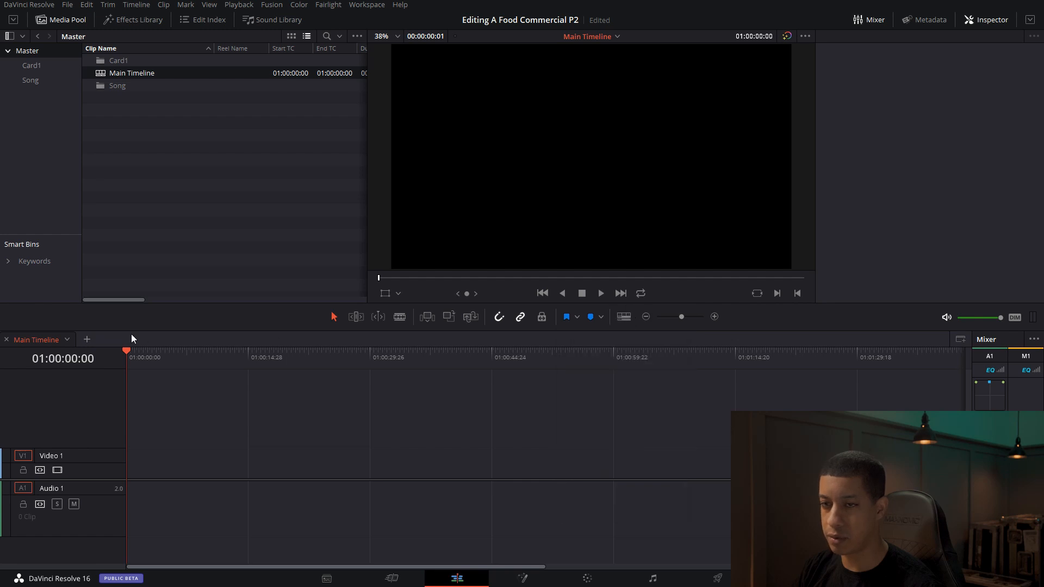
click(960, 340)
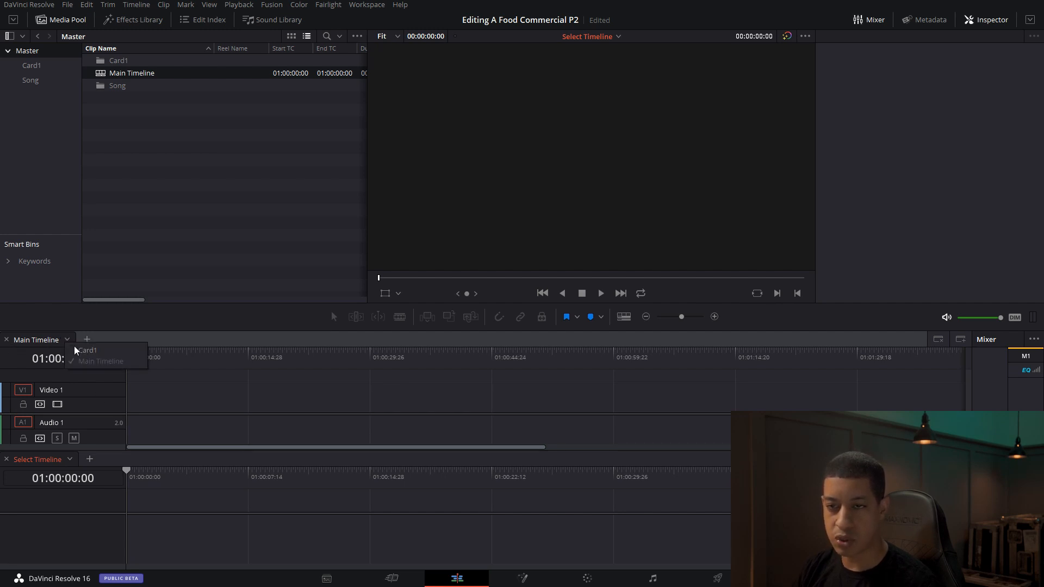
click(77, 348)
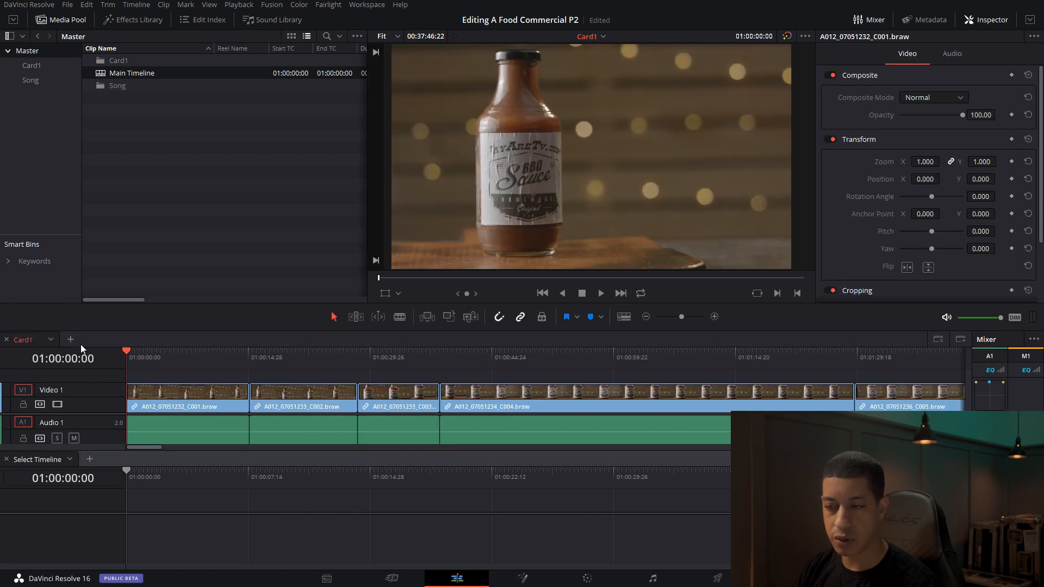
click(71, 458)
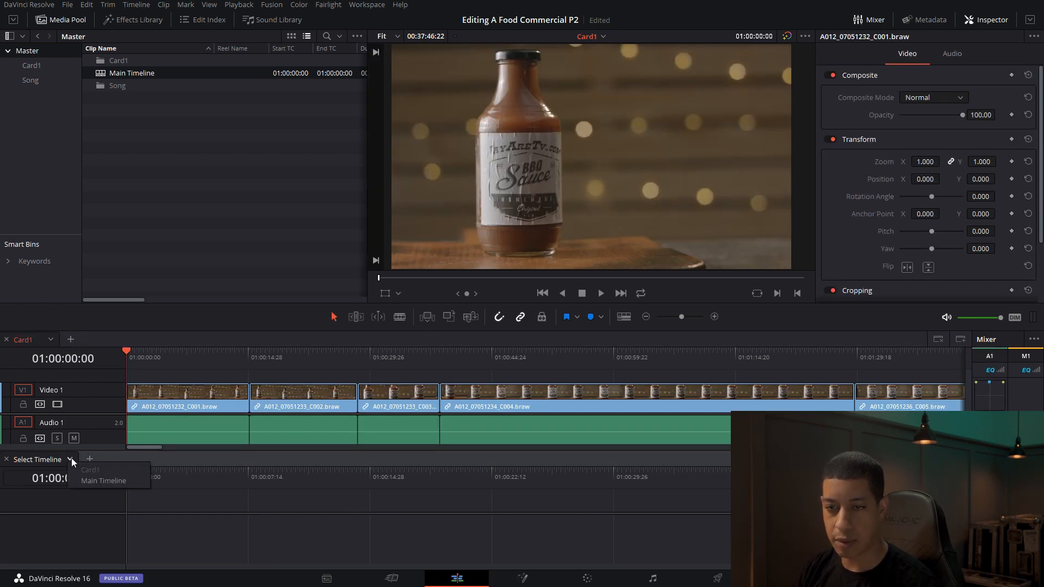
click(94, 478)
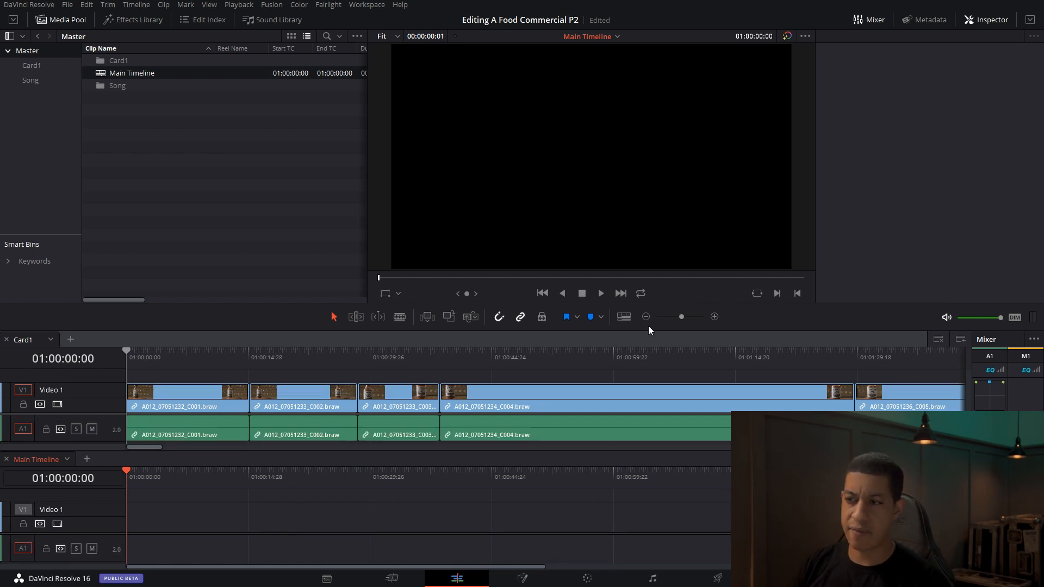
Step: Switch the video tracks to the simple view without thumbnails and slightly increase Main Timeline's audio track height
click(623, 316)
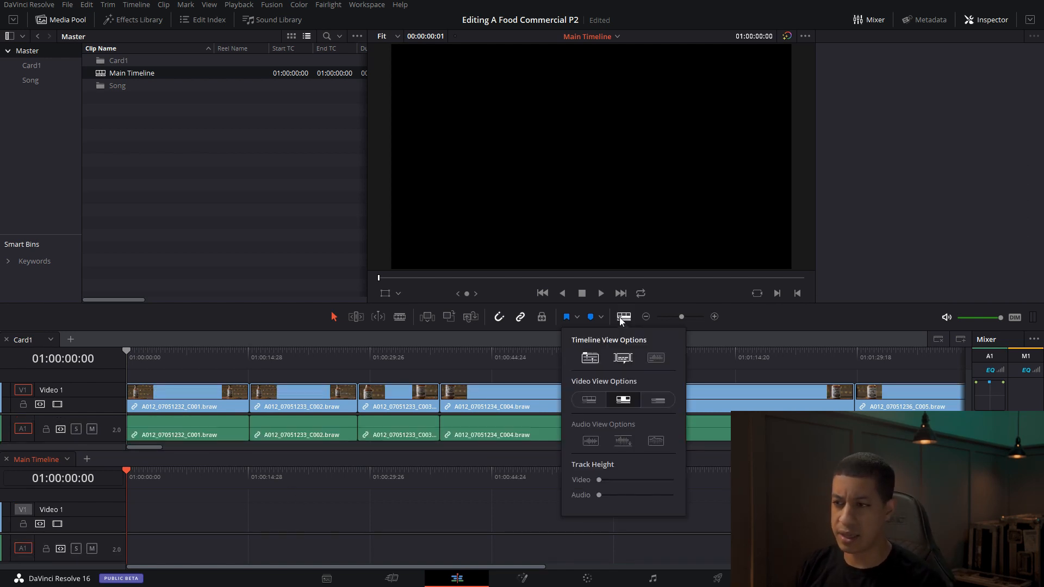
click(657, 401)
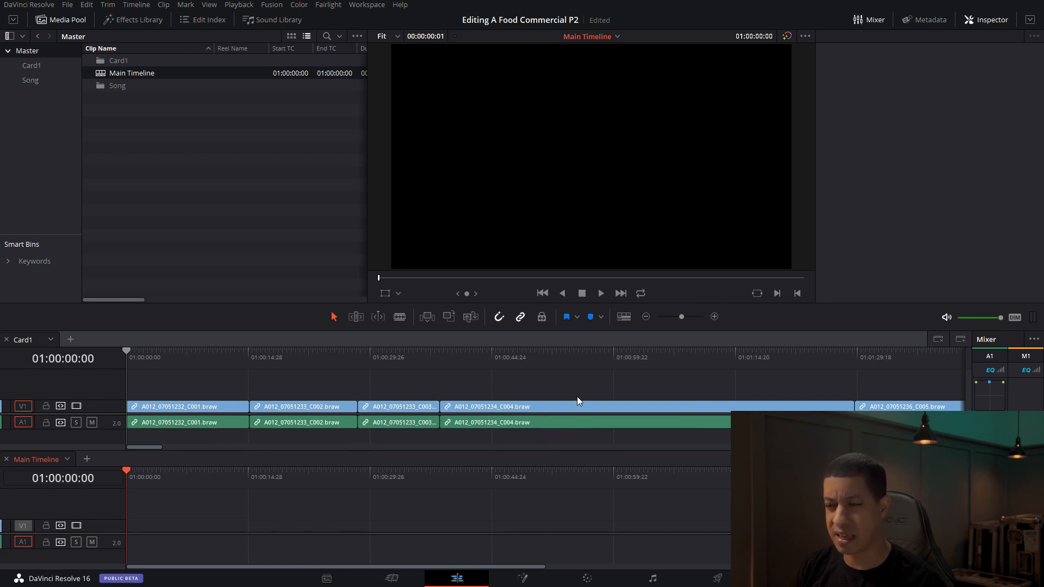
click(625, 320)
drag(600, 496, 617, 496)
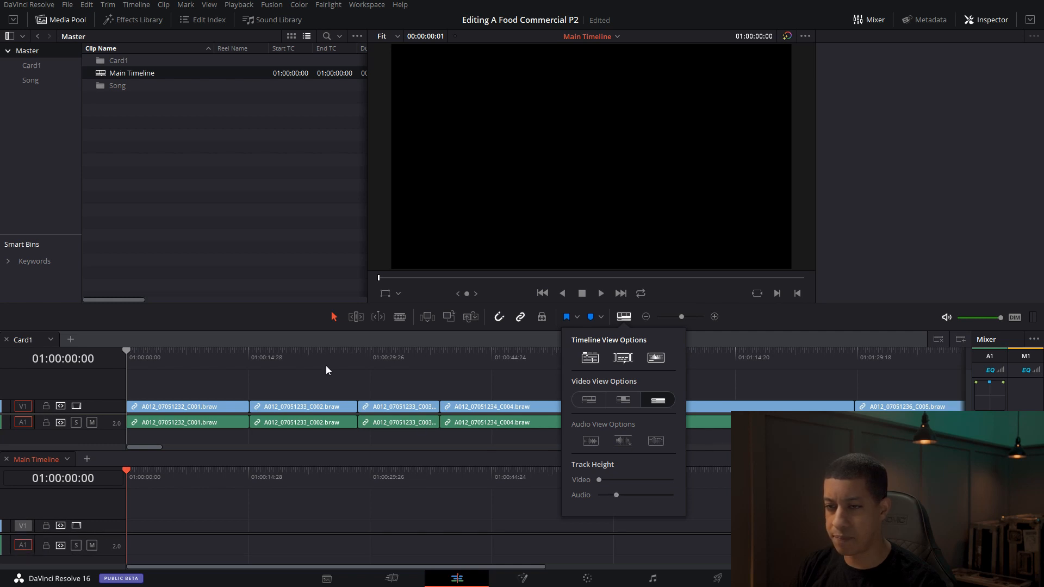
Step: Try a taller audio track height on the Card1 timeline and return it to the minimum
click(23, 341)
click(624, 317)
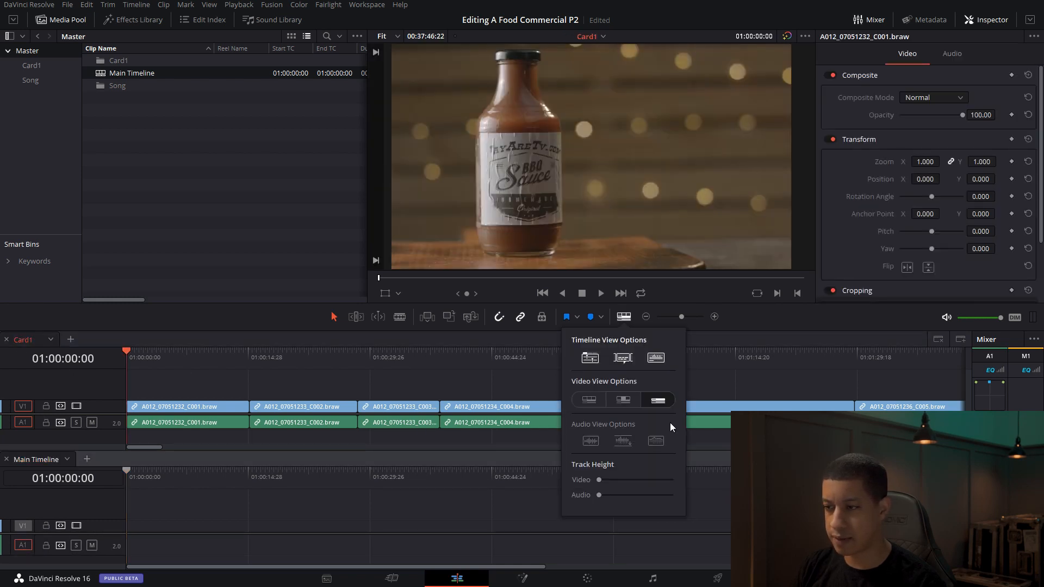
drag(599, 495, 626, 496)
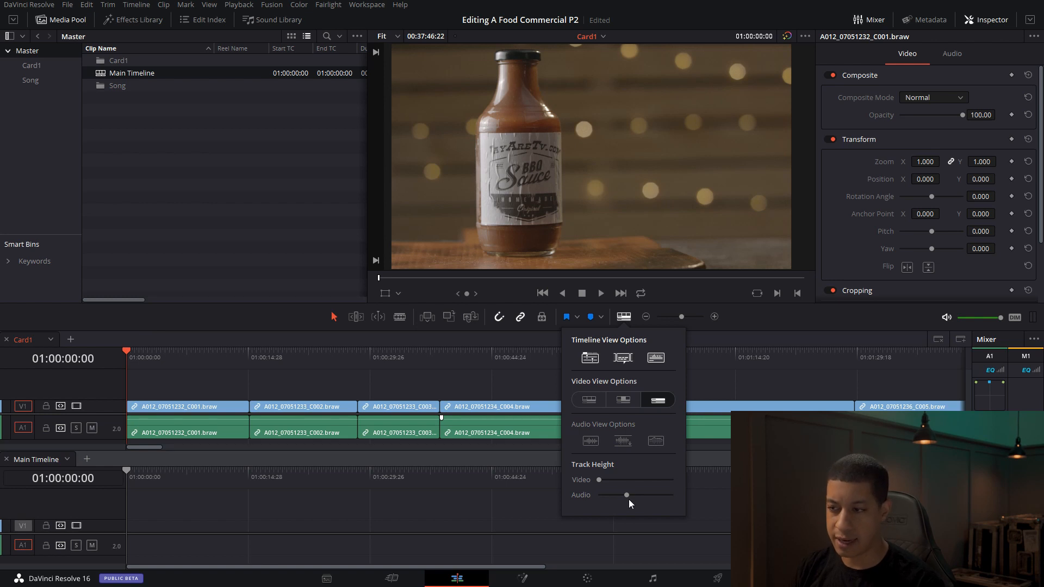
drag(627, 496, 542, 489)
click(456, 517)
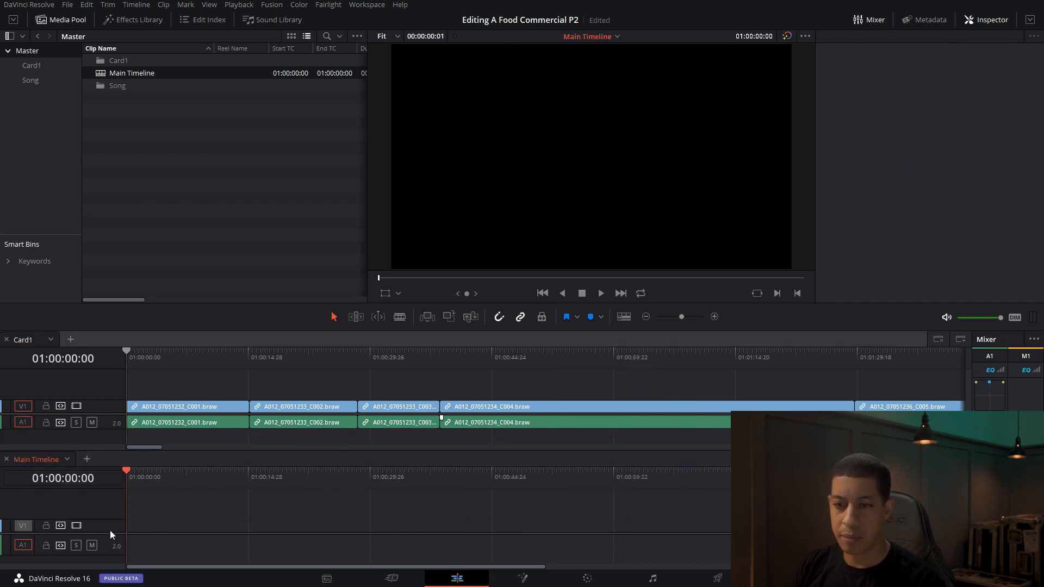
Step: Audition the Desert Blues and The Blues This Morning songs from the Song bin in the viewer
click(106, 86)
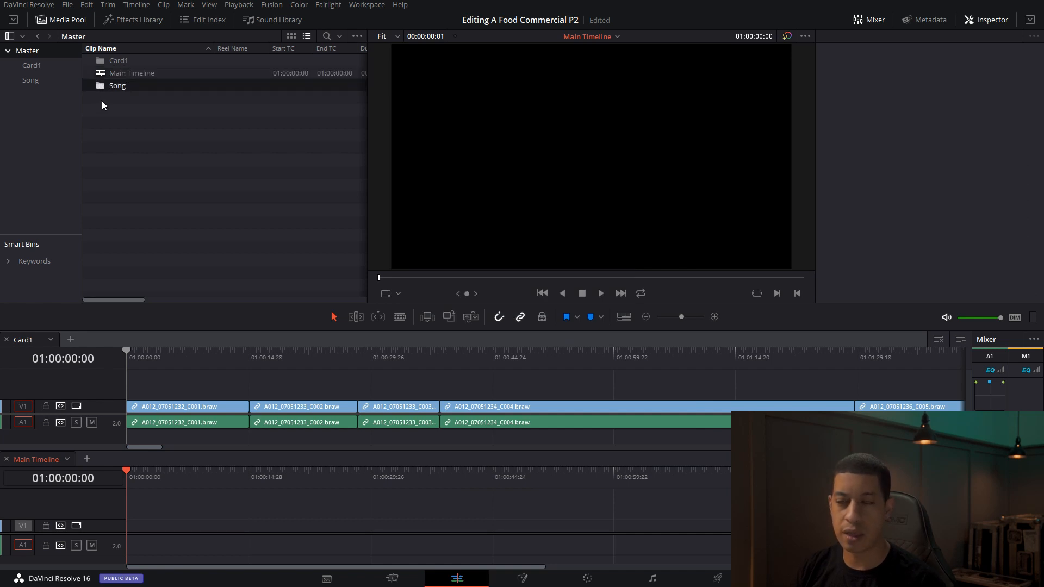
double_click(104, 88)
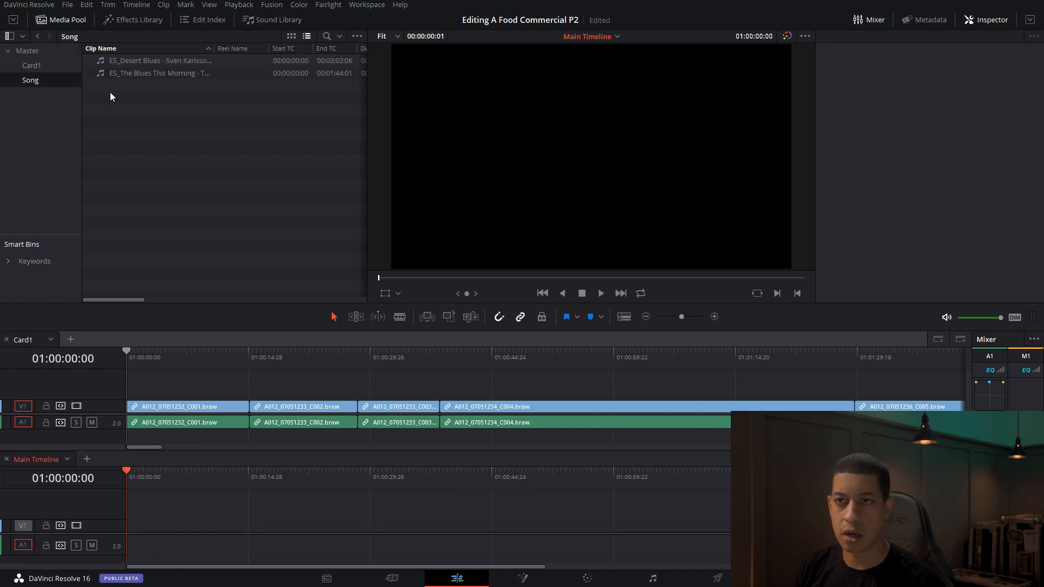
double_click(110, 64)
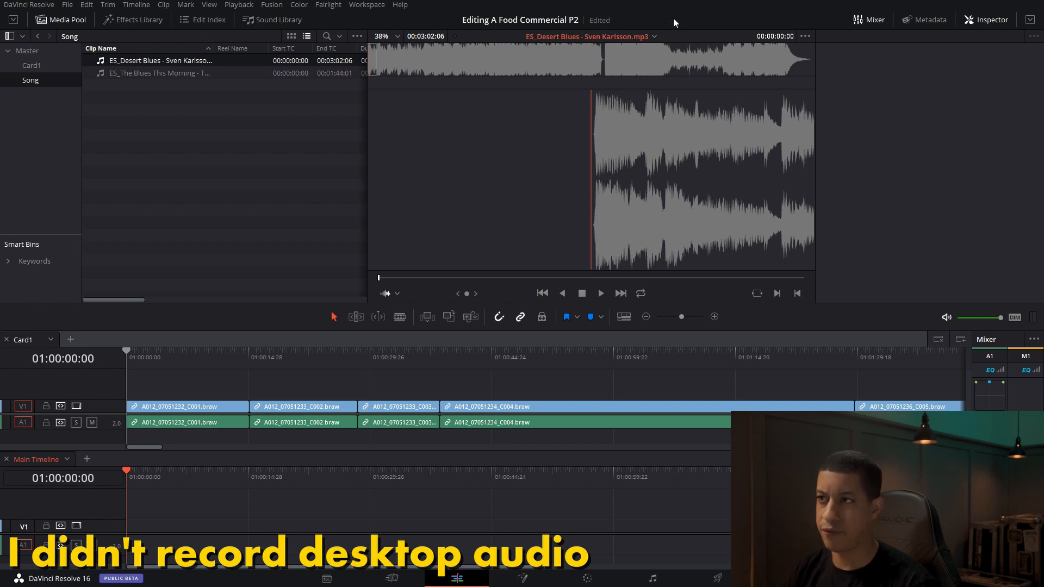
drag(596, 65, 401, 61)
key(space)
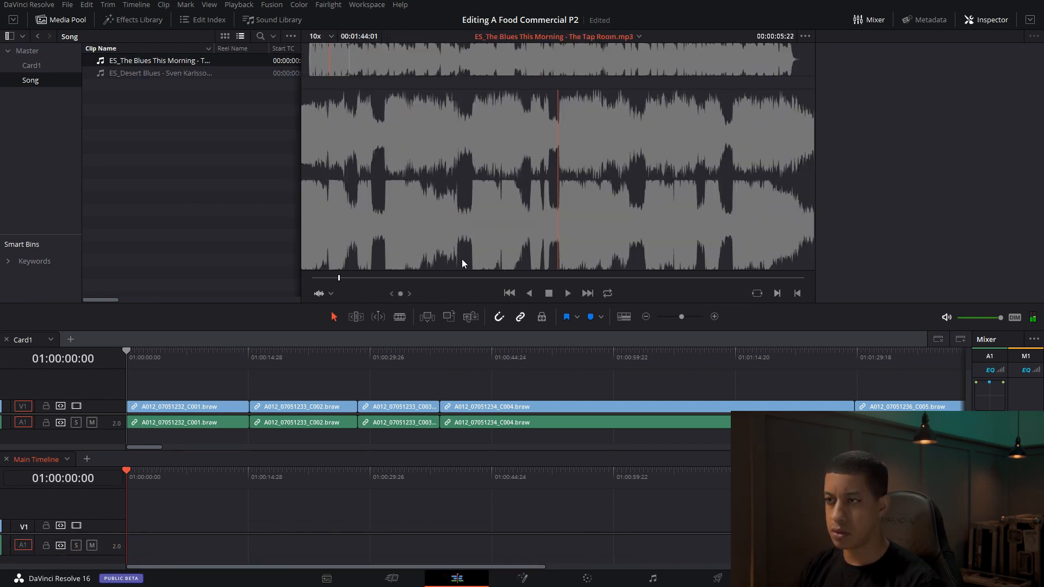
key(space)
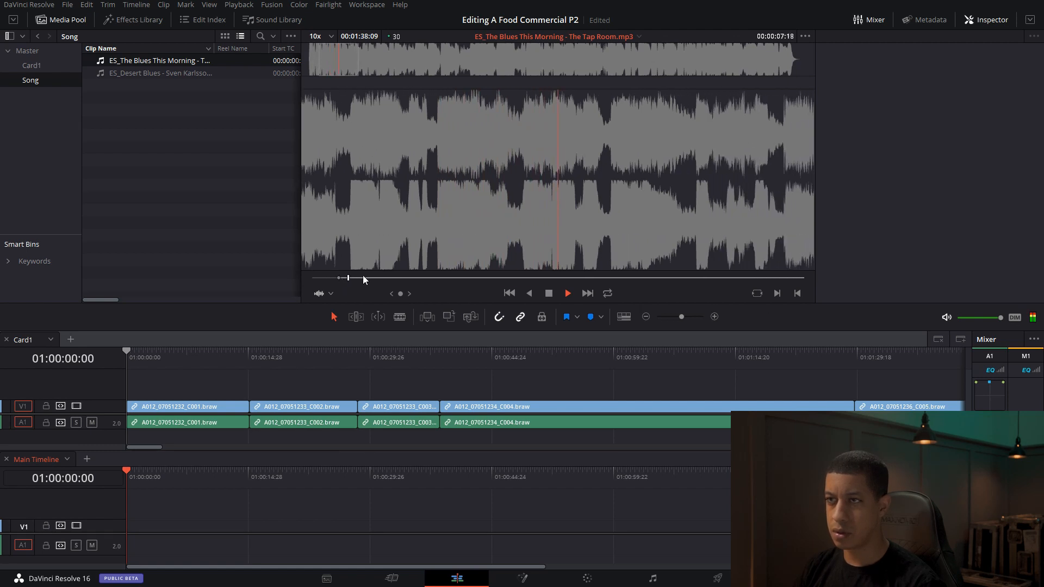
key(space)
Step: Place The Blues This Morning at the start of Main Timeline's audio track and trim its end to 01:00:29:28
click(797, 294)
drag(528, 143, 126, 548)
drag(192, 471, 371, 479)
drag(178, 548, 369, 549)
click(345, 549)
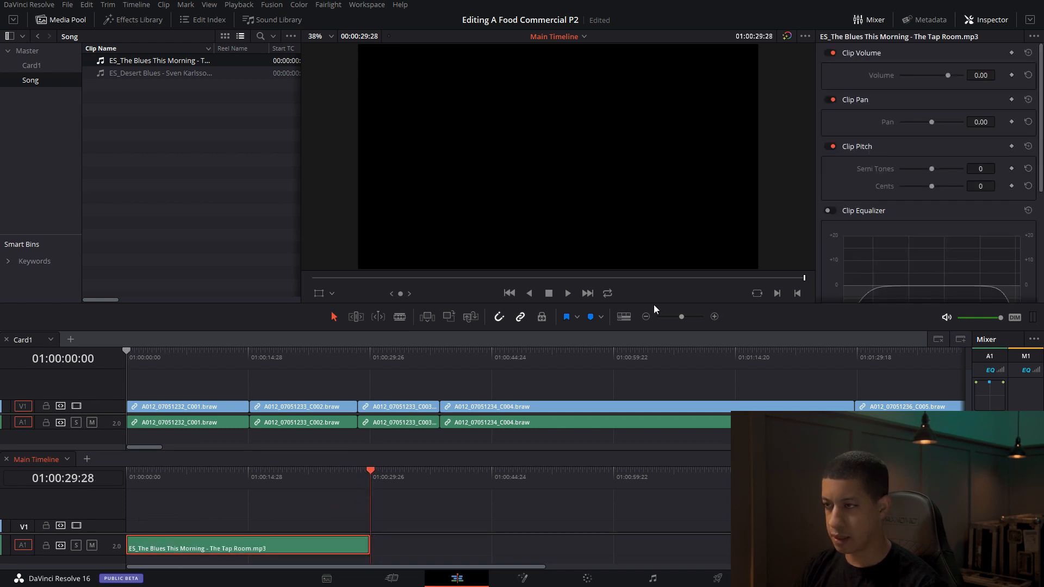
Step: Increase Main Timeline's audio track height and enable the first two waveform display options for its audio
click(624, 317)
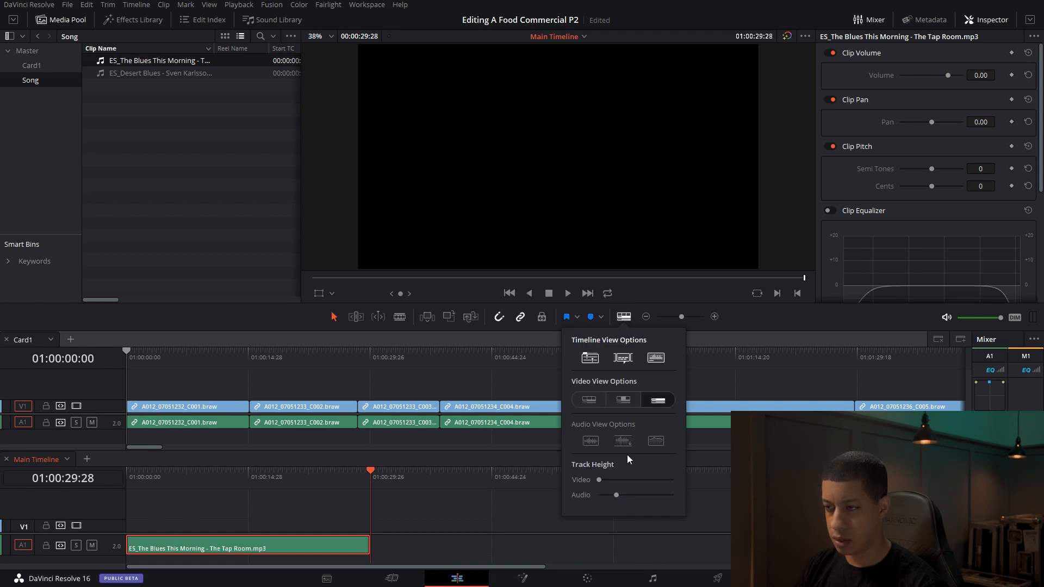
drag(615, 496, 628, 495)
click(586, 441)
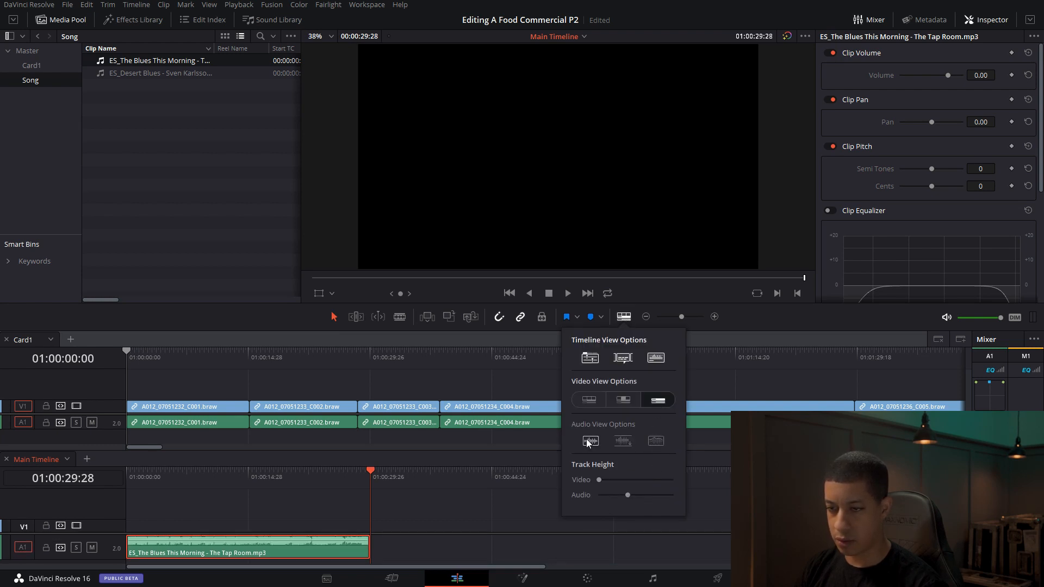
click(623, 441)
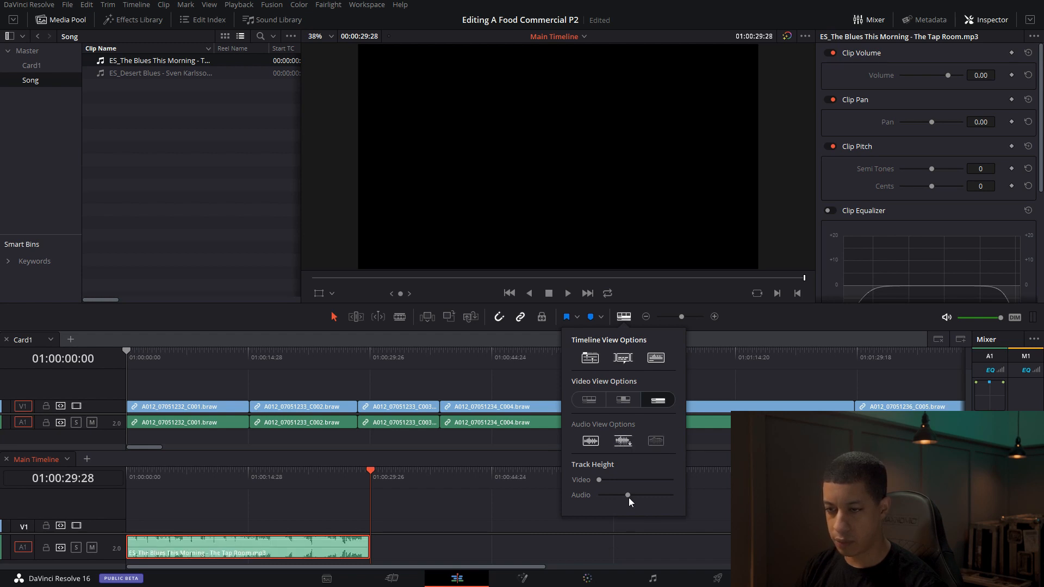
Step: Play the final seconds of the song on Main Timeline and trim its end to 01:00:28:07
drag(331, 474, 341, 476)
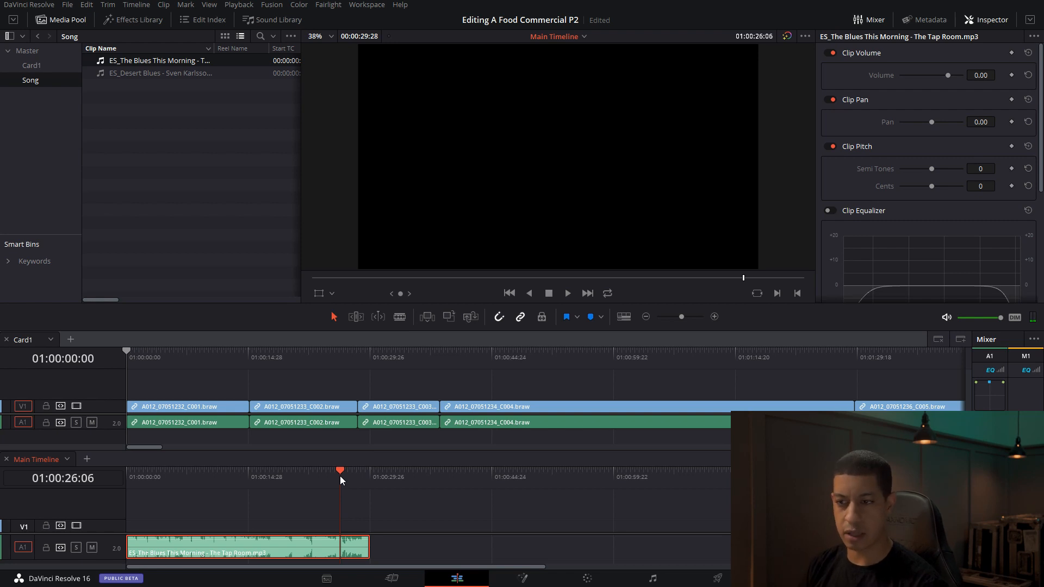
key(space)
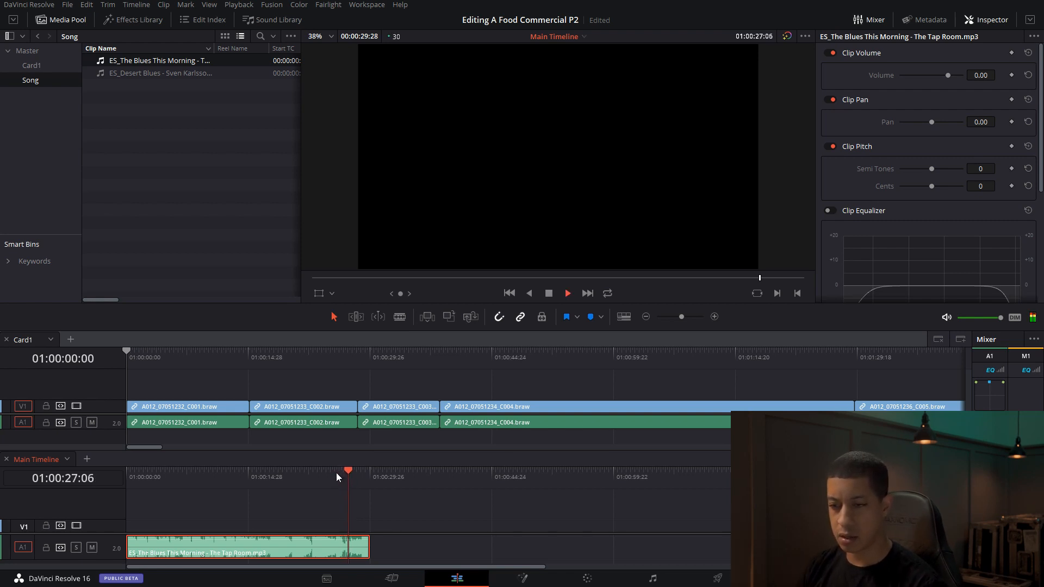
key(space)
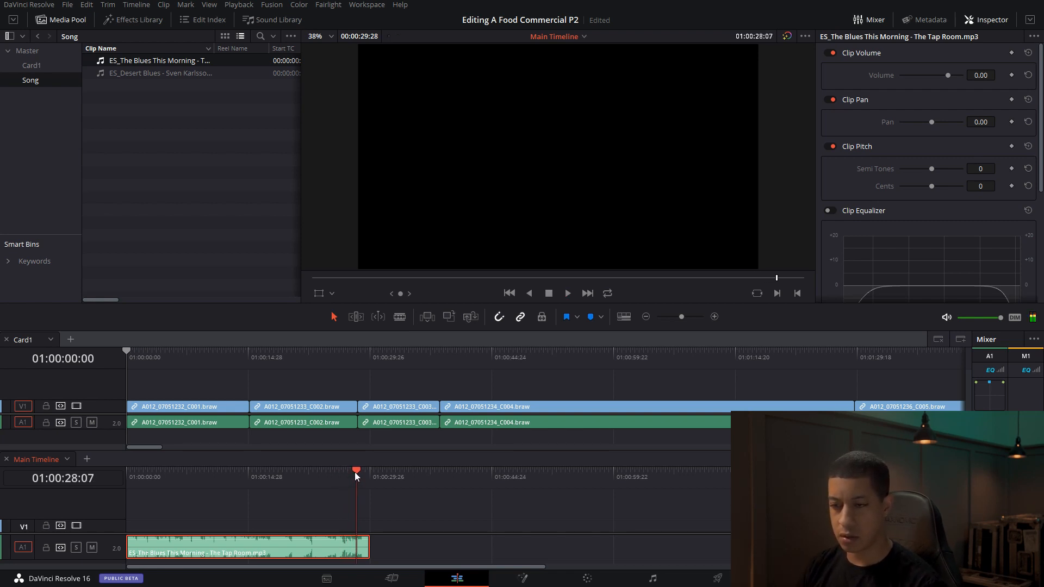
drag(369, 549, 355, 550)
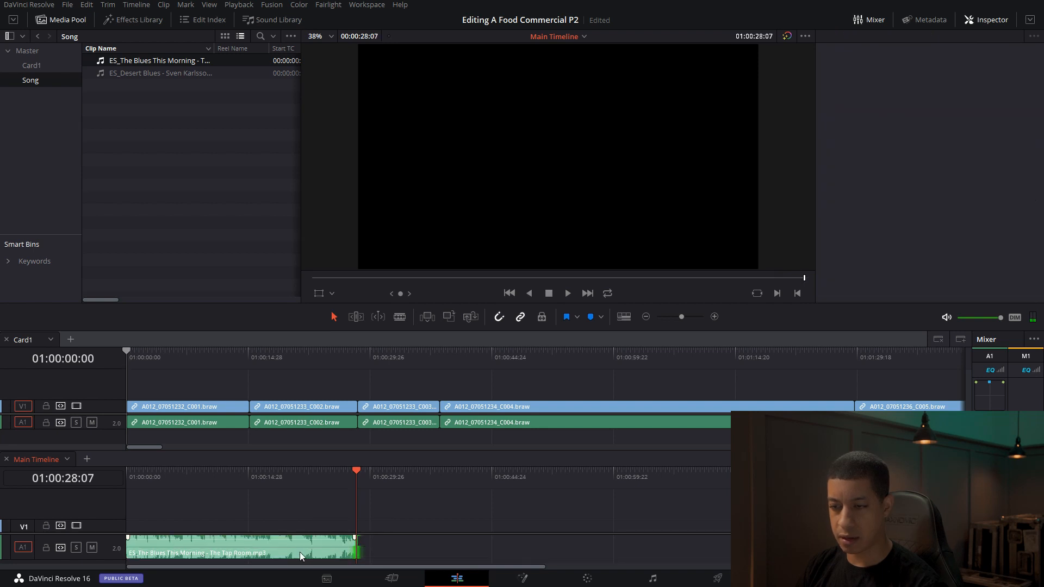
Step: Shift the song so it ends at 01:00:30:00 on Main Timeline and fade out its last 01:28
drag(372, 476, 371, 476)
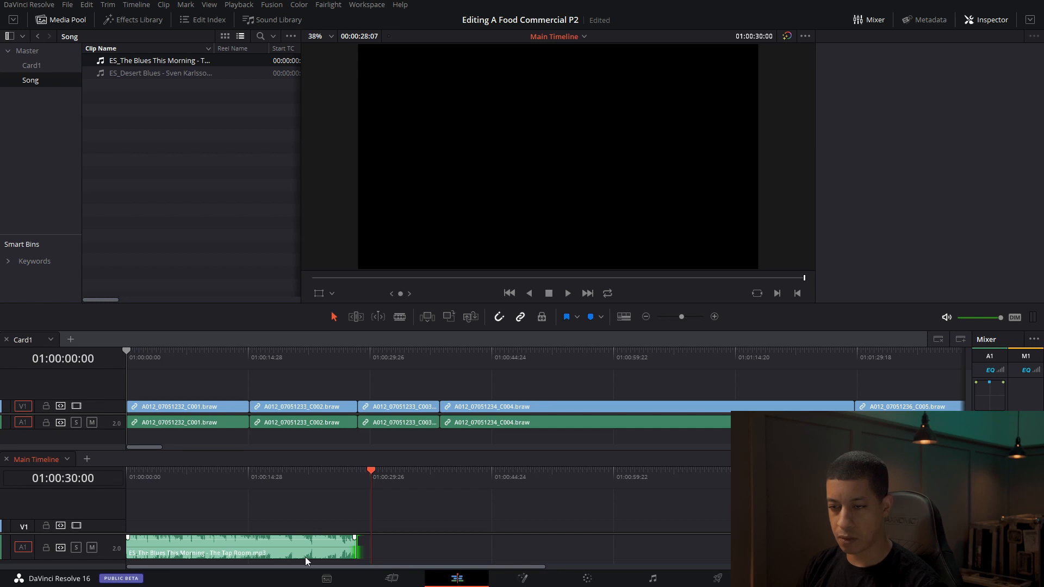
drag(305, 557, 332, 555)
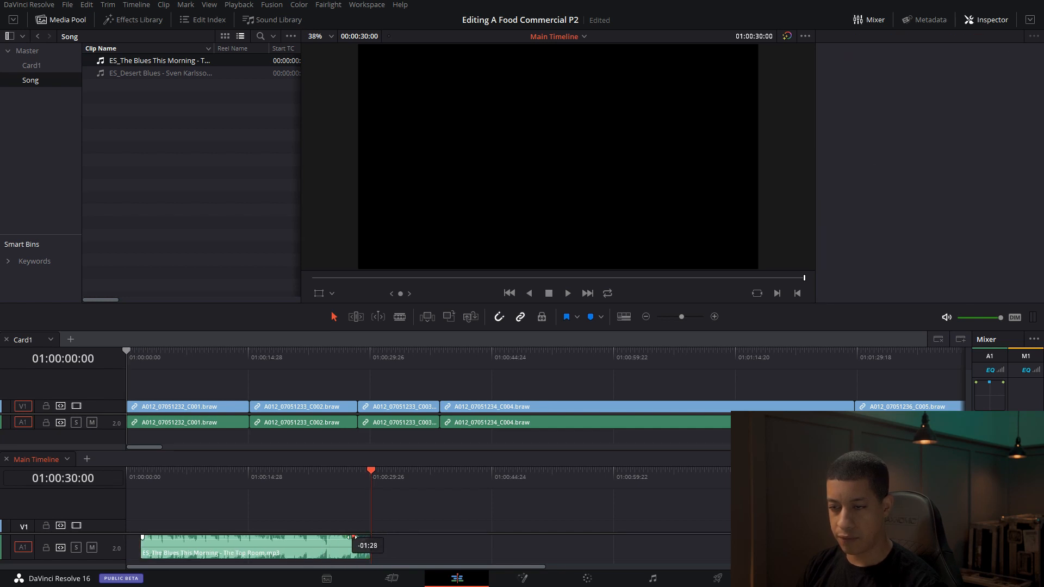
click(334, 471)
key(space)
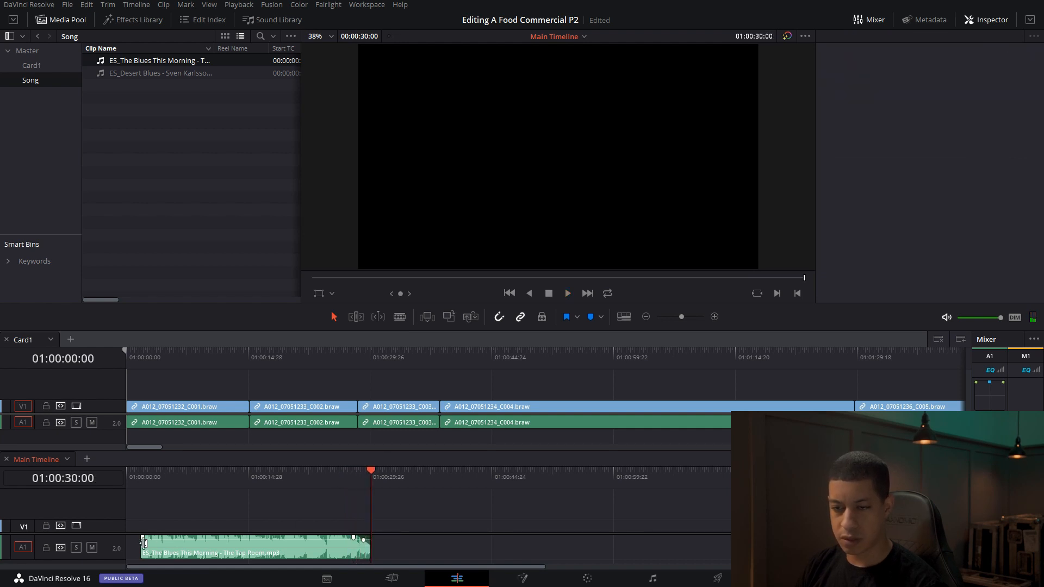
Step: Extend the song's start back to the beginning of Main Timeline and trim about half a second off its opening
drag(142, 547, 128, 546)
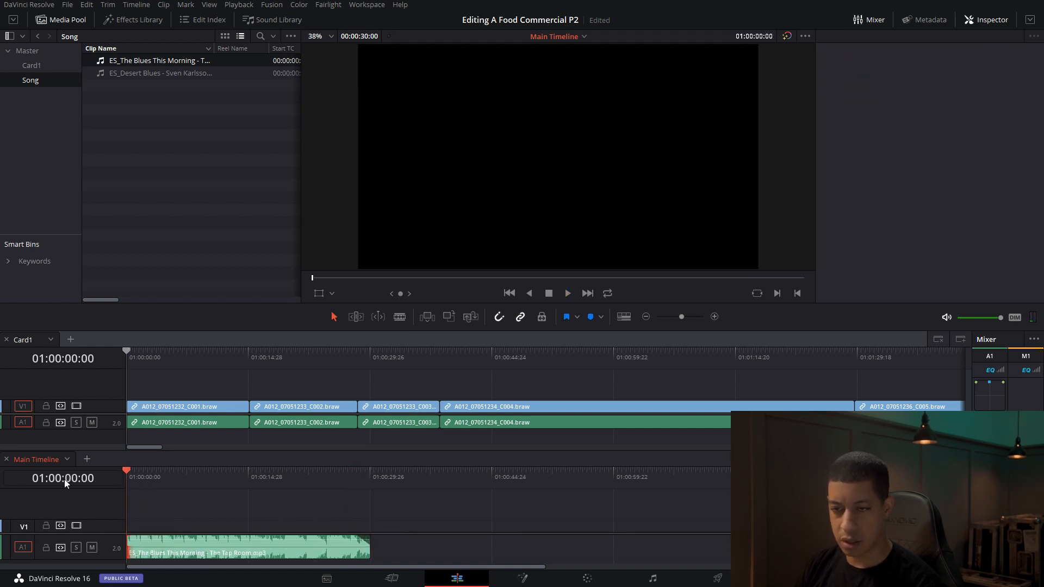
key(space)
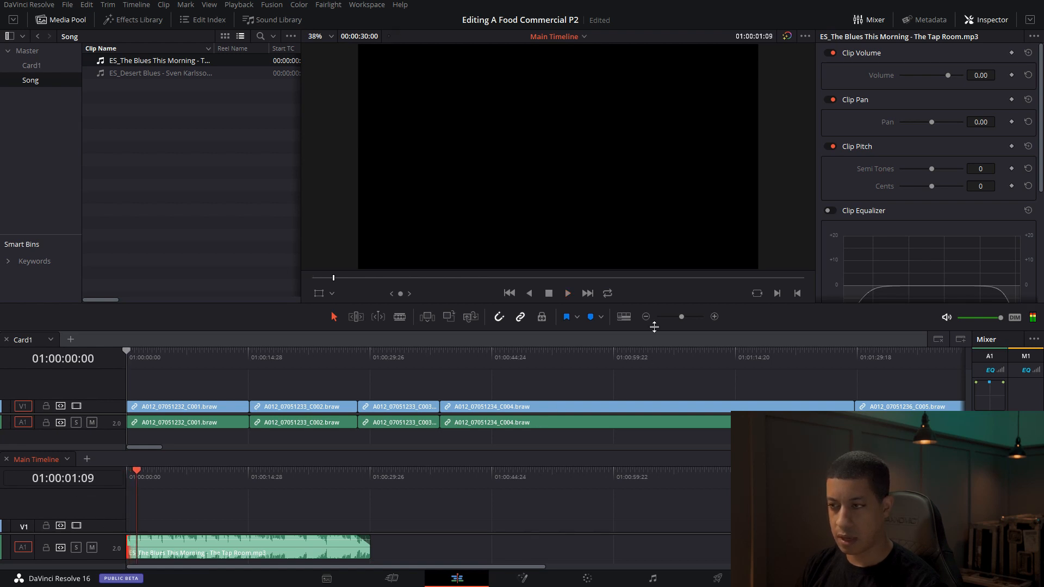
click(714, 316)
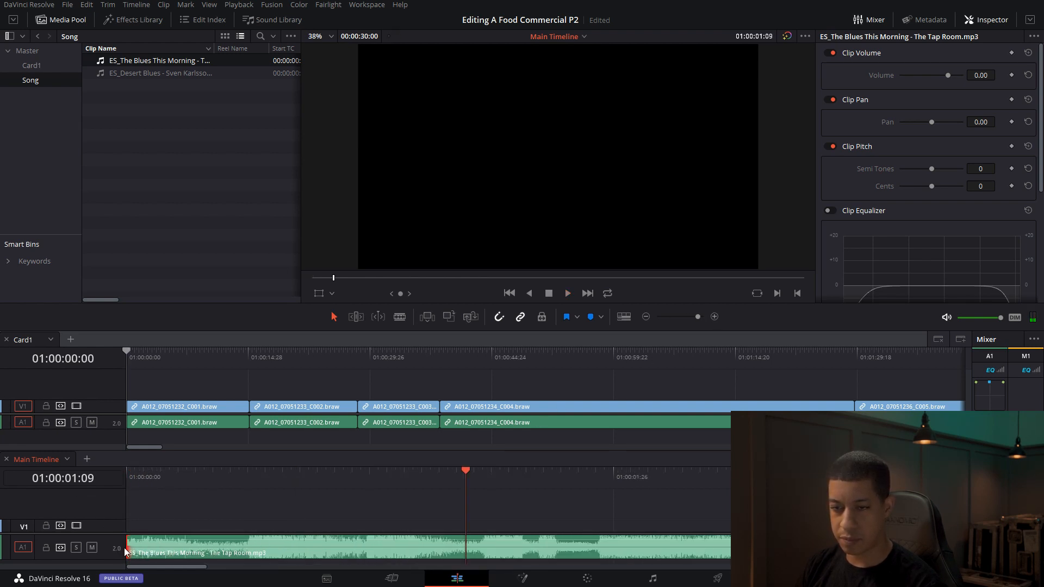
drag(124, 552, 247, 543)
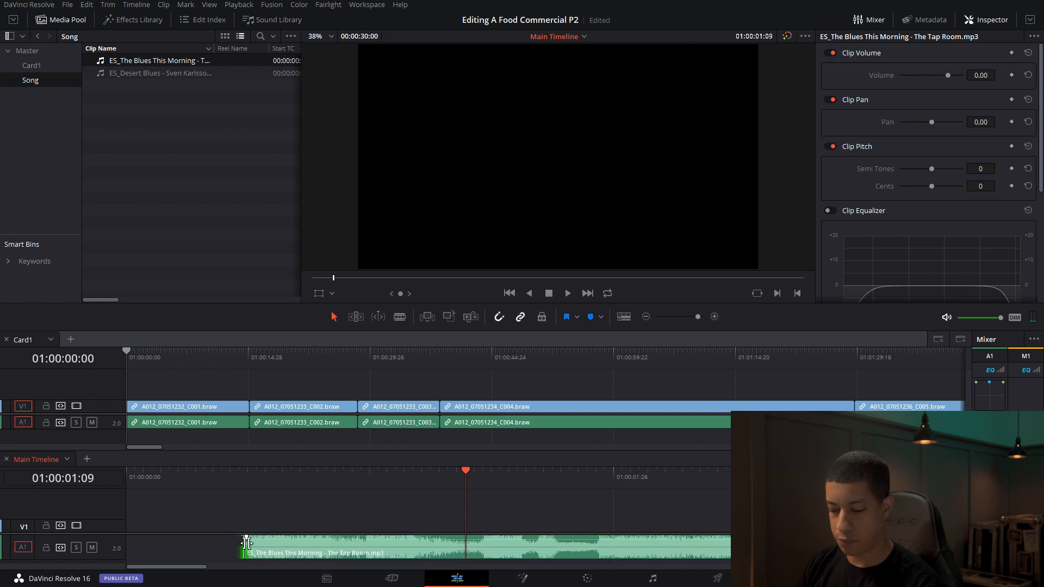
key(ctrl+minus)
key(ctrl+minus)
key(ctrl+minus)
key(ctrl+minus)
key(ctrl+minus)
drag(161, 479, 77, 475)
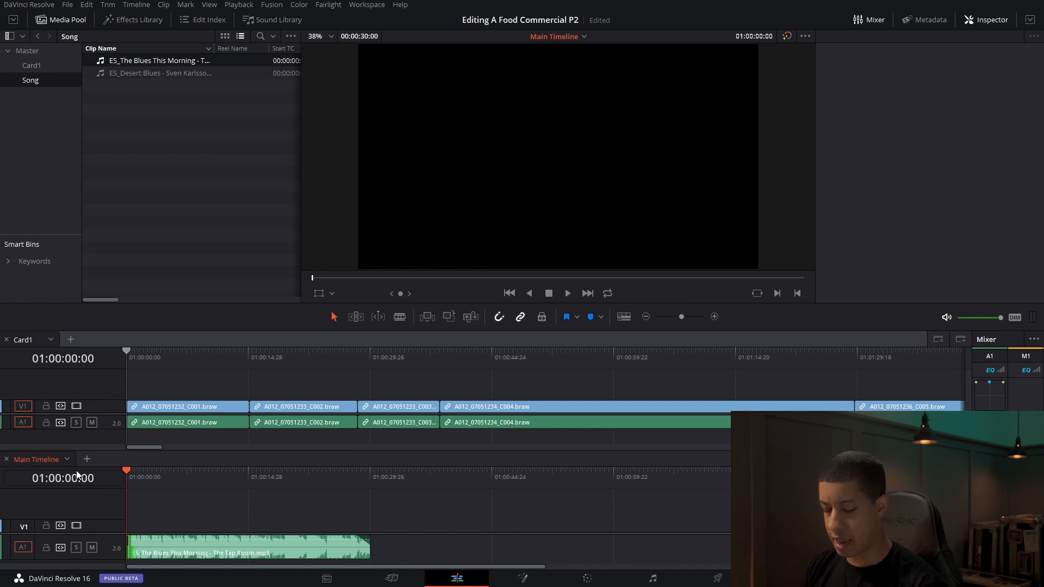
key(ctrl+z)
key(ctrl+z)
key(ctrl+z)
key(ctrl+z)
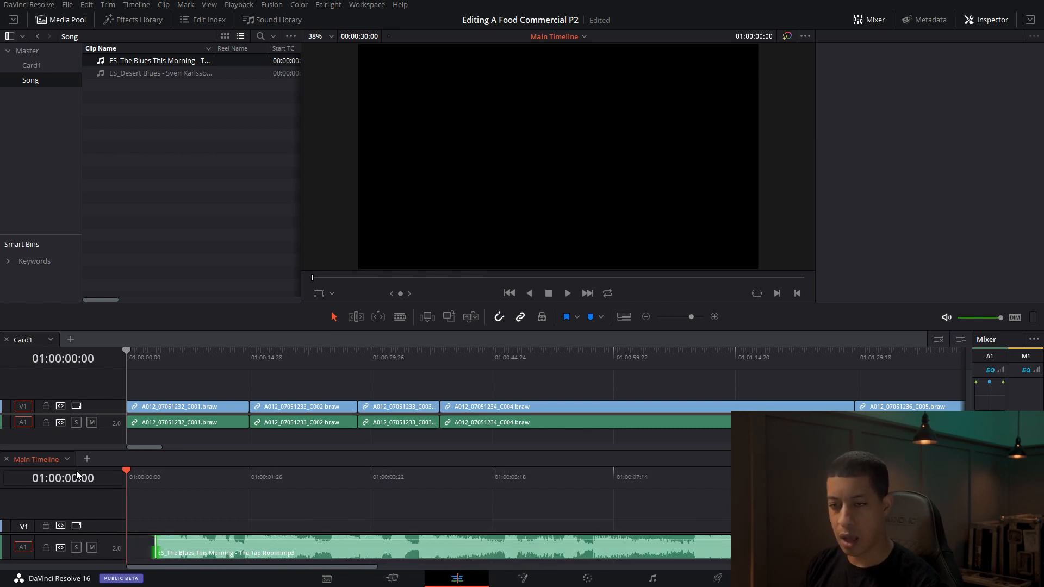
key(ctrl+shift+z)
key(ctrl+shift+z)
key(ctrl+shift+z)
key(ctrl+shift+z)
key(ctrl+minus)
key(ctrl+minus)
key(ctrl+minus)
key(ctrl+minus)
Step: Lock audio track A1 of Main Timeline
key(ctrl+equal)
key(ctrl+equal)
key(ctrl+equal)
key(ctrl+equal)
key(ctrl+equal)
key(ctrl+equal)
key(ctrl+equal)
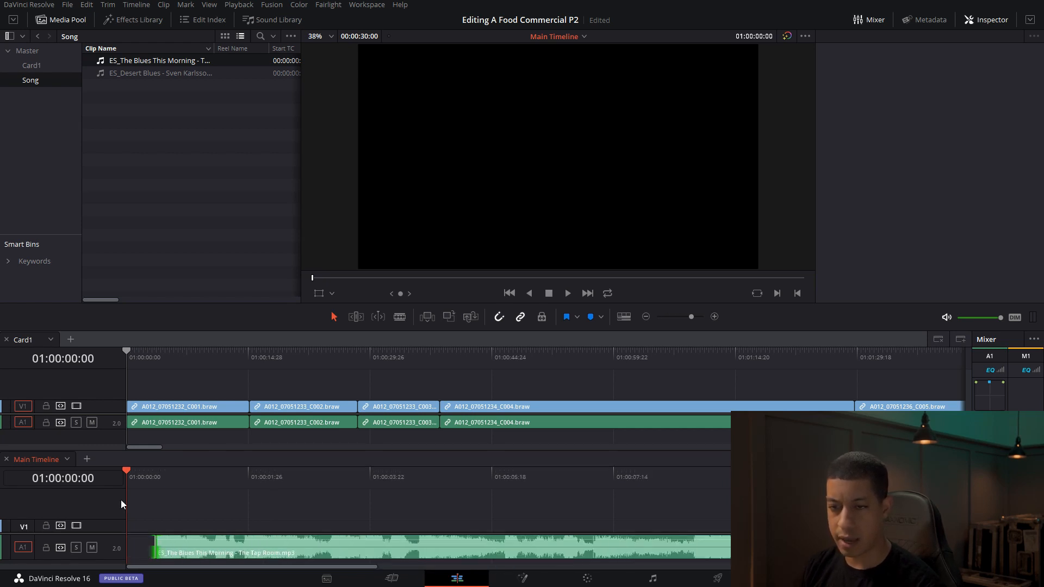
click(45, 547)
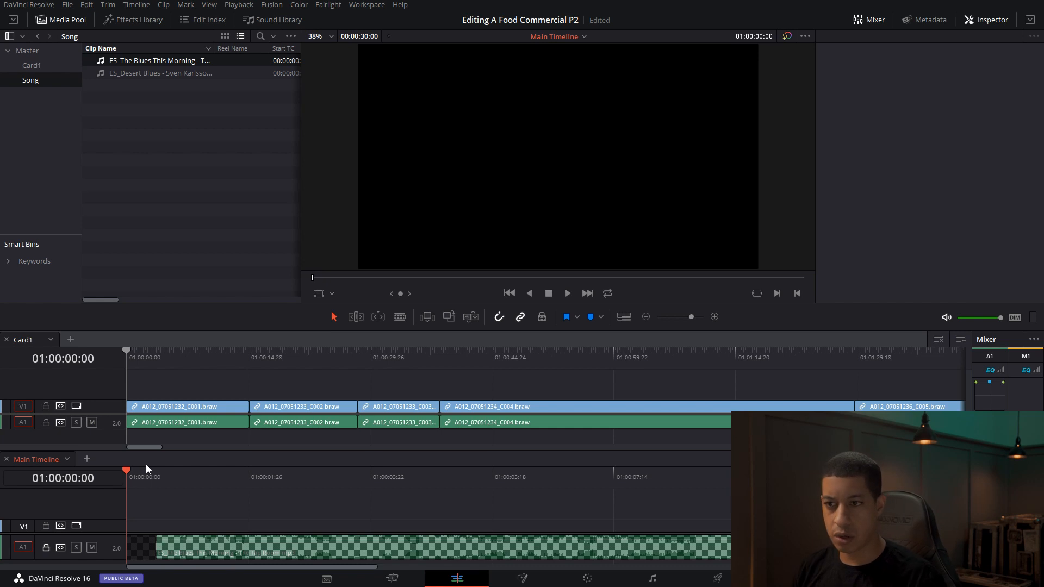
Step: Review the first three BBQ sauce bottle clips on Card1 and examine the camera move in A012_07051233_C002
drag(145, 358, 220, 354)
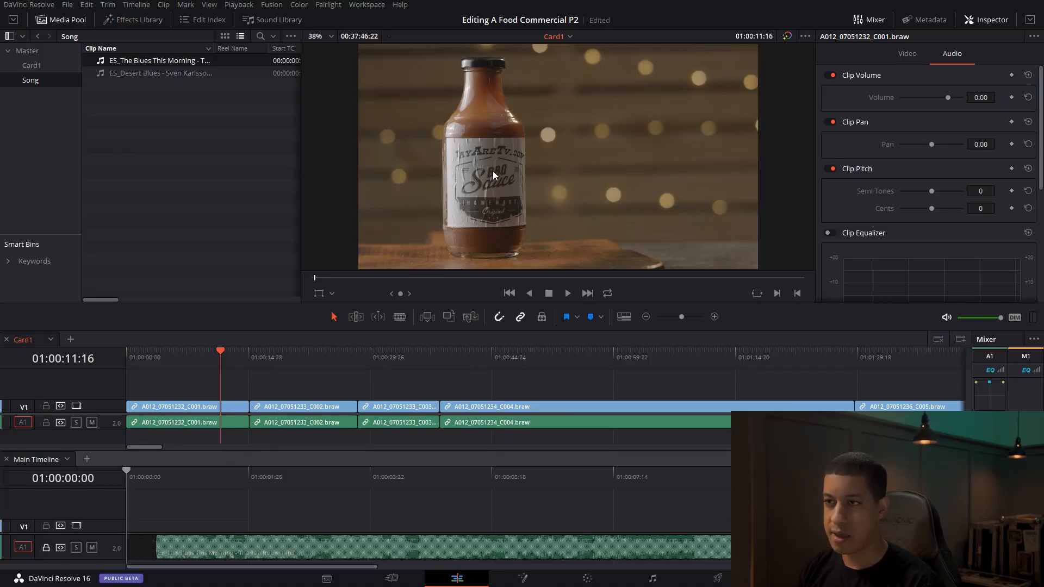
drag(247, 348, 357, 377)
key(space)
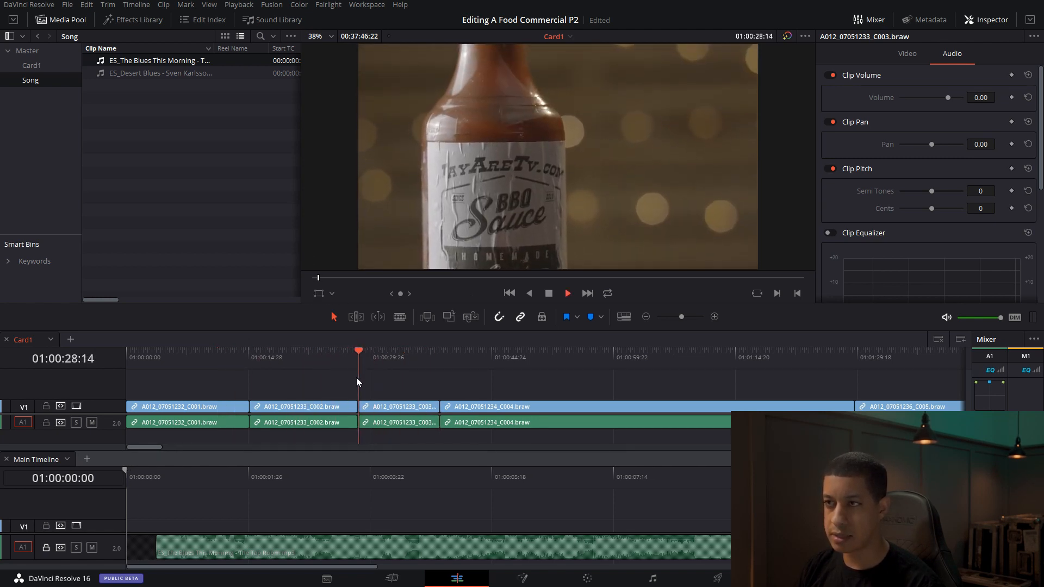
click(390, 358)
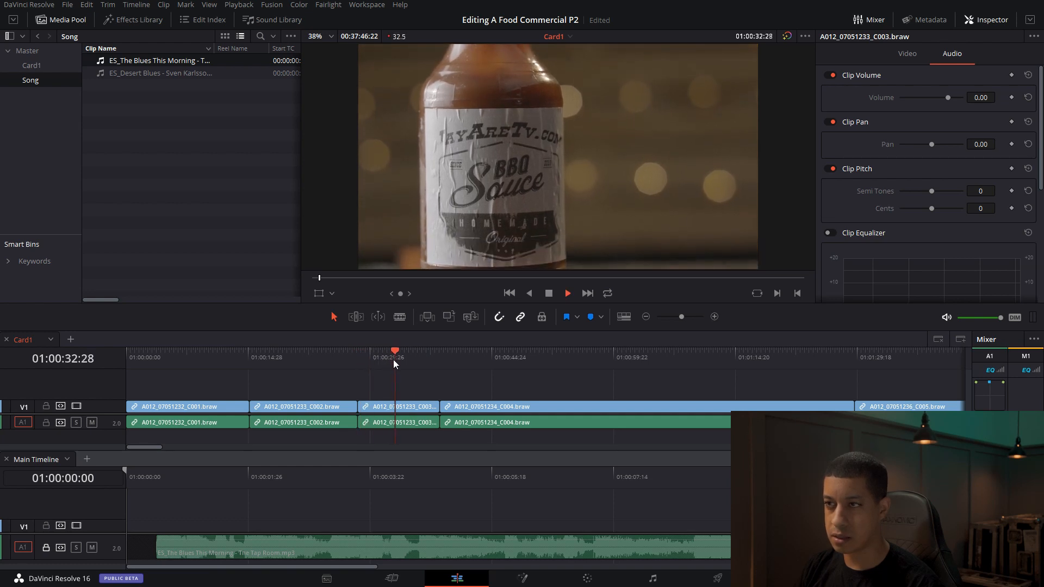
click(392, 354)
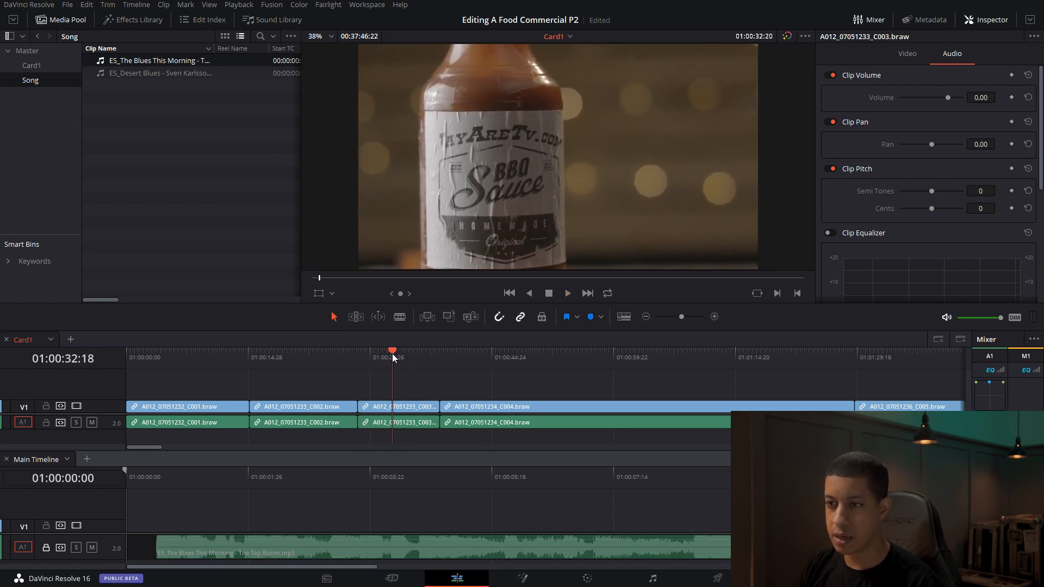
click(384, 354)
click(278, 355)
mouse_move(276, 354)
mouse_down()
mouse_move(324, 358)
mouse_move(286, 355)
mouse_up()
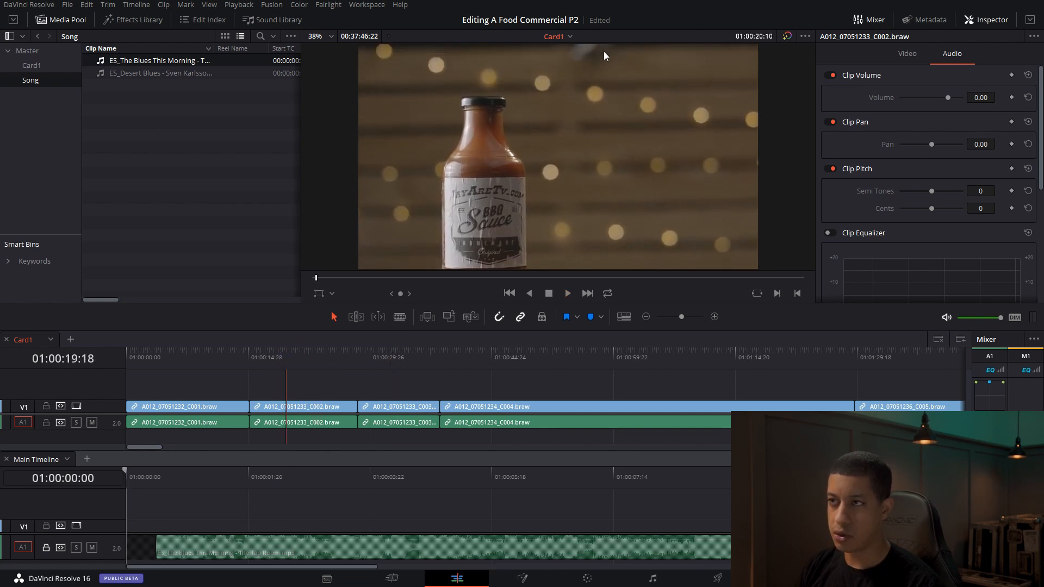
drag(288, 353, 316, 353)
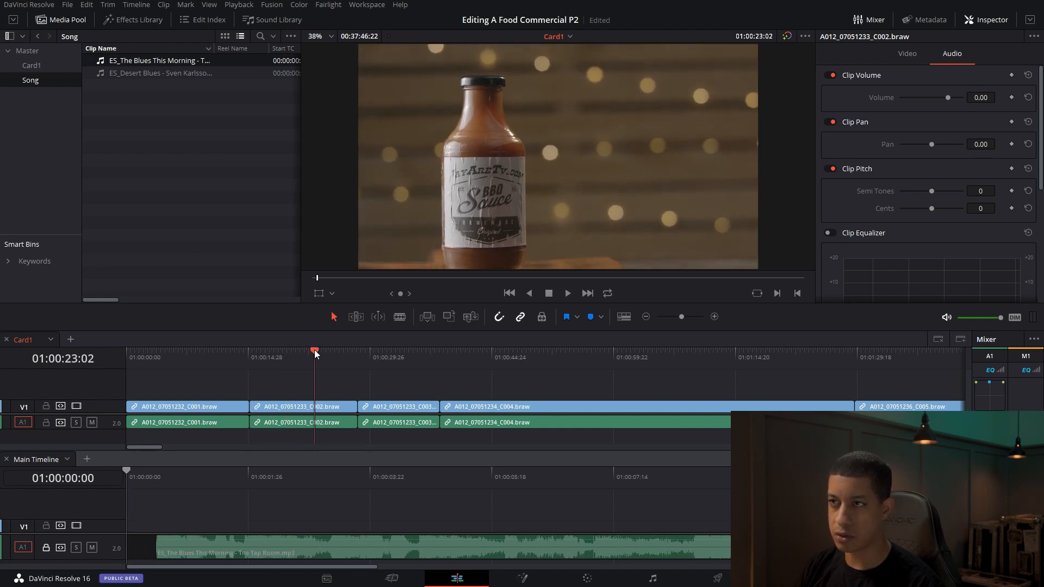
key(space)
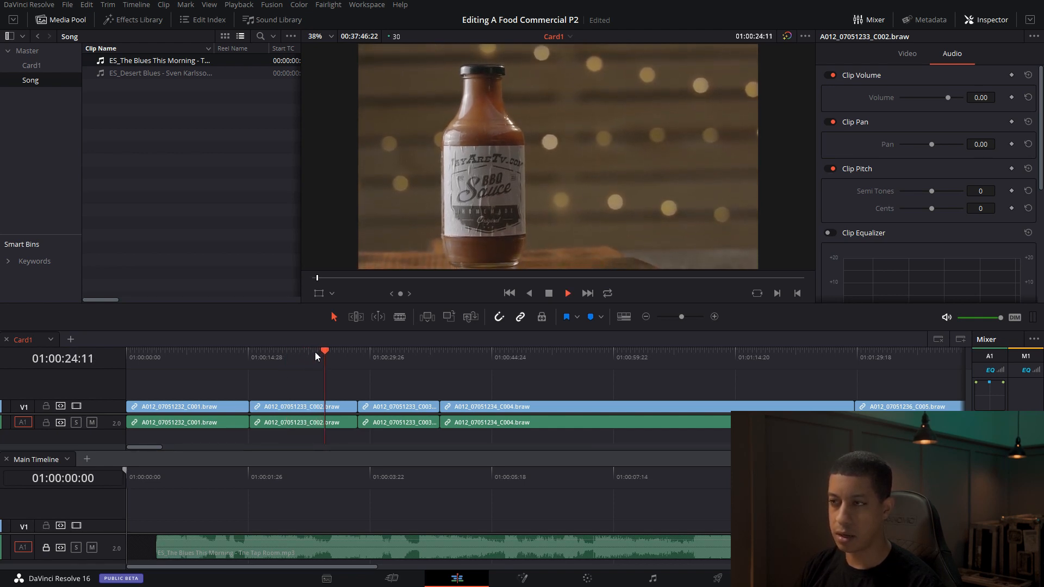
key(space)
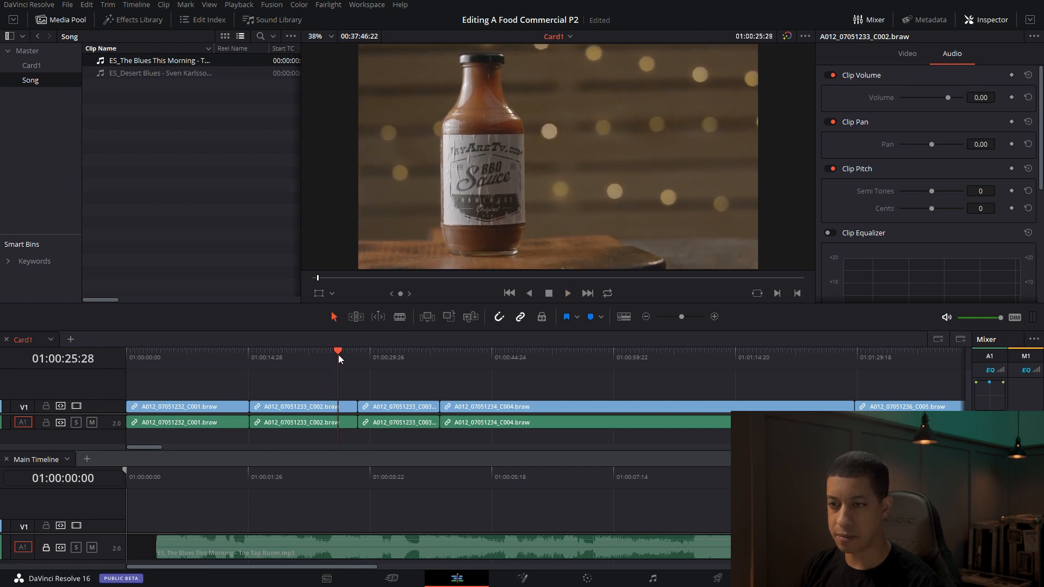
drag(340, 356, 308, 358)
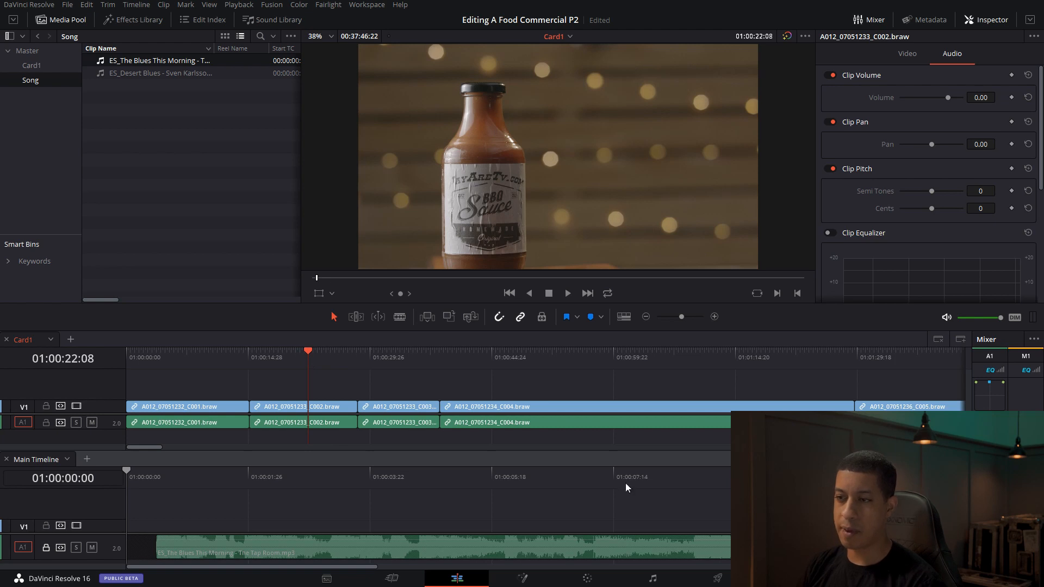
Step: Check the frame rates in the project's Master Settings and close them without changes
key(shift+9)
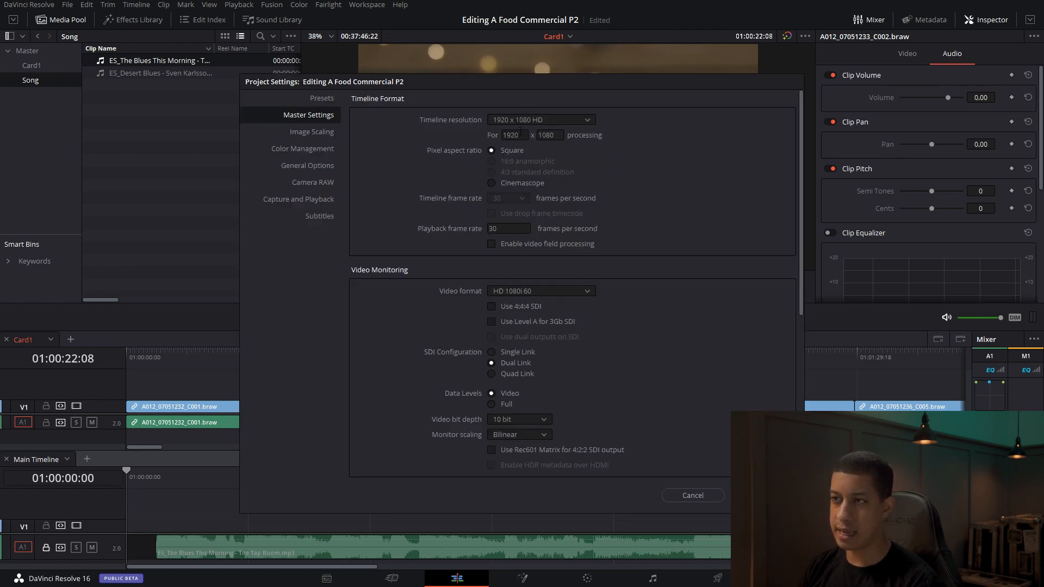
click(691, 496)
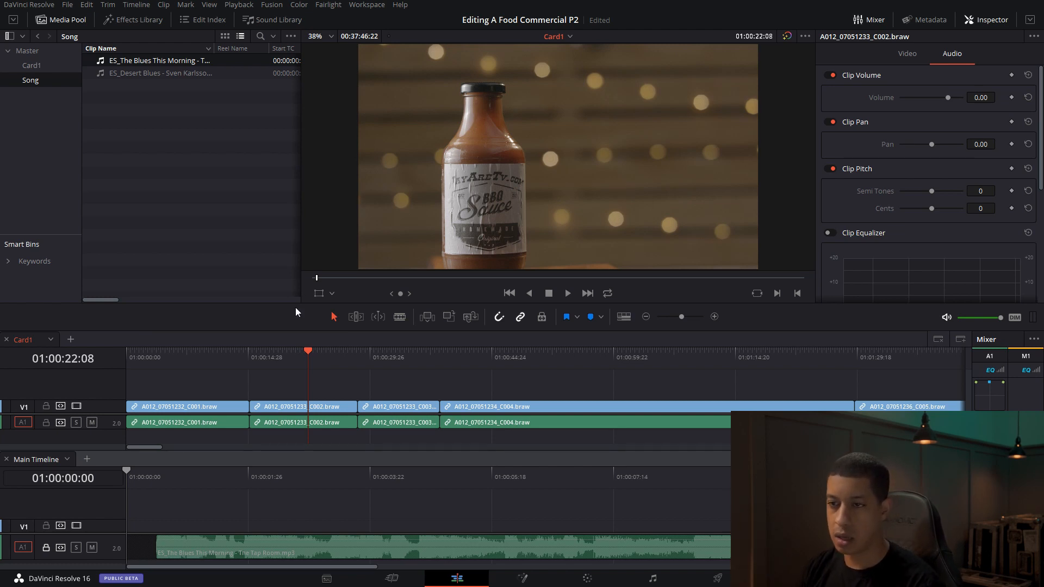
Step: Cut about three seconds from A012_07051233_C002 on Card1 starting at 01:00:23:02 and place them at the start of Main Timeline's V1
mouse_move(307, 357)
mouse_down()
mouse_move(293, 357)
mouse_move(314, 360)
mouse_up()
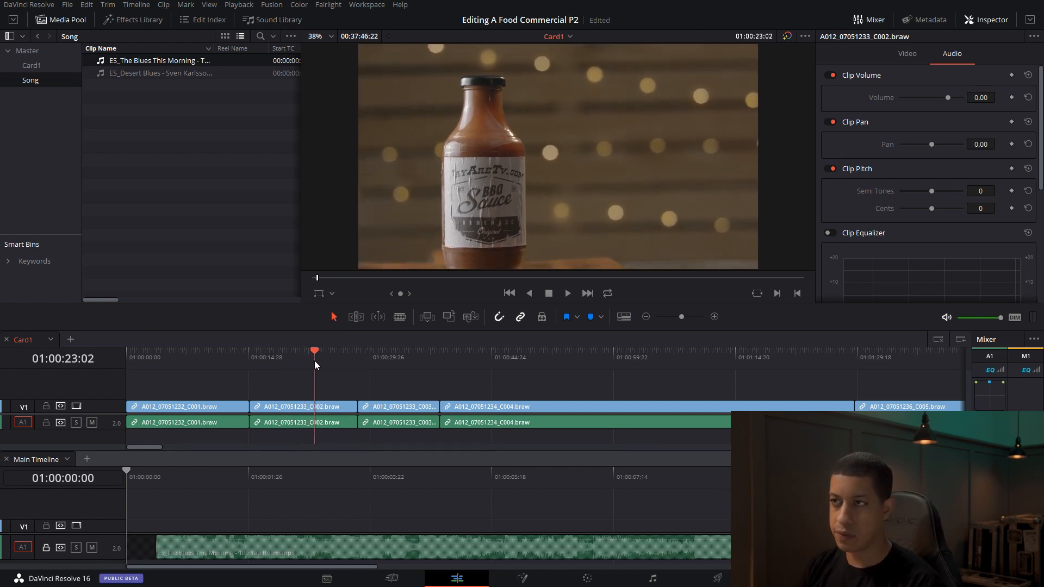
click(327, 407)
key(ctrl+b)
key(space)
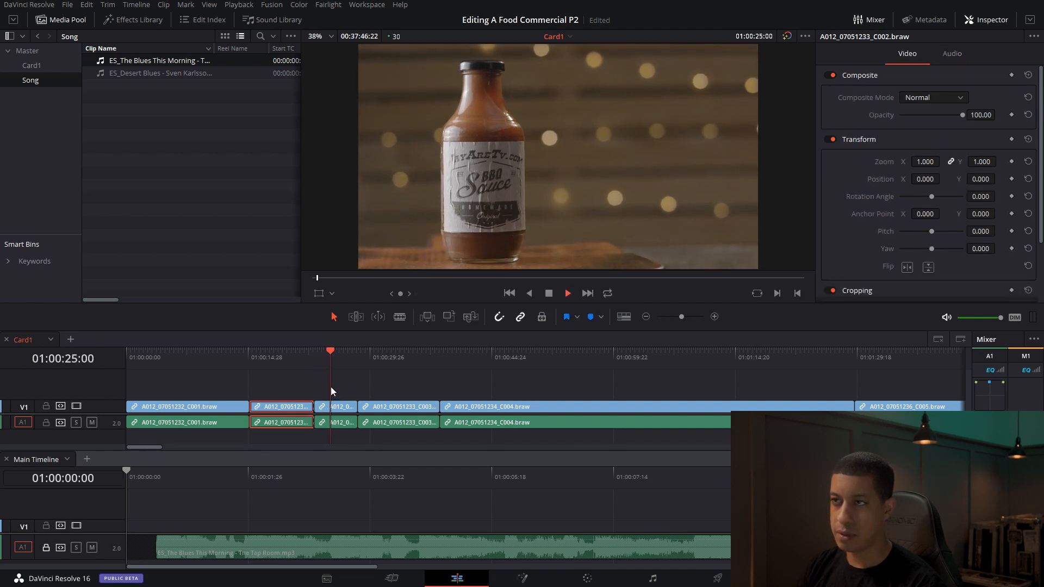
key(space)
click(330, 407)
key(ctrl+b)
click(330, 391)
drag(327, 407, 410, 418)
Step: Review the bottle shots further along Card1 and split A012_07051236_C005 at 01:02:32:28 and 01:02:29:14
drag(388, 362, 739, 356)
click(645, 316)
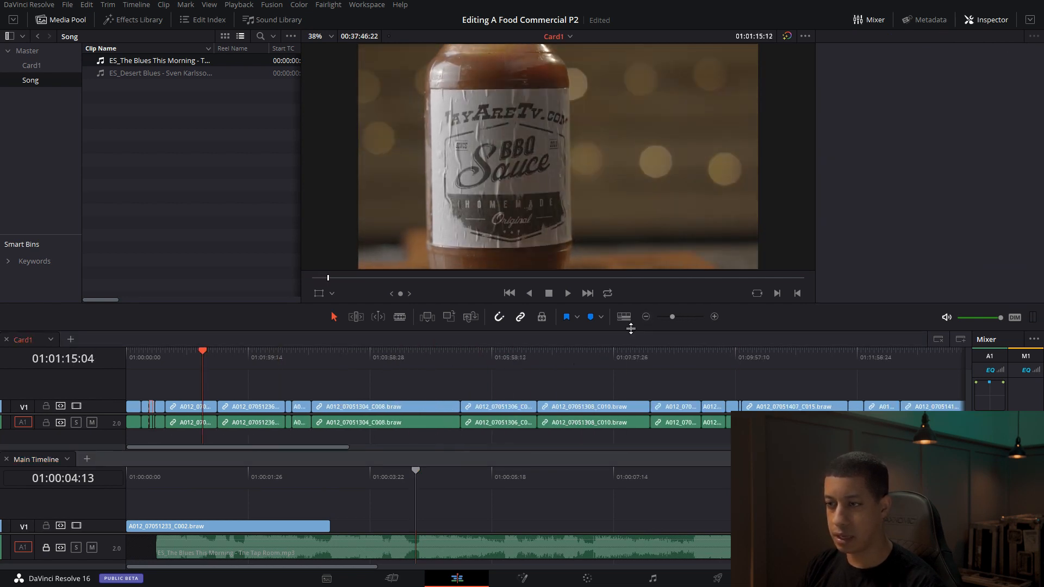
drag(225, 367, 266, 363)
key(space)
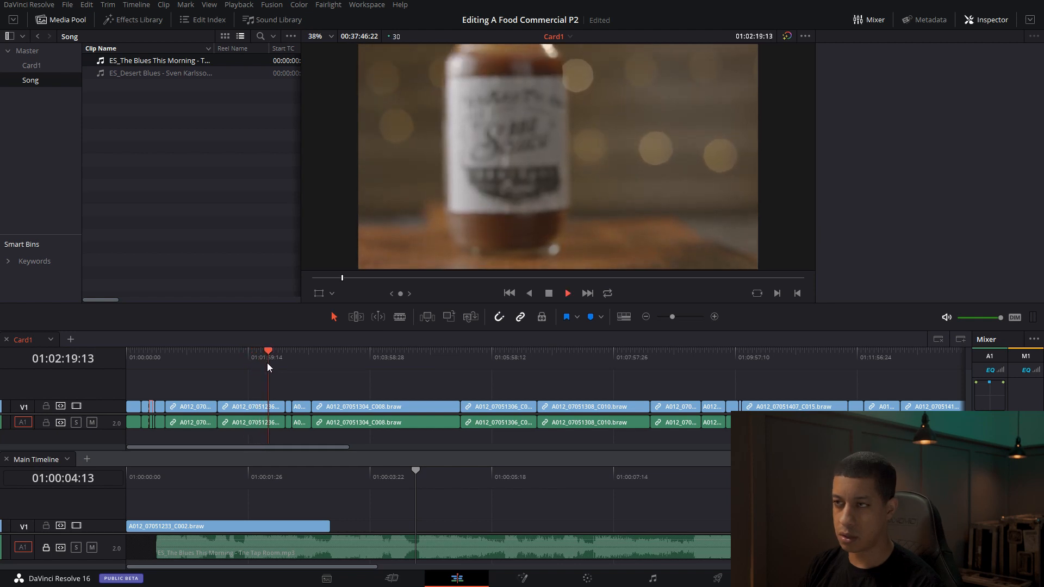
key(space)
click(714, 316)
drag(542, 354, 593, 374)
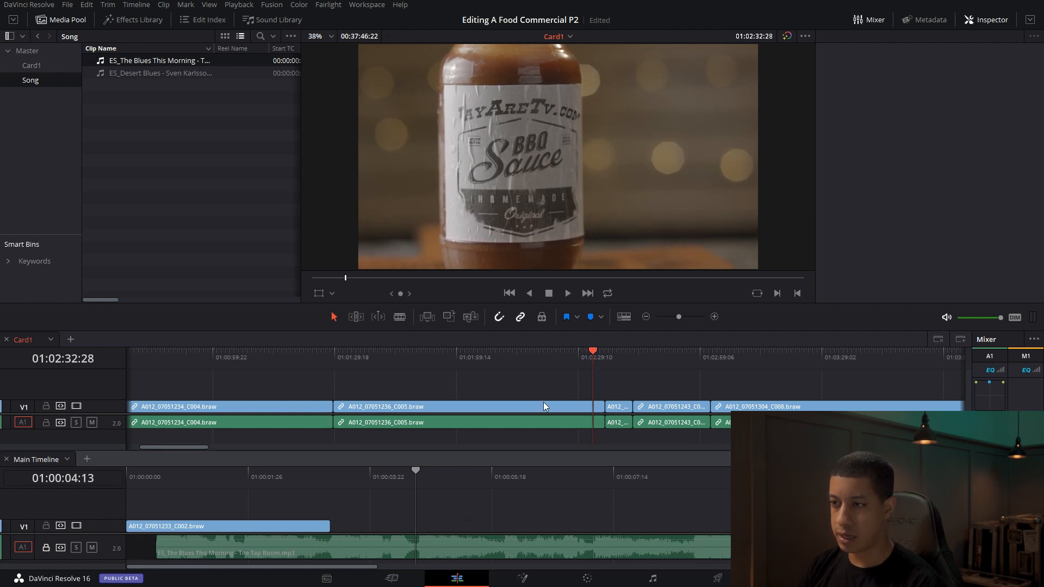
click(543, 407)
click(581, 354)
mouse_move(581, 354)
mouse_down()
mouse_move(591, 353)
mouse_move(578, 351)
mouse_up()
key(ctrl+b)
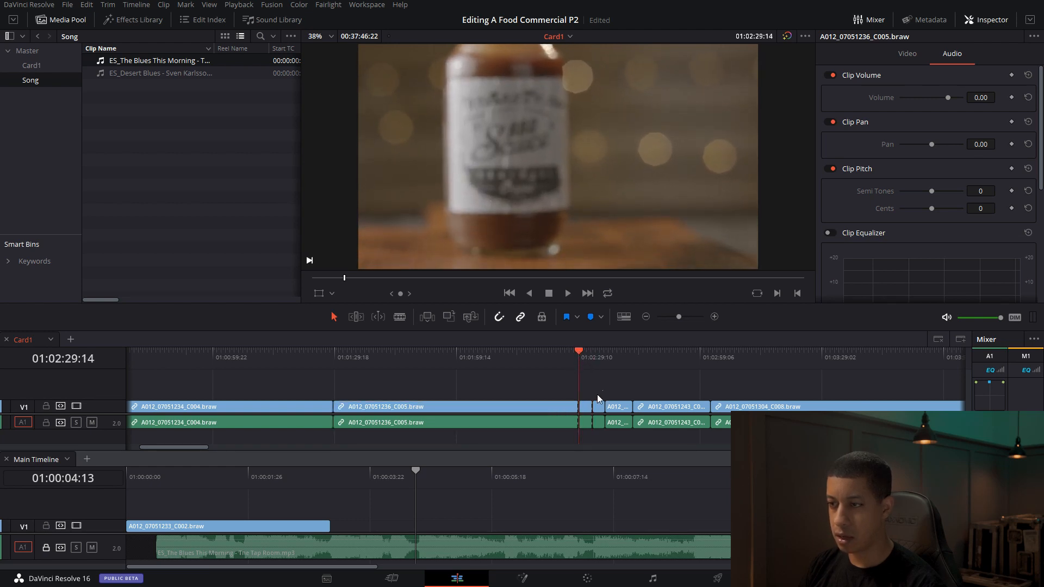
Step: Add a second video track to Main Timeline and place the cut A012_07051236_C005 segment at its start
drag(223, 502, 97, 514)
right_click(96, 513)
click(148, 417)
drag(586, 411, 131, 514)
drag(430, 474, 342, 483)
Step: Review the next bottle shot in the A012_07051243 clip on Card1 and skim ahead to A012_07051308_C010
mouse_move(667, 353)
mouse_down()
mouse_move(685, 354)
mouse_move(652, 350)
mouse_up()
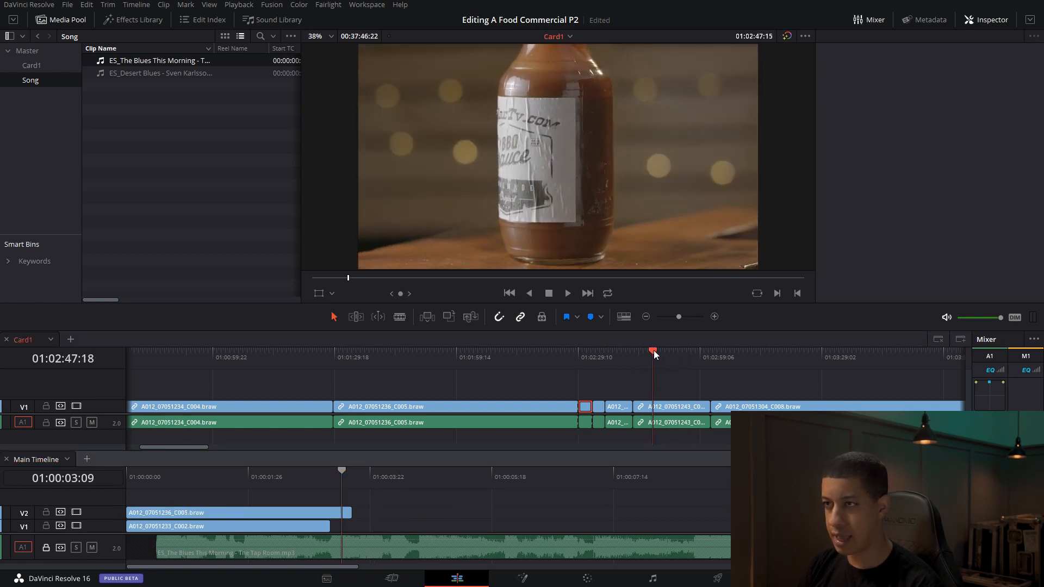
key(space)
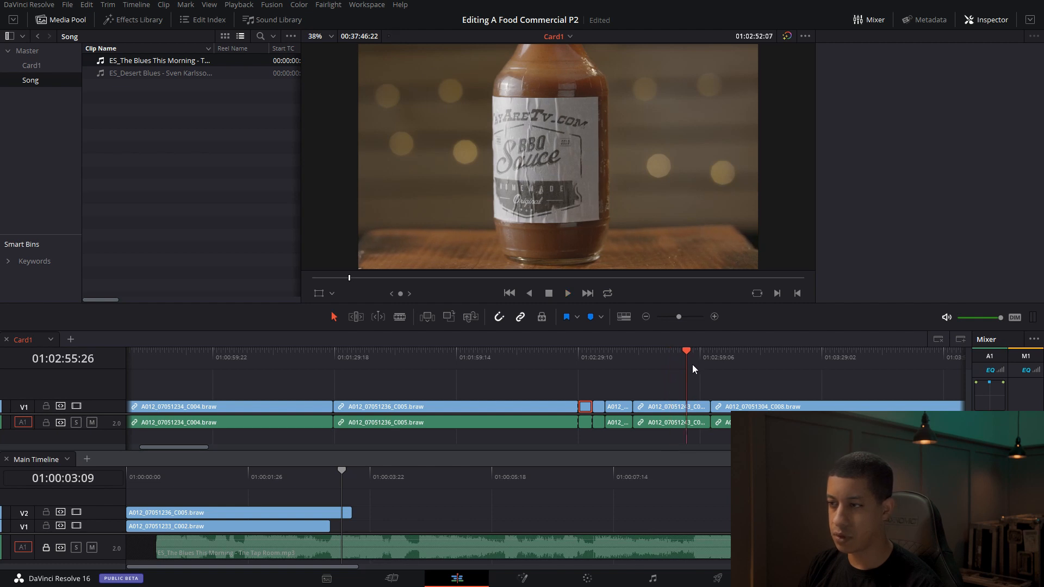
click(750, 369)
click(646, 316)
click(646, 316)
drag(375, 357, 623, 366)
key(space)
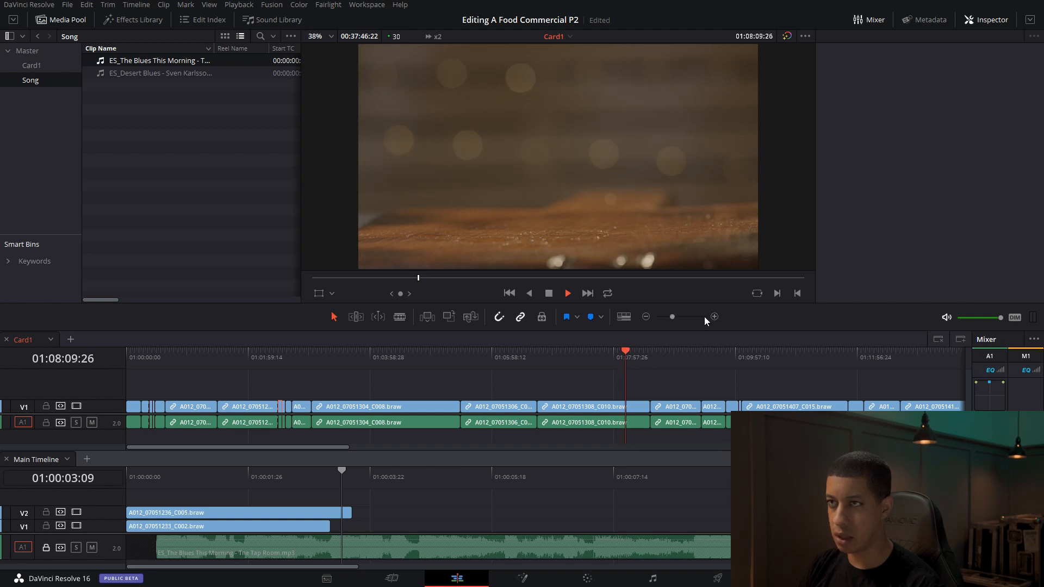
Step: Examine the falling tomatoes and water splash in A012_07051308_C010 on Card1 to find the start of the action
key(space)
drag(625, 355, 628, 358)
key(space)
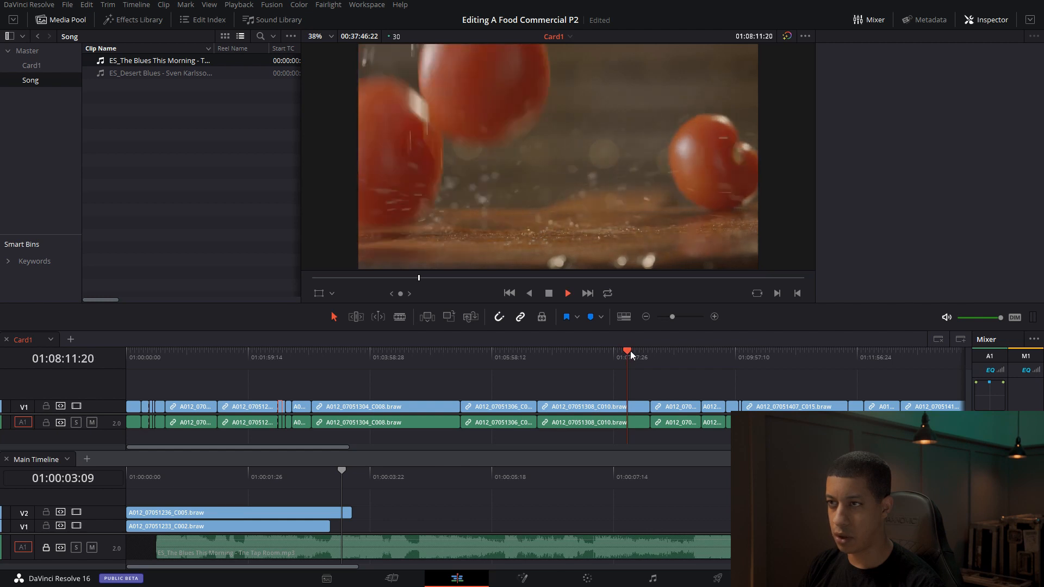
key(space)
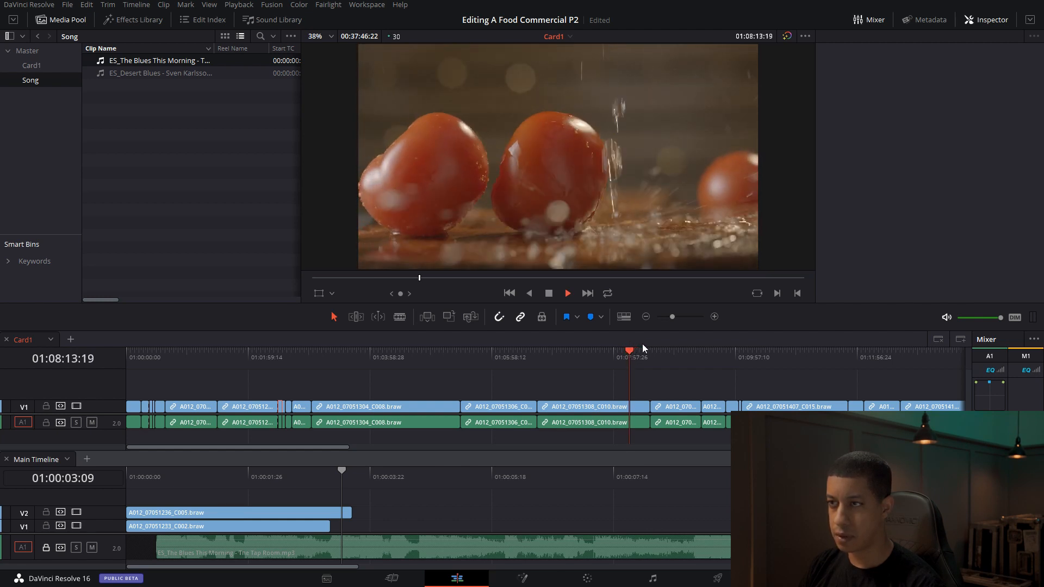
key(Down)
drag(658, 365, 603, 361)
key(l)
key(l)
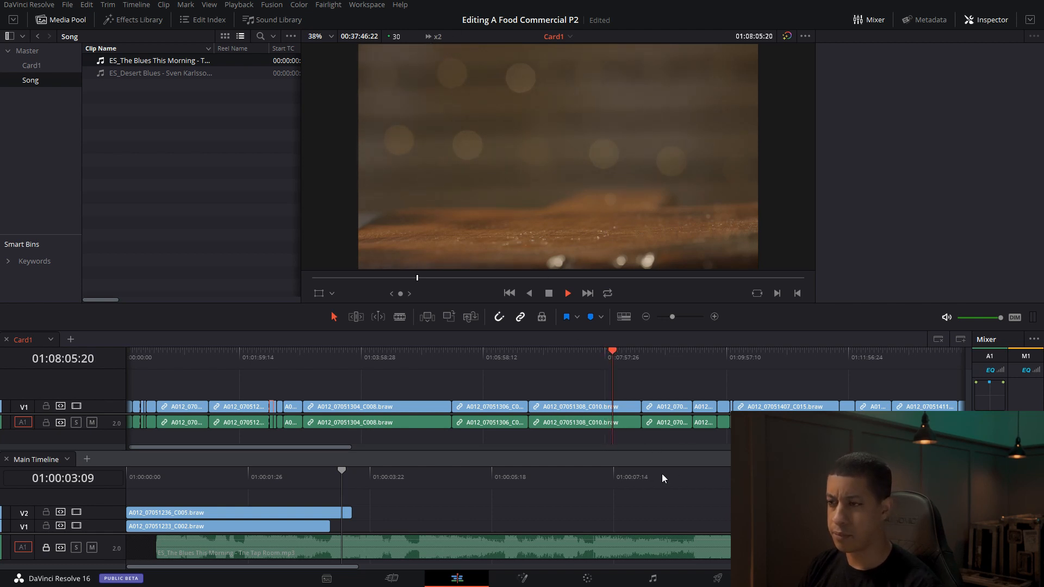
click(619, 352)
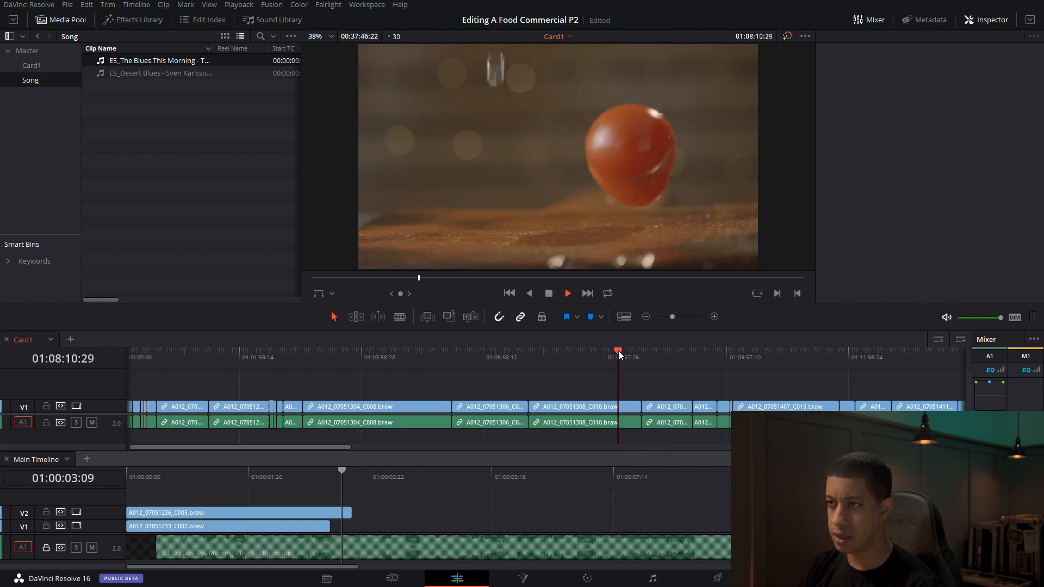
key(space)
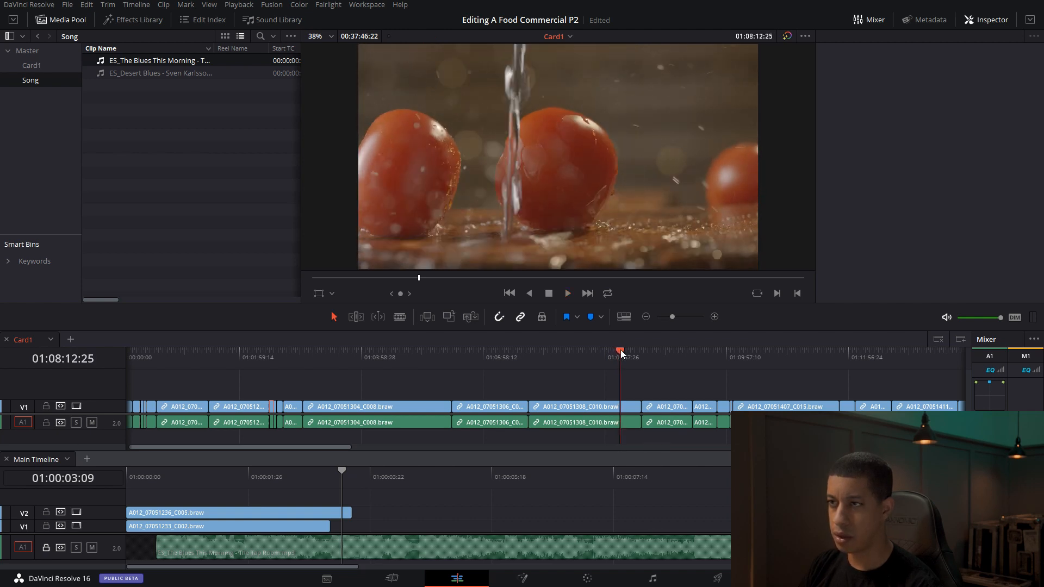
drag(624, 359, 618, 358)
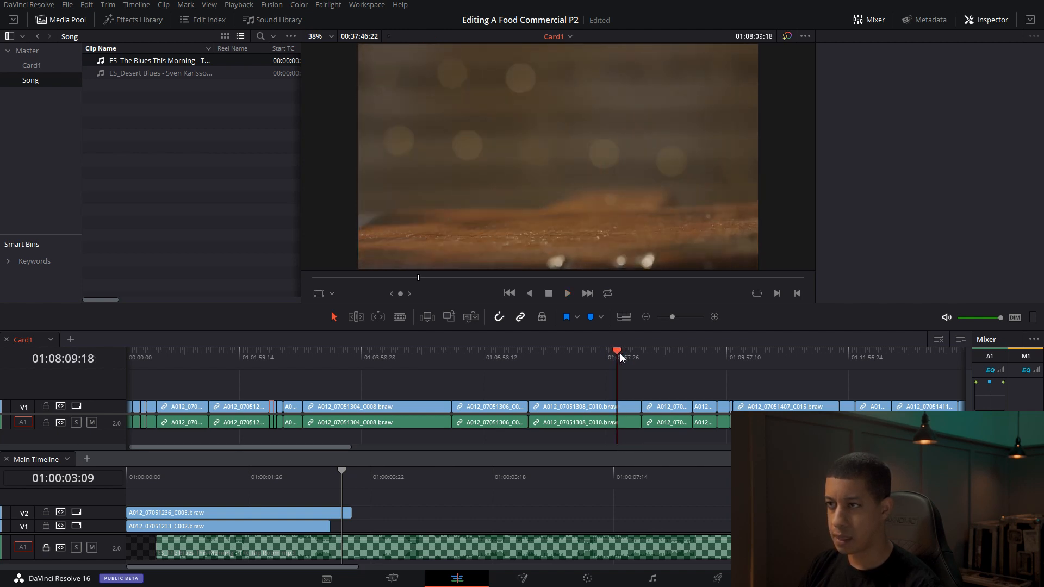
Step: Split A012_07051308_C010 on Card1 just before the tomatoes drop, at about 01:08:10
key(space)
key(Left)
key(Left)
key(Left)
key(Left)
key(Left)
key(Left)
key(Left)
key(Left)
key(Left)
key(Left)
key(Left)
key(Left)
key(Left)
key(Left)
key(Left)
key(Left)
key(Left)
key(Left)
key(Left)
key(Left)
key(Left)
key(Left)
key(Left)
key(Left)
key(Left)
key(Left)
key(Left)
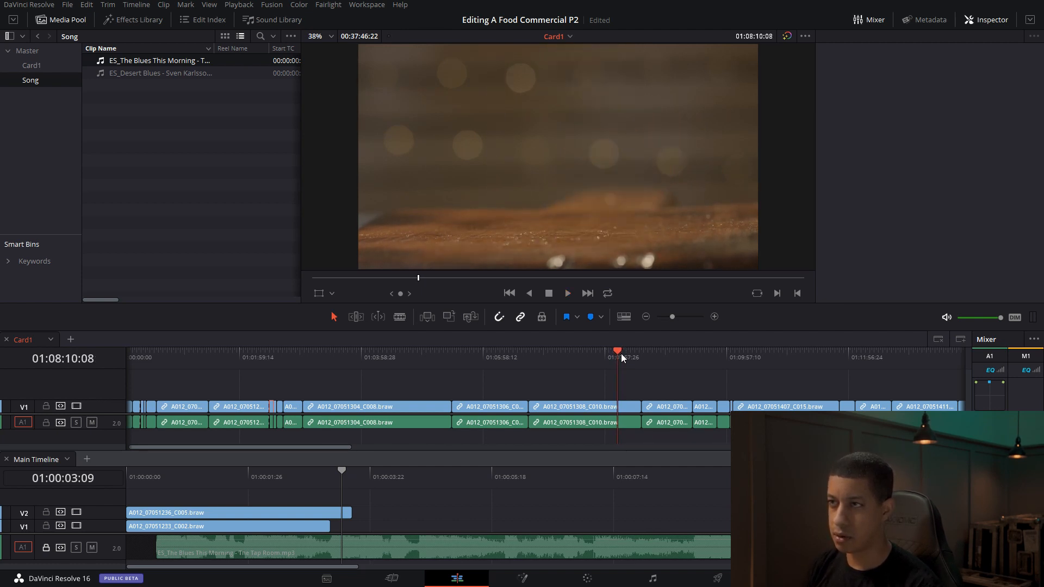
key(Right)
key(Right)
key(Right)
key(Right)
click(634, 408)
key(ctrl+b)
Step: Split A012_07051308_C010 again at 01:08:15:04, after the tomatoes have settled
key(space)
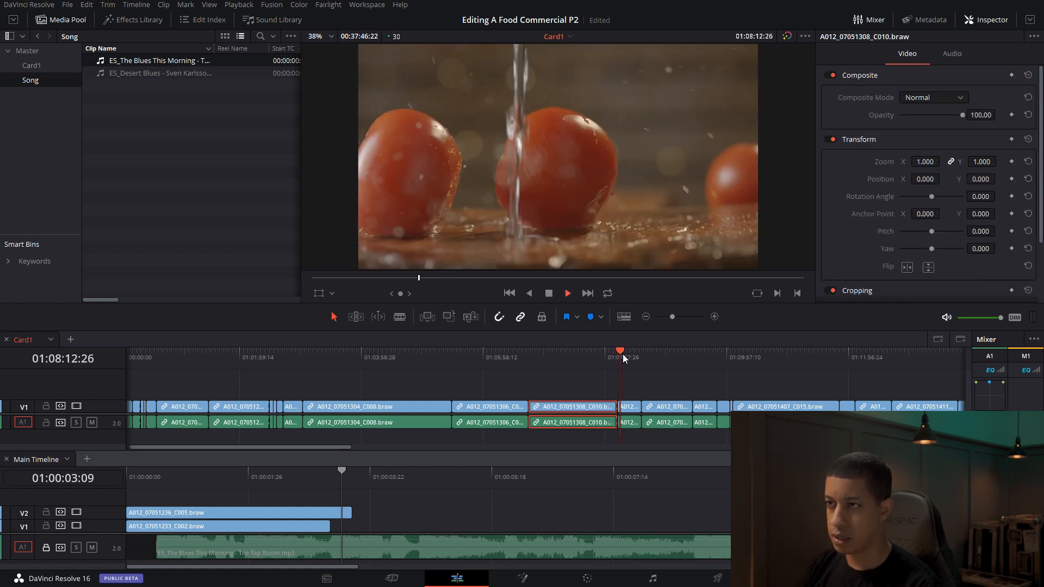
key(space)
key(space)
key(space)
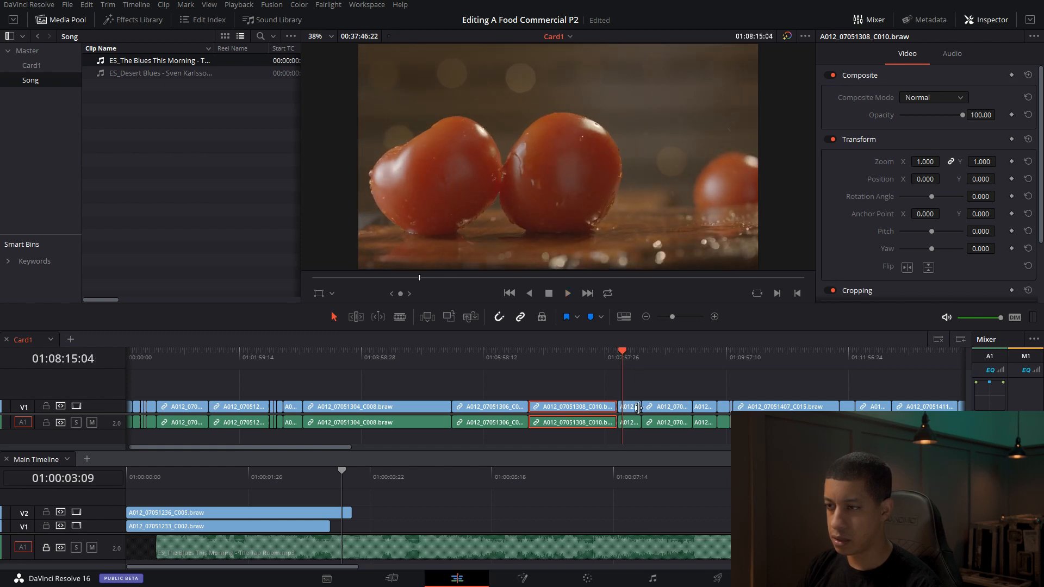
key(ctrl+b)
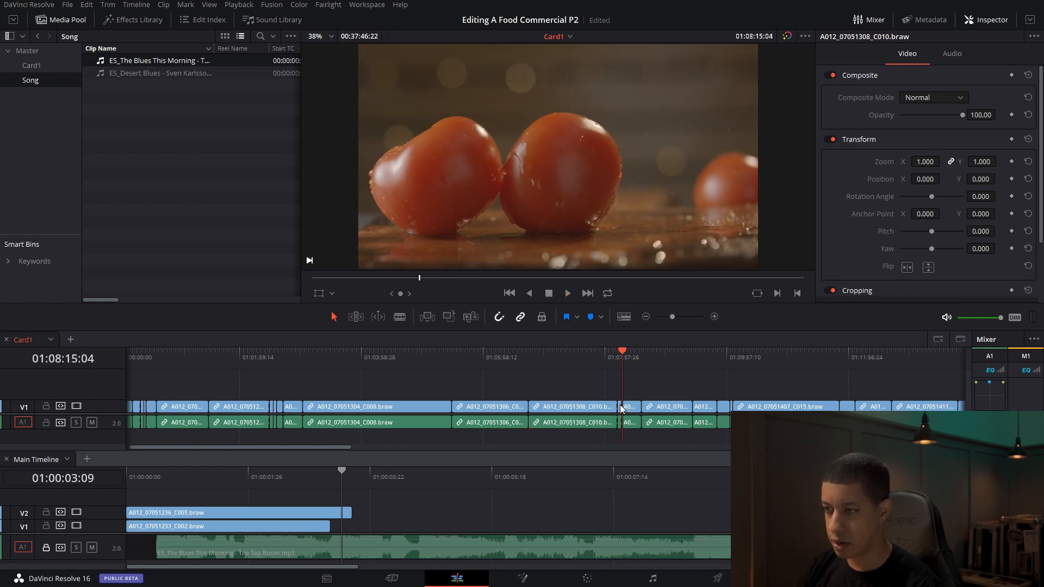
Step: Place the cut tomato segment on Main Timeline's V1 directly after A012_07051233_C002 and play back the transition
drag(620, 406, 404, 525)
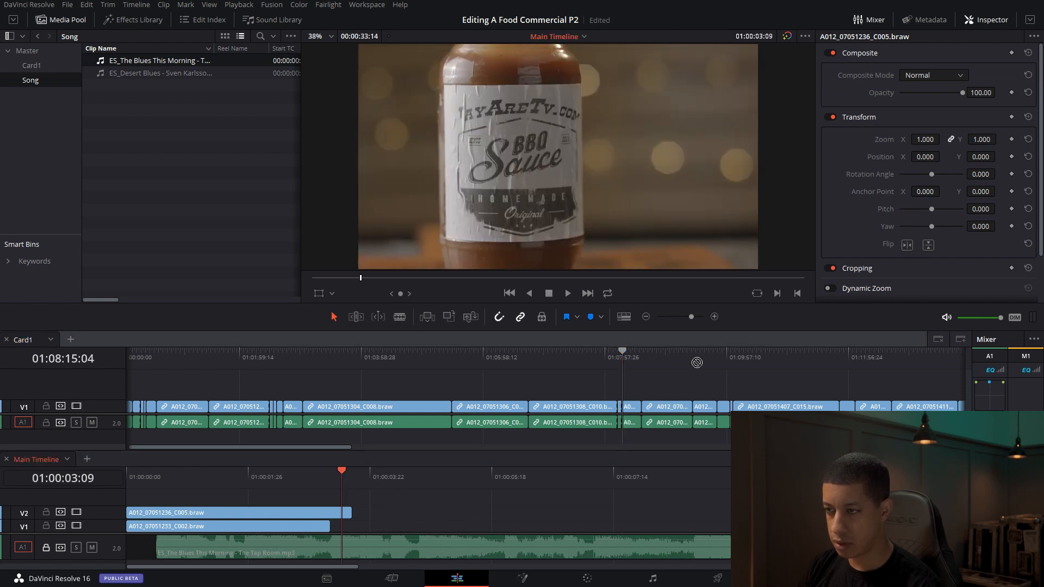
drag(688, 368, 692, 361)
click(715, 316)
drag(537, 409, 333, 528)
drag(330, 481, 253, 487)
key(space)
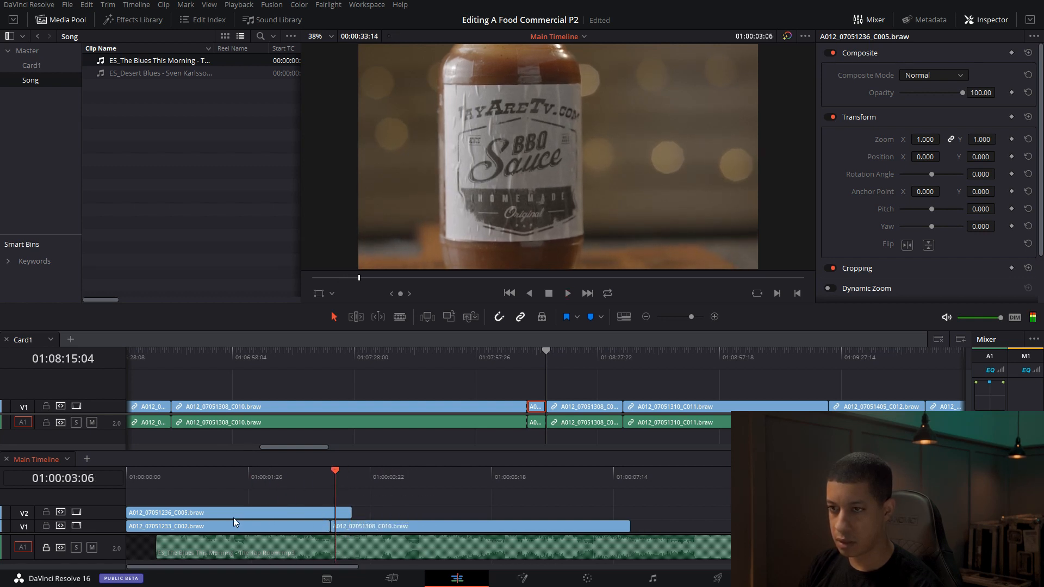
Step: Trim the start of A012_07051236_C005 on V2, align its end with the cut to the tomatoes, and play it back
drag(126, 514, 292, 514)
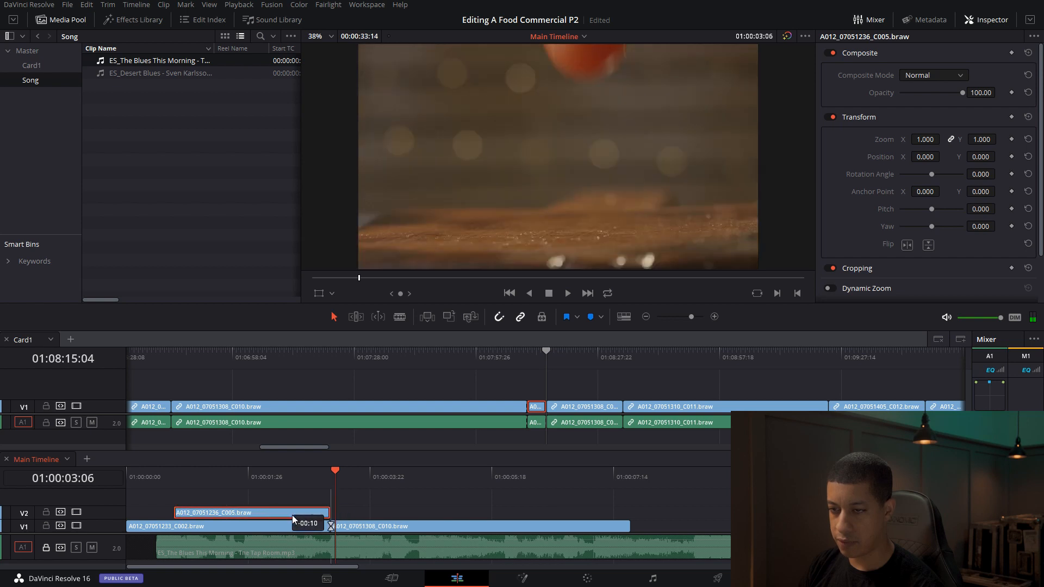
click(308, 475)
key(space)
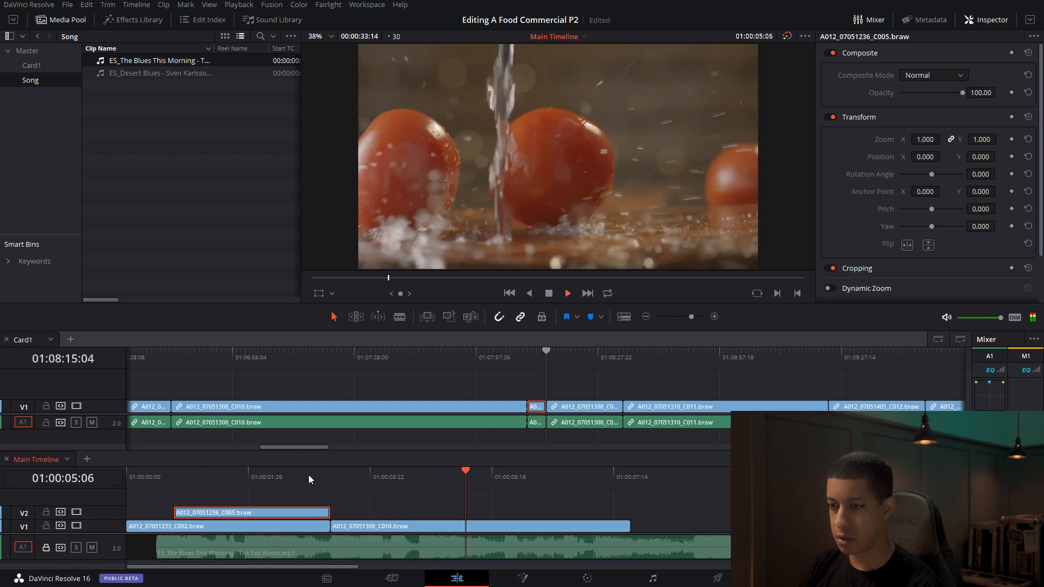
Step: Shorten the tomato clip on Main Timeline's V1 to end at about 01:00:05:25
click(476, 479)
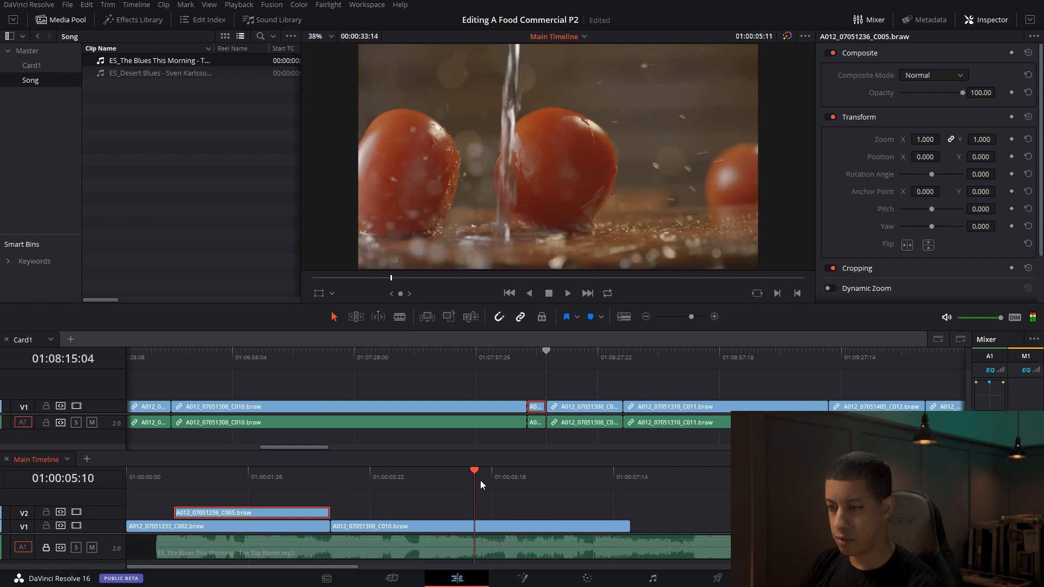
key(space)
drag(625, 525, 505, 527)
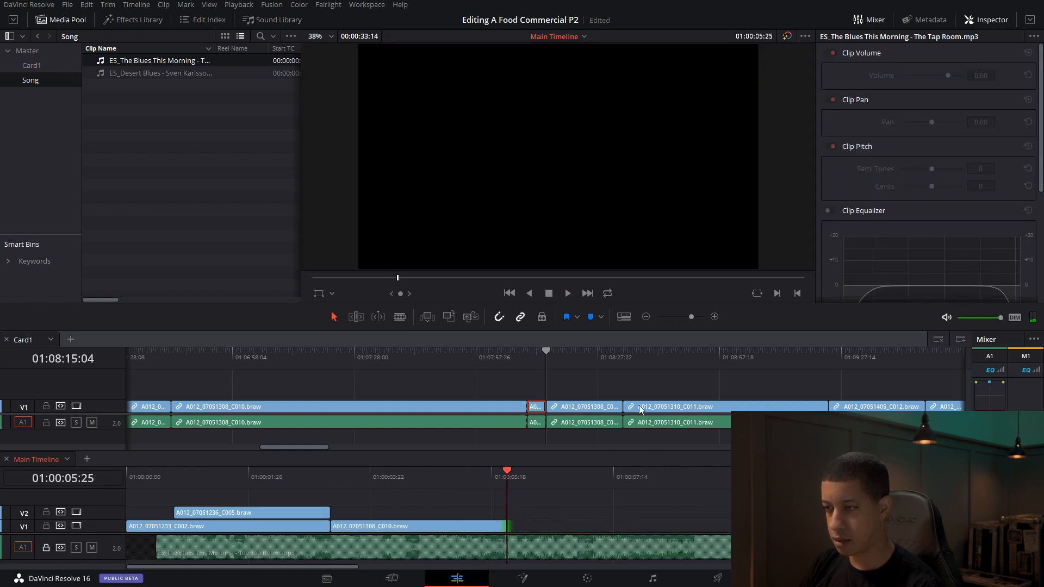
Step: Review the spice bowl shots on Card1 in A012_07051405_C012 and the clip that follows it
click(751, 356)
click(646, 316)
click(646, 316)
click(646, 316)
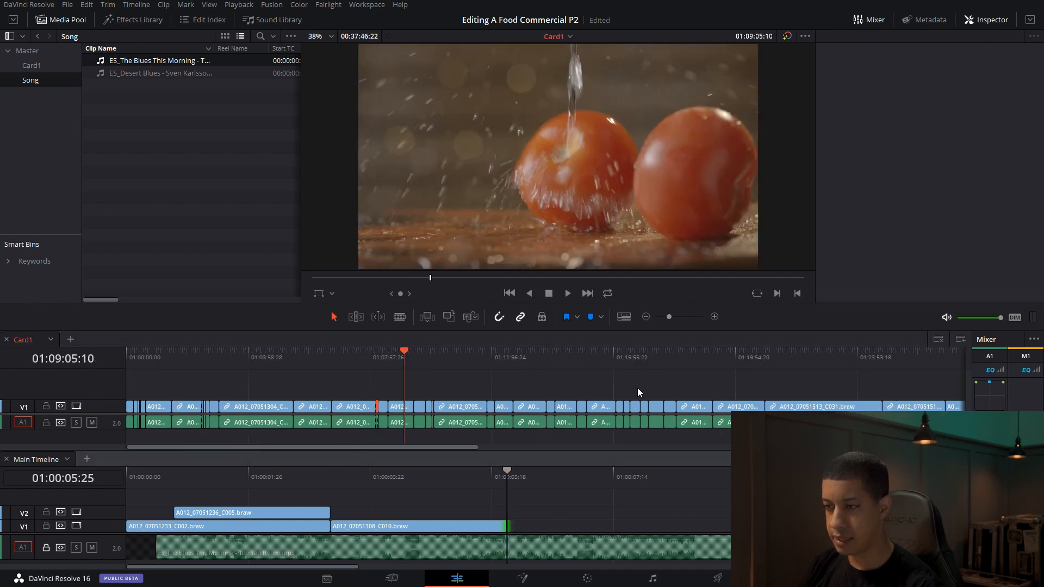
drag(408, 366, 415, 361)
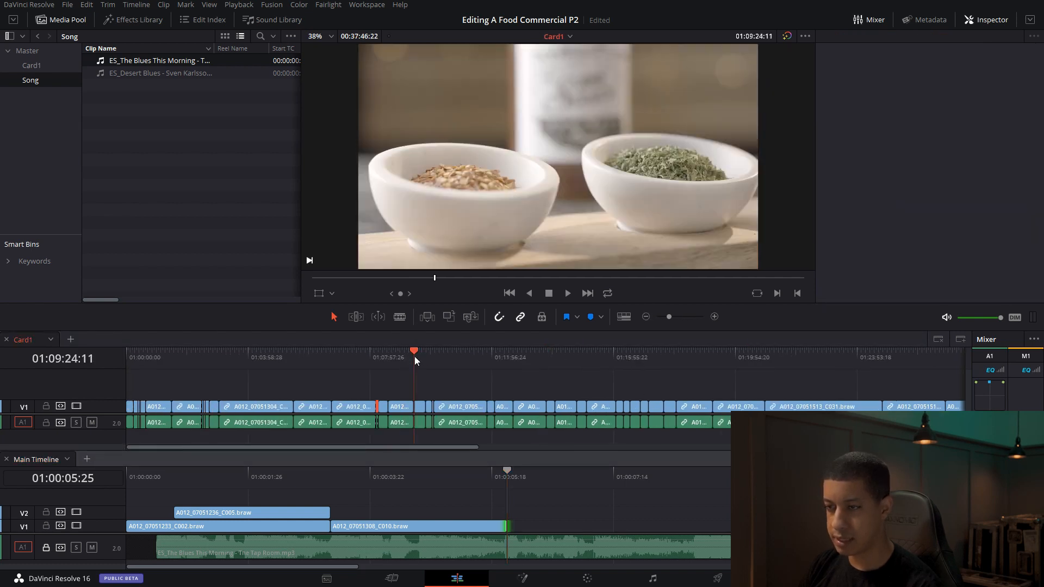
click(715, 317)
click(716, 317)
click(715, 317)
key(space)
click(585, 367)
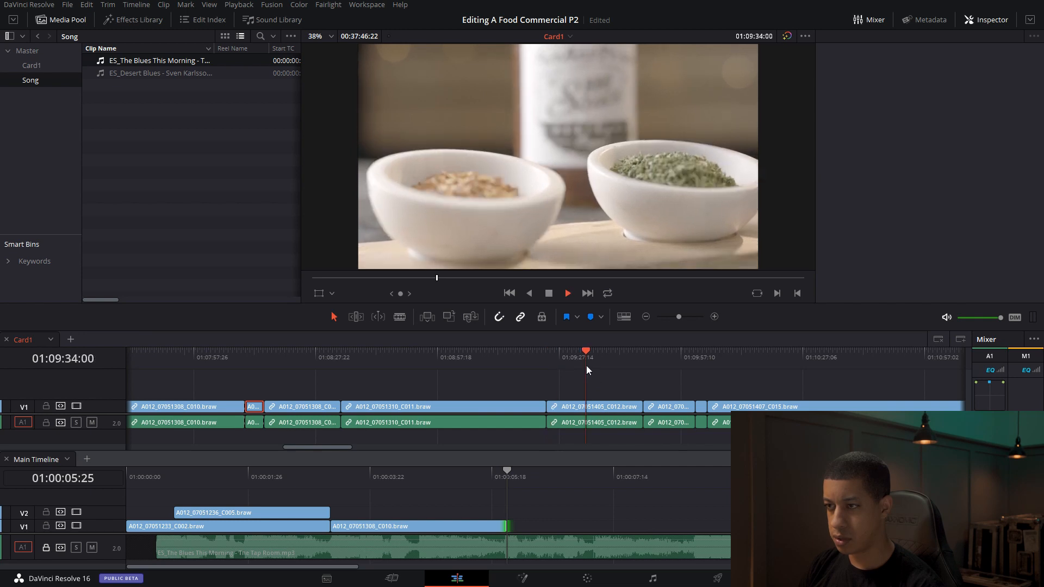
click(608, 360)
click(624, 360)
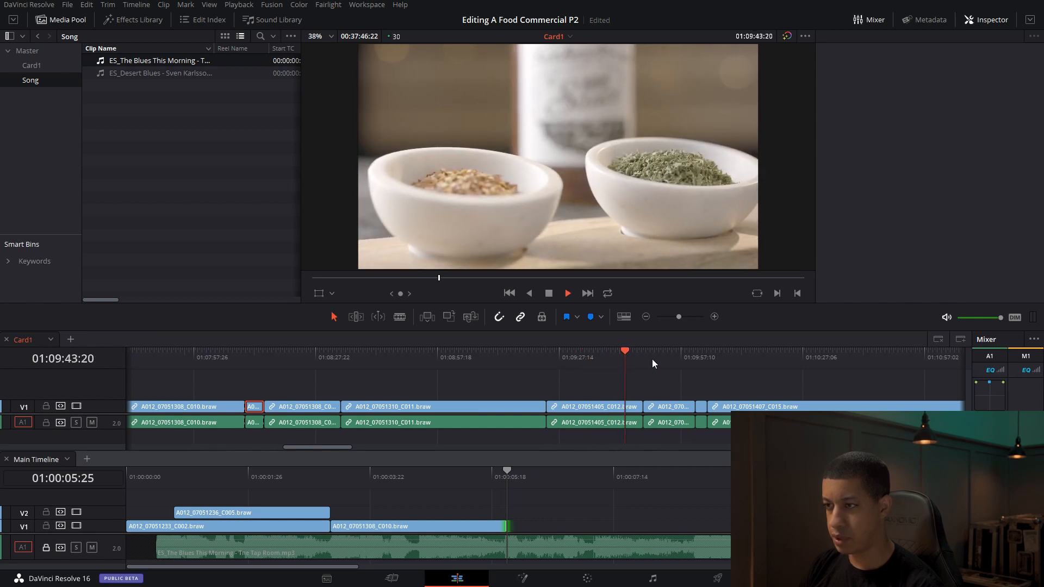
click(652, 360)
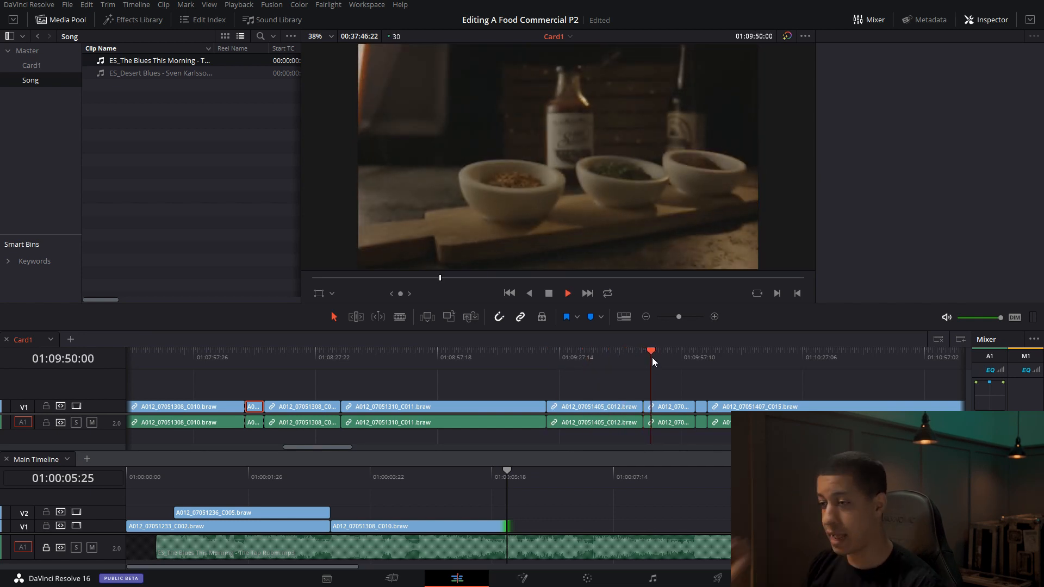
Step: Review the darker bottle and spice bowl shots on Card1 from A012_07051407_C015 through the A012_07051410 clip
click(708, 358)
click(782, 357)
drag(728, 360, 709, 353)
click(645, 317)
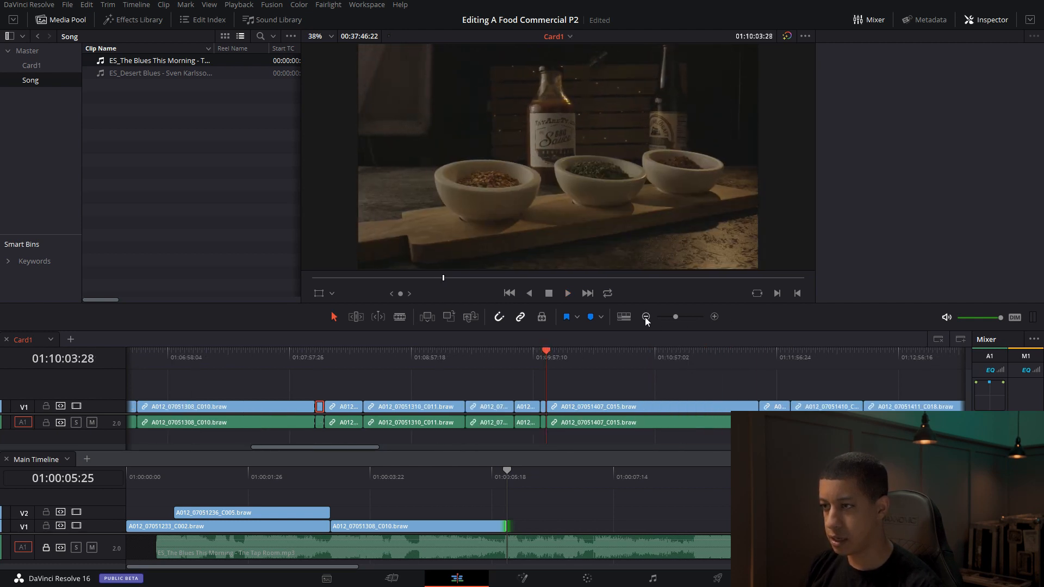
drag(575, 358, 791, 368)
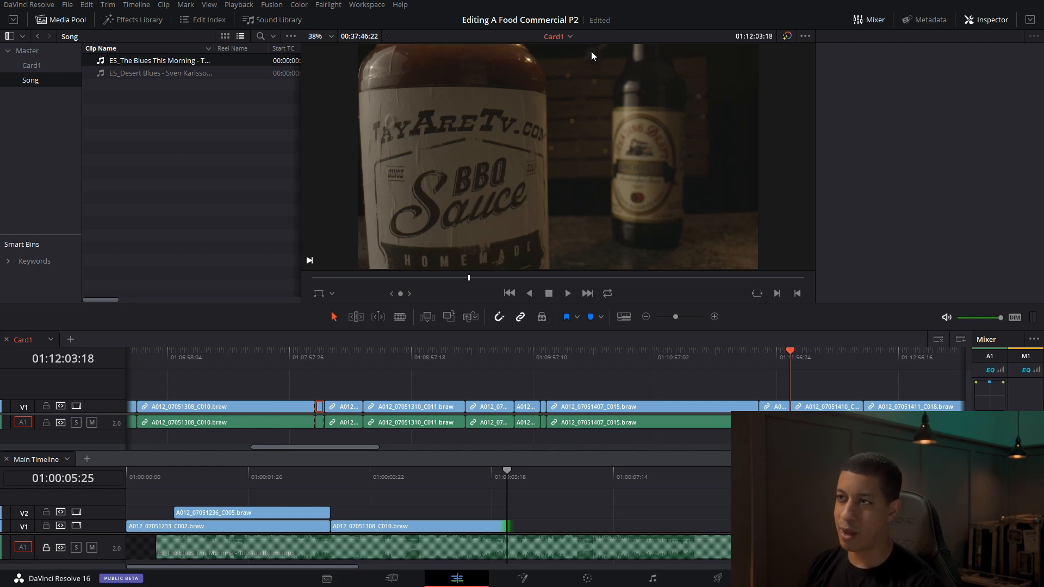
key(space)
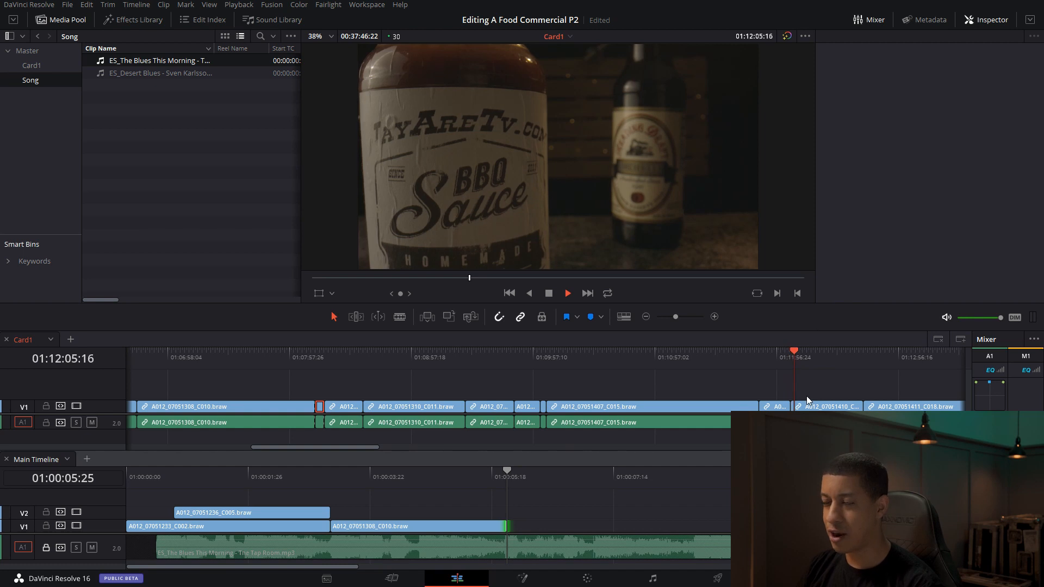
click(819, 354)
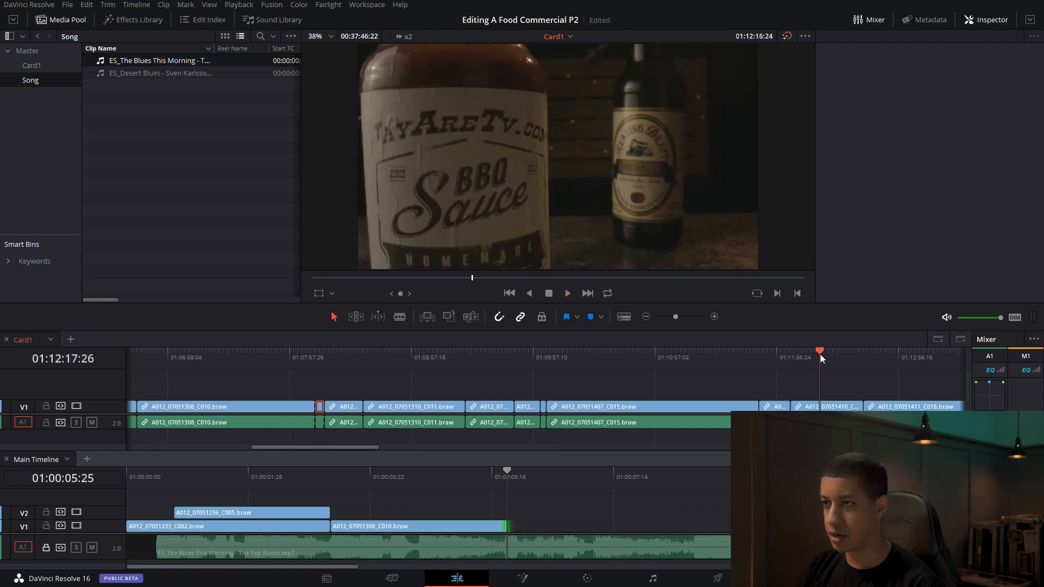
click(840, 353)
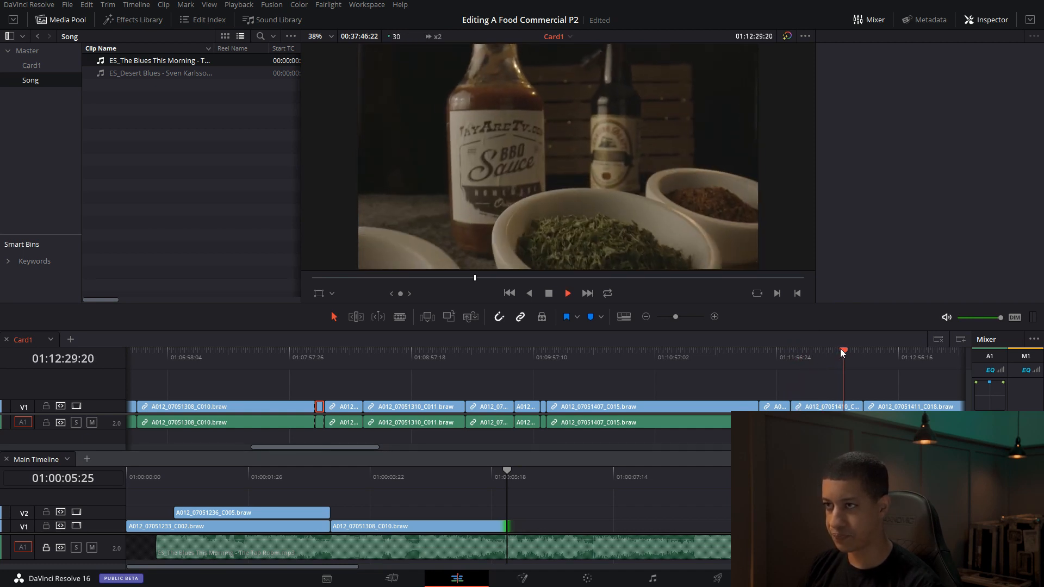
click(847, 351)
click(841, 353)
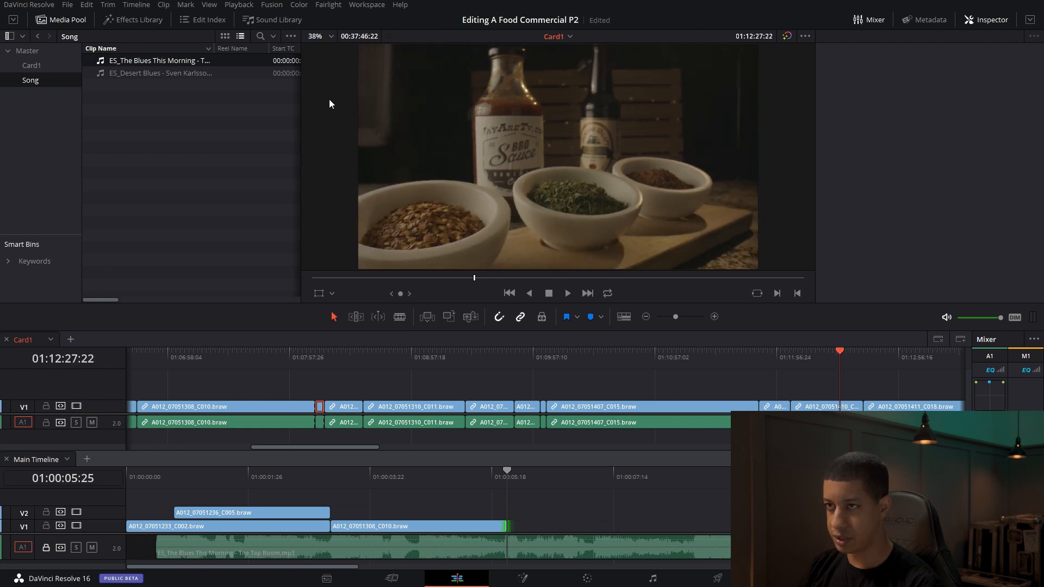
key(space)
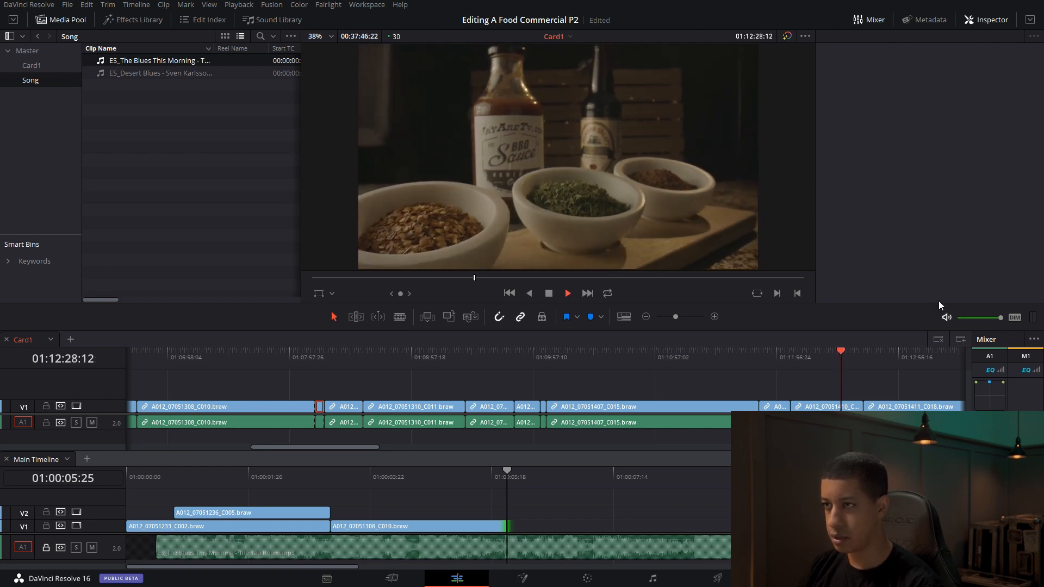
key(space)
Step: Review the bottle and spice bowls camera move in A012_07051444_C029 on Card1, replaying the part around 01:18:58
click(645, 317)
drag(526, 352, 696, 363)
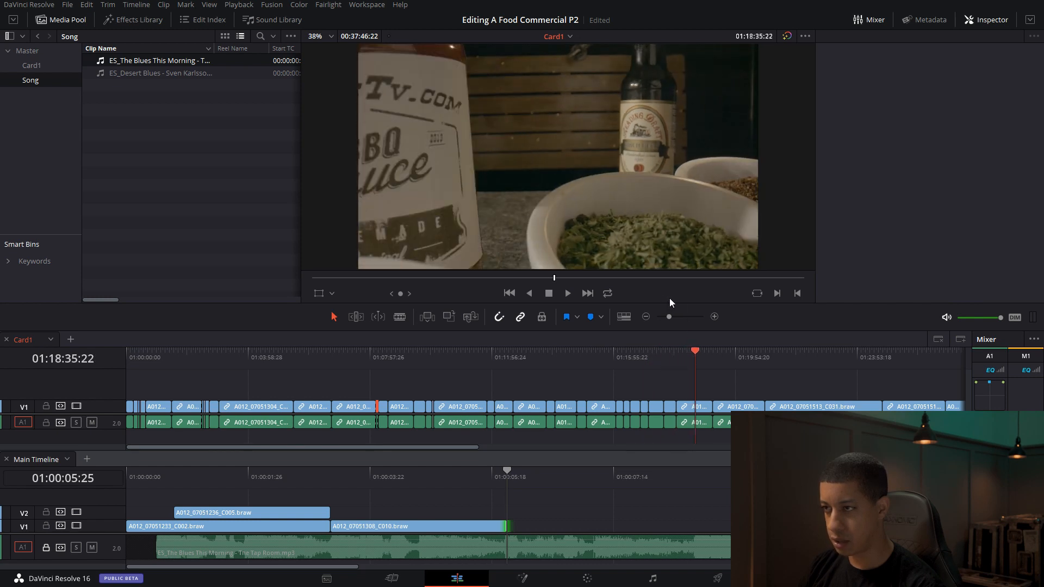
click(714, 317)
key(space)
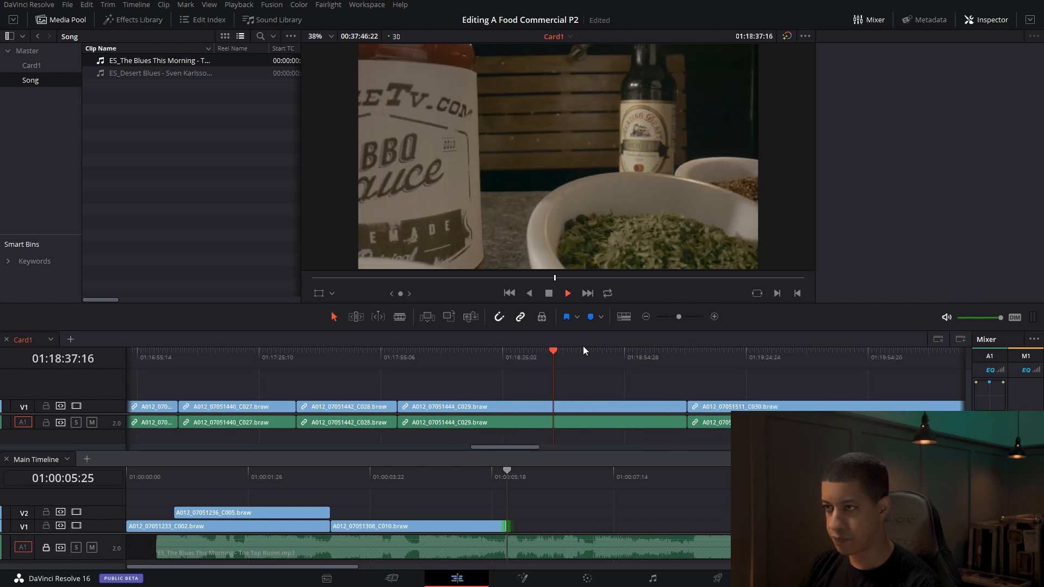
click(618, 357)
key(l)
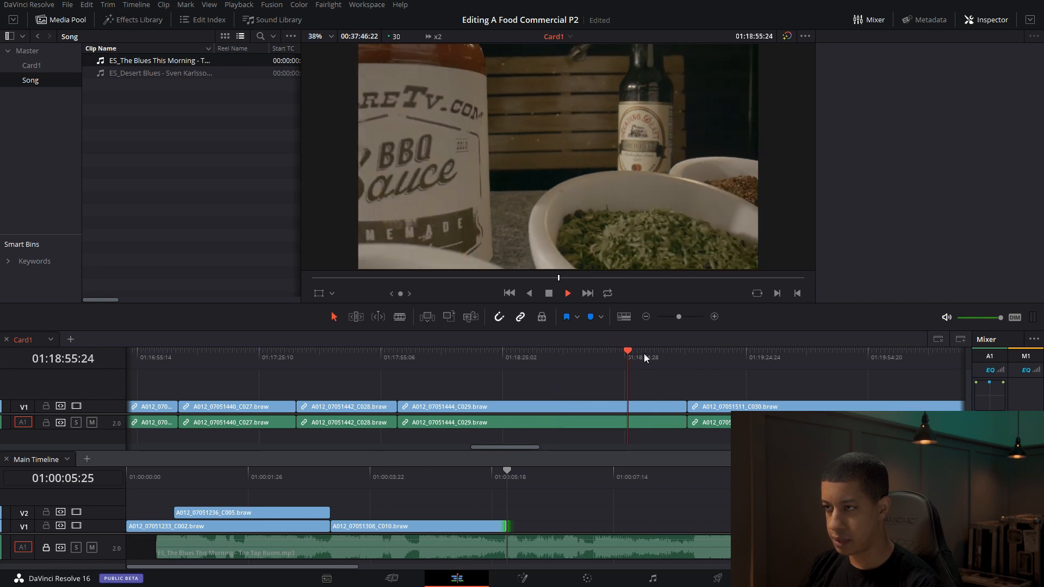
key(space)
drag(645, 360, 618, 364)
key(space)
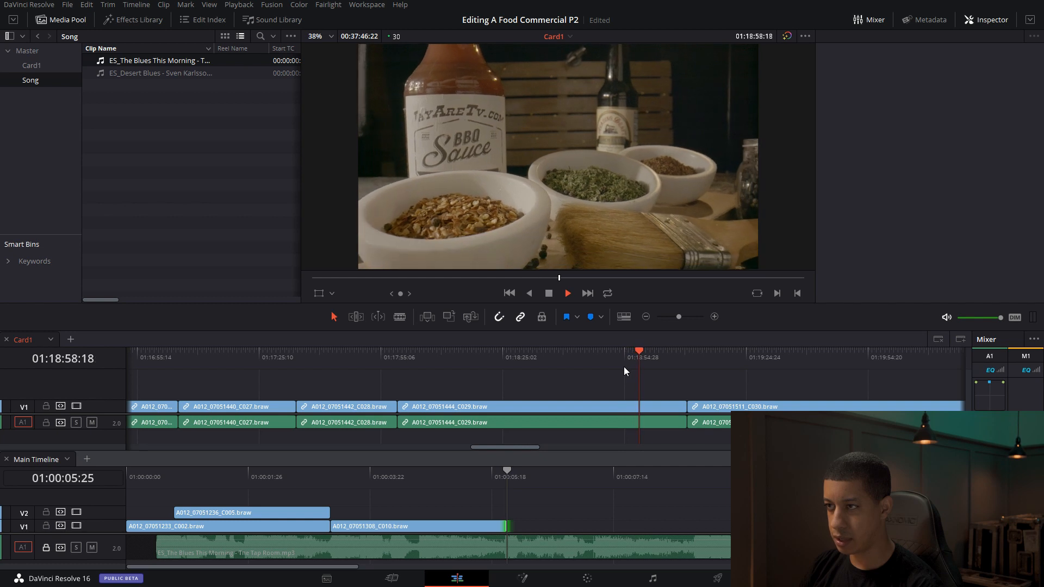
key(space)
key(space)
key(space)
key(space)
Step: Cut A012_07051444_C029 on Card1 at 01:18:59:14 and 01:18:54:16, and add the segment's video after the tomatoes on Main Timeline's V1
drag(649, 357, 643, 357)
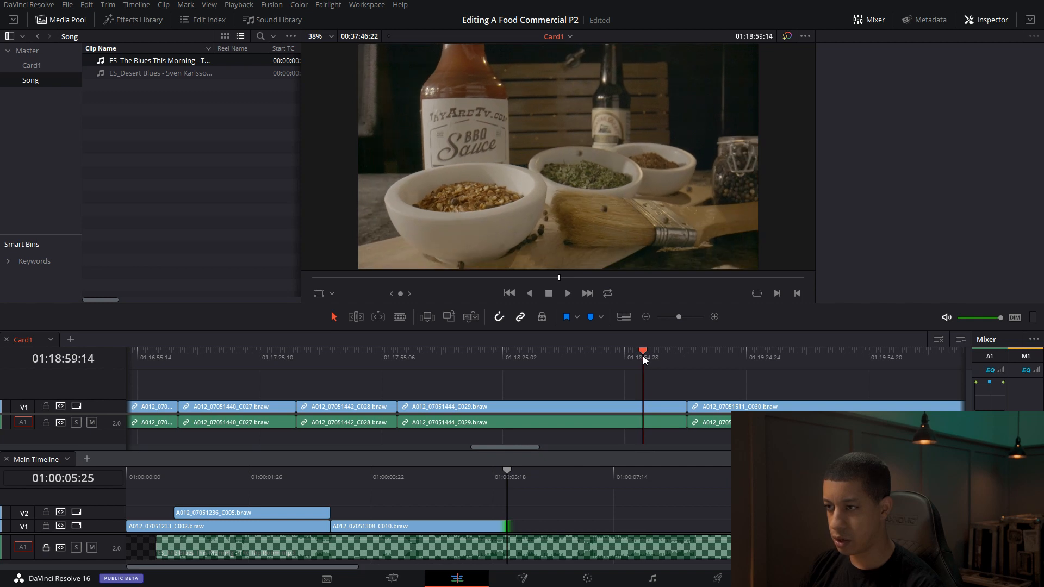
key(ctrl+b)
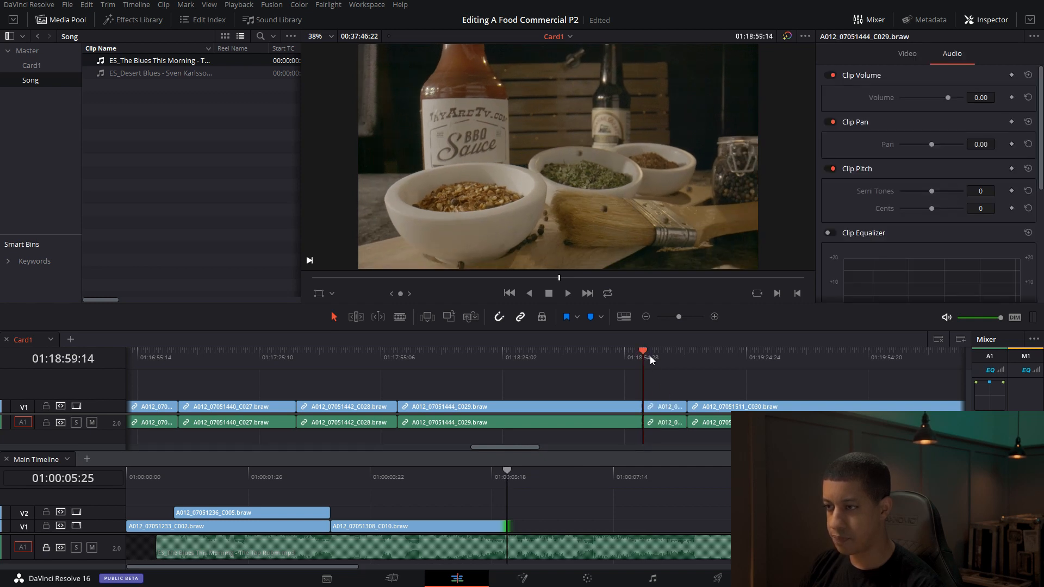
click(629, 356)
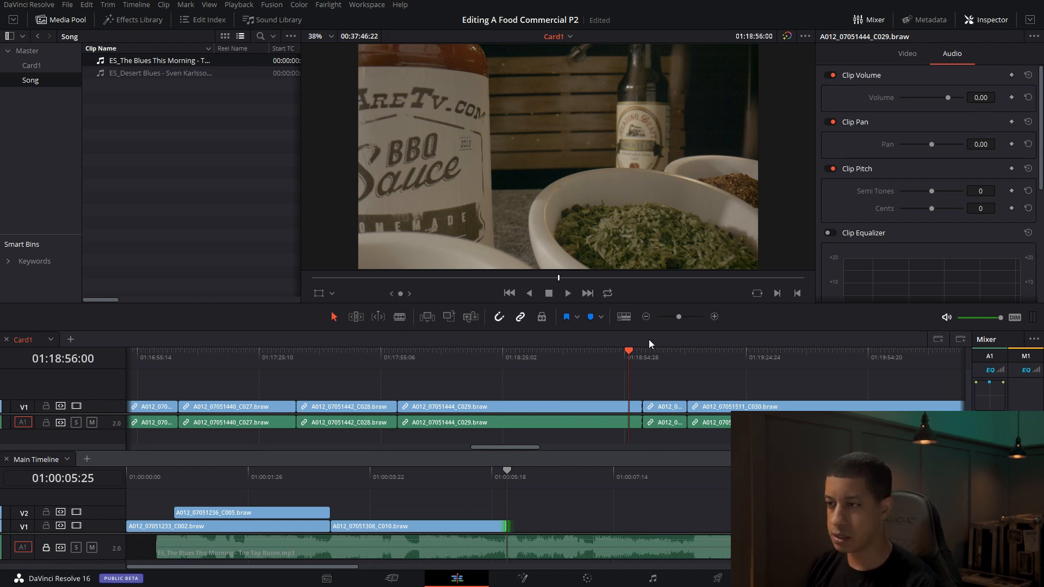
drag(632, 359, 624, 354)
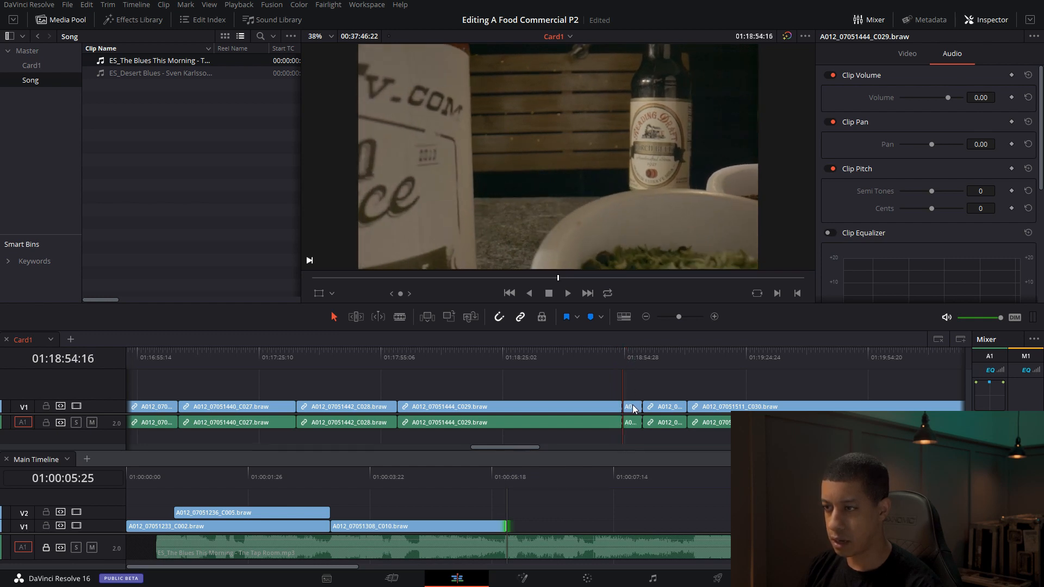
click(633, 408)
drag(633, 409, 543, 533)
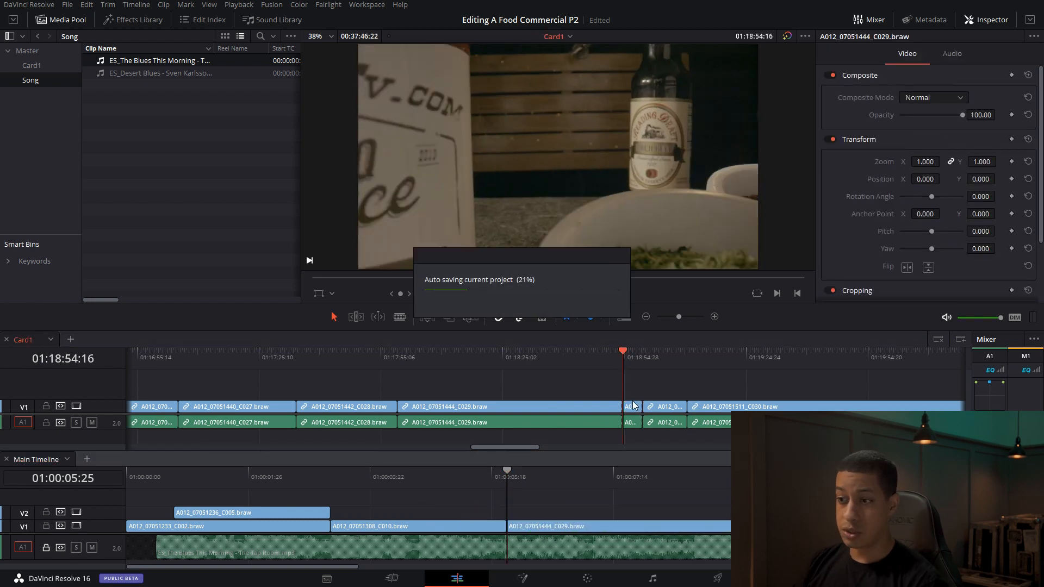
Step: Compare selecting only the video of the cut C029 segment on Card1 with selecting it together with its linked audio
click(634, 408)
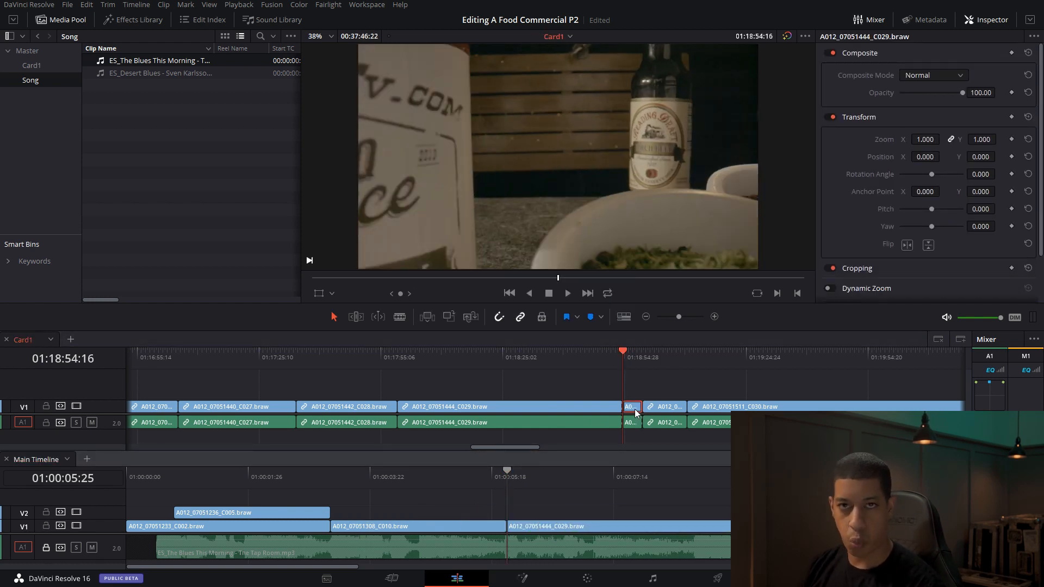
click(635, 425)
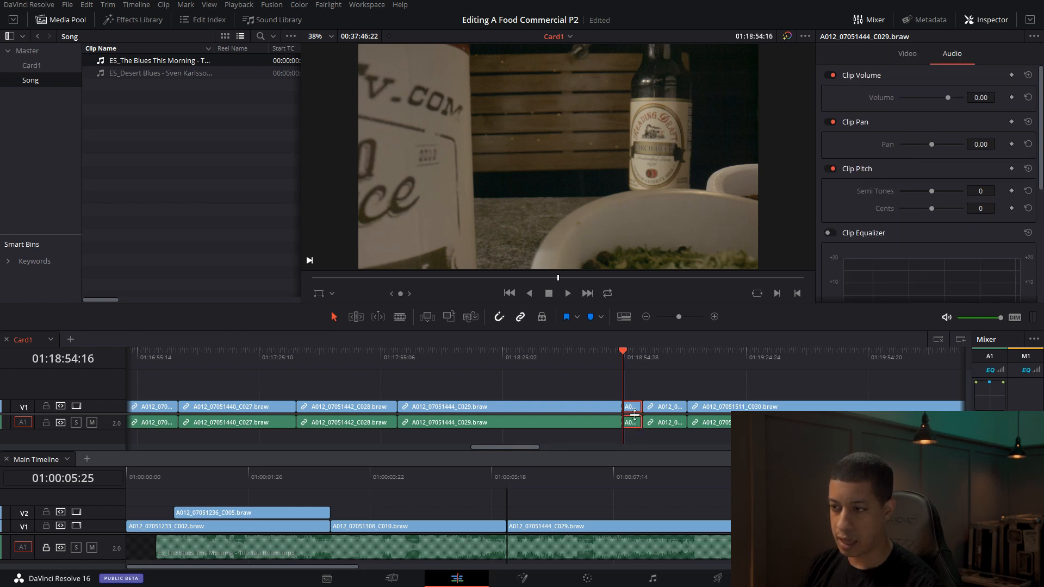
click(724, 412)
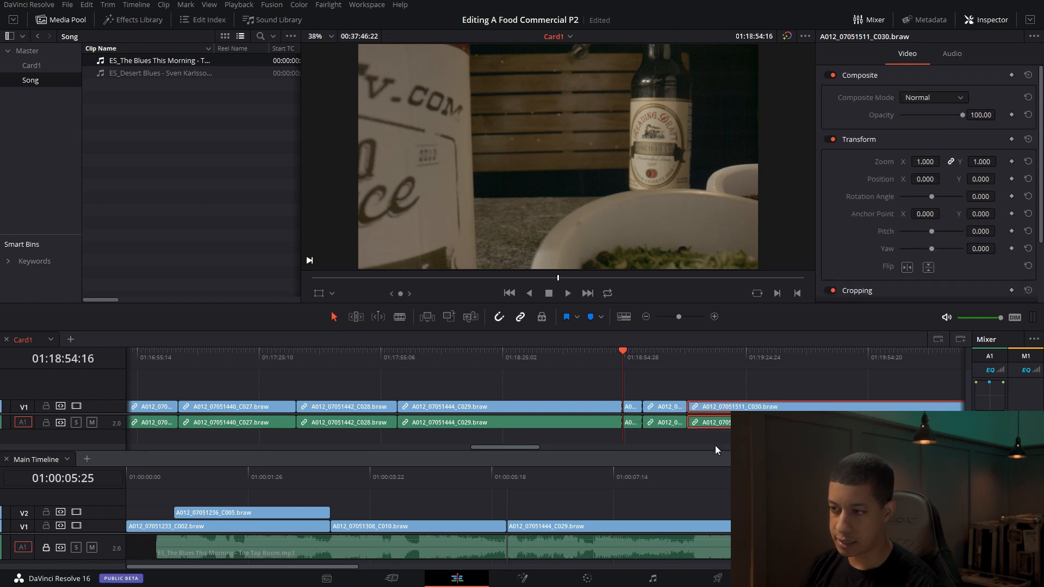
click(667, 379)
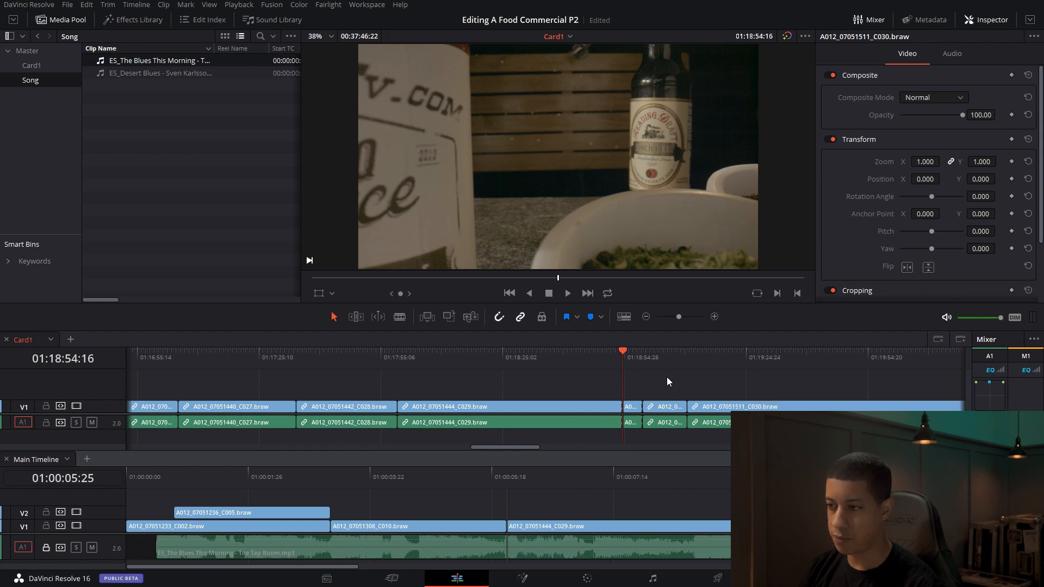
click(633, 408)
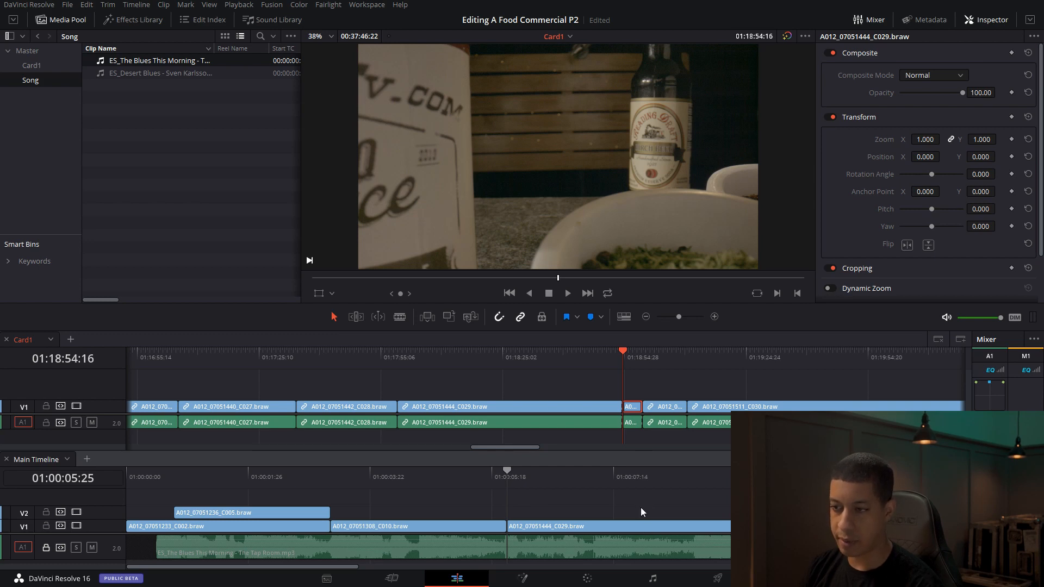
Step: Trim the start of A012_07051444_C029 on Main Timeline to 01:00:07:04 and move the clip back against the end of the tomato clip
click(427, 478)
key(space)
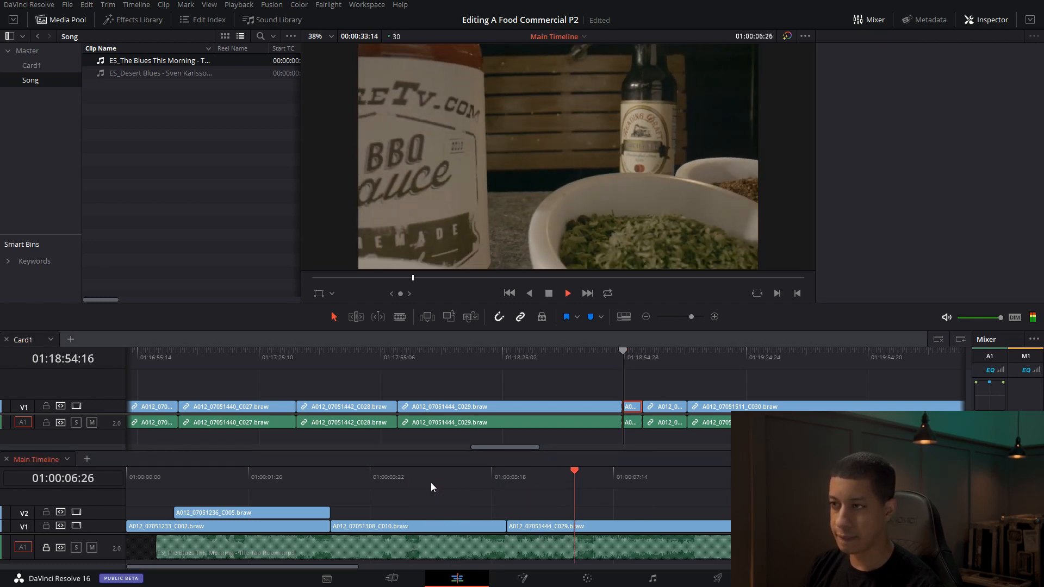
key(space)
drag(626, 476, 593, 472)
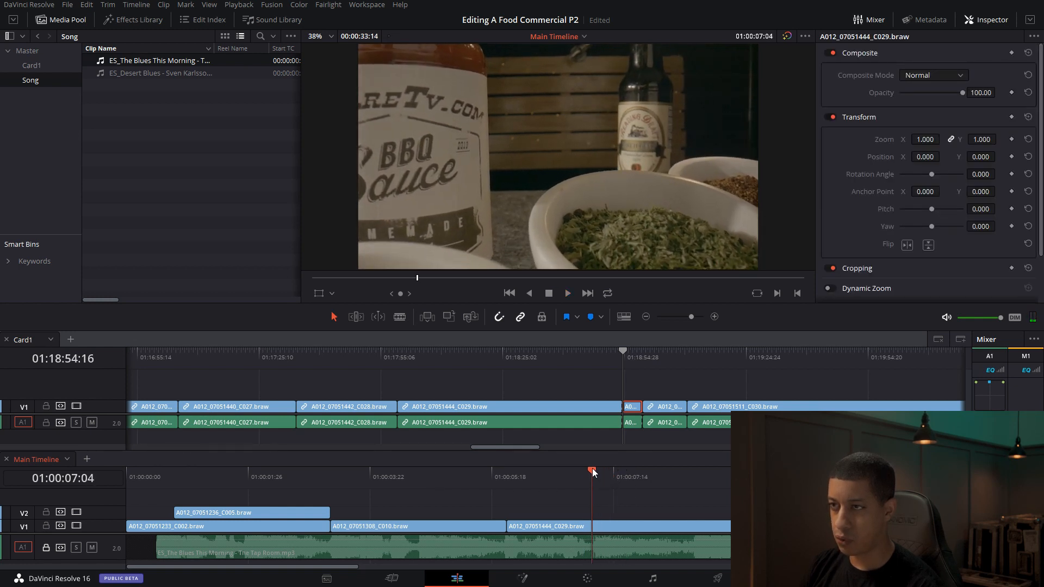
drag(514, 526, 598, 526)
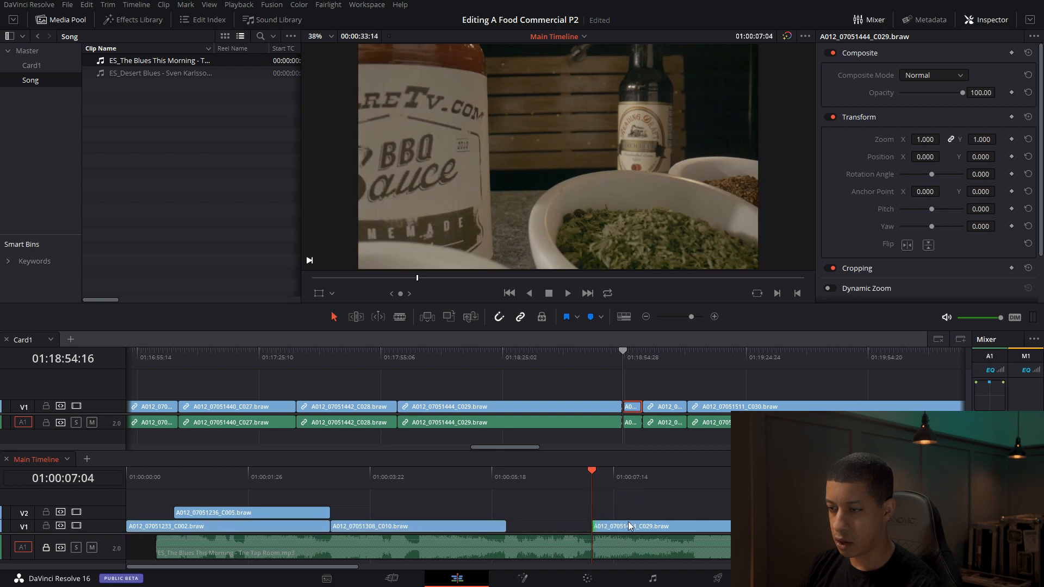
drag(662, 526, 582, 529)
Step: Play the cut from the tomatoes to the spice bowls and trim the end of A012_07051444_C029 to 01:00:08:20
click(484, 478)
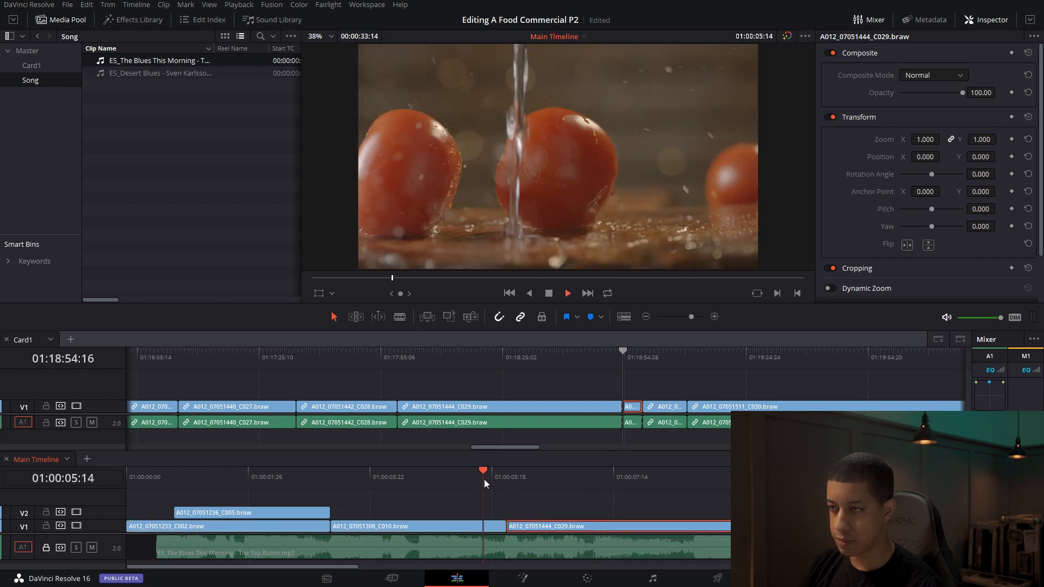
key(space)
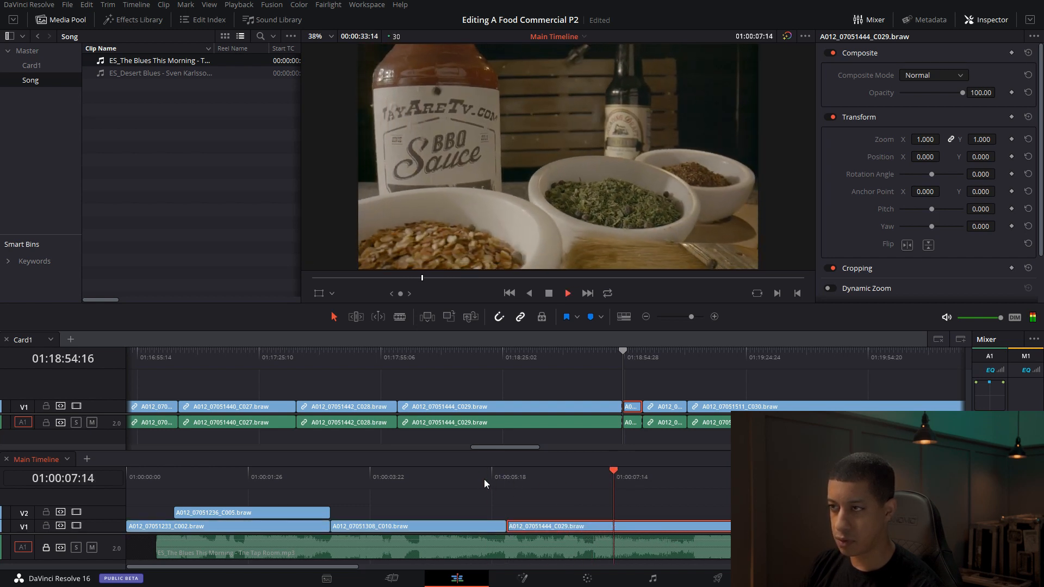
key(space)
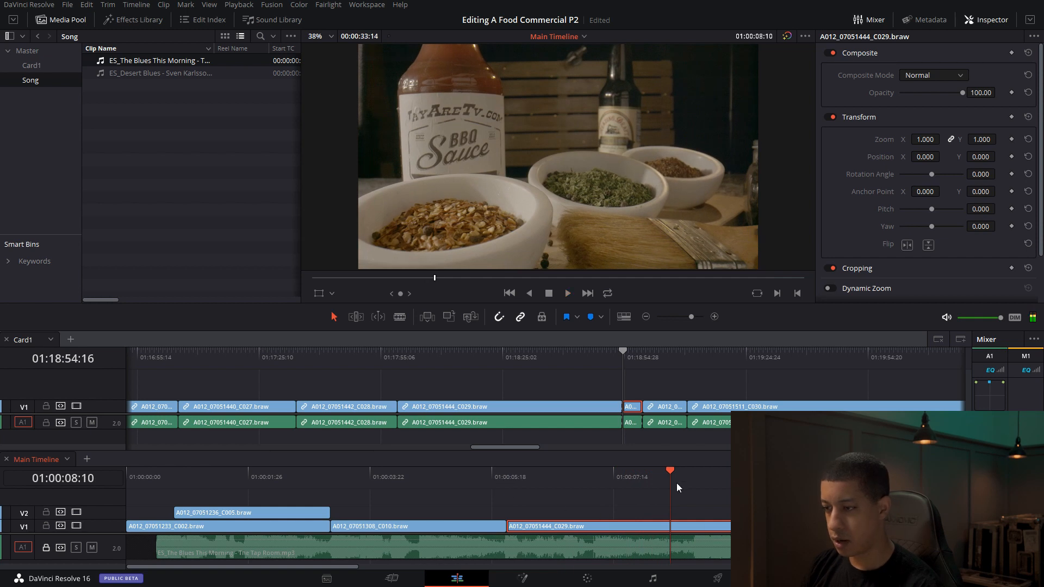
key(space)
key(space)
drag(705, 478, 693, 474)
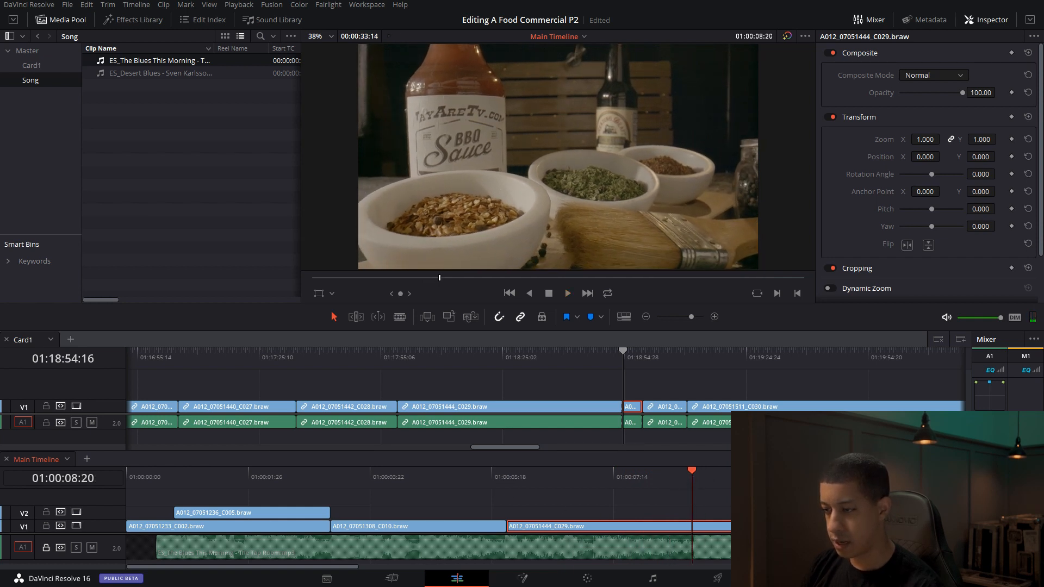
drag(705, 526, 692, 526)
Step: Try a zoom of 1.350 on A012_07051444_C029 in Main Timeline and play back the transition into it
click(589, 475)
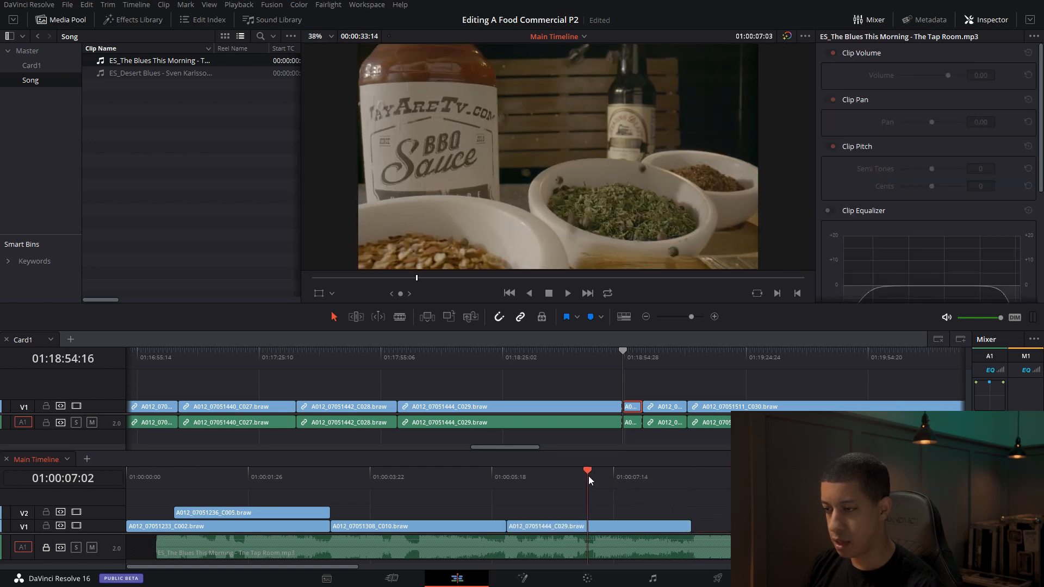
drag(620, 474, 681, 473)
click(630, 528)
drag(923, 142, 925, 142)
click(492, 480)
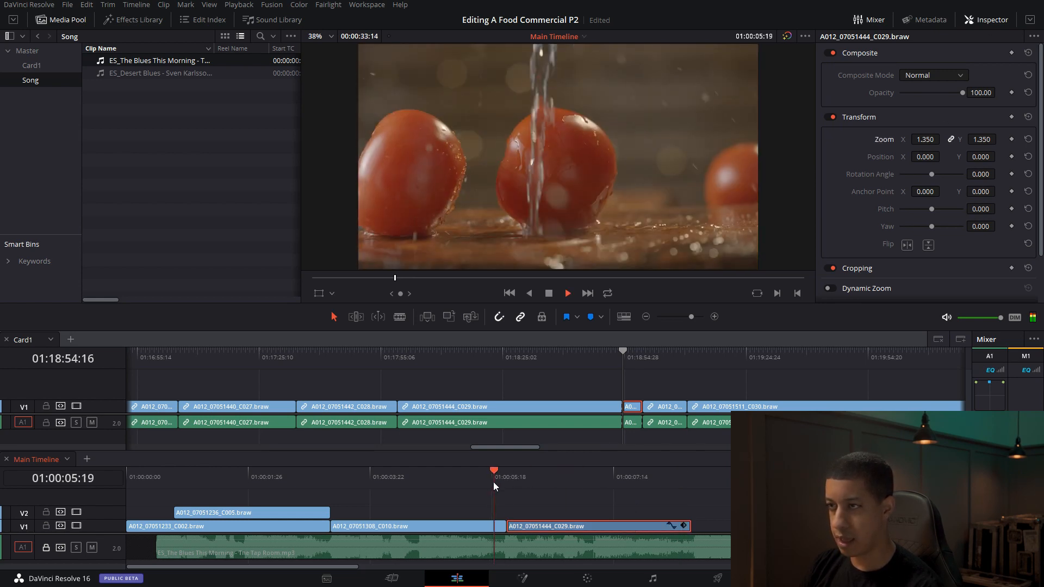
key(space)
drag(504, 477, 643, 470)
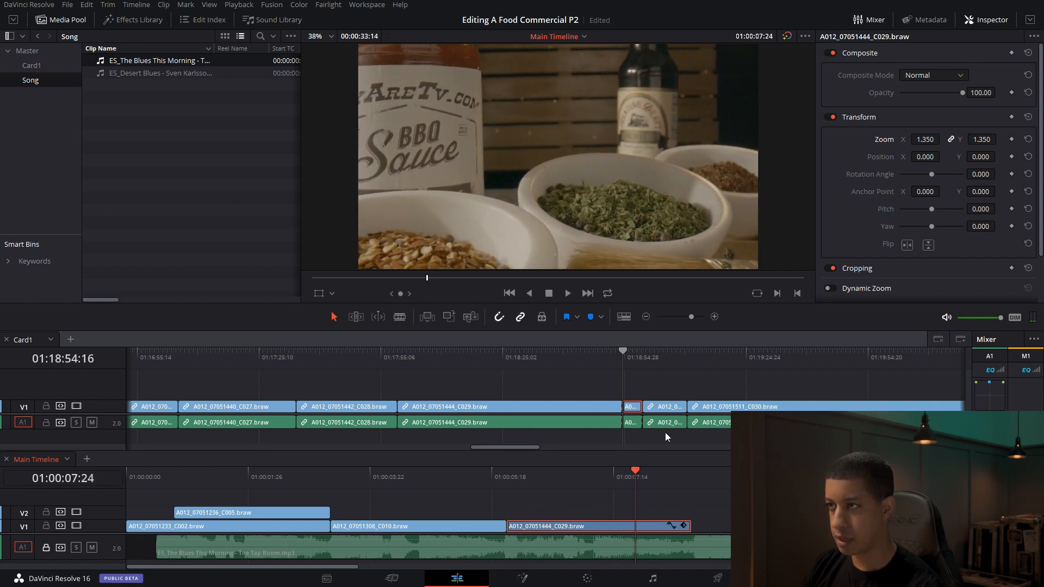
Step: Reframe A012_07051444_C029 on Main Timeline with a zoom of 1.180 and a vertical position of 39.000
drag(937, 139, 944, 139)
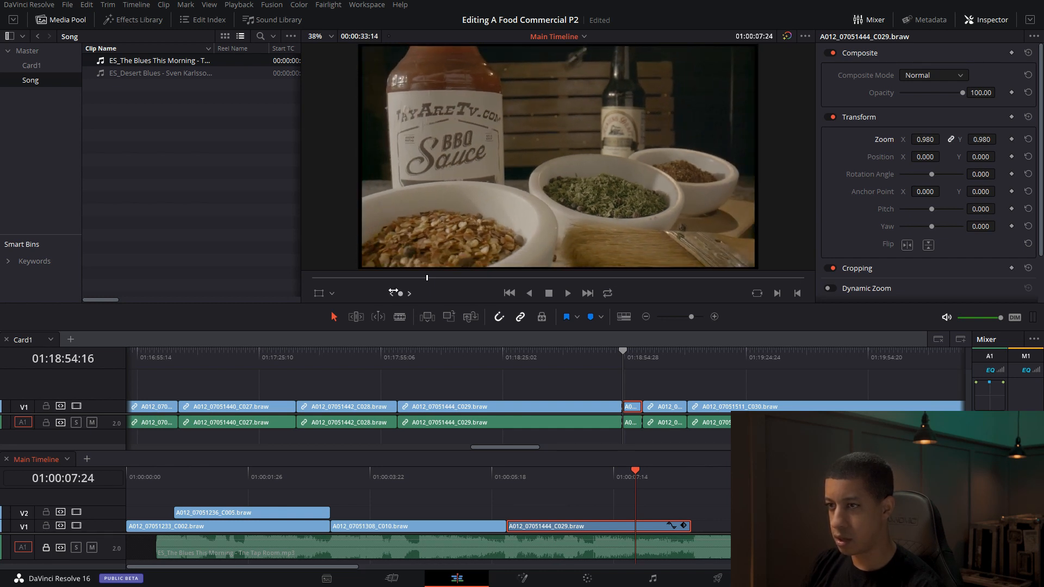
drag(982, 157, 865, 172)
drag(980, 157, 943, 139)
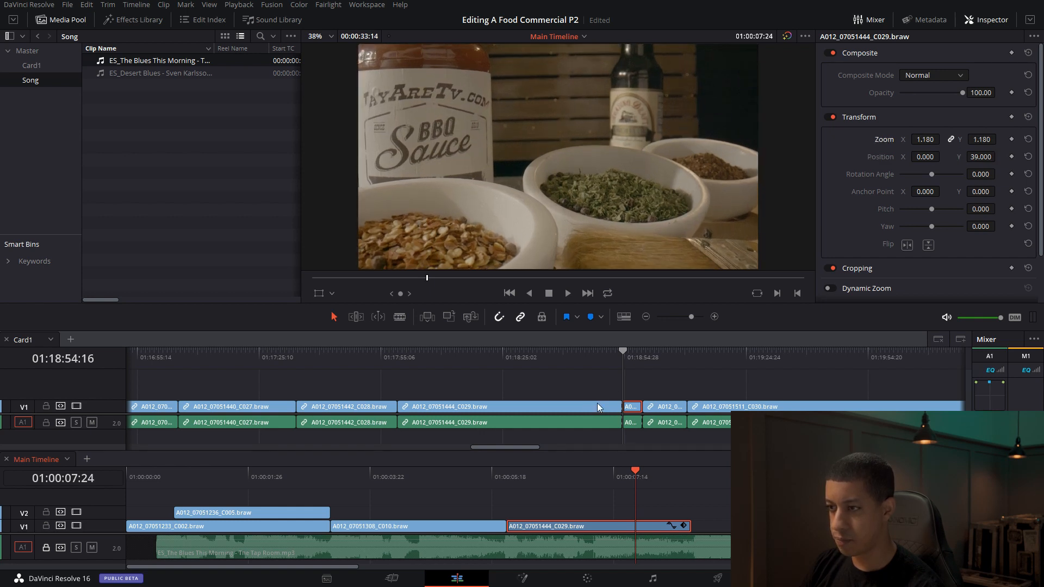
Step: Play back the cut from the tomatoes into the reframed spice bowls shot on Main Timeline
click(501, 469)
key(space)
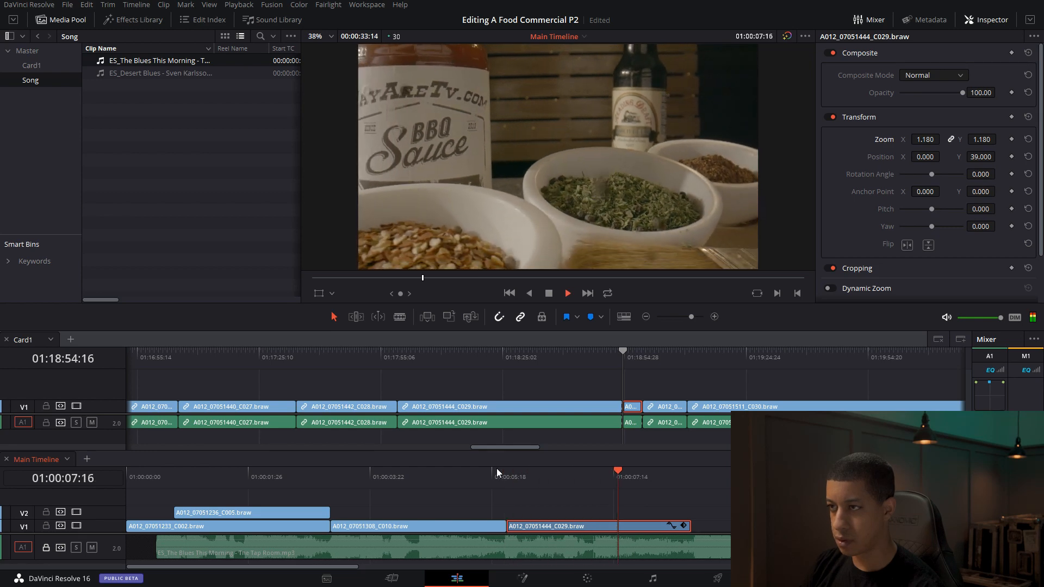
key(space)
click(598, 472)
click(490, 473)
key(space)
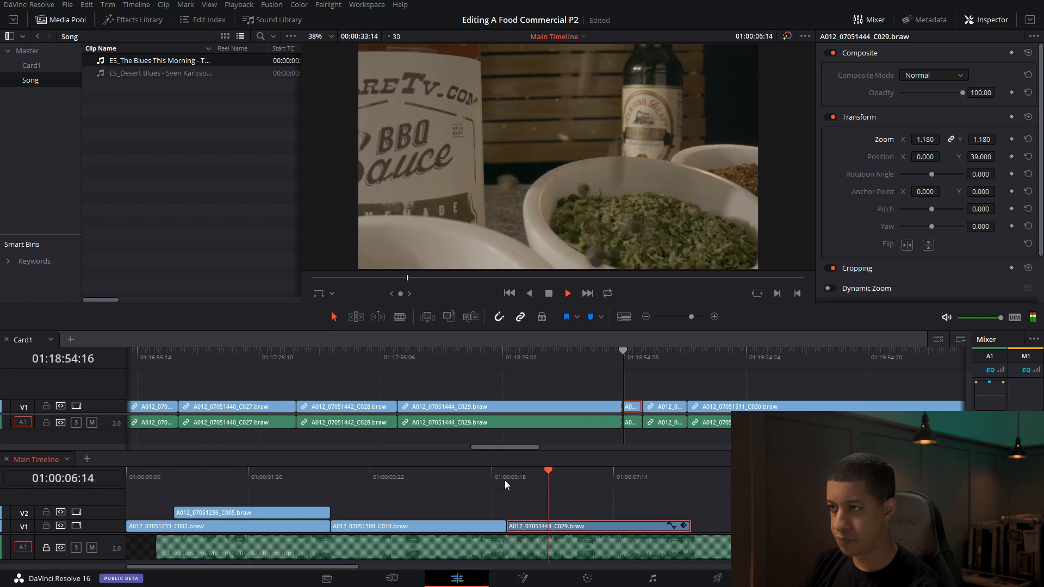
key(space)
Step: Slip A012_07051444_C029 in place on Main Timeline to use slightly earlier footage, and play back the result
click(647, 476)
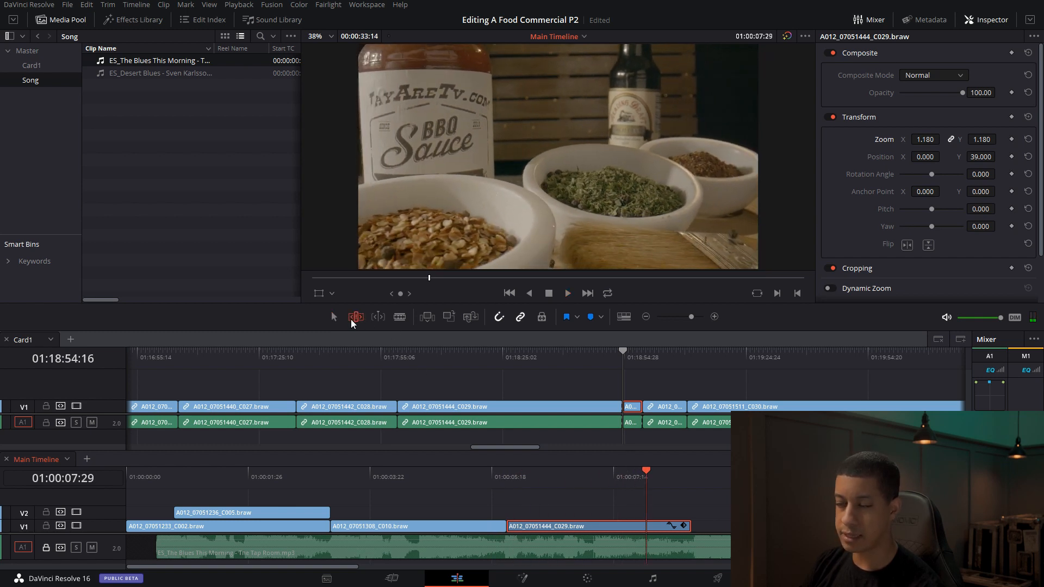
drag(586, 523, 610, 526)
drag(624, 526, 624, 526)
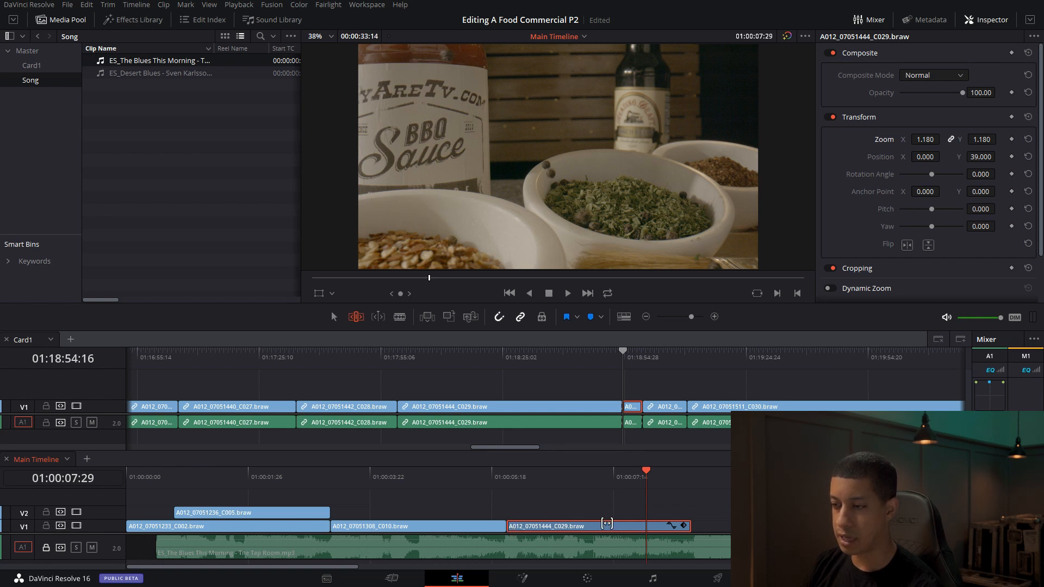
drag(610, 525, 618, 525)
click(496, 482)
key(space)
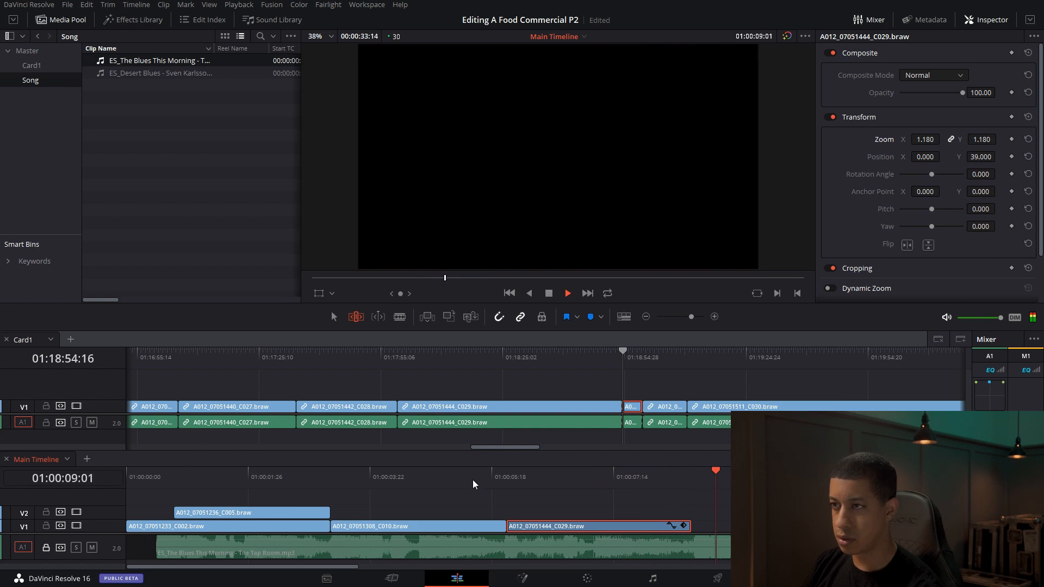
drag(590, 474, 581, 478)
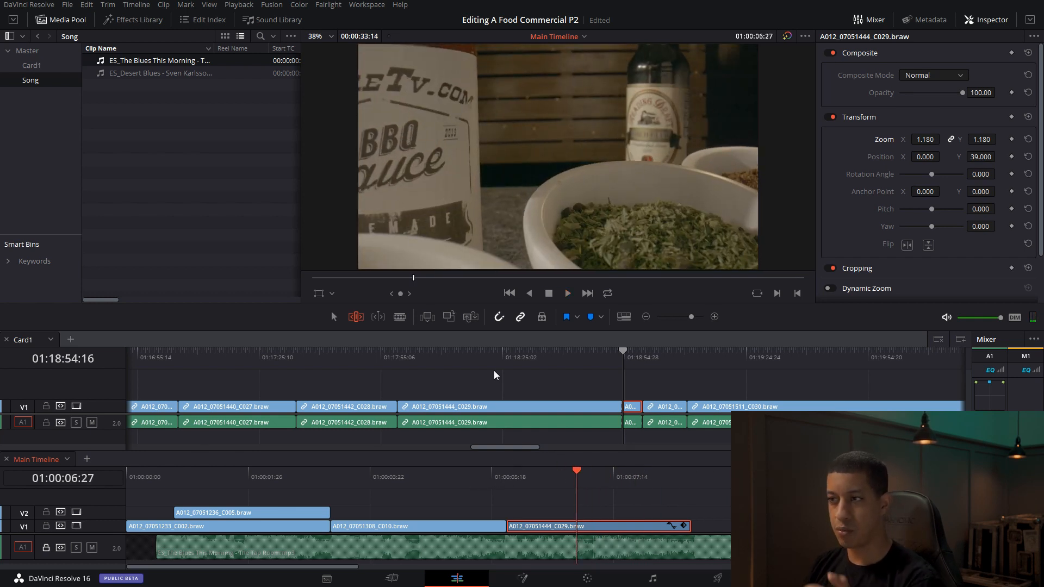
Step: Open Card1 on the Color page and switch the node graph from clip level to timeline level
click(24, 341)
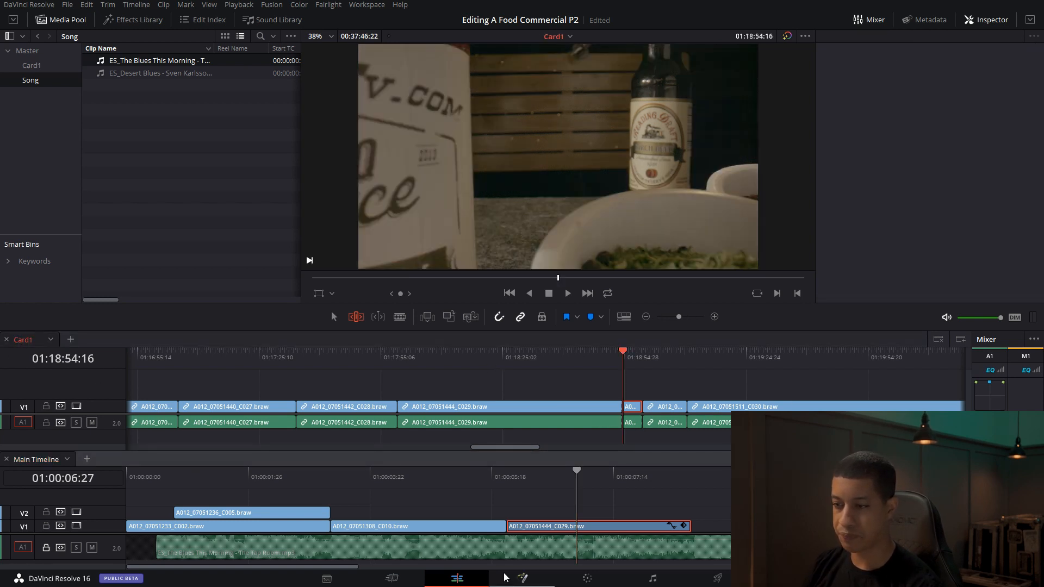
click(575, 581)
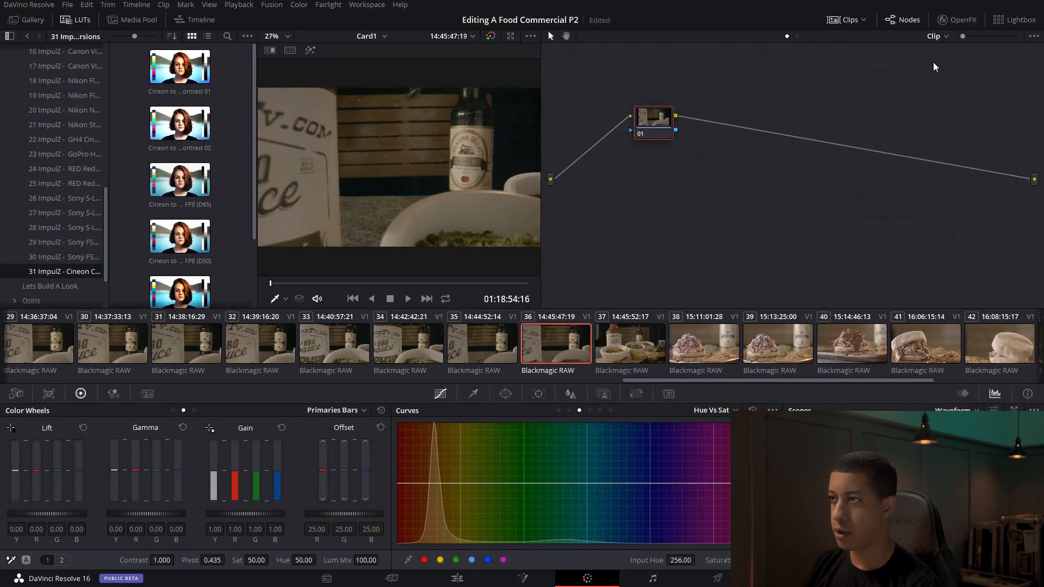
click(937, 36)
click(955, 63)
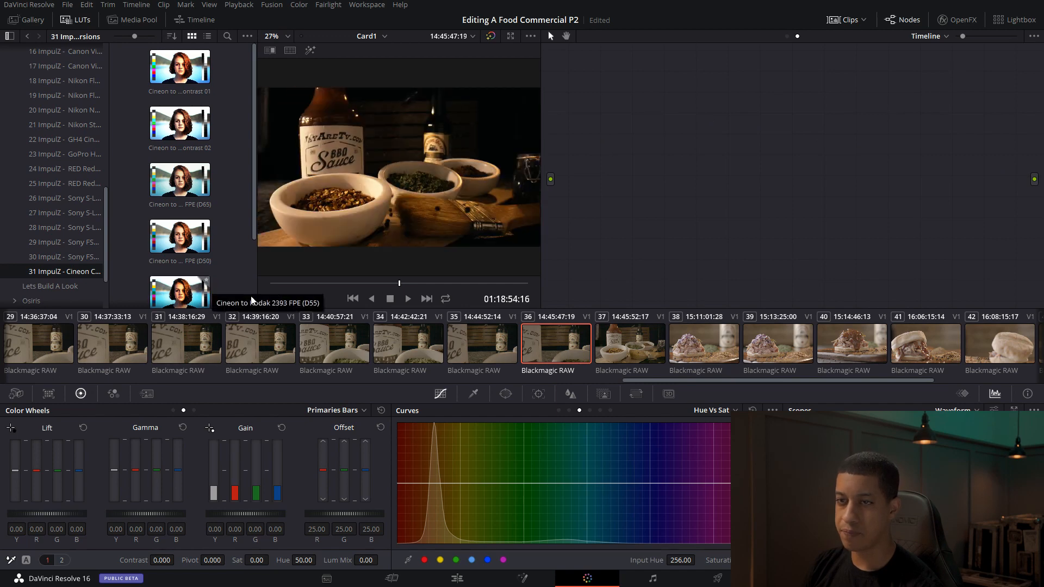
Step: Add a node to Card1's timeline-level grade and apply the 3D LUT Blackmagic 4.6K Film to Extended Video v4
key(alt+s)
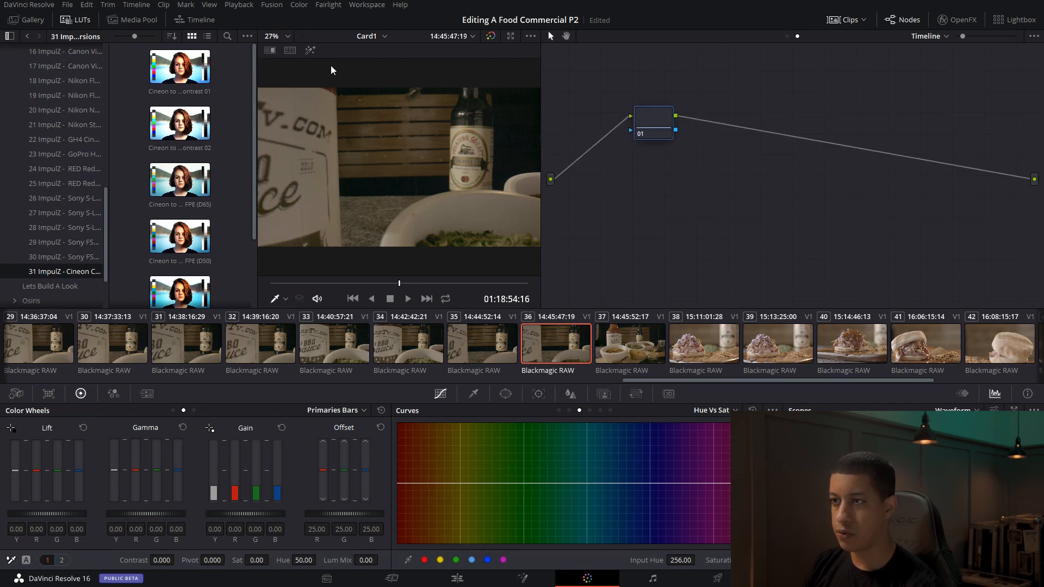
right_click(655, 123)
mouse_move(713, 228)
mouse_move(801, 267)
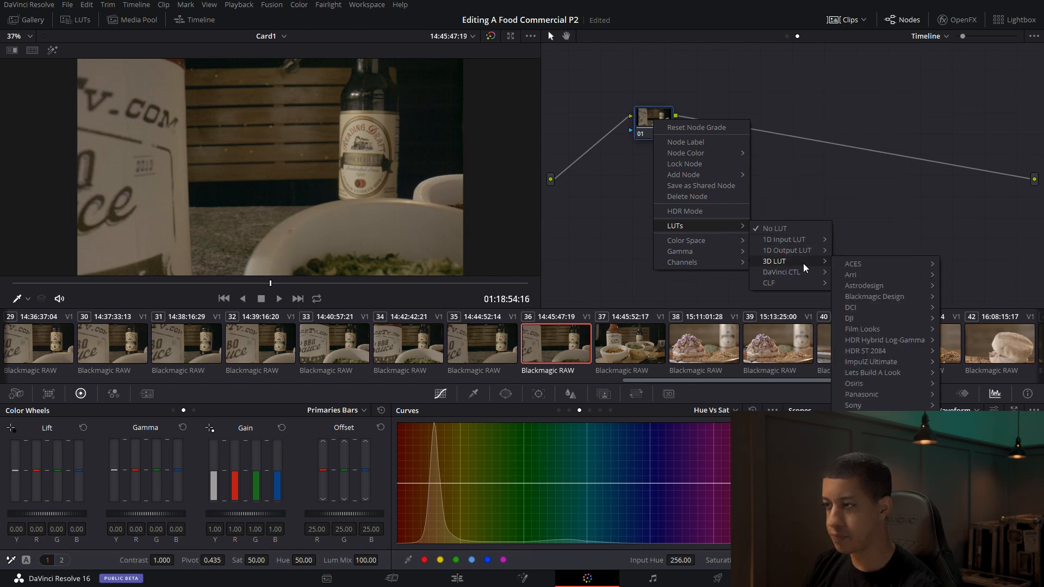
mouse_move(900, 298)
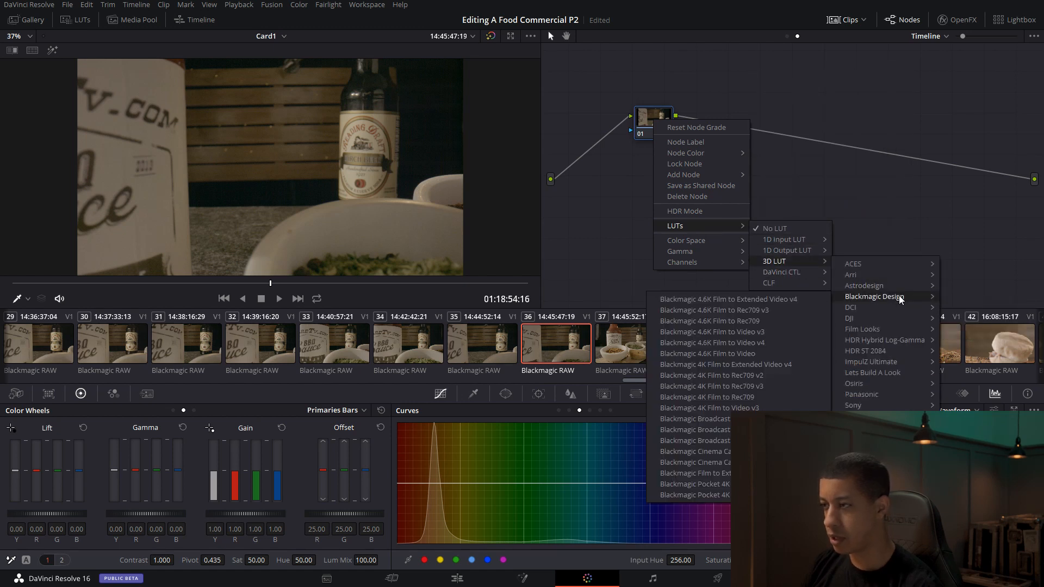
click(801, 302)
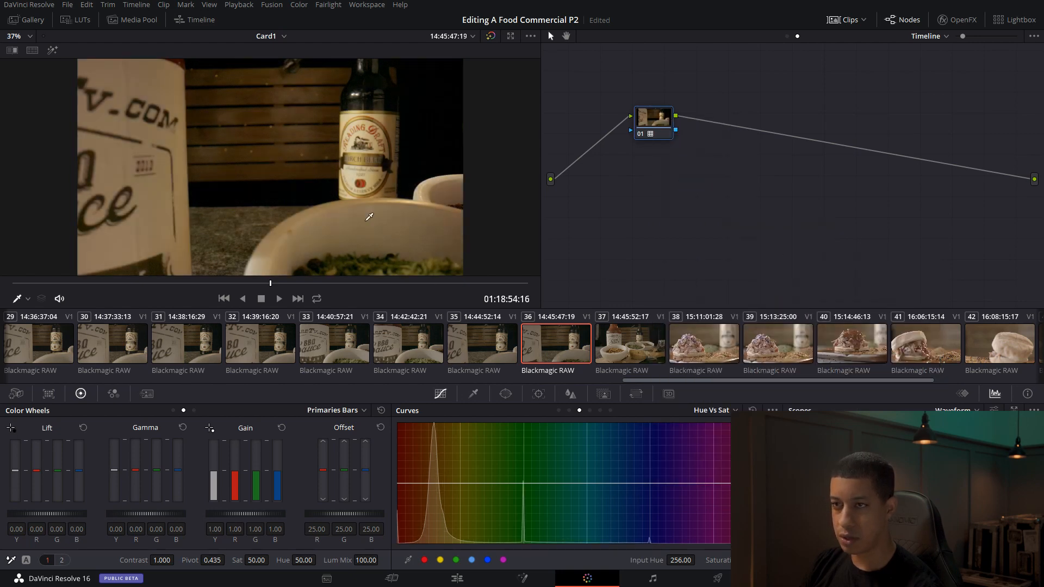
drag(293, 288, 213, 301)
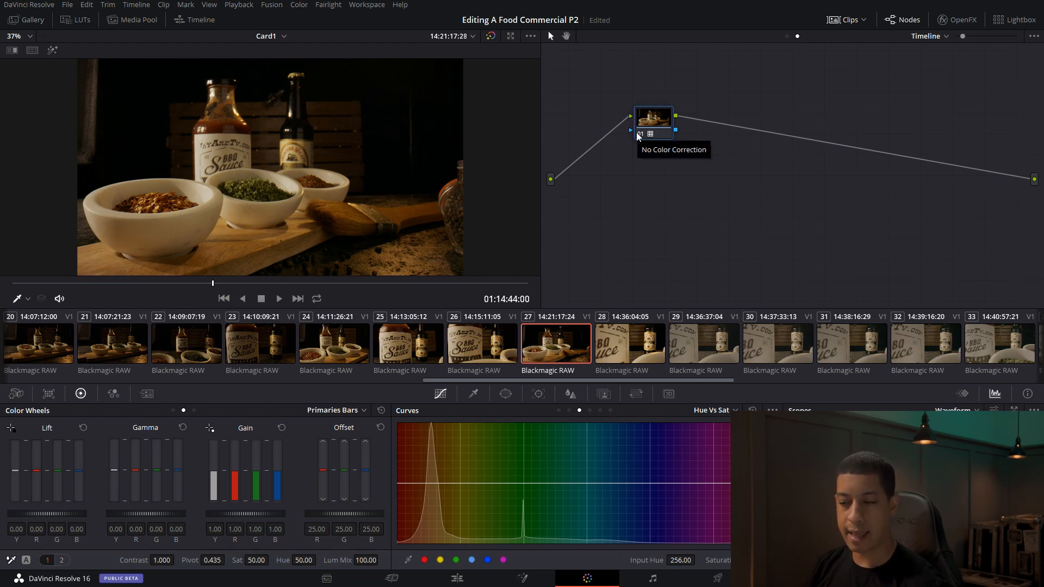
Step: Return to the Edit page and play back the spice bowls shot A012_07051444_C029 on Main Timeline
click(457, 577)
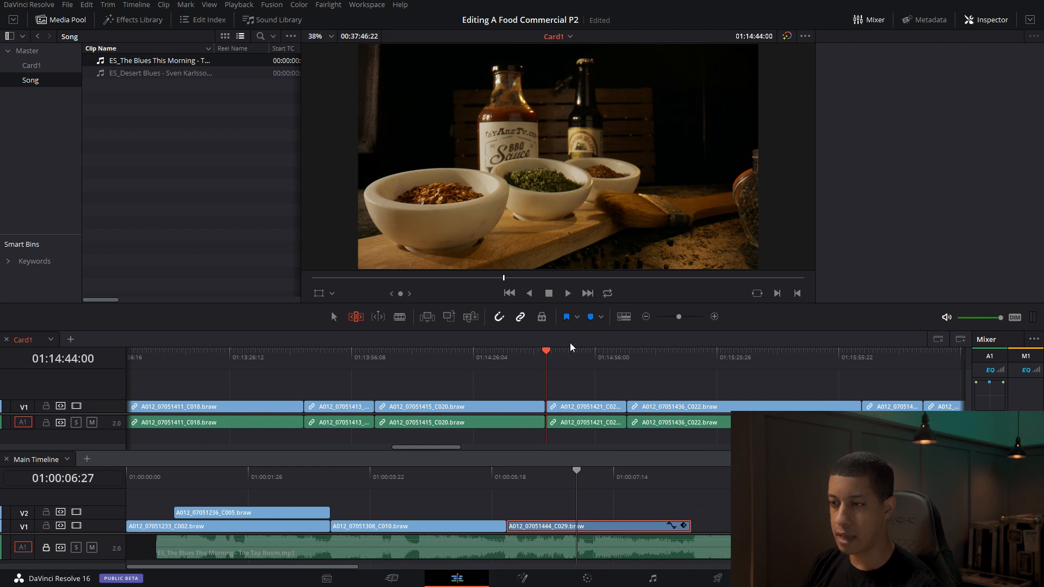
drag(549, 371, 614, 377)
drag(576, 472, 509, 474)
key(space)
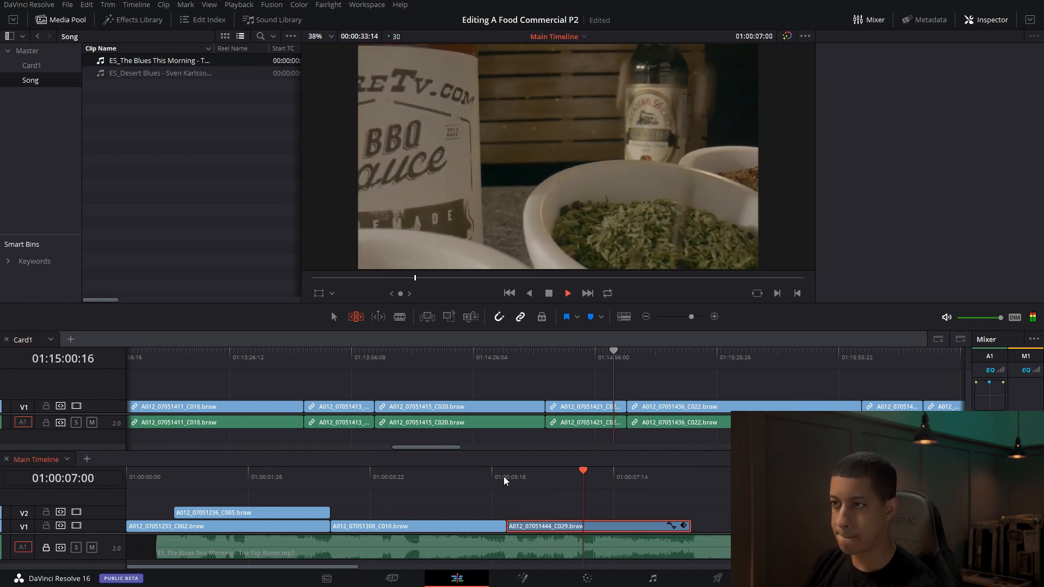
key(space)
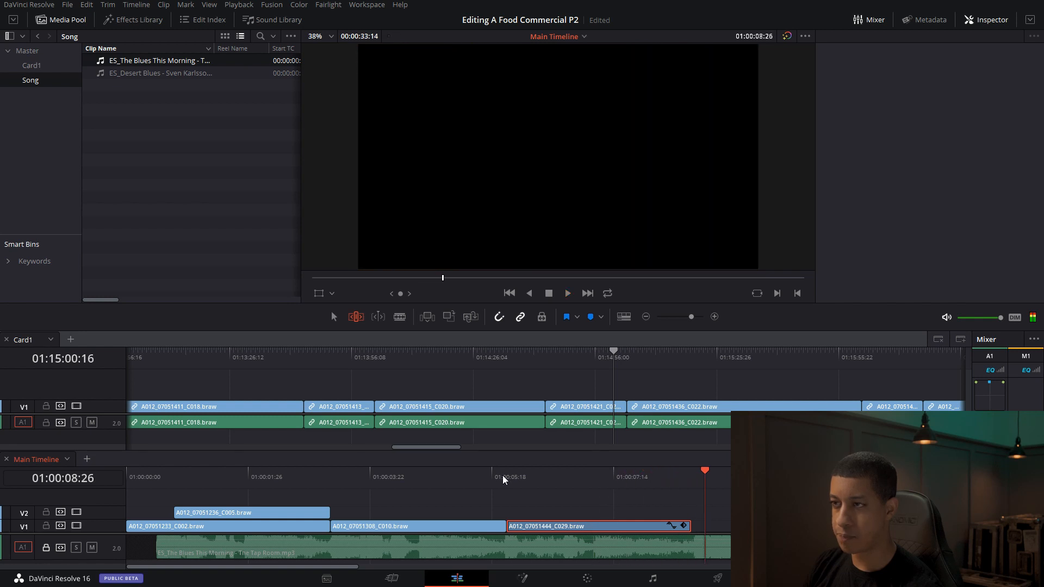
click(693, 478)
drag(668, 477, 657, 476)
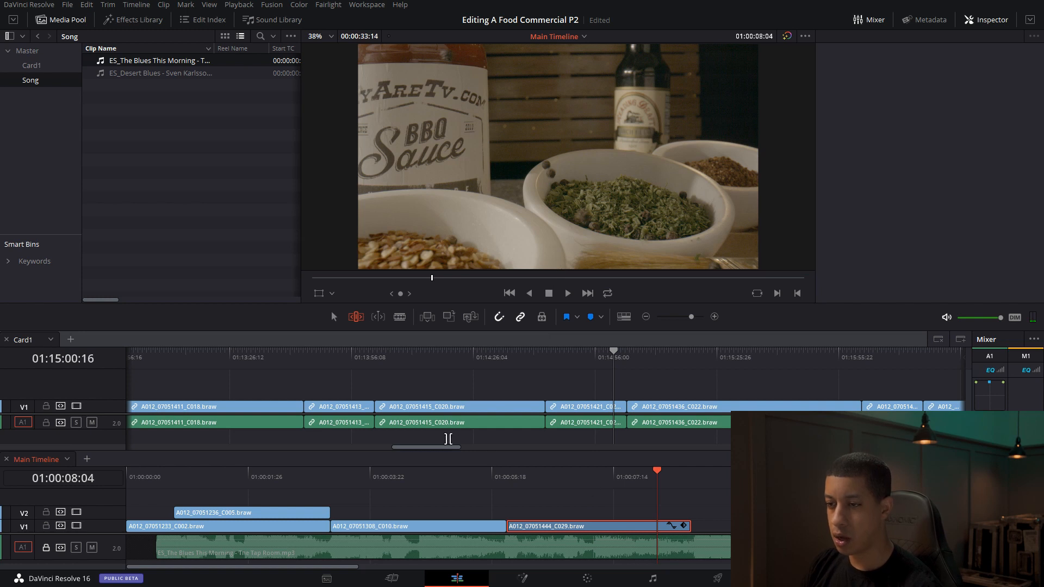
Step: Review the Card1 footage that follows A012_07051444_C029, through the sandwich shot A012_07051511_C030
click(485, 447)
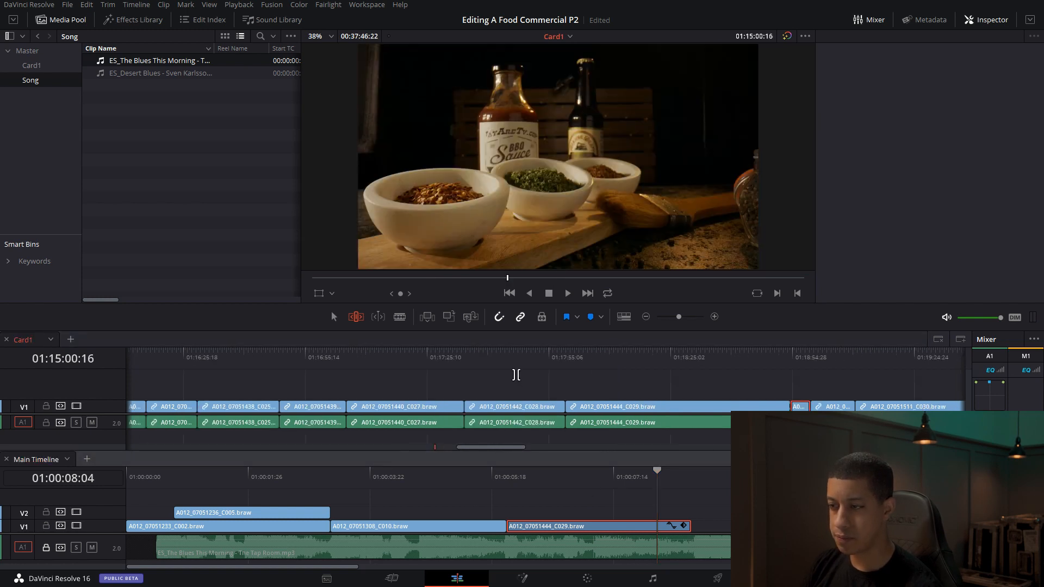
mouse_move(498, 447)
mouse_down()
mouse_move(546, 451)
mouse_move(511, 456)
mouse_up()
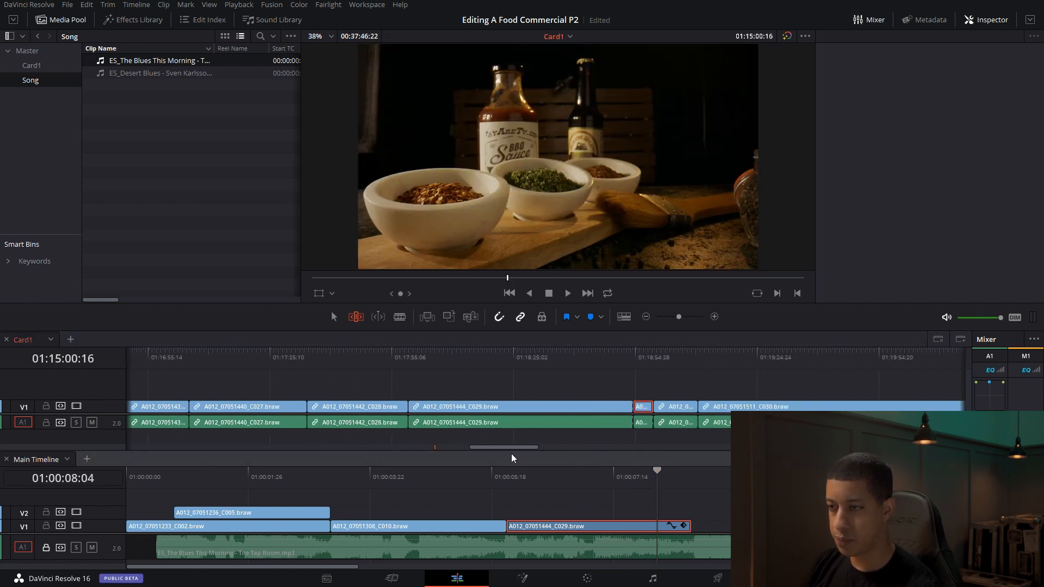
drag(508, 278, 516, 280)
drag(849, 361, 885, 364)
key(space)
key(space)
drag(435, 448, 493, 449)
drag(312, 359, 837, 383)
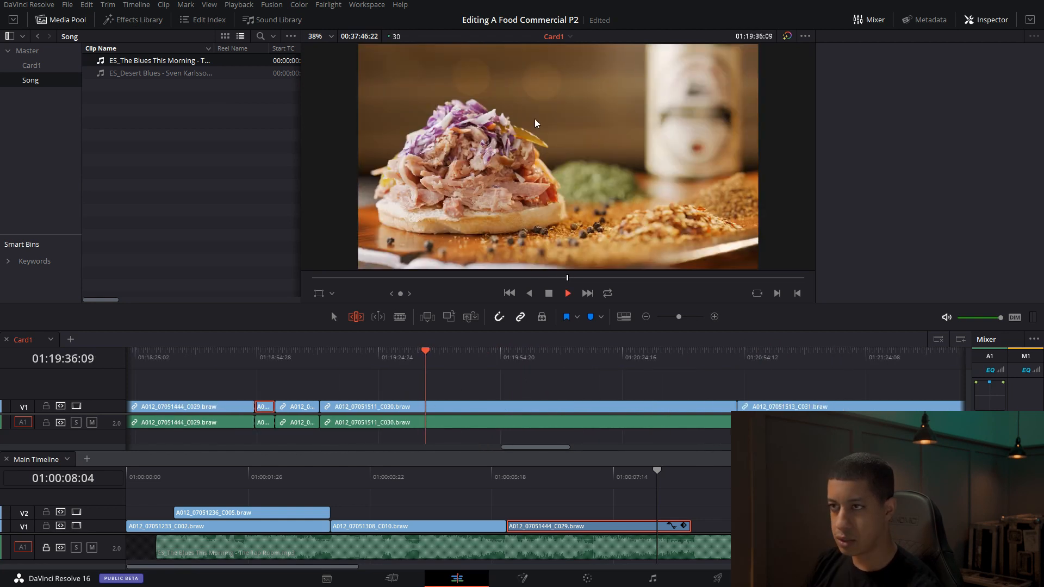
key(space)
Step: Examine the sandwich shot A012_07051513_C031 on Card1, enlarging the viewer image to inspect the filling up close
drag(543, 448, 580, 452)
drag(323, 362, 579, 373)
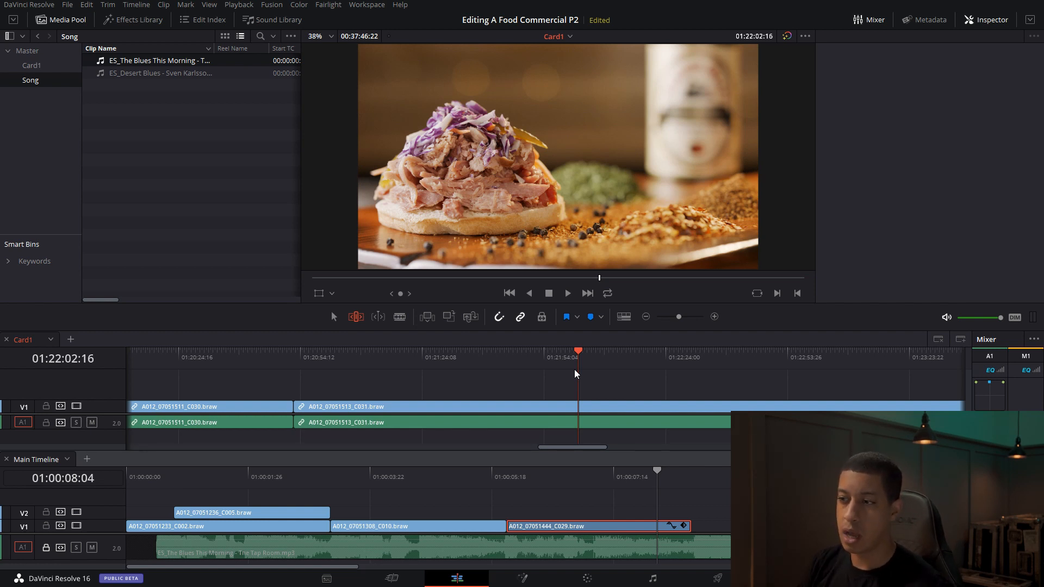
drag(579, 357, 540, 274)
scroll(492, 136, up, 5)
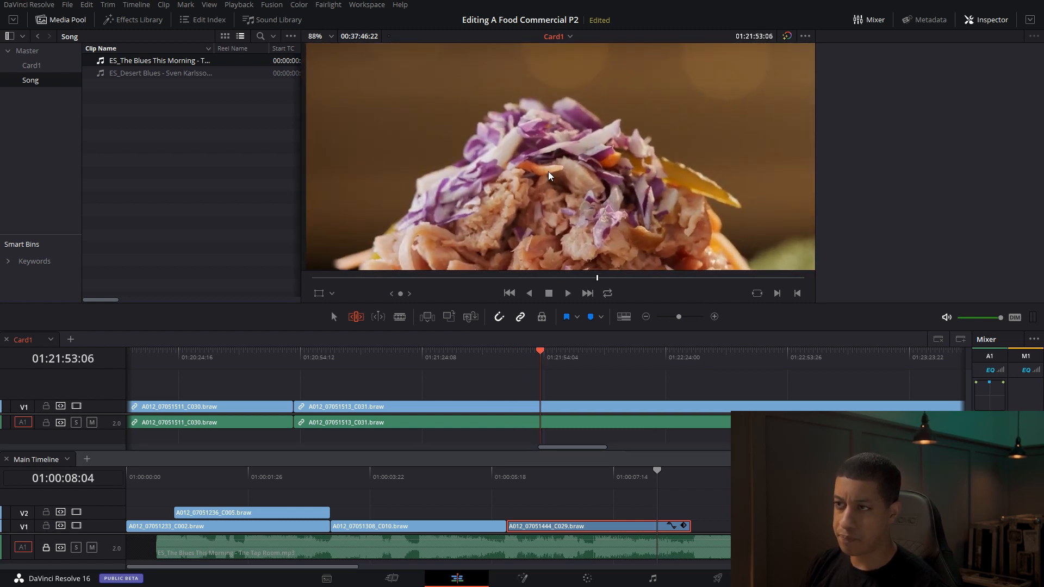
scroll(536, 175, down, 3)
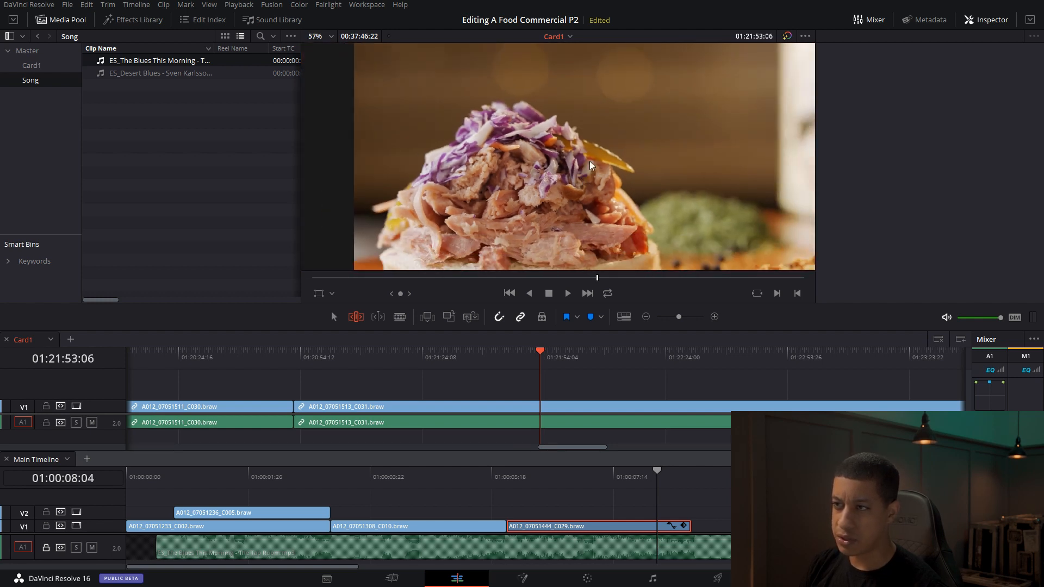
scroll(571, 199, down, 1)
drag(545, 357, 600, 359)
scroll(657, 152, down, 1)
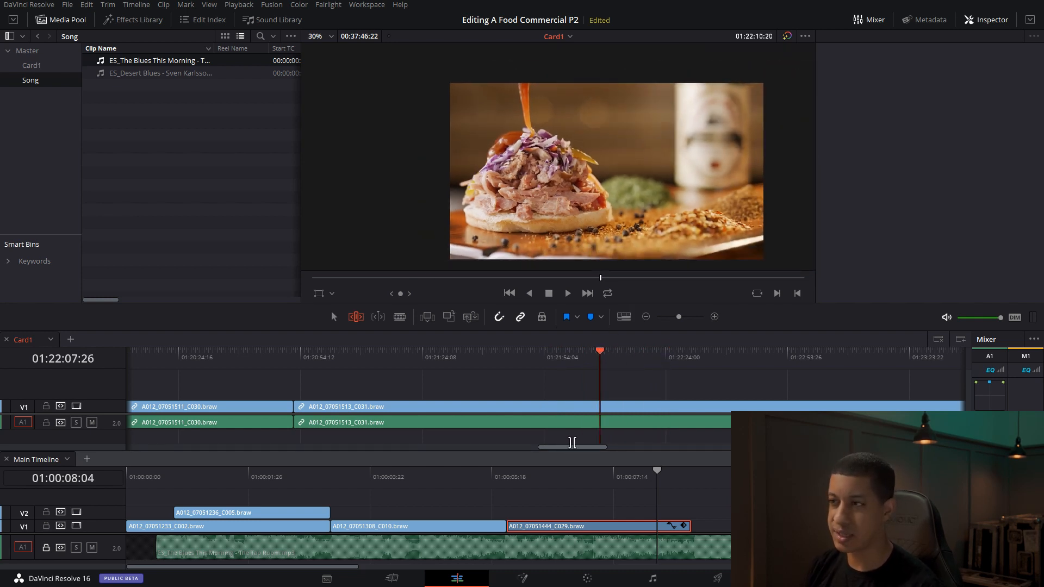
Step: Cut A012_07051513_C031 on Card1 at 01:22:05:18 and 01:22:53:14 to isolate the sauce pour
click(667, 359)
drag(662, 358, 593, 367)
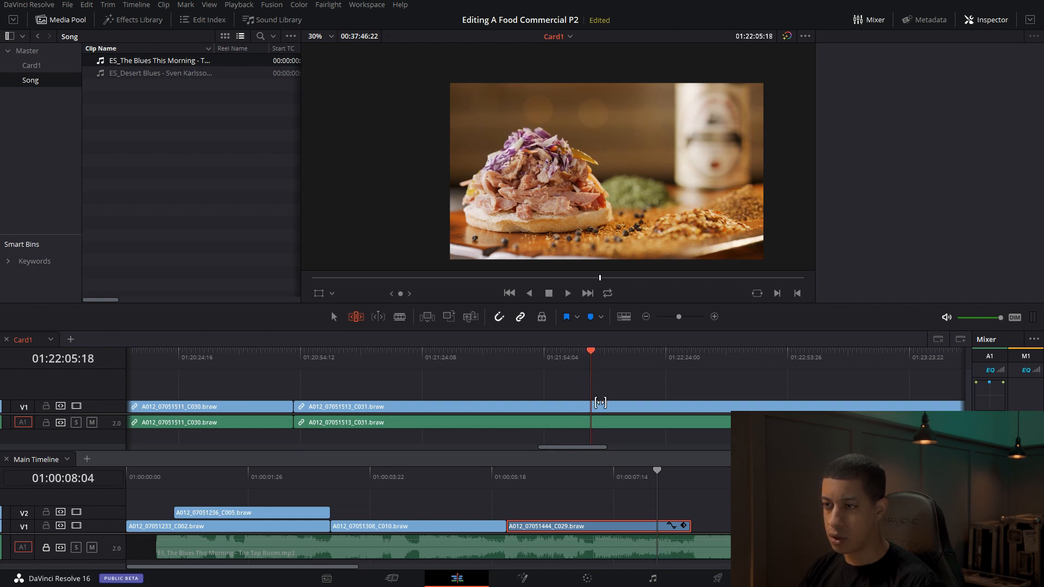
click(340, 318)
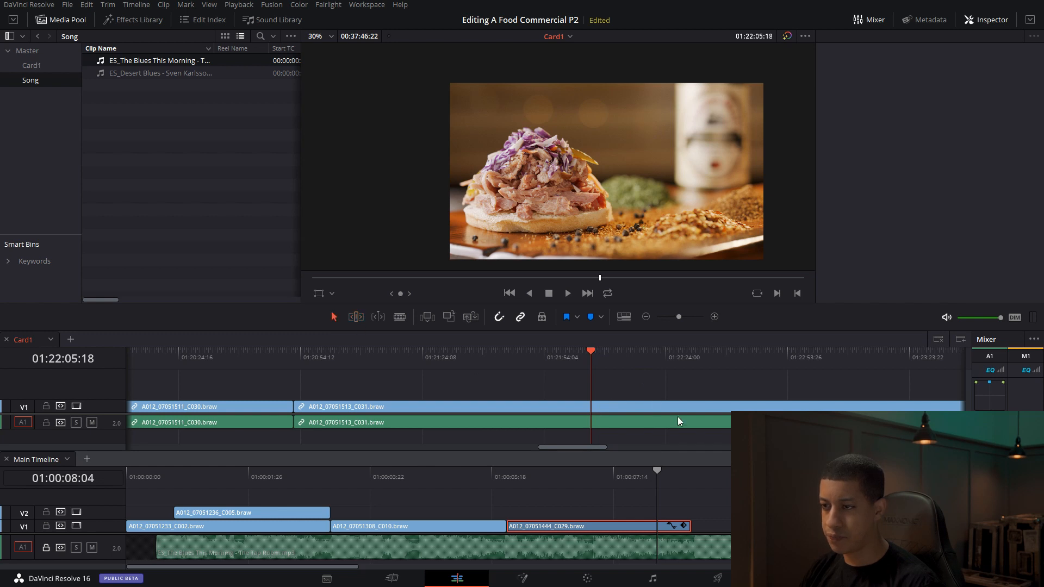
click(625, 406)
key(ctrl+b)
drag(596, 358, 785, 369)
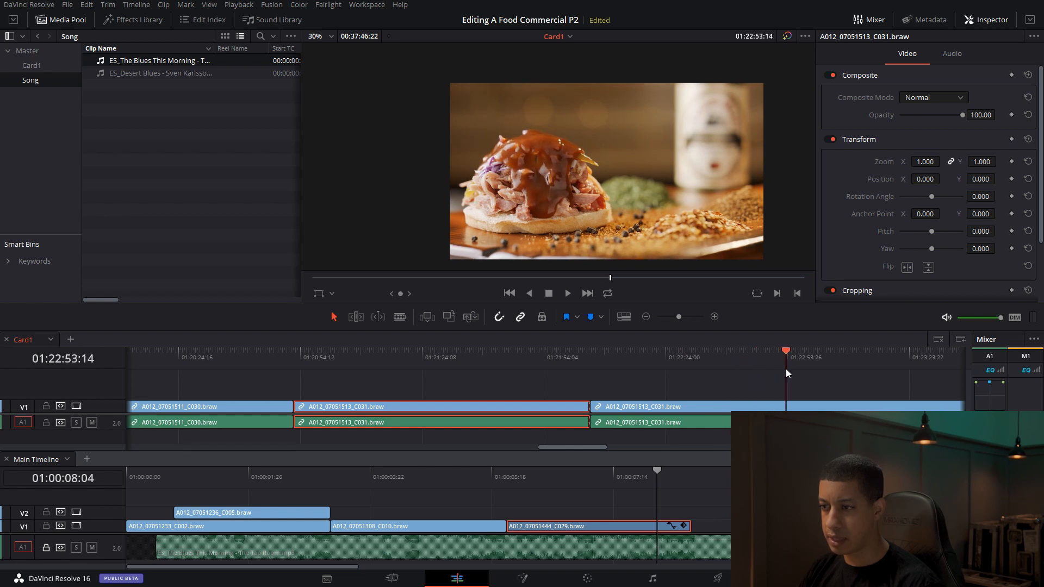
click(784, 372)
key(ctrl+b)
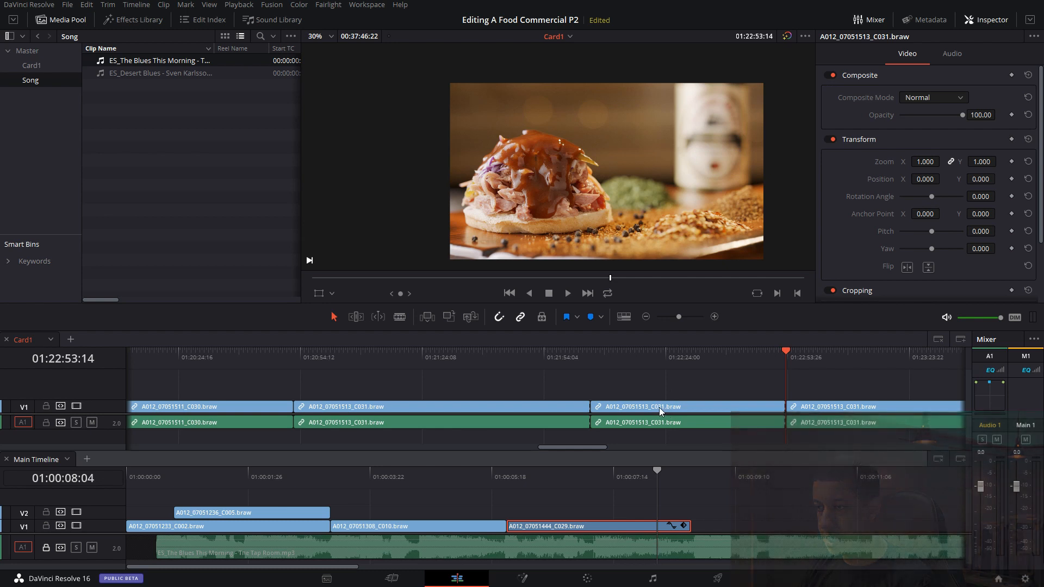
Step: Place the isolated sauce pour section on V1 of Main Timeline directly after A012_07051444_C029 and play back the cut
drag(749, 426, 689, 528)
click(645, 473)
key(space)
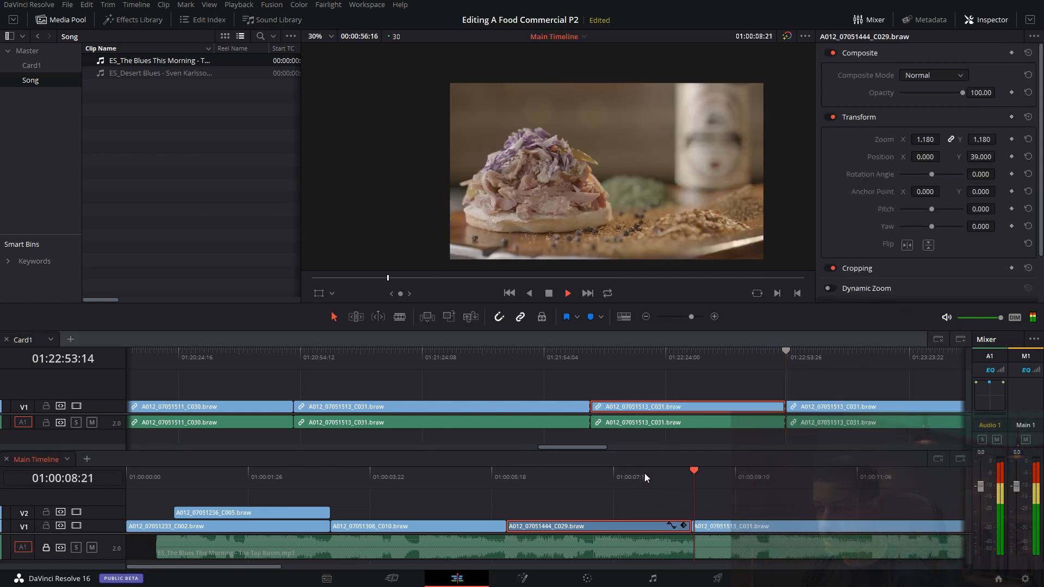
key(space)
mouse_move(760, 478)
mouse_down()
mouse_move(780, 474)
mouse_move(771, 473)
mouse_up()
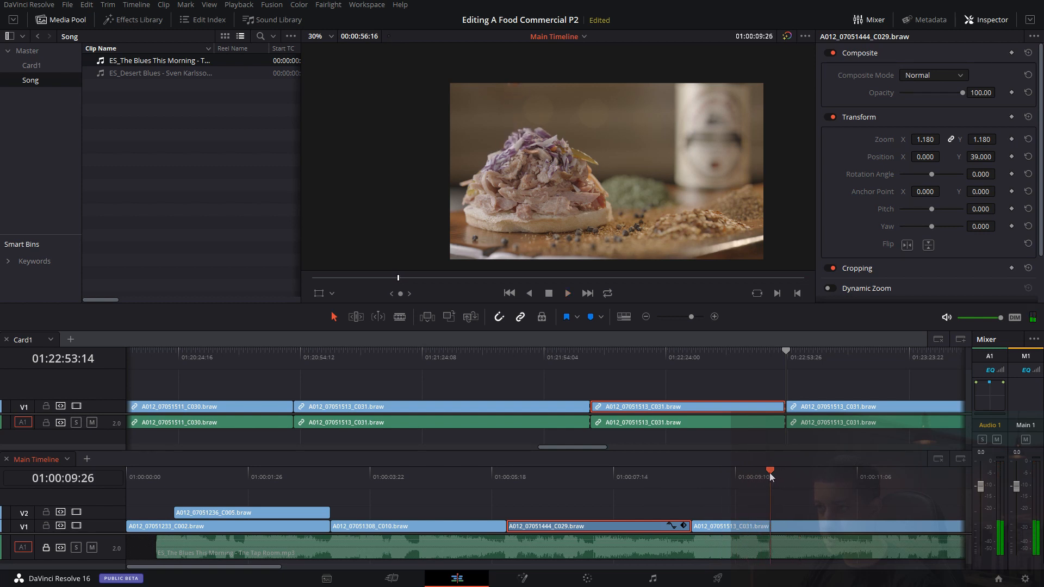
Step: Reframe the sauce pour clip to zoom 1.610 and position 570.255, -169.780, and keyframe zoom and position at the clip's start
click(804, 526)
key(Up)
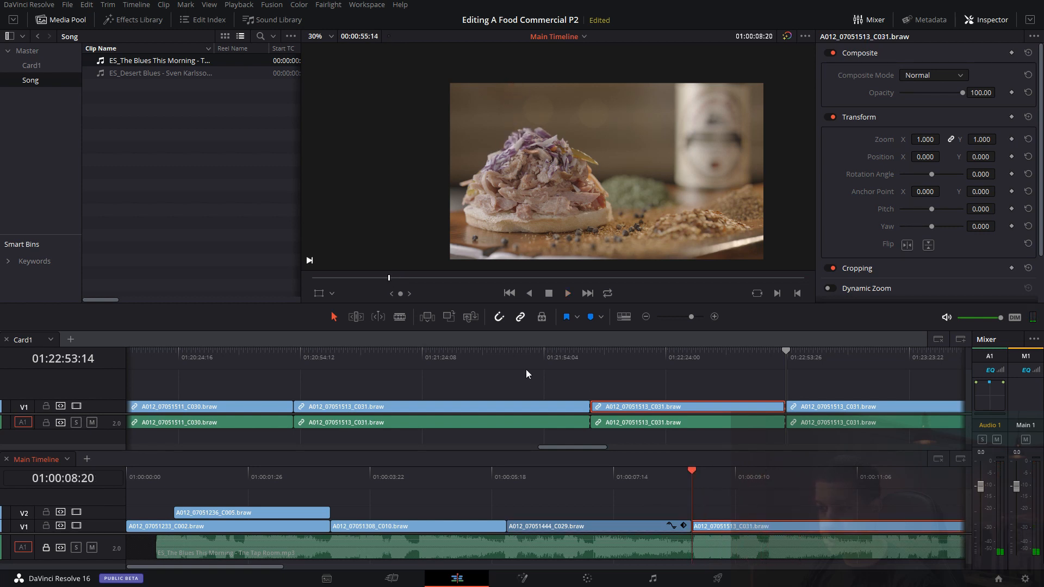
key(space)
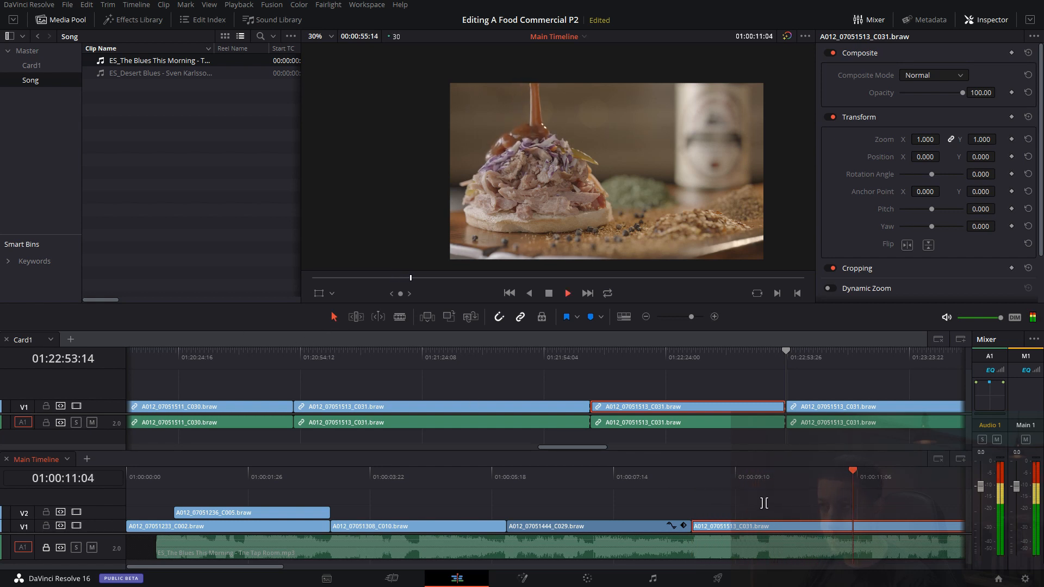
drag(772, 477, 700, 484)
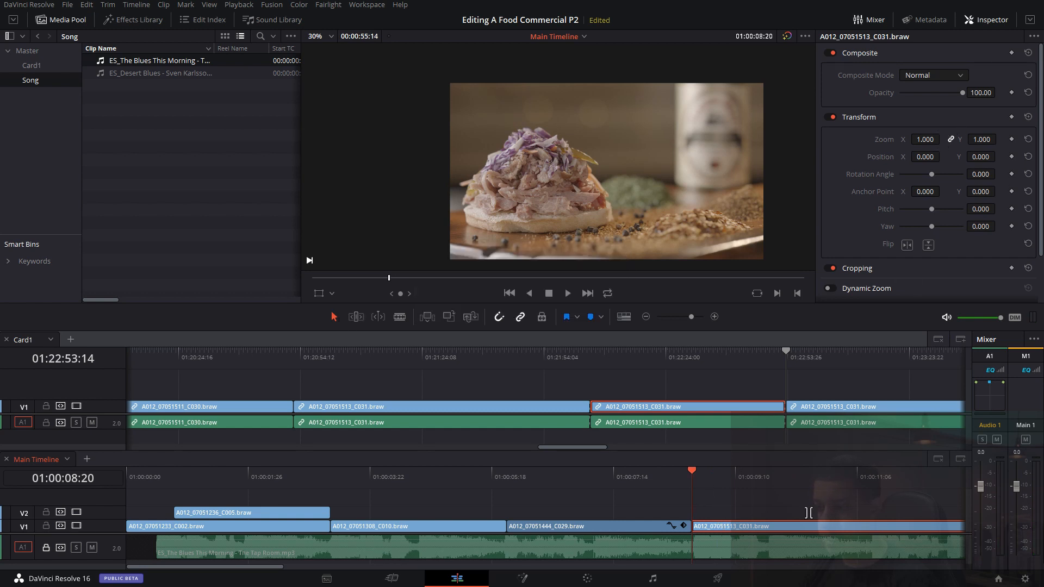
drag(923, 136, 926, 140)
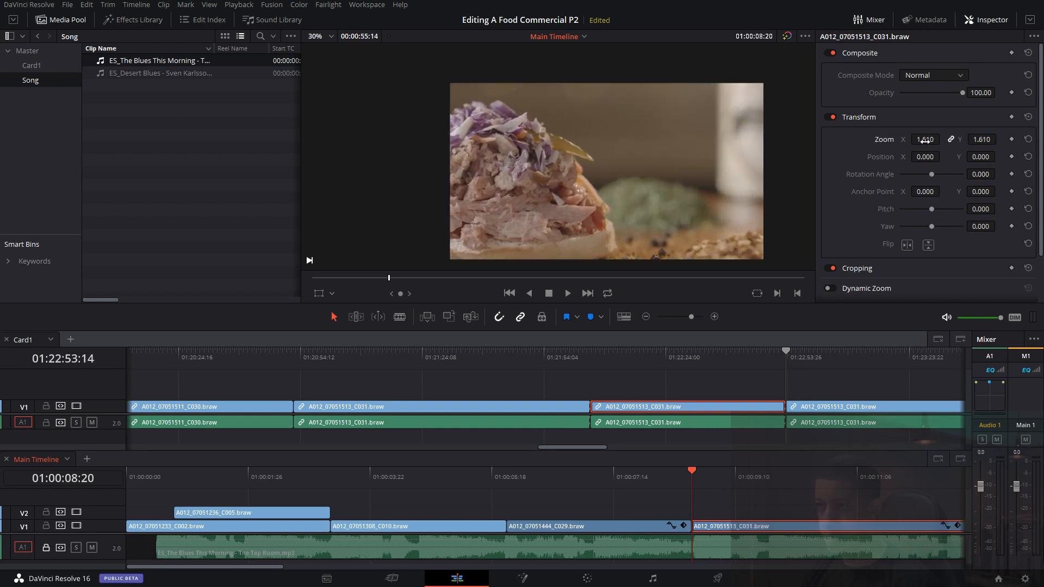
click(319, 294)
drag(608, 177, 700, 199)
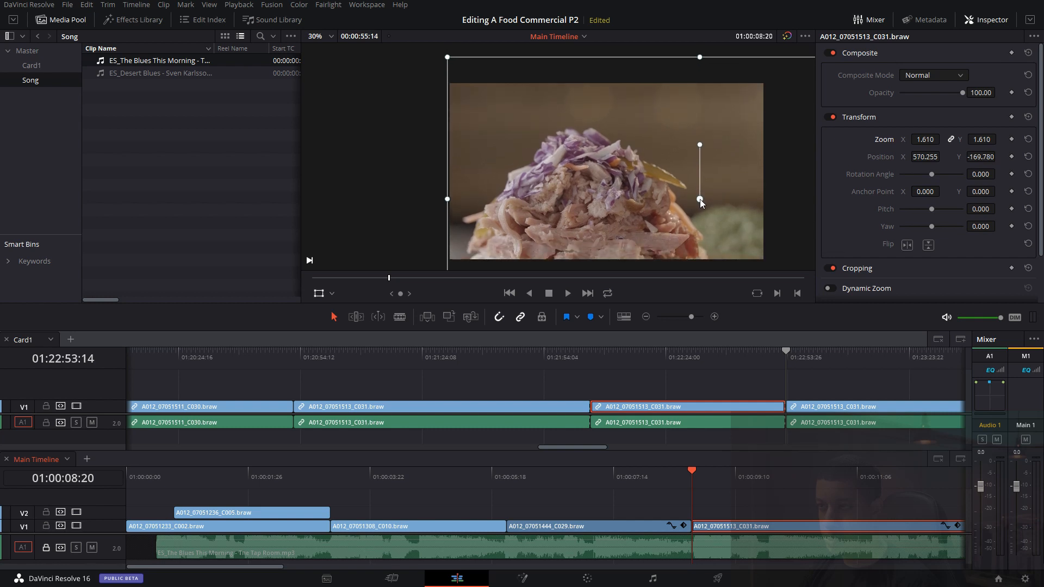
click(1012, 156)
click(1011, 139)
Step: Play back the reframed sauce pour clip from its start on Main Timeline
click(646, 317)
drag(312, 481, 270, 481)
key(space)
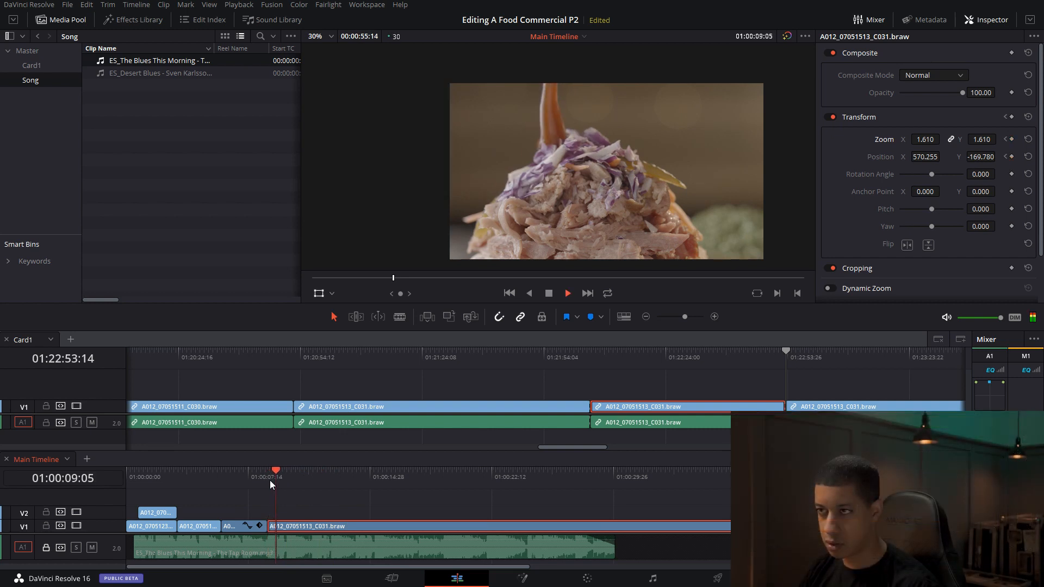
key(space)
key(space)
drag(317, 483, 267, 510)
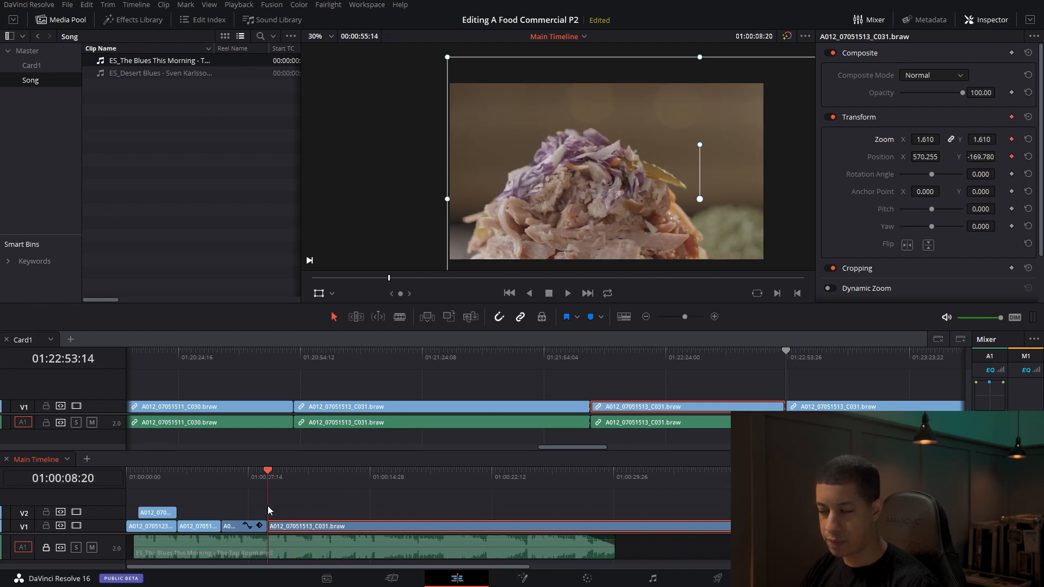
key(space)
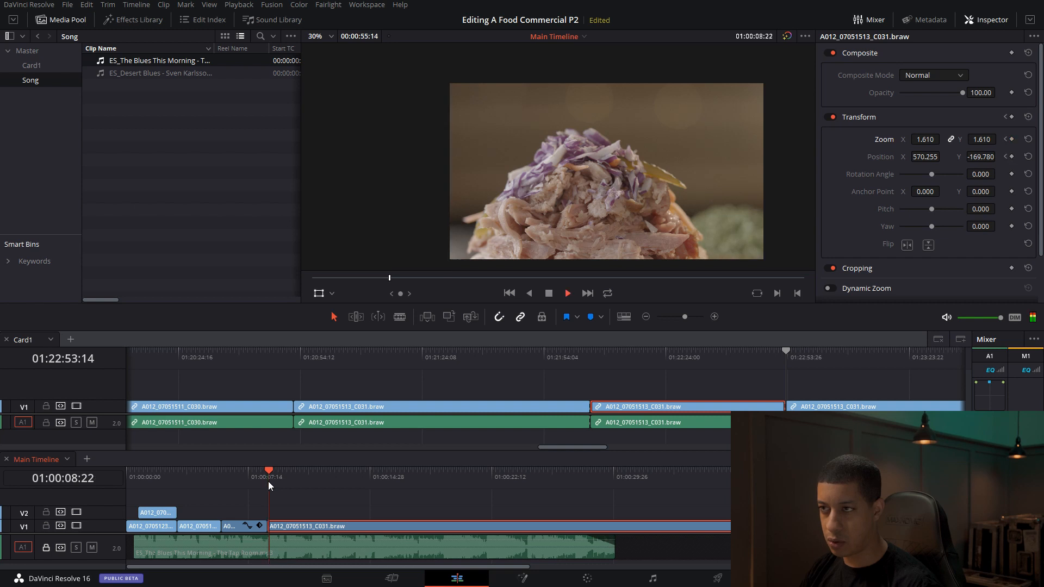
key(space)
Step: Set the sauce pour clip's starting keyframes to zoom 1.990 and position 919.845, -449.452, and move the playhead to 01:00:11:10
key(Up)
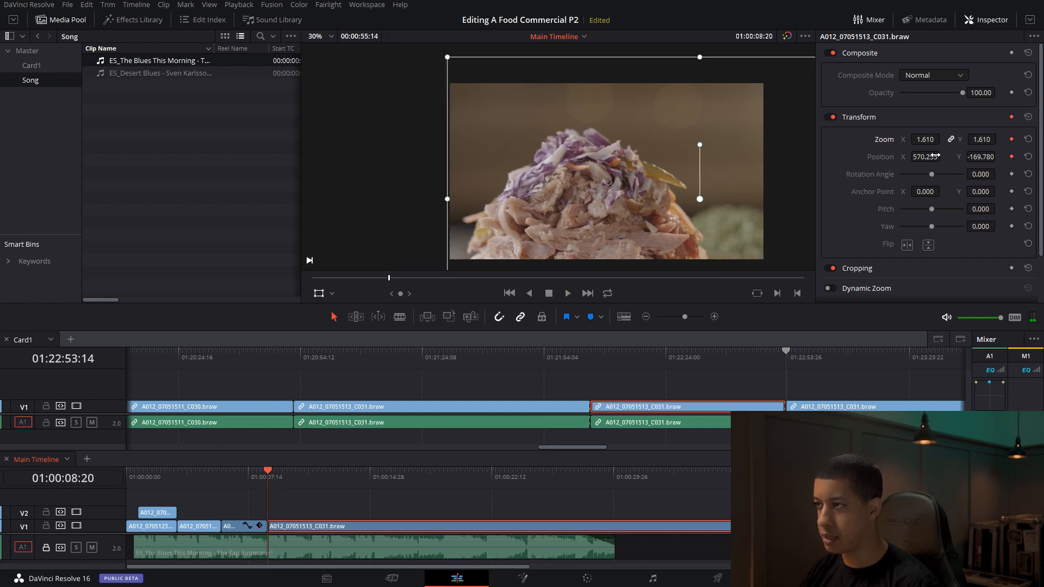
drag(928, 140, 822, 155)
drag(689, 206, 723, 210)
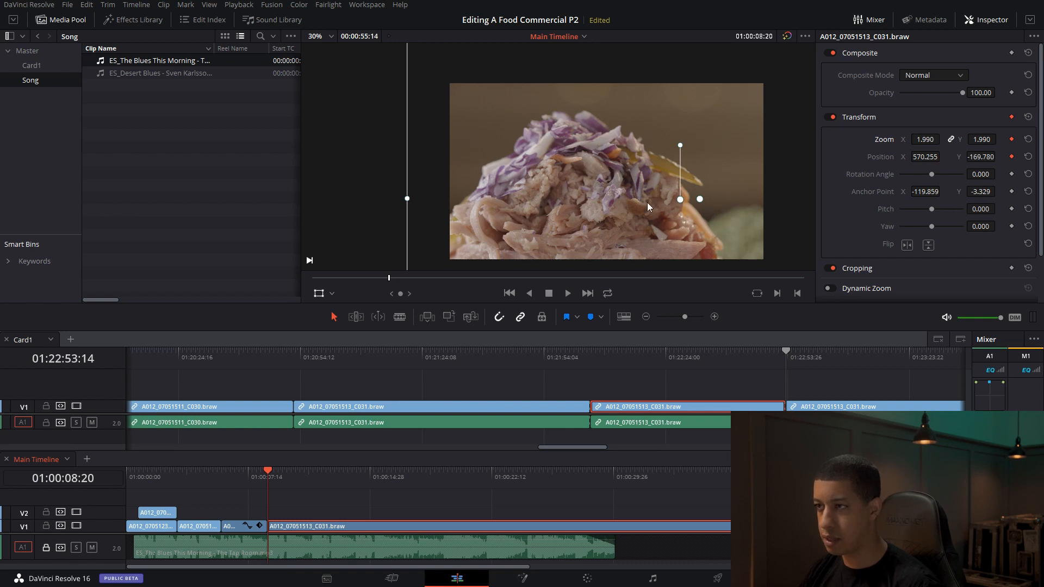
key(ctrl+z)
drag(700, 201, 757, 245)
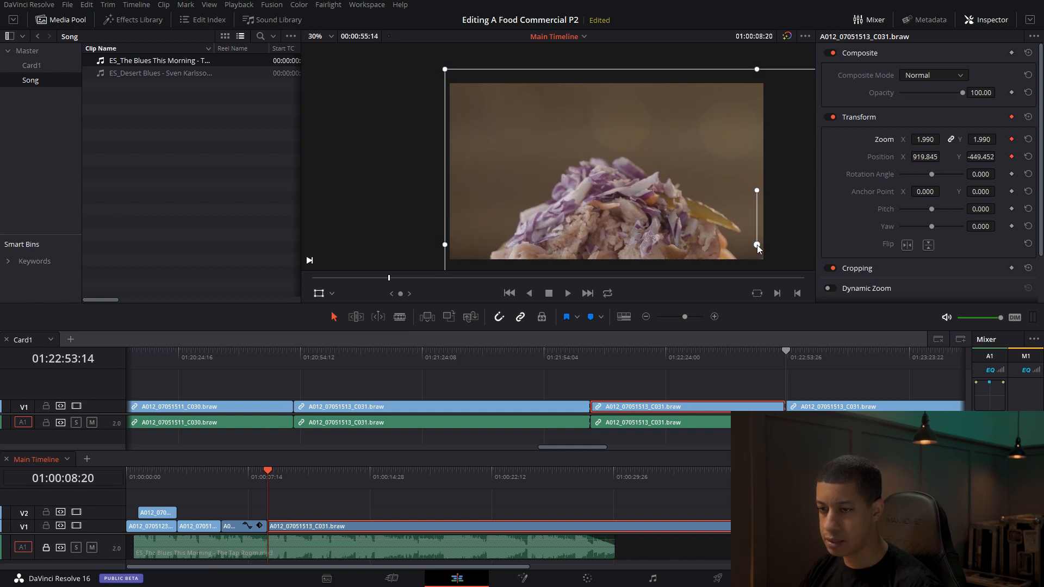
key(space)
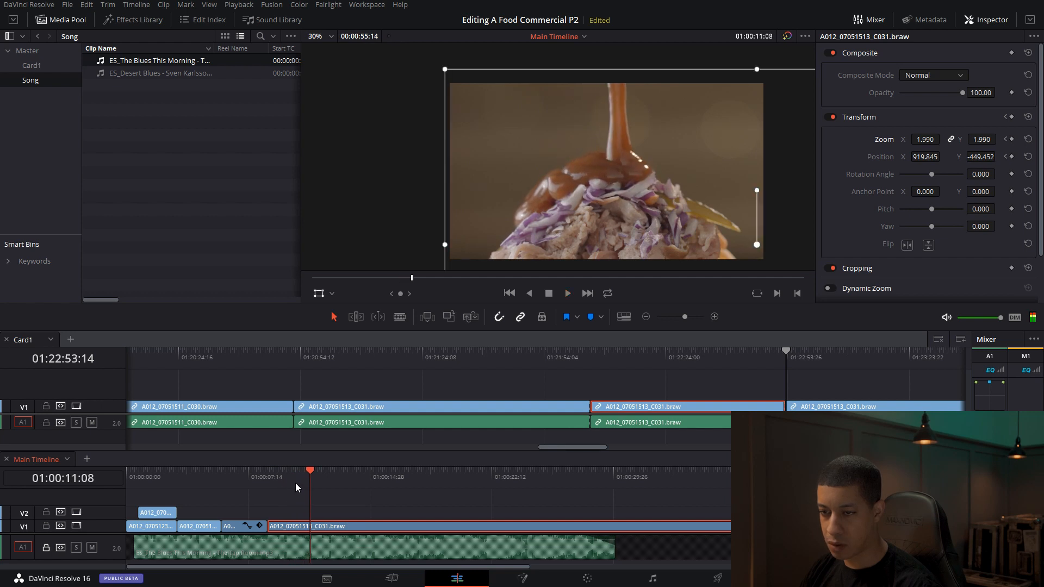
mouse_move(314, 475)
mouse_down()
mouse_move(301, 474)
mouse_move(311, 474)
mouse_up()
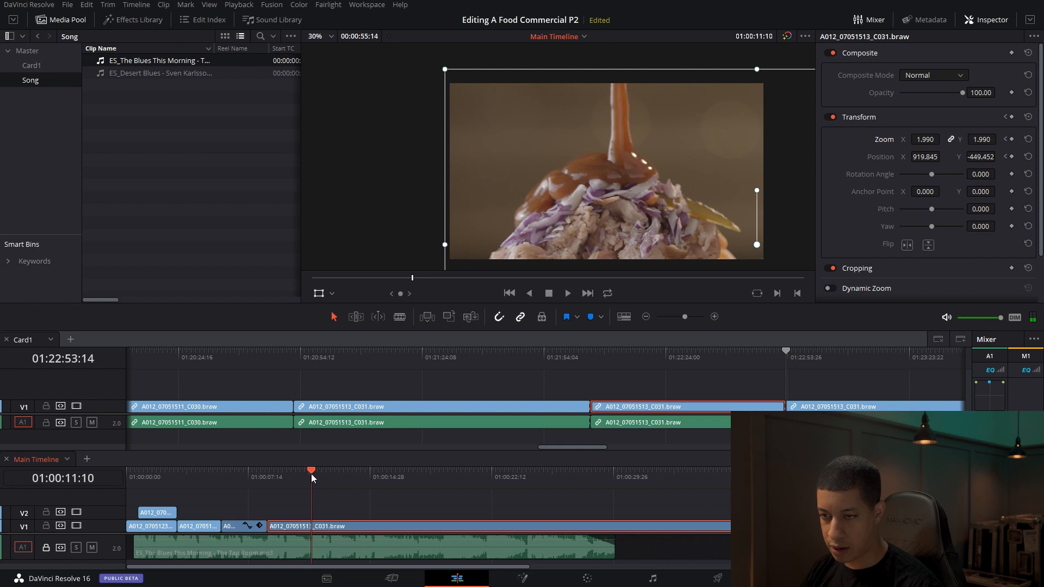
Step: Split the sauce pour clip at 01:00:11:10 and move the remainder away on V1, leaving a gap after the cut
key(ctrl+b)
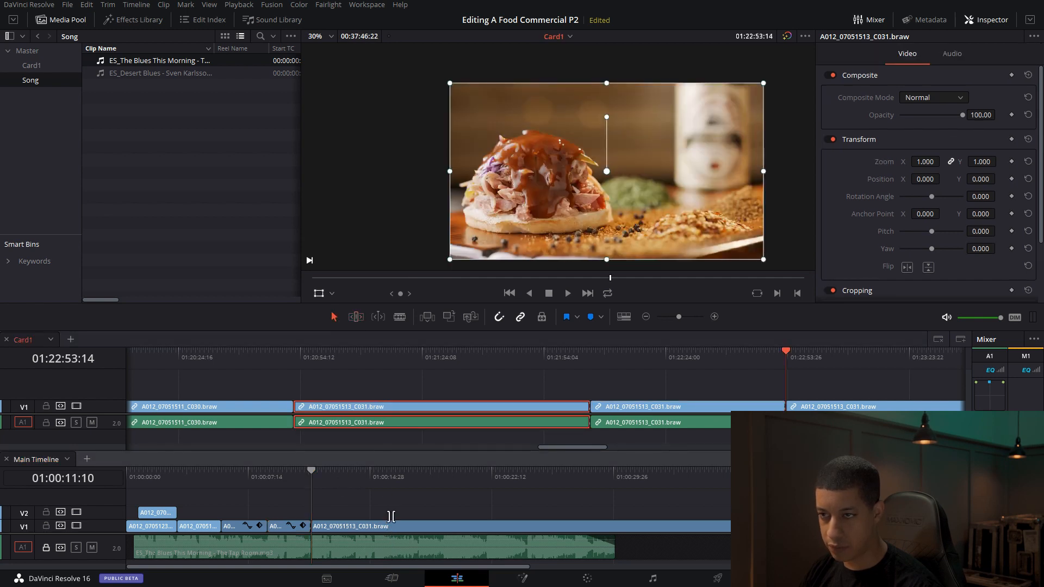
click(648, 500)
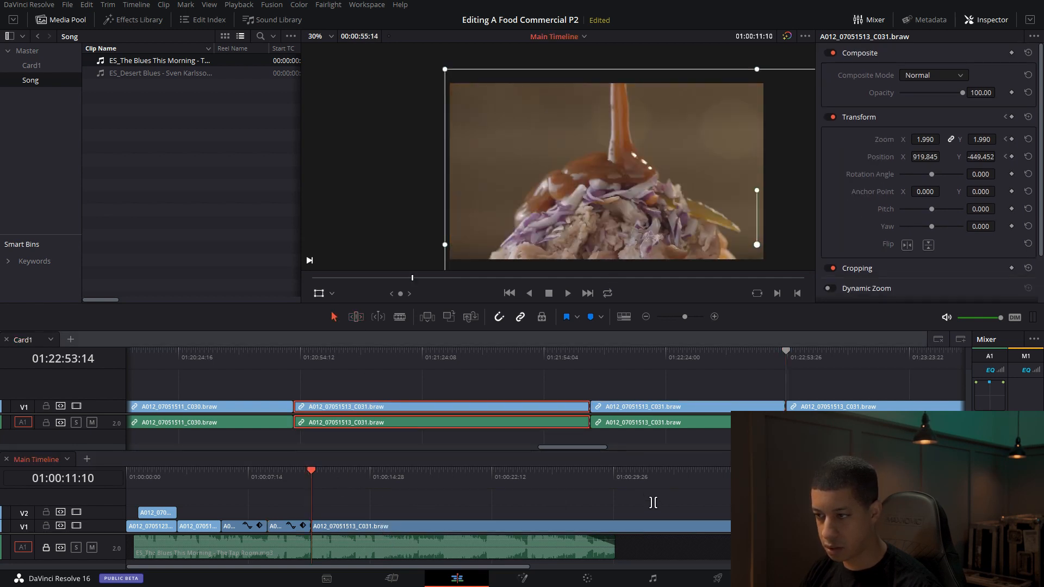
drag(589, 519, 690, 521)
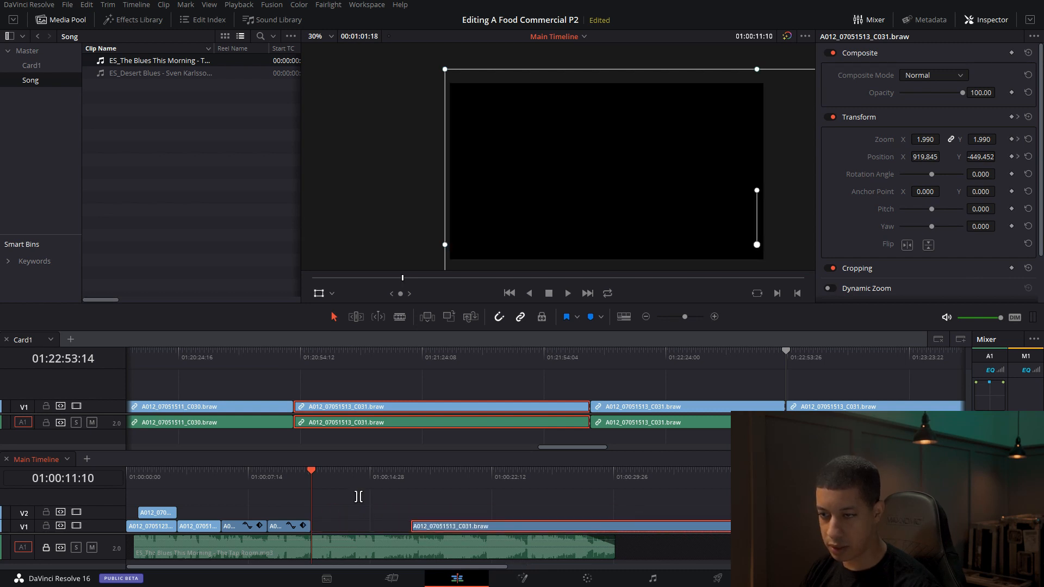
Step: Reframe the sauce pour clip to zoom 2.110 and position 1050.813, -585.952, and keyframe the position at its start, 01:00:08:20
drag(295, 485, 285, 481)
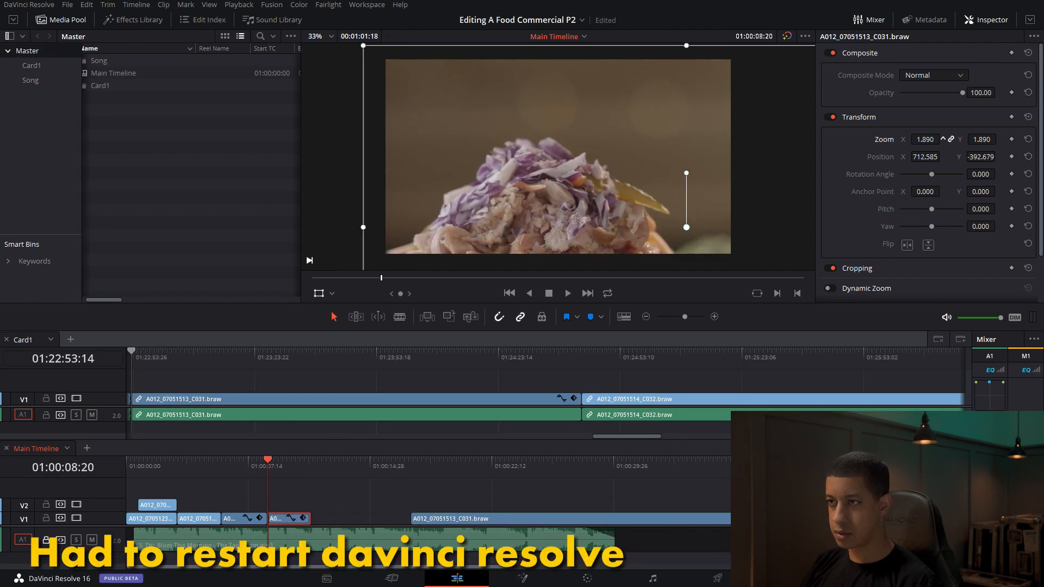
drag(547, 172, 596, 209)
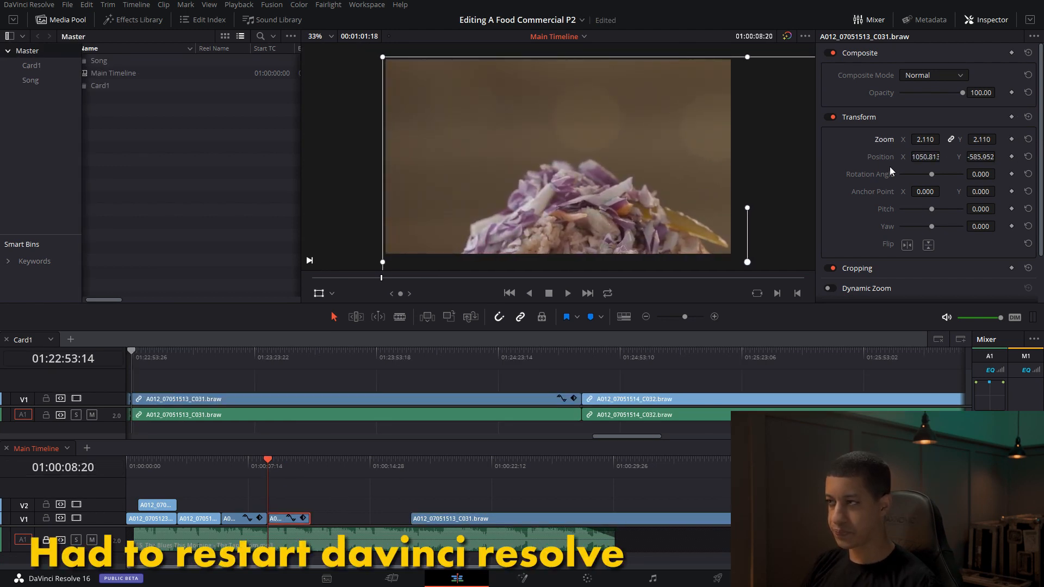
click(1012, 157)
Step: Keyframe the sauce pour clip's Y position at about -396.933 on its last frame, 01:00:11:09
drag(285, 467, 308, 467)
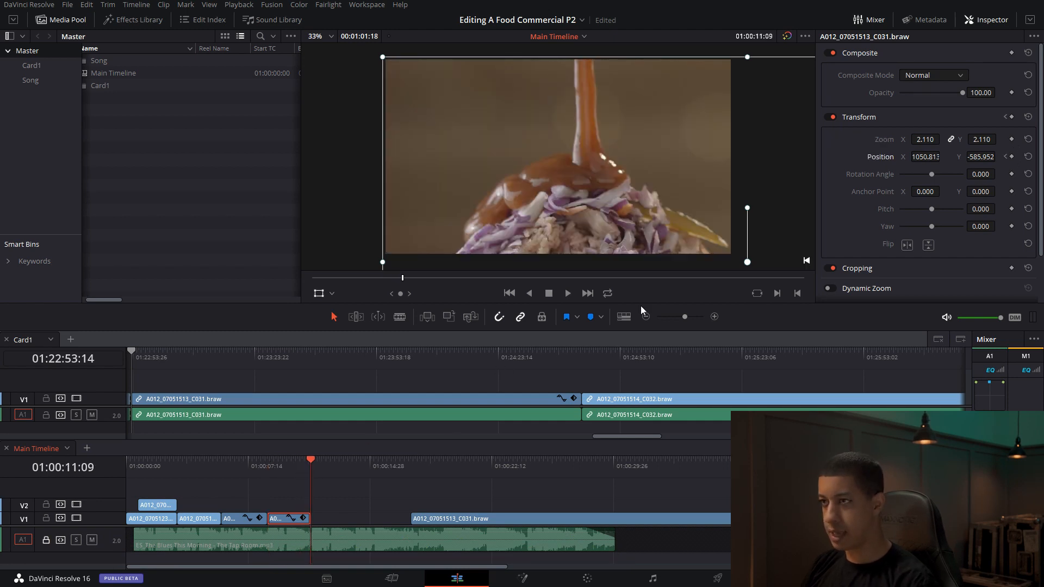
drag(674, 239, 676, 227)
key(ctrl+z)
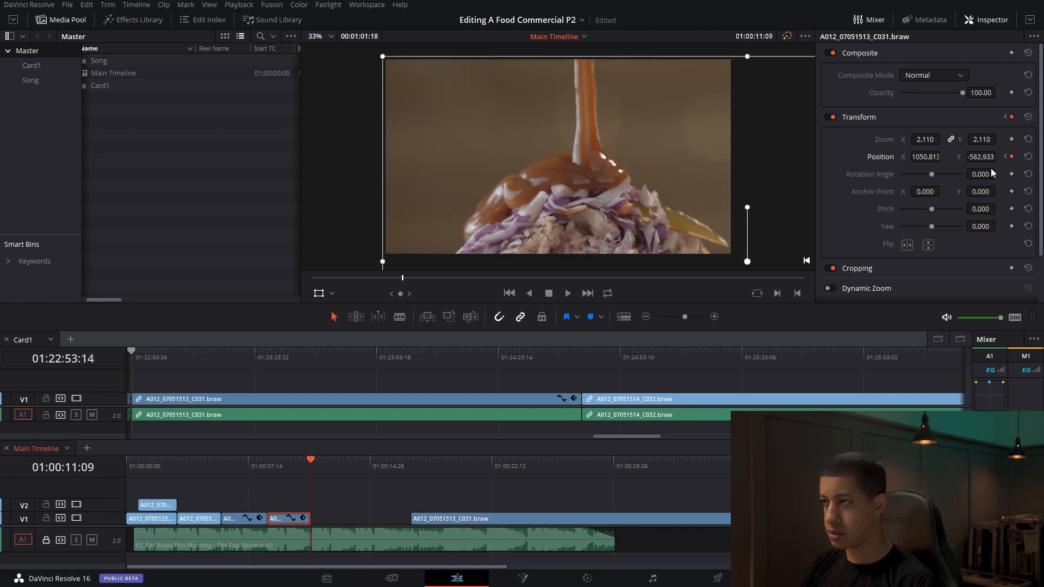
mouse_move(977, 157)
mouse_down()
mouse_move(993, 157)
mouse_move(978, 157)
mouse_up()
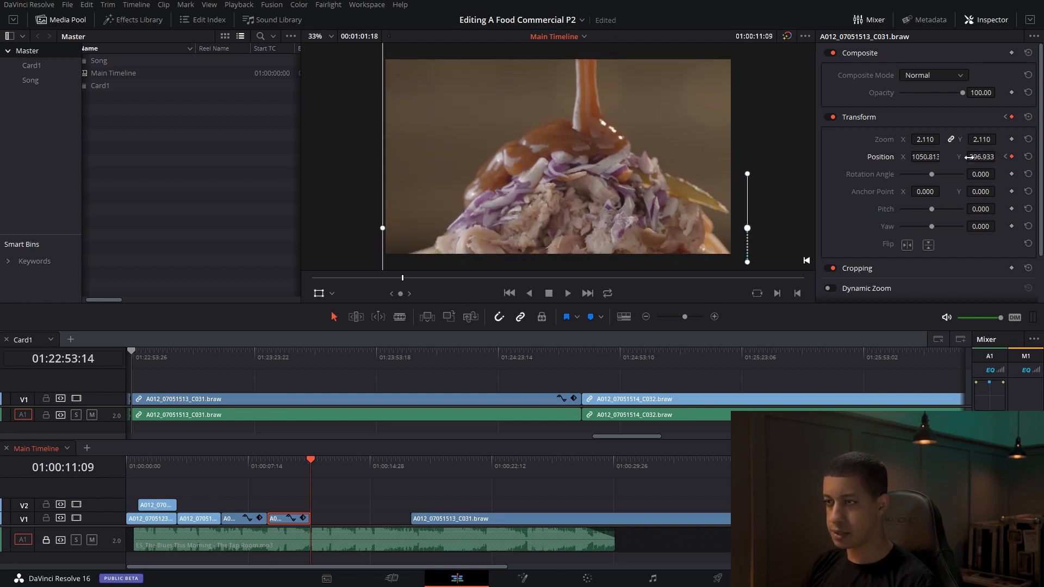
Step: Play back the sauce pour clip to review its keyframed upward move
click(264, 467)
key(space)
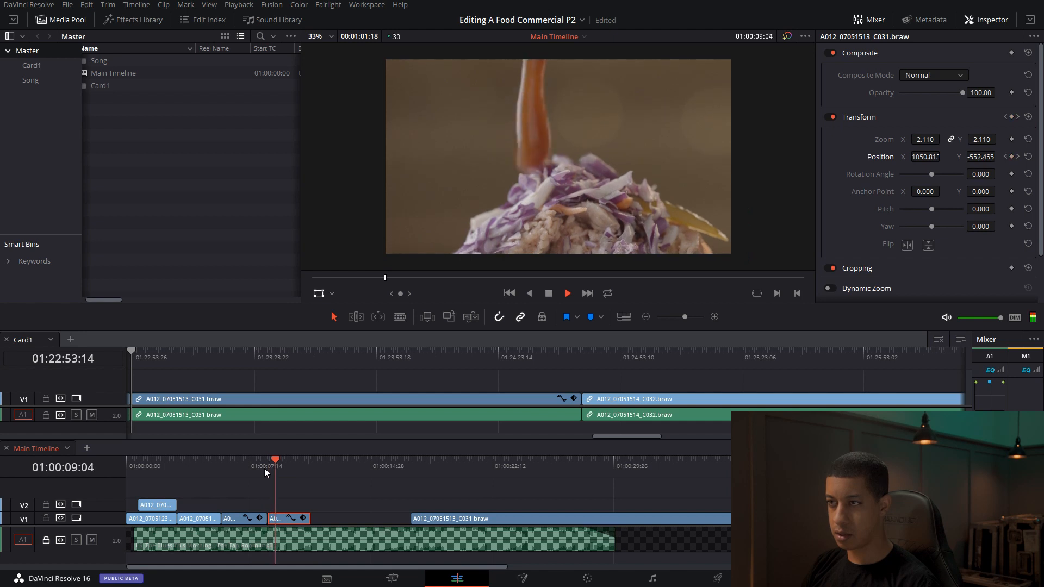
key(space)
Step: Set the sauce pour clip to zoom 1.860 and its starting position keyframe to 797.251, -303.000
key(Up)
mouse_move(939, 139)
mouse_down()
mouse_move(925, 139)
mouse_move(944, 140)
mouse_up()
double_click(882, 159)
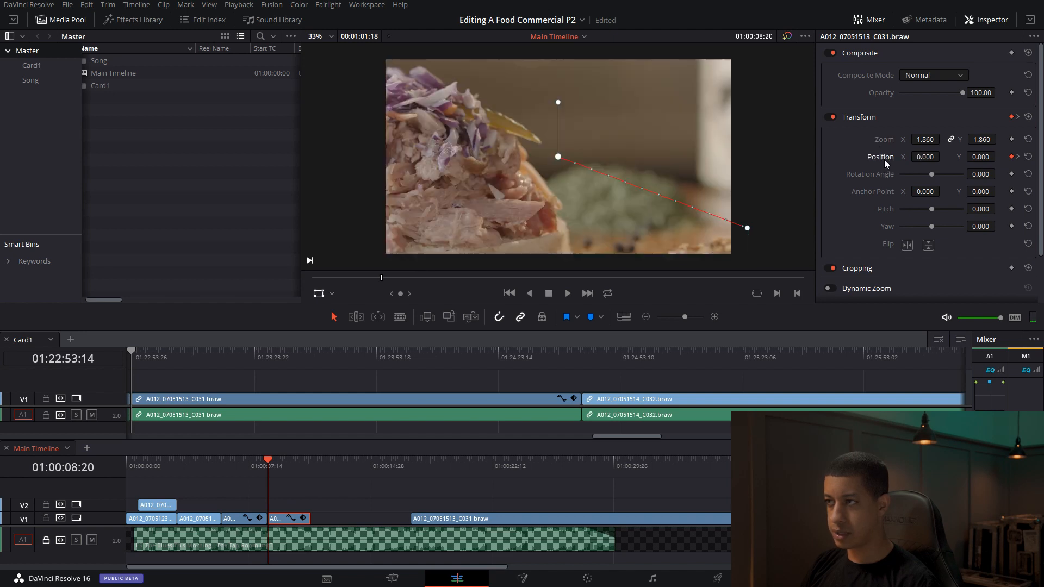
drag(512, 194, 549, 197)
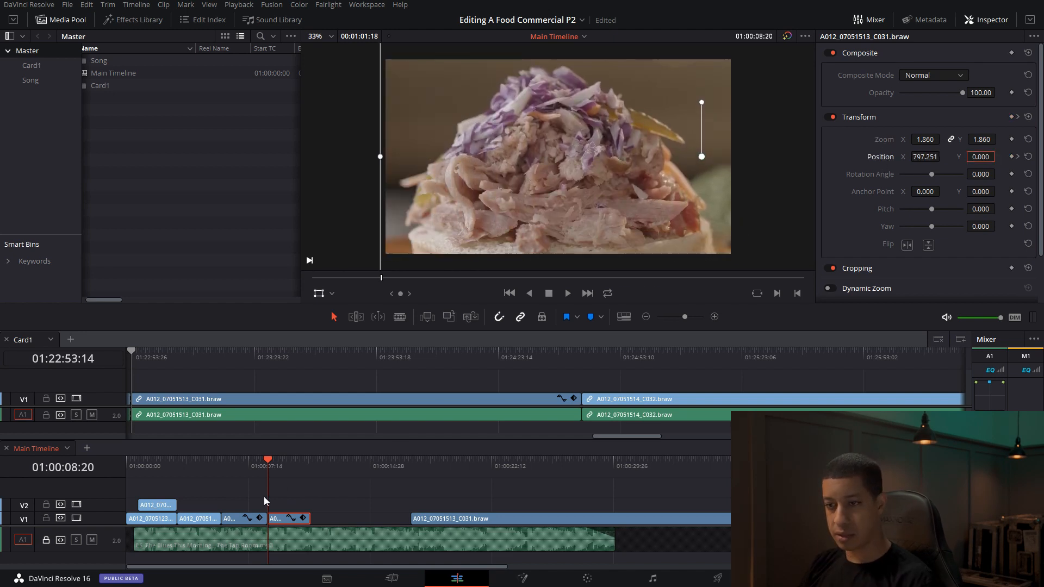
mouse_move(273, 474)
mouse_down()
mouse_move(301, 474)
mouse_move(266, 478)
mouse_up()
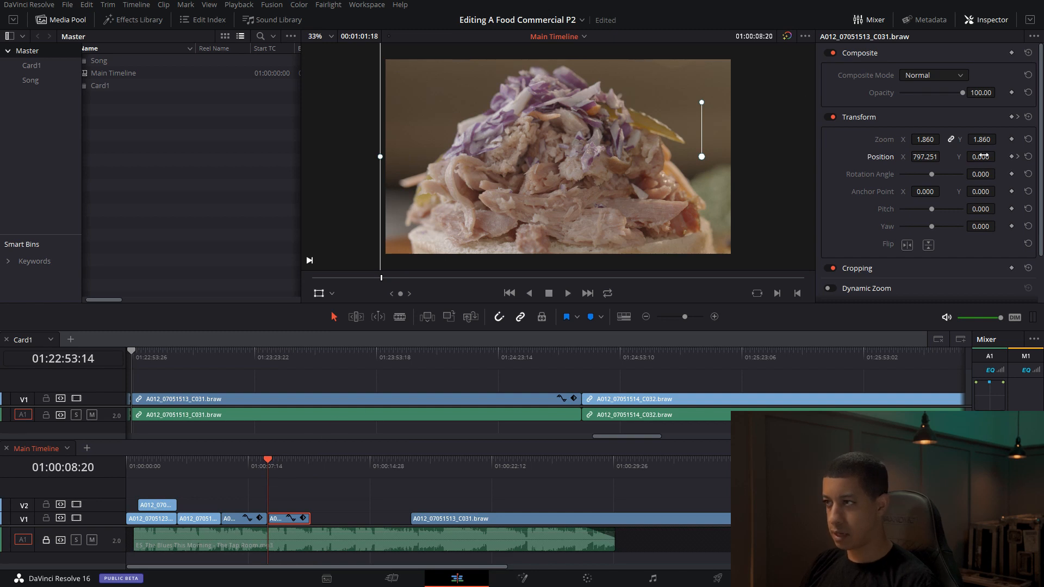
drag(975, 157, 815, 156)
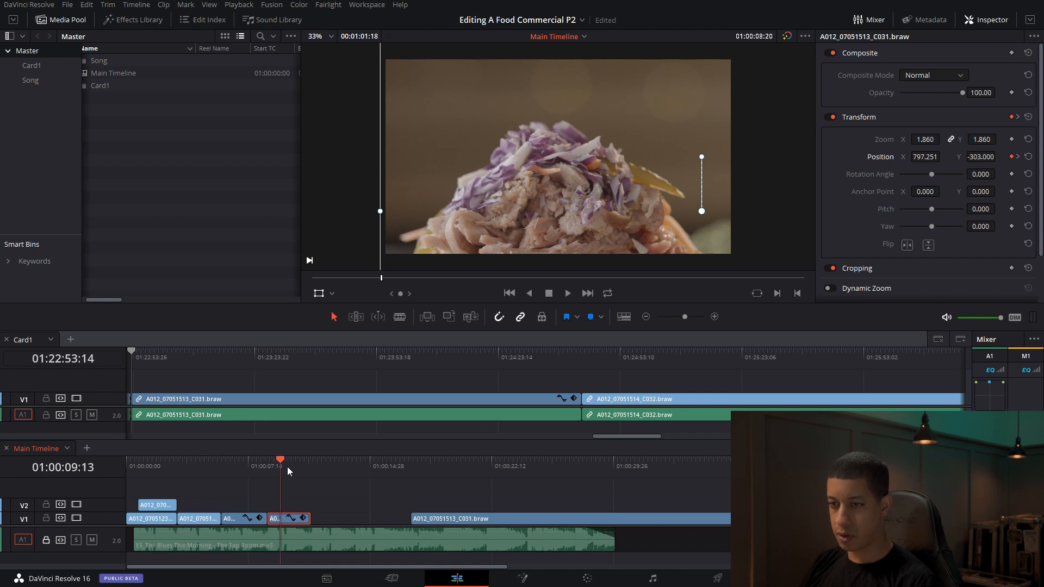
Step: Set the sauce pour clip's ending position keyframe at 01:00:11:09 to 797.251, -213.000
drag(279, 468, 309, 465)
key(Left)
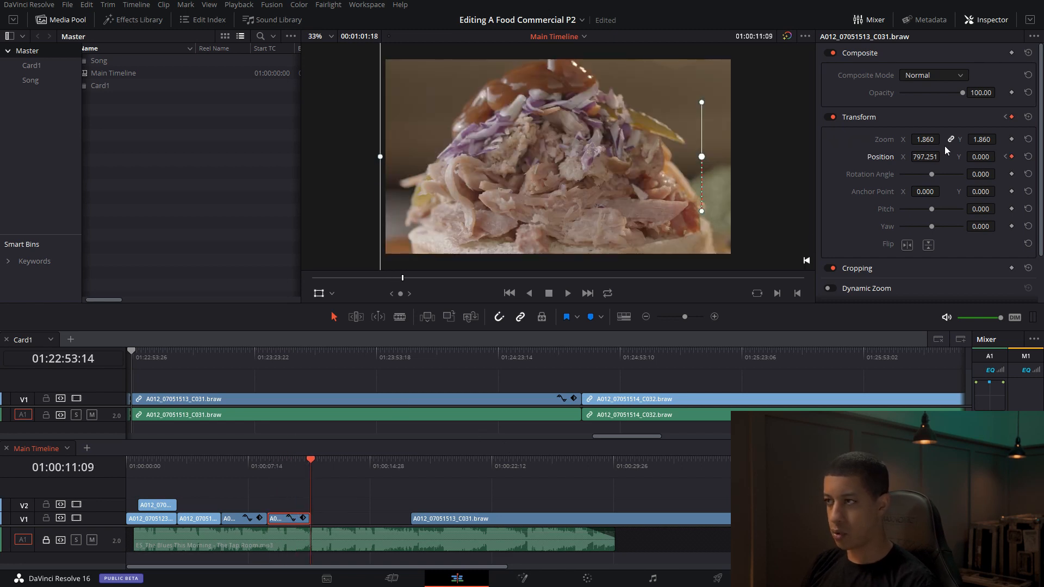
drag(984, 156, 955, 163)
Step: Play back the sauce pour clip with its revised start and end positions
click(265, 461)
key(space)
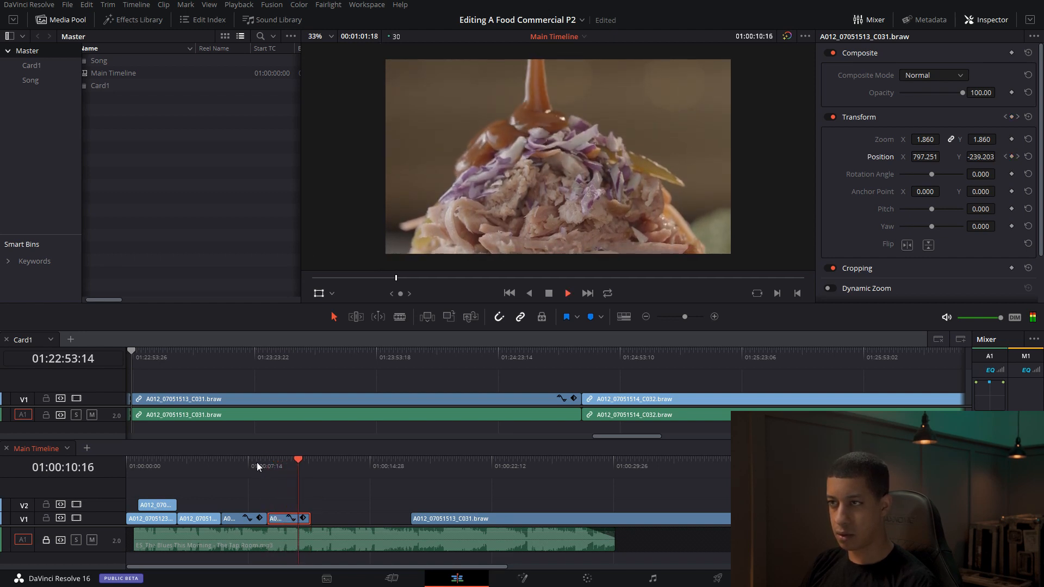
key(space)
Step: Trim the remaining A012_07051513_C031 section's start at 01:00:20:19 and move it directly after the sauce pour clip, at 01:00:11:10 on V1
drag(432, 463, 462, 470)
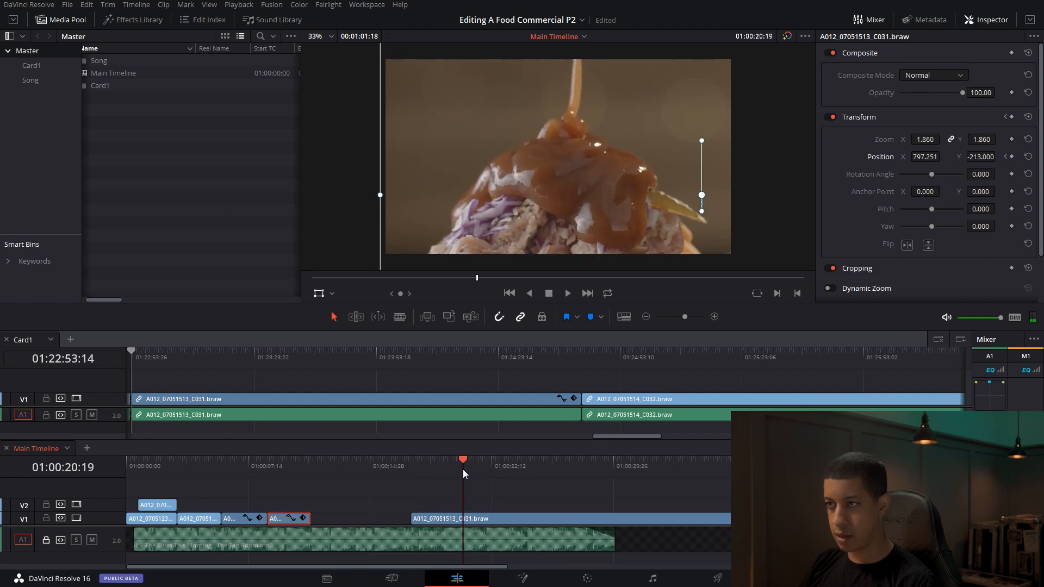
click(638, 519)
key(Up)
drag(647, 526, 544, 525)
drag(299, 472, 314, 475)
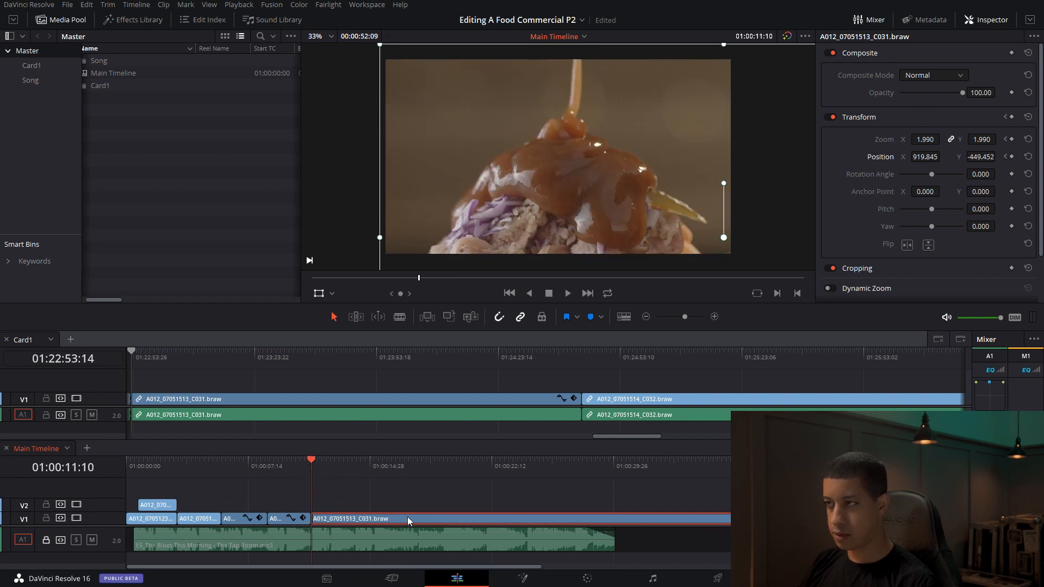
Step: Reset the newly placed A012_07051513_C031 section's transform to its defaults, clearing its zoom and position keyframes
double_click(883, 140)
double_click(880, 158)
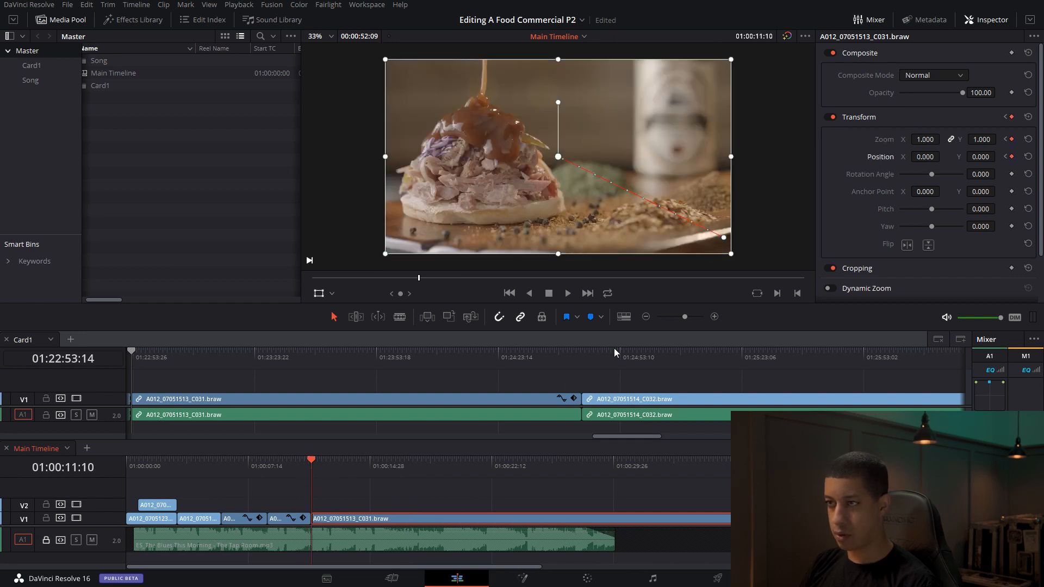
click(1029, 118)
Step: Play back the cut from the sauce pour clip into the unzoomed A012_07051513_C031 section
drag(313, 469, 281, 469)
key(space)
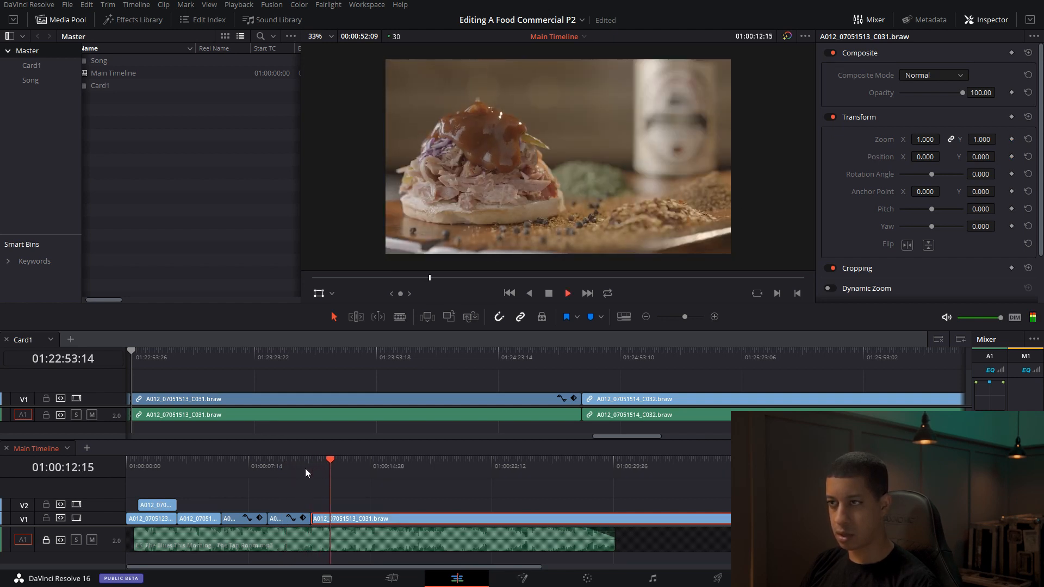
key(space)
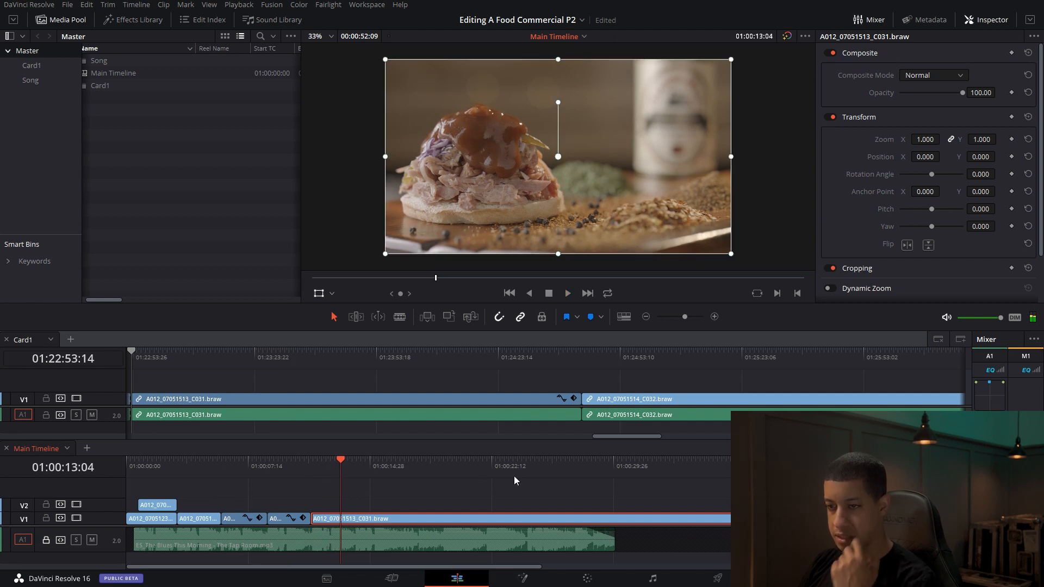
Step: Set the last V1 clip to zoom 1.170 and X position 143.445, keyframing Y from -45.298 at its start to 47.702 at 01:00:13:27
drag(925, 140, 947, 140)
drag(553, 165, 625, 153)
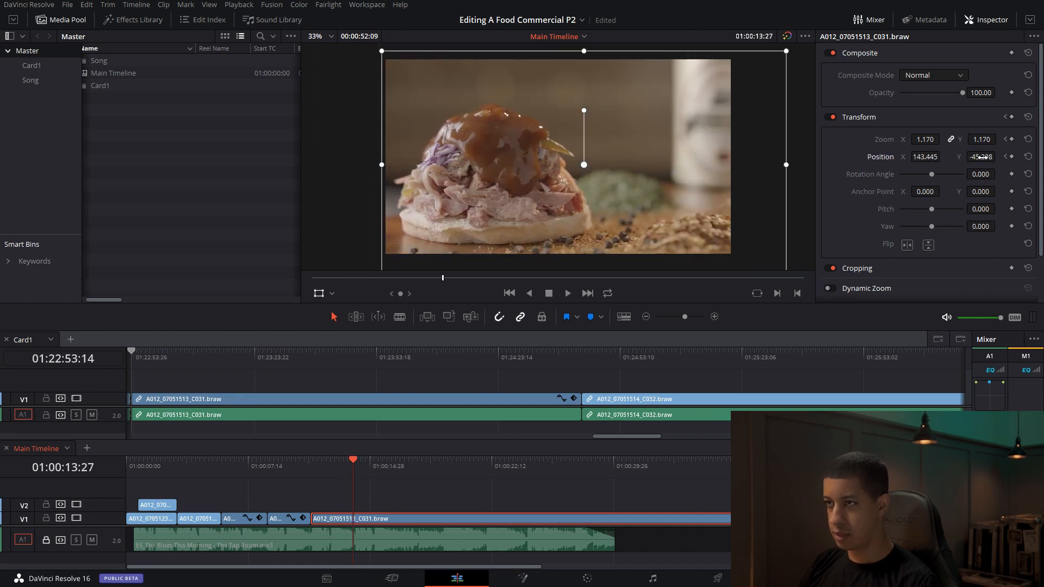
drag(981, 156, 999, 158)
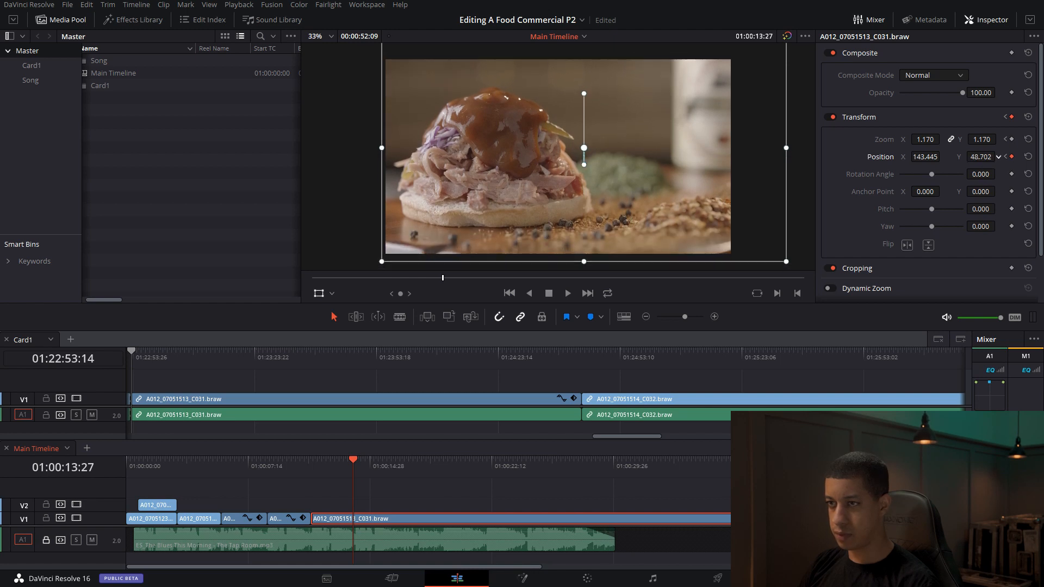
Step: Play back the last V1 clip's vertical move, including the shots leading into it
click(313, 466)
key(space)
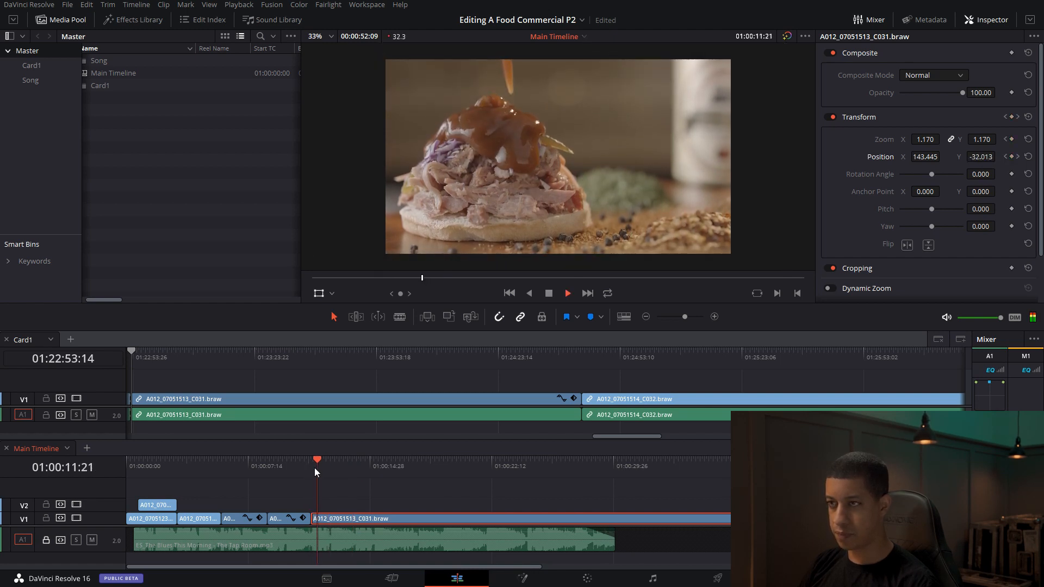
click(232, 462)
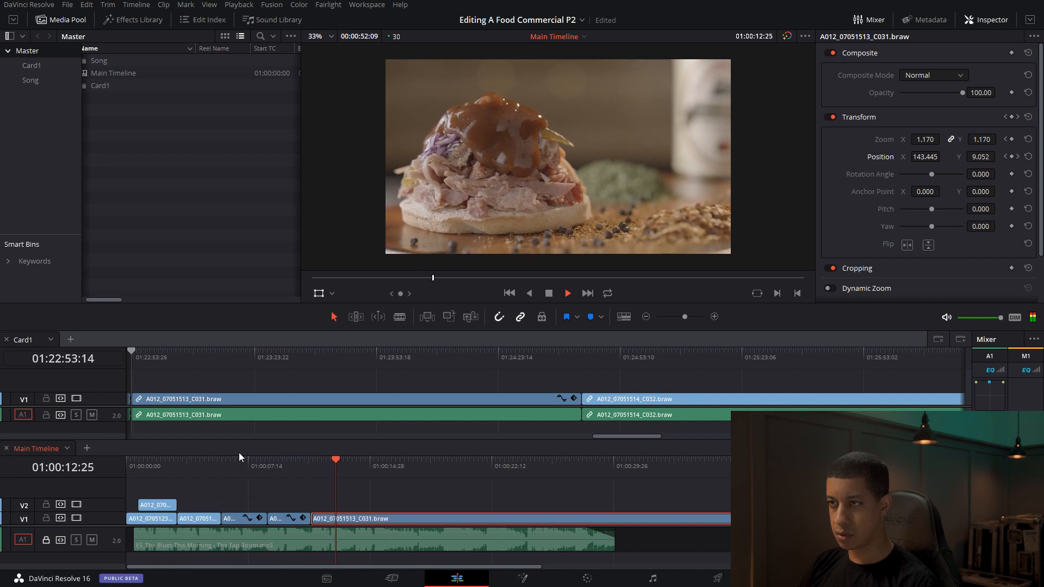
key(space)
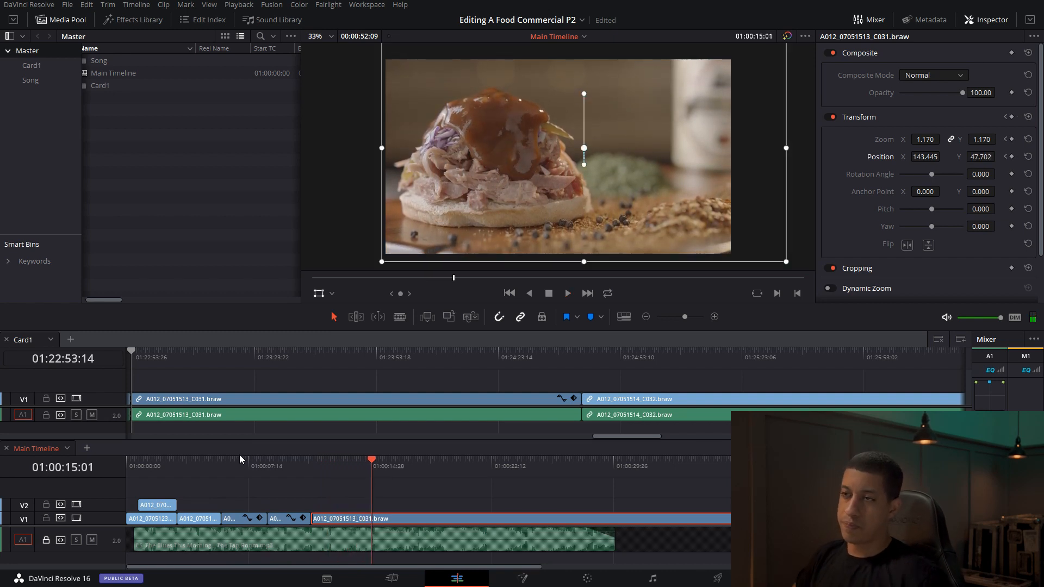
Step: Replay the transition out of the sauce pour close-up and examine the sauce movement in the wider shot from 01:00:11:10
drag(245, 469, 273, 471)
key(space)
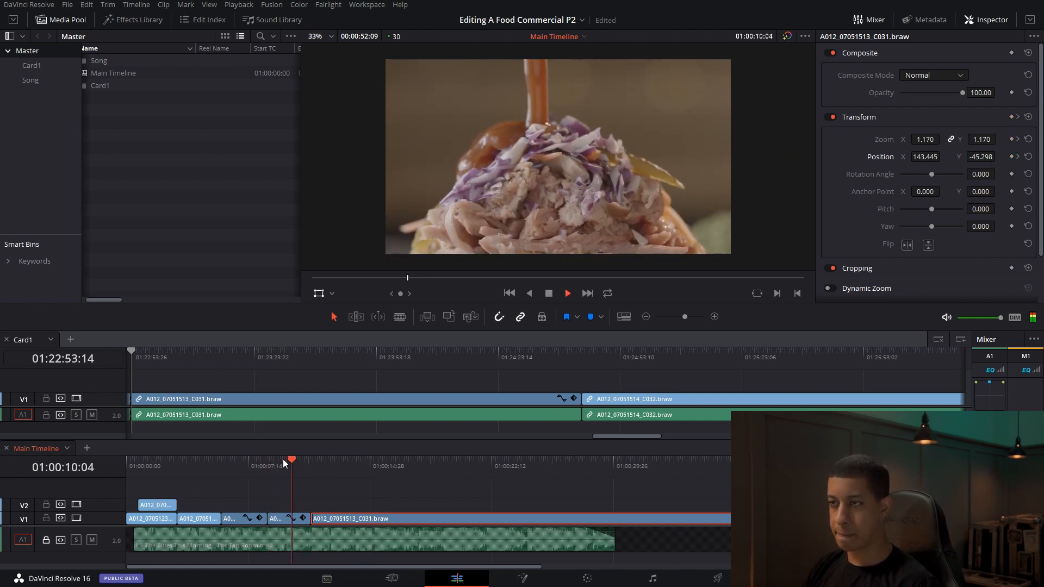
key(space)
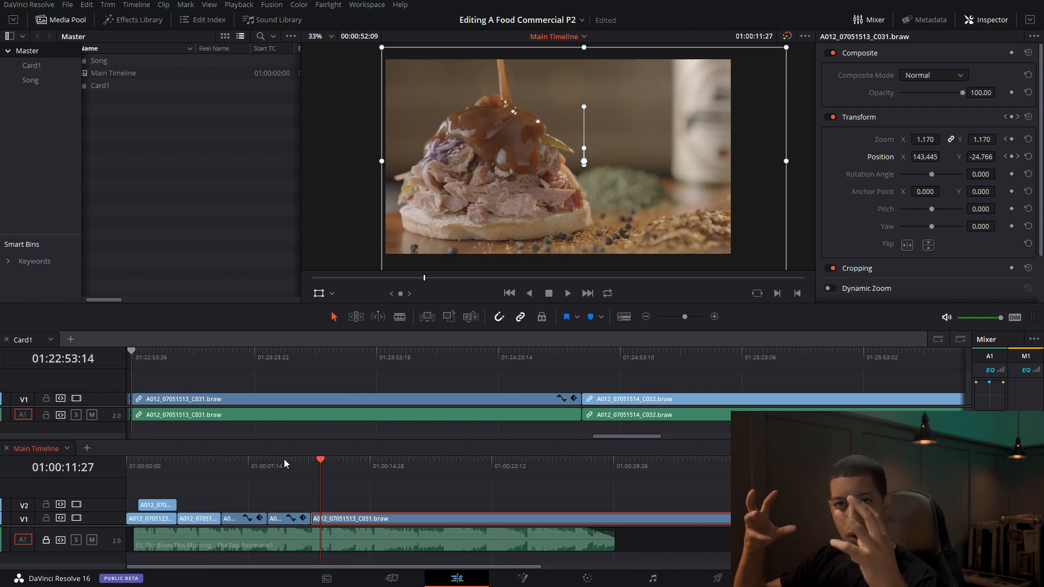
click(315, 466)
key(space)
key(space)
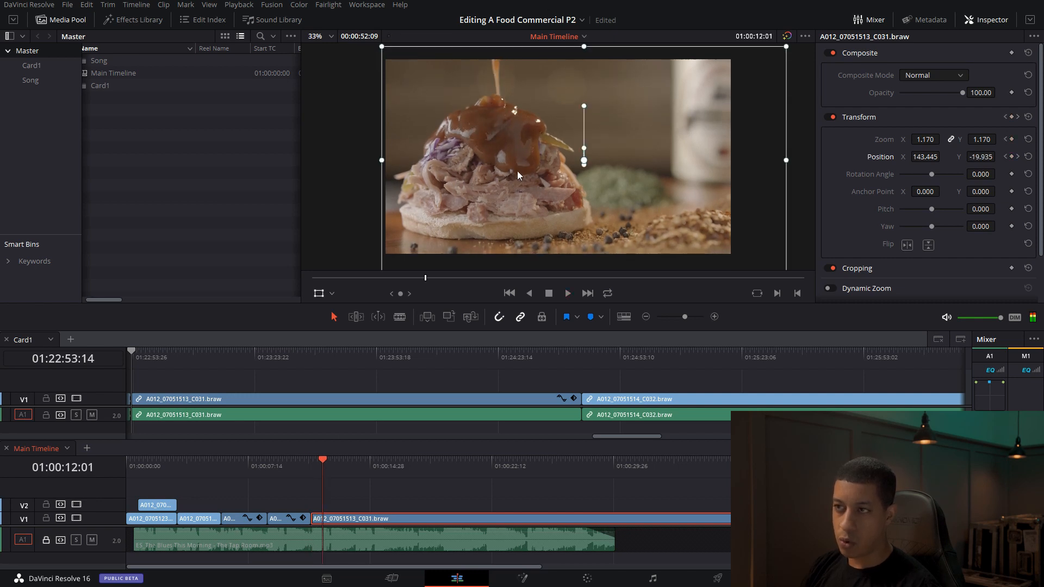
key(space)
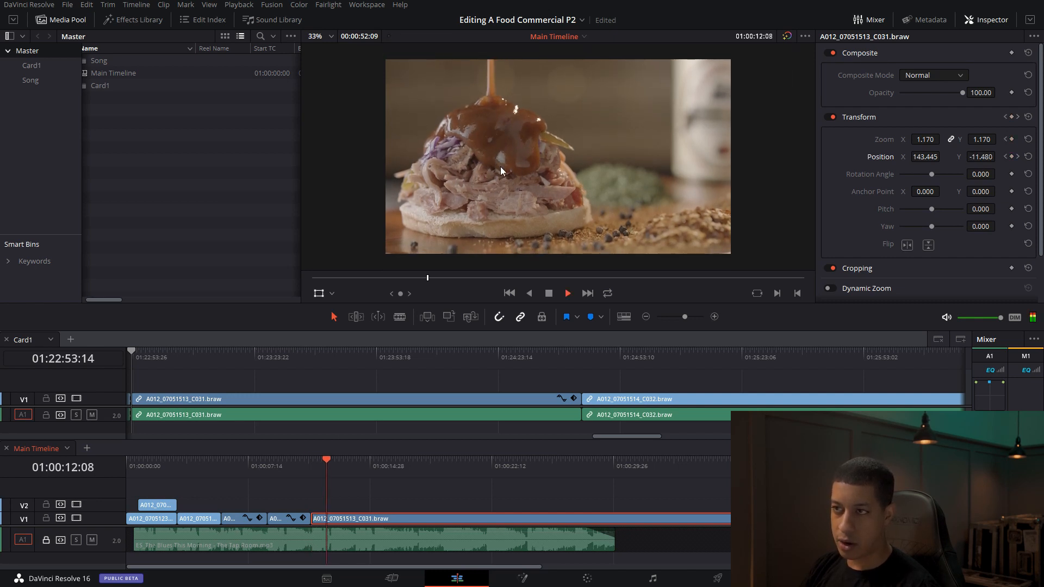
key(space)
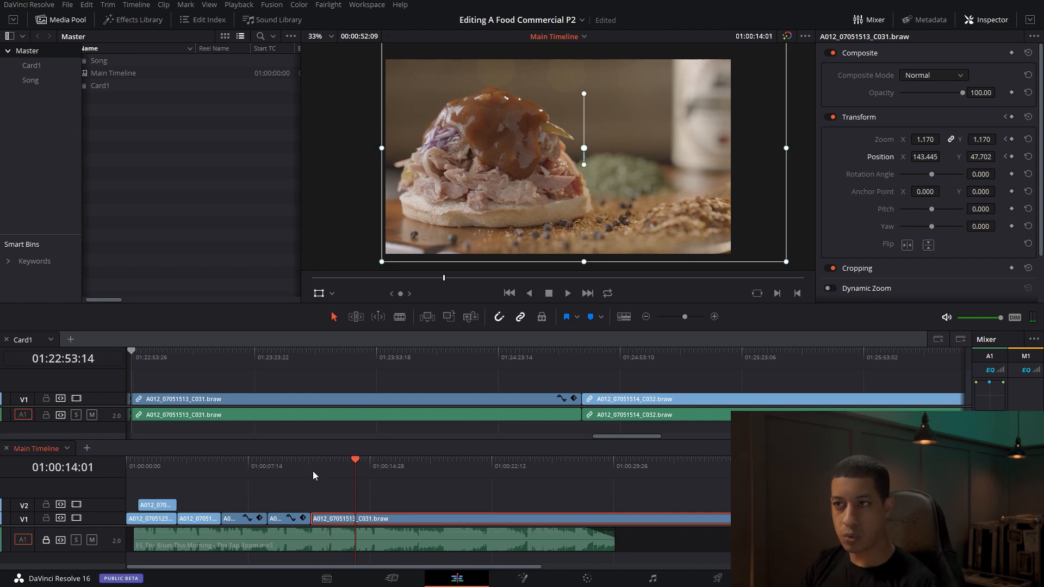
Step: Reframe the last V1 clip to zoom 2.260 with position keyframed to 1025.253, 126.139, and end the clip at about 01:00:13:28
mouse_move(302, 465)
mouse_down()
mouse_move(293, 466)
mouse_move(327, 469)
mouse_move(283, 473)
mouse_up()
click(280, 521)
click(1028, 117)
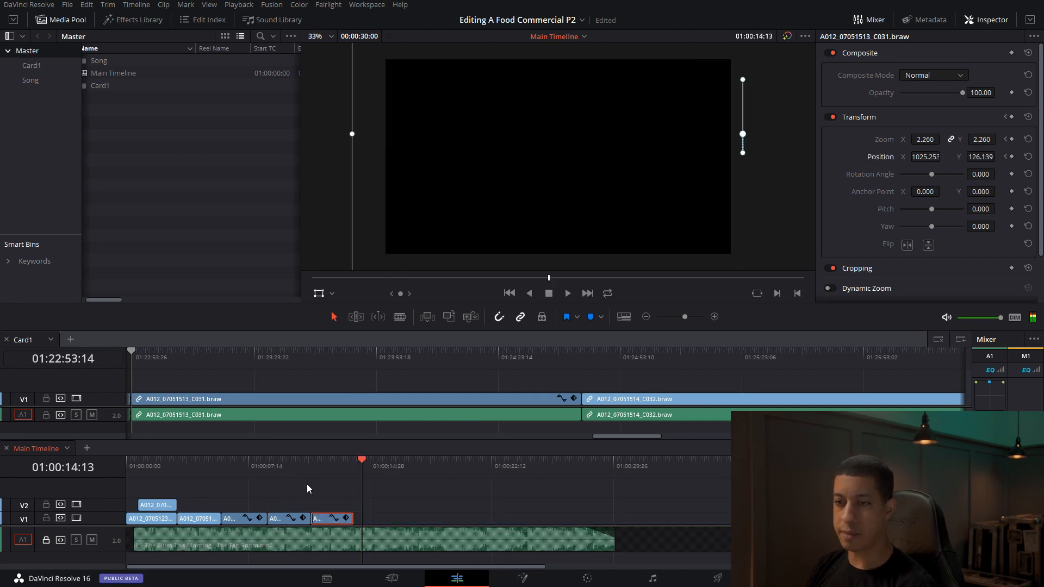
Step: Play back the last three V1 clips to review the tighter sauce close-up in sequence
drag(333, 469, 326, 470)
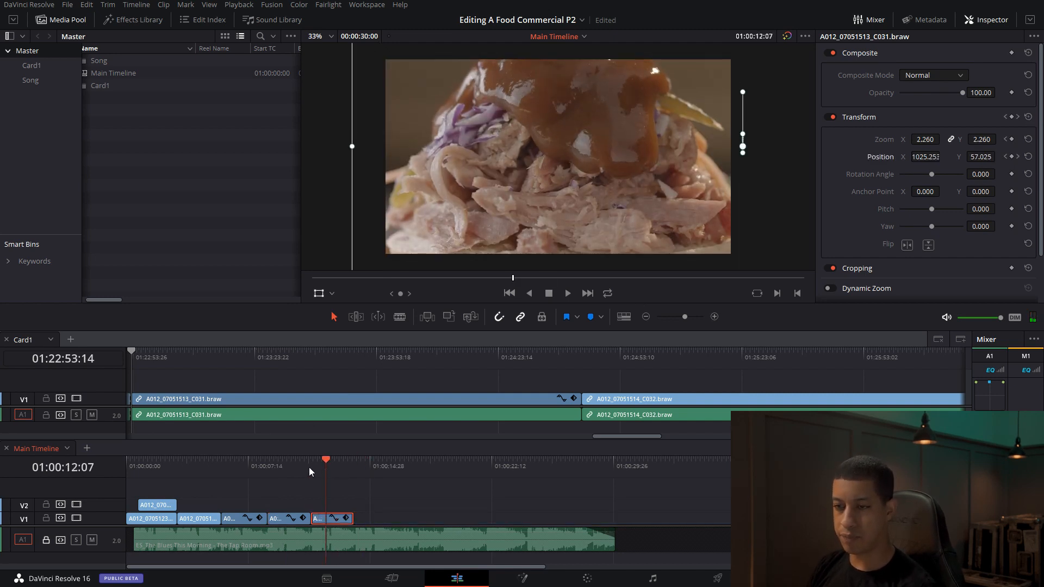
drag(305, 468, 262, 465)
key(space)
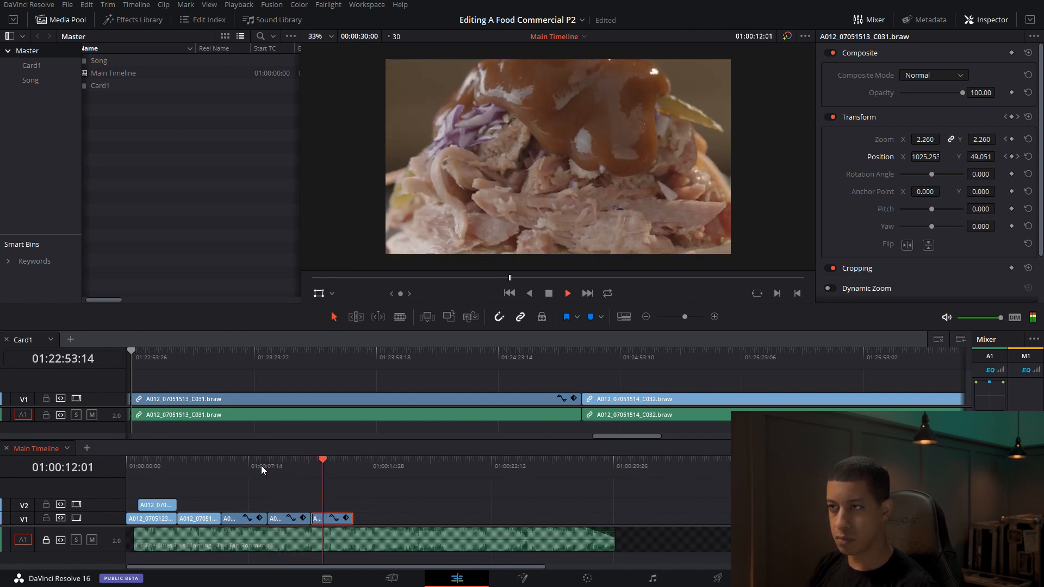
key(space)
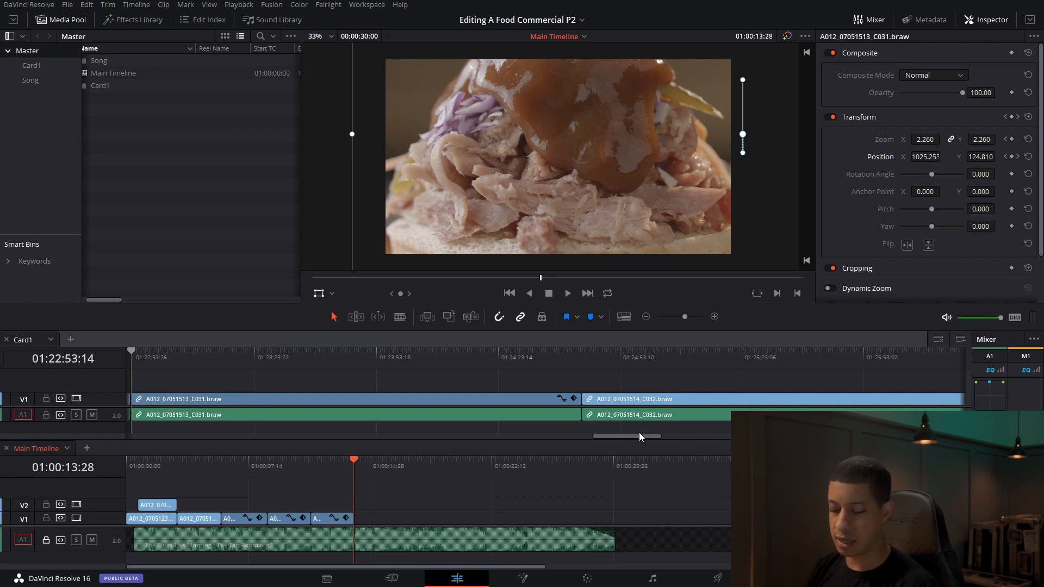
Step: Cut out the top-bun section of A012_07051514_C032 in Card1 from 01:25:04:12 to 01:25:10:16 and add it after the last V1 clip on Main Timeline
drag(648, 436, 700, 436)
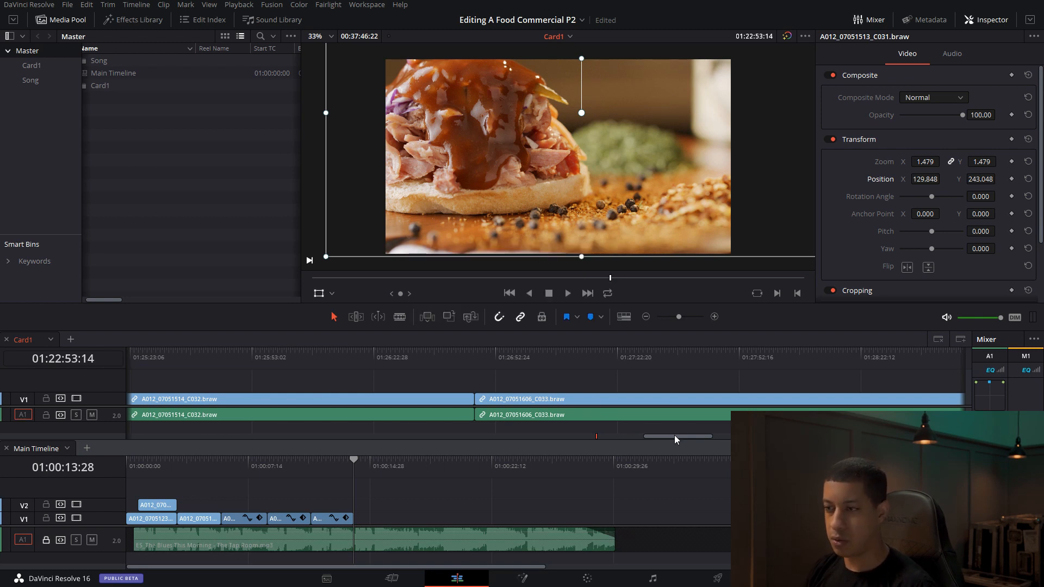
drag(313, 364, 214, 357)
mouse_move(650, 439)
mouse_down()
mouse_move(660, 432)
mouse_move(629, 439)
mouse_up()
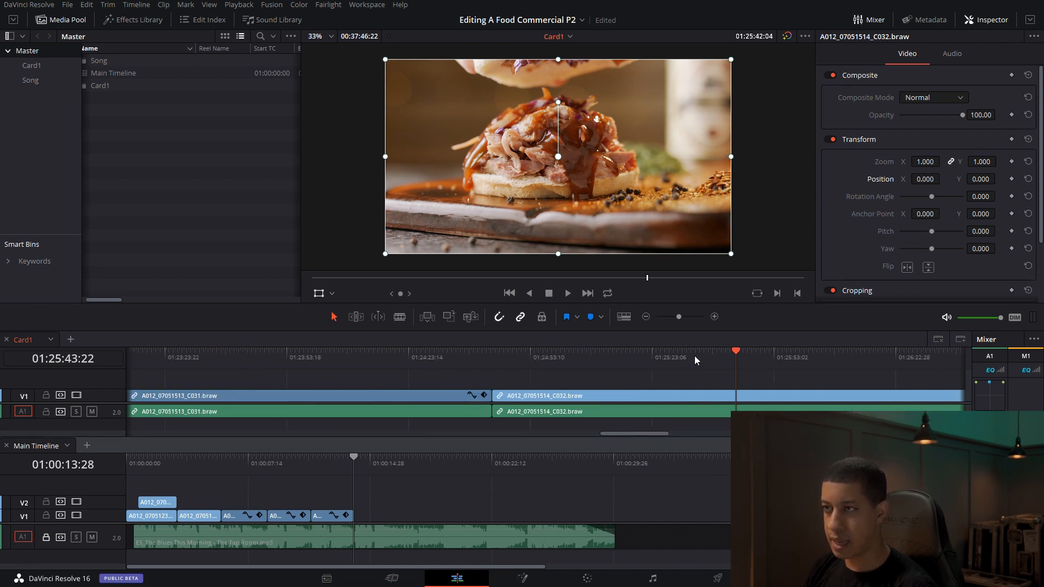
drag(706, 360, 581, 361)
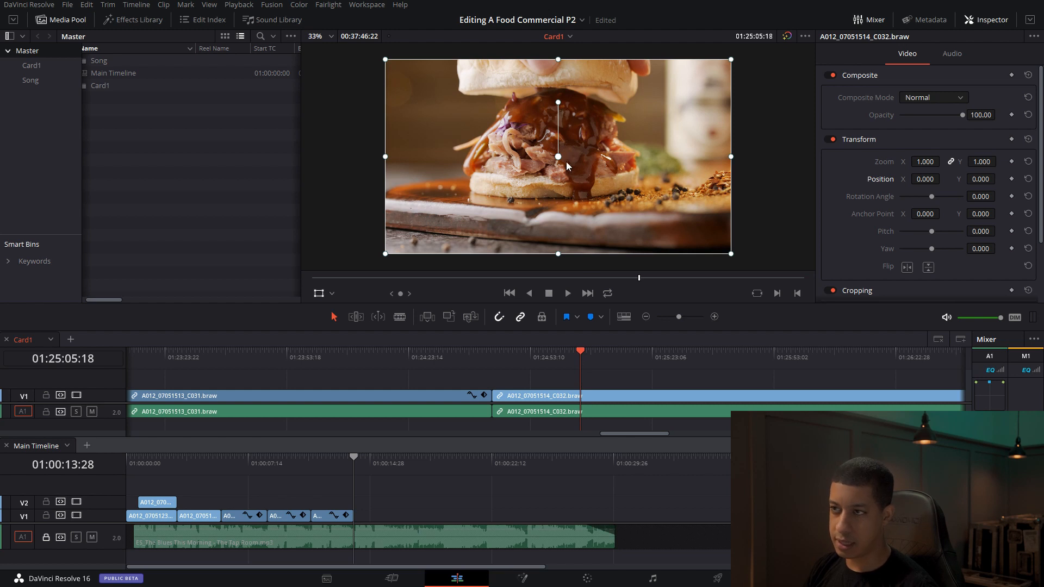
scroll(588, 173, up, 2)
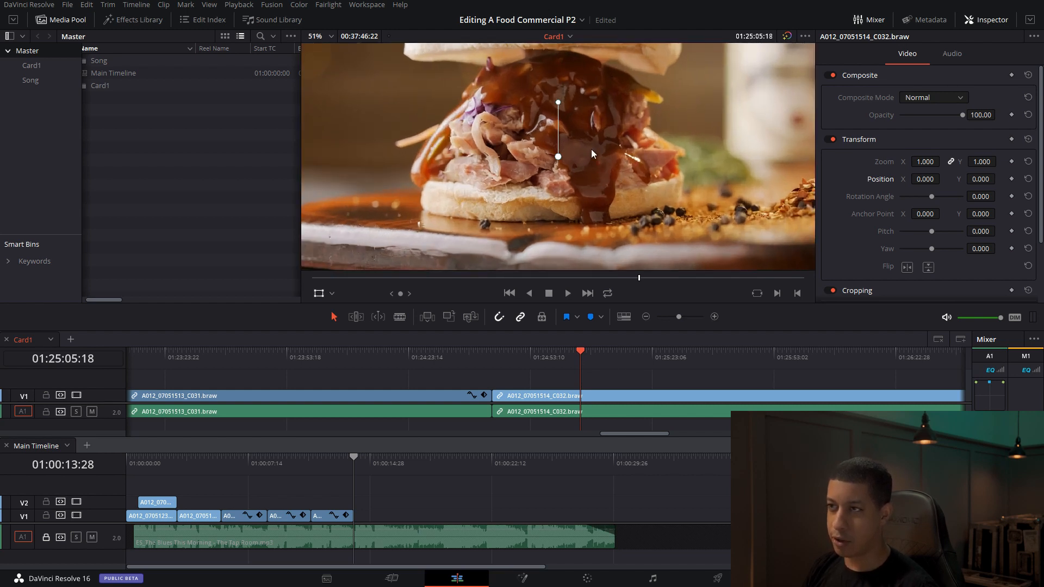
mouse_move(581, 356)
mouse_down()
mouse_move(553, 357)
mouse_move(600, 352)
mouse_move(577, 351)
mouse_up()
scroll(563, 172, down, 2)
scroll(563, 172, down, 1)
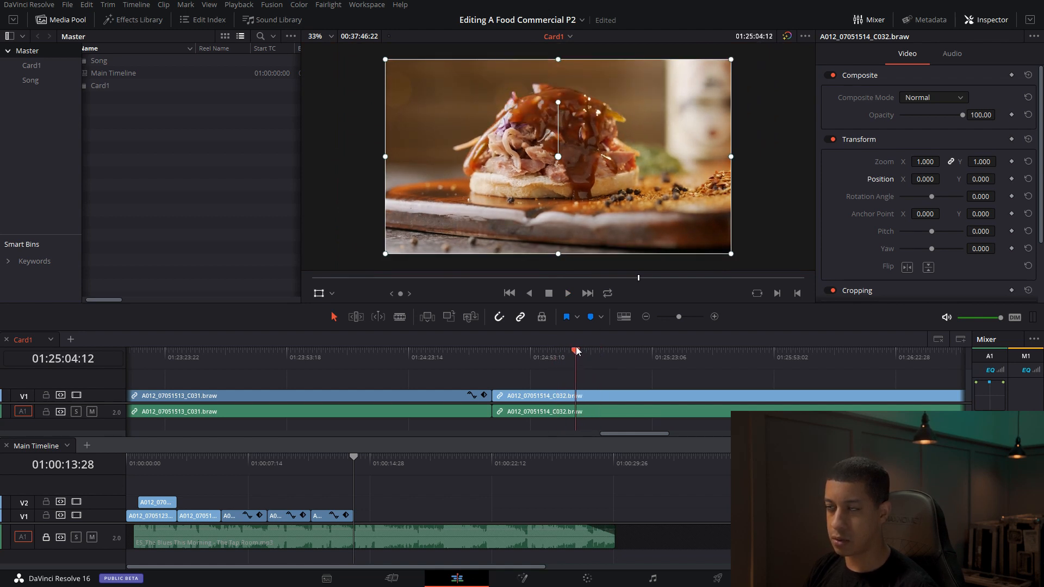
key(ctrl+b)
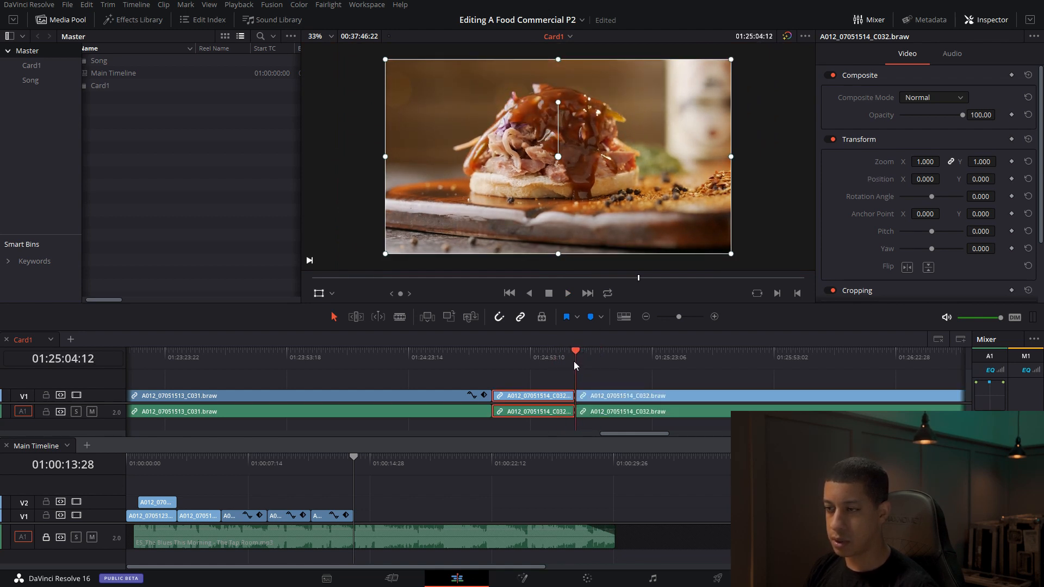
drag(580, 353, 601, 351)
key(ctrl+b)
drag(587, 399, 354, 517)
Step: Play back the new top-bun clip on Main Timeline several times, starting from the cut at its head, to judge its pace
click(350, 463)
key(space)
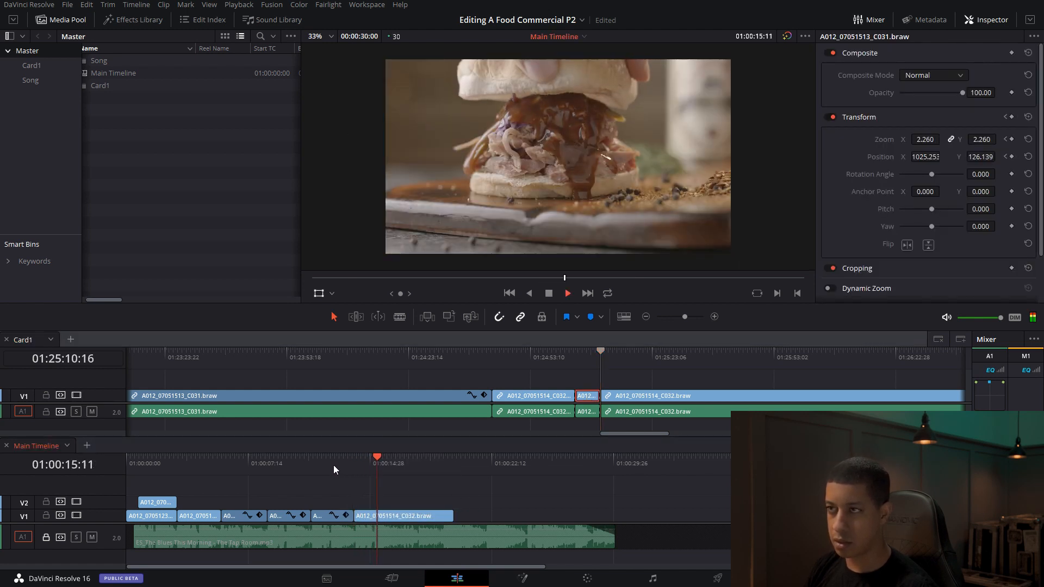
key(space)
click(388, 500)
drag(373, 465, 350, 469)
key(space)
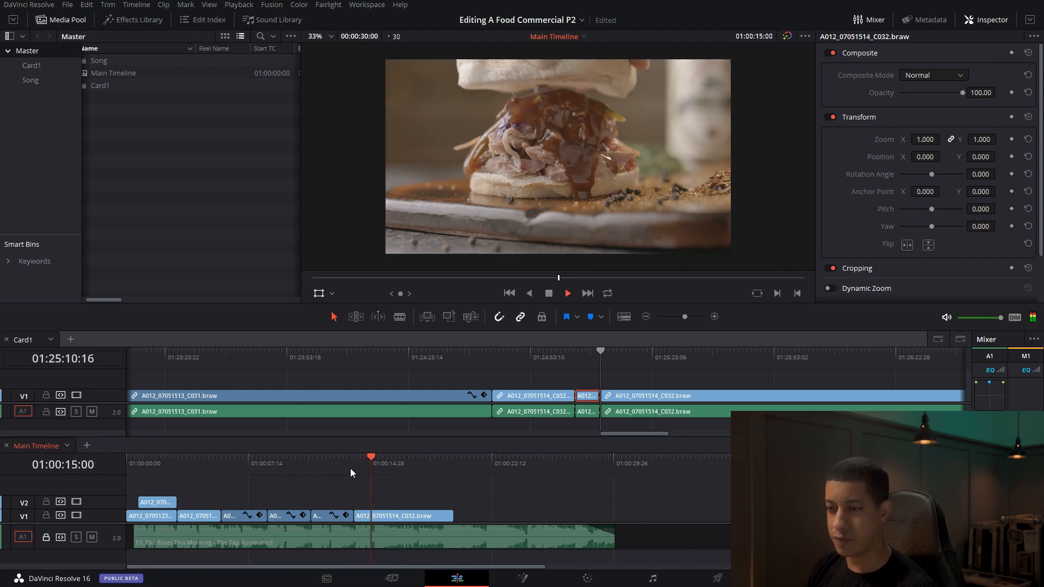
key(space)
click(354, 462)
key(space)
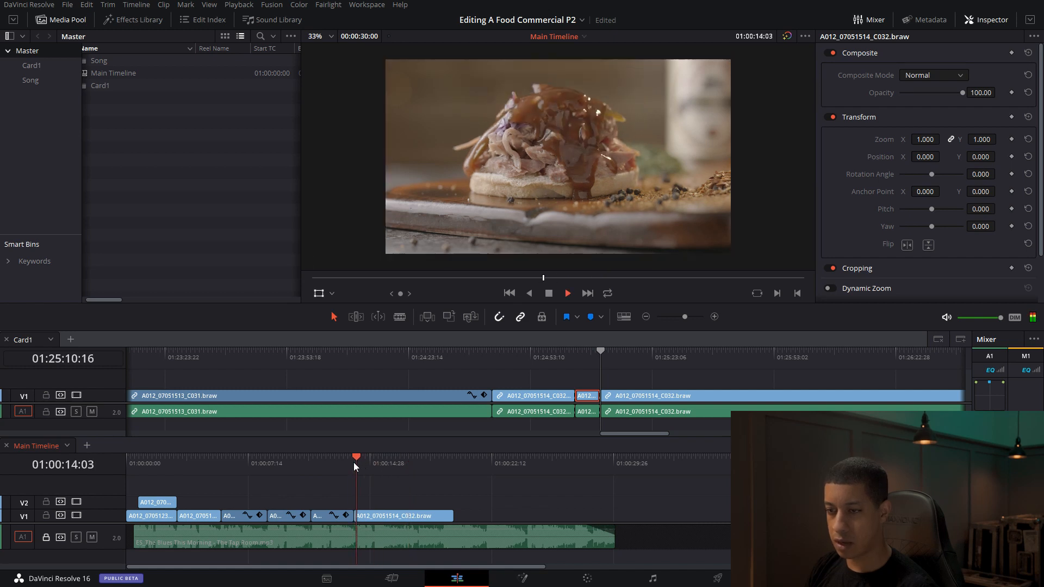
key(space)
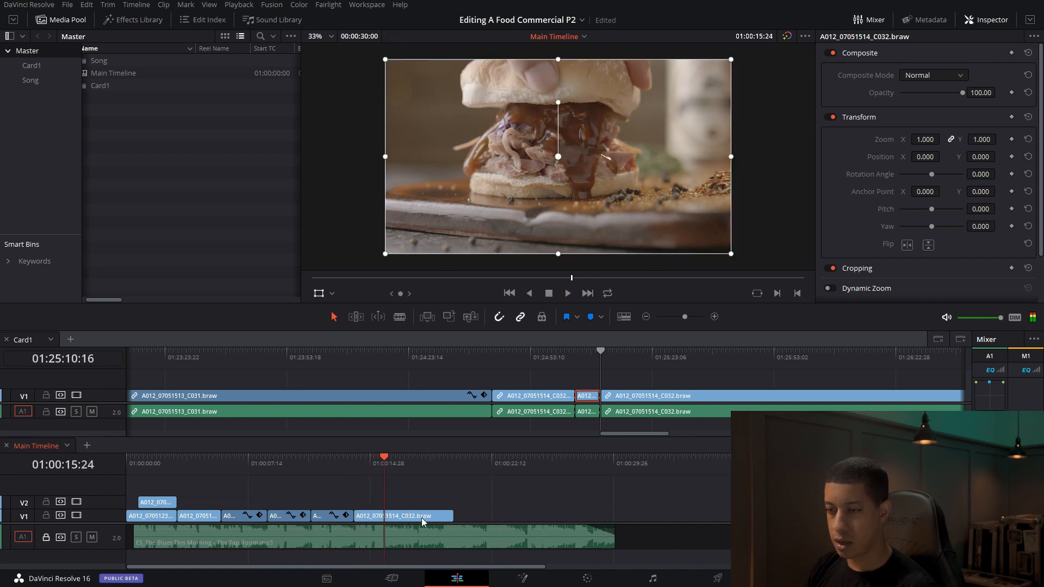
Step: Try a clip speed of 400% on the last V1 clip and play it back
right_click(423, 517)
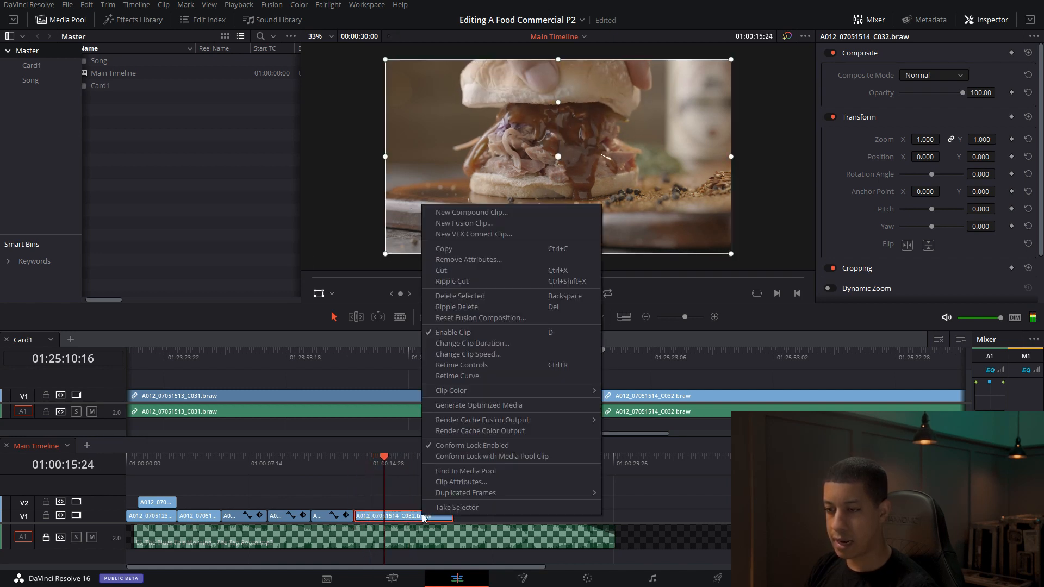
click(499, 354)
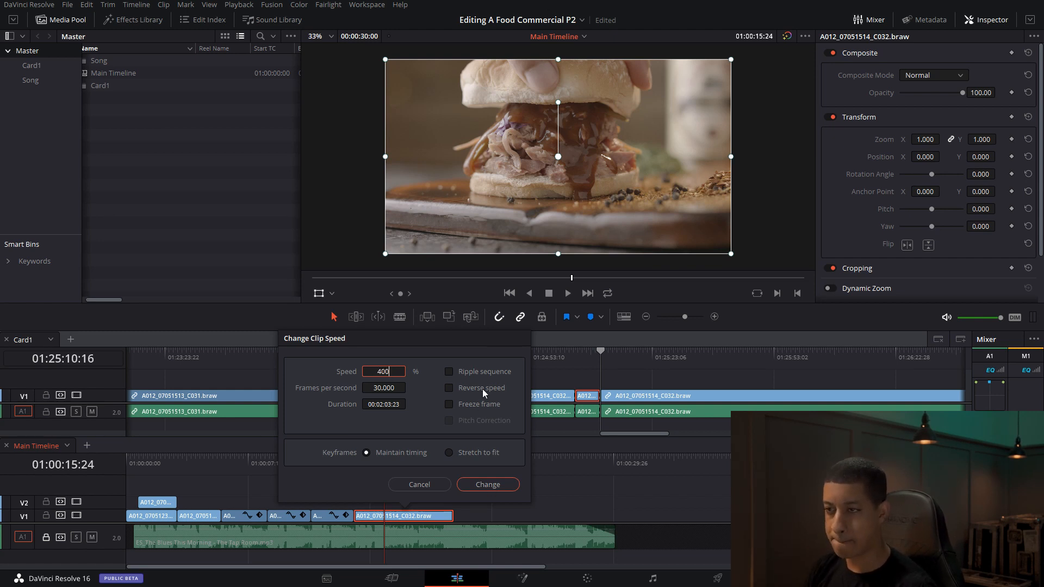
click(504, 487)
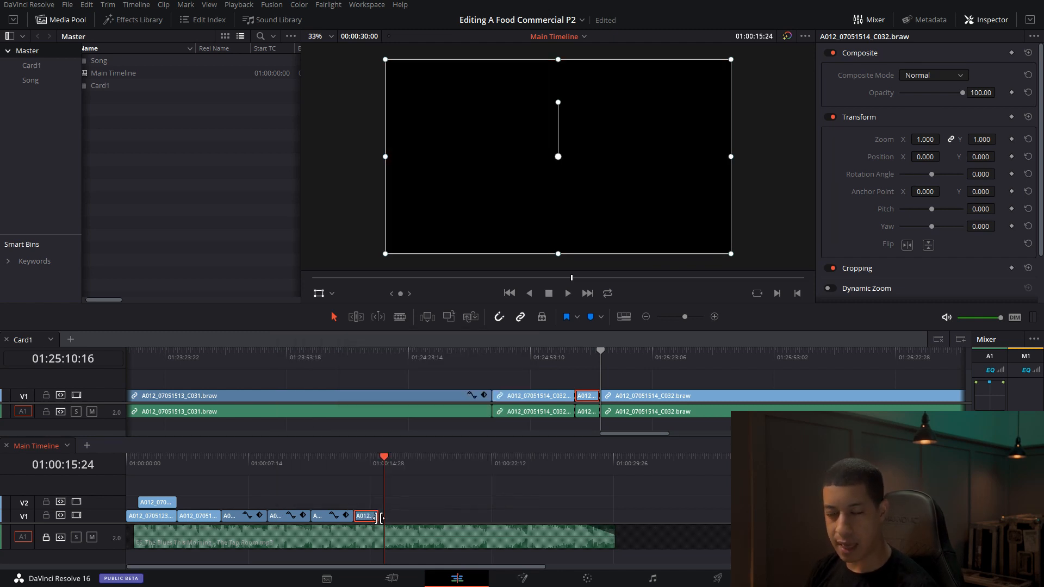
click(358, 460)
key(space)
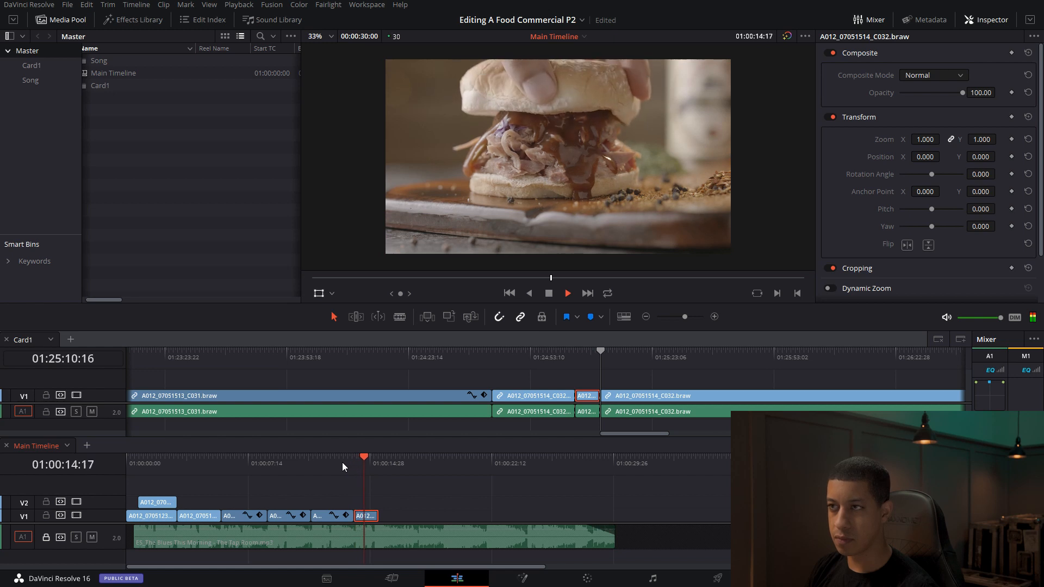
key(space)
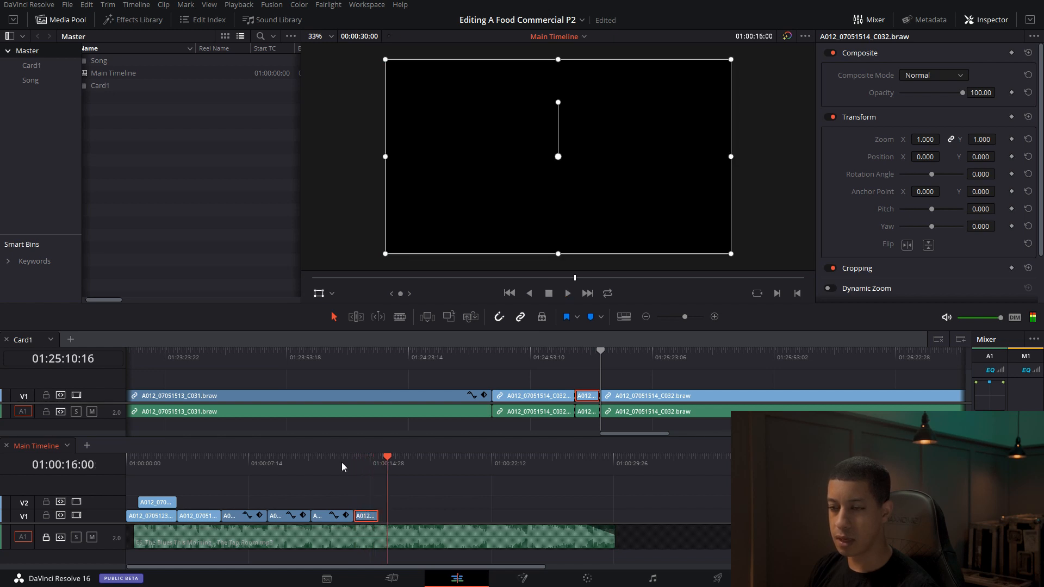
Step: Slow the last V1 clip to less than 400% speed with Ripple sequence enabled
right_click(371, 517)
click(457, 369)
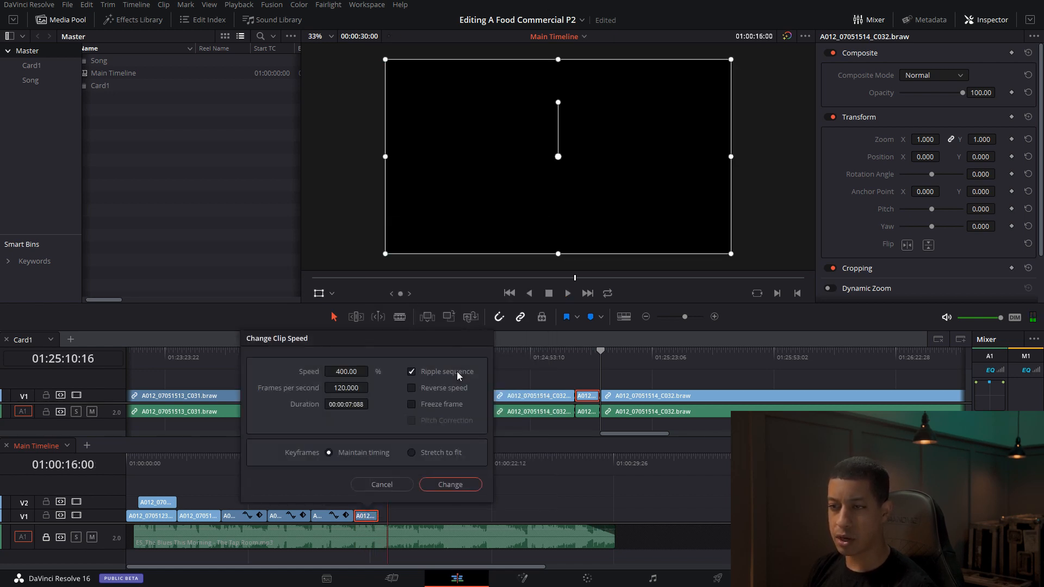
click(347, 372)
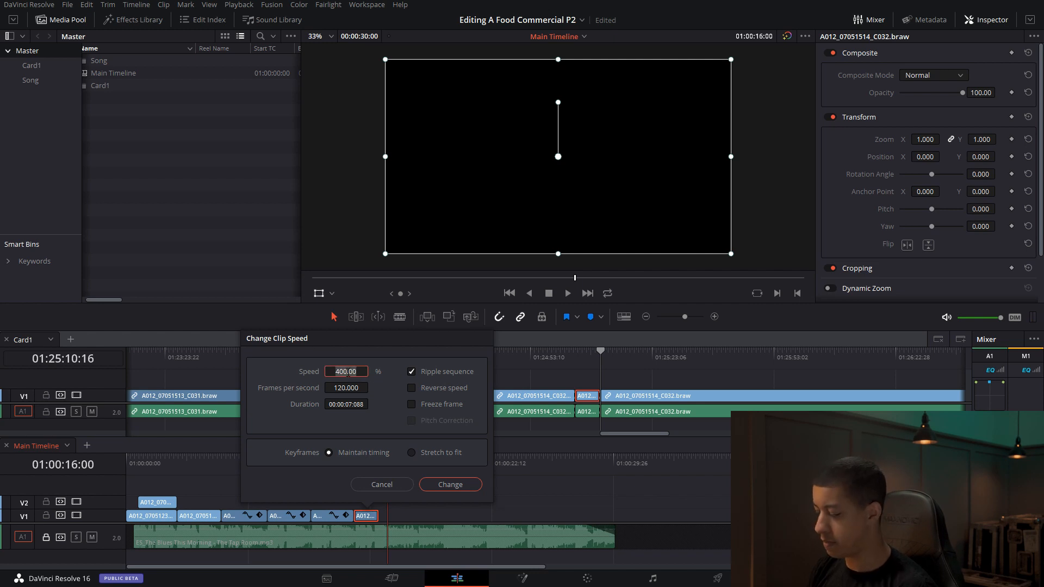
click(451, 485)
Step: Play back the retimed top-bun clip from its head and replay it to check the new speed
click(353, 461)
key(space)
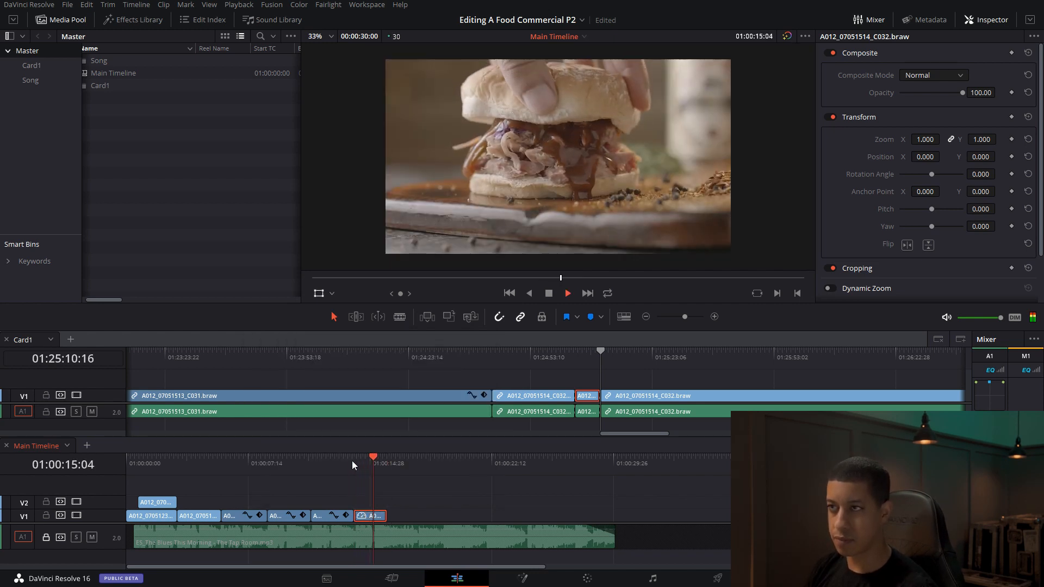
key(space)
drag(393, 470, 357, 469)
key(space)
key(space)
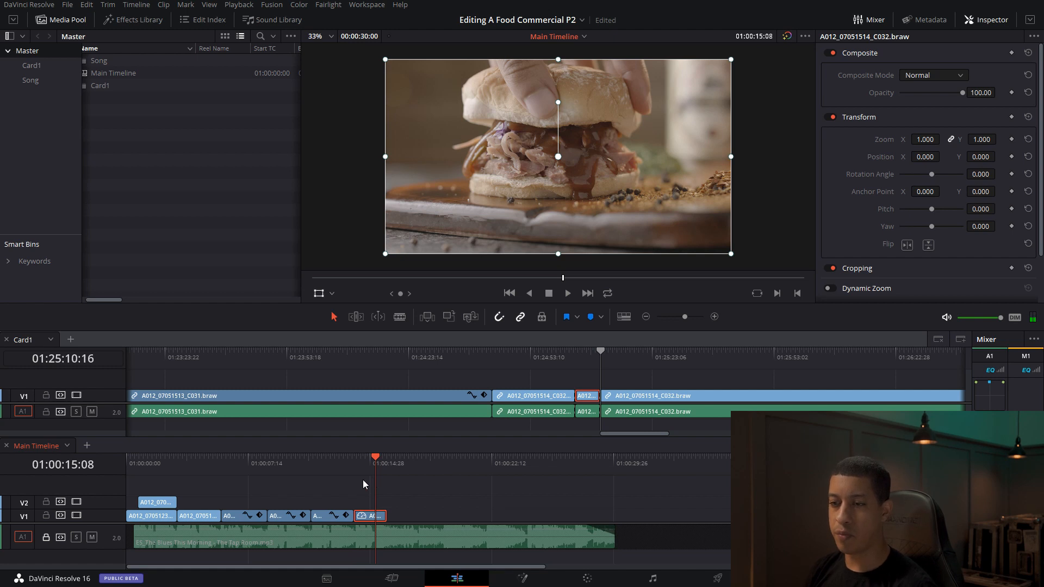
Step: Keyframe the last V1 clip's zoom from 1.100 at 01:00:13:29 to 1.000 at 01:00:16:00
click(360, 461)
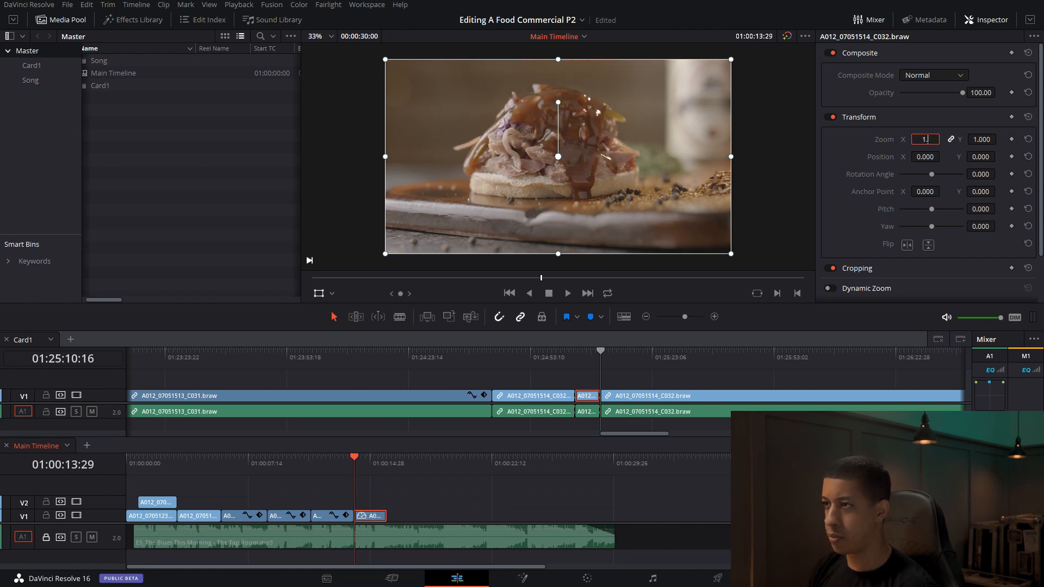
key(Return)
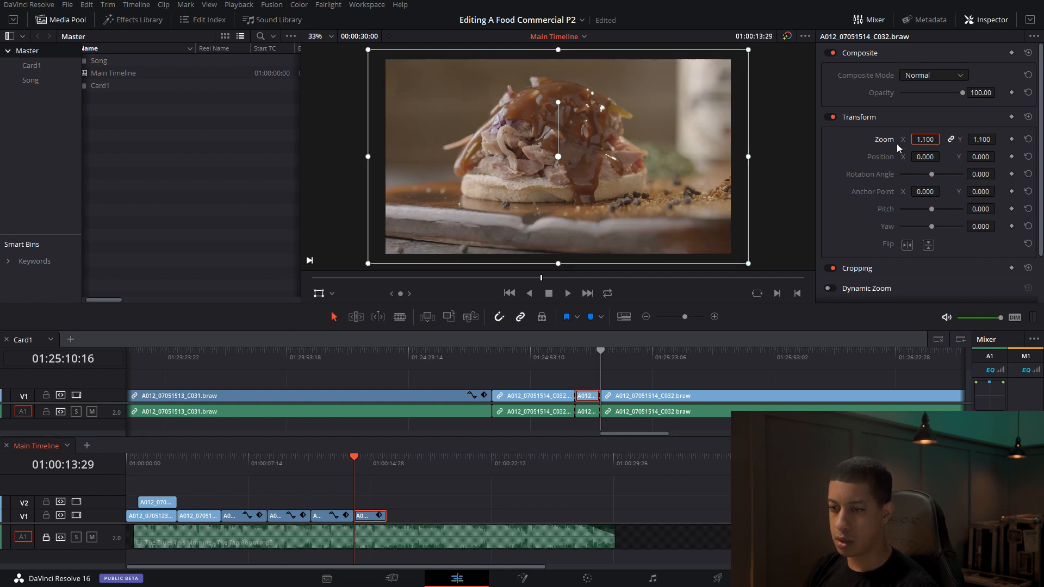
drag(372, 469, 386, 464)
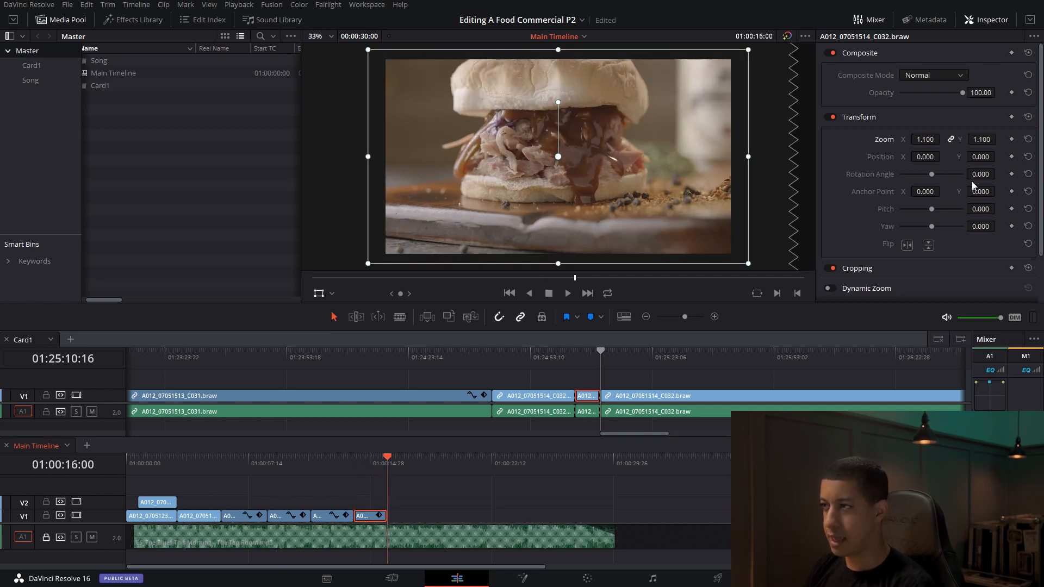
click(363, 470)
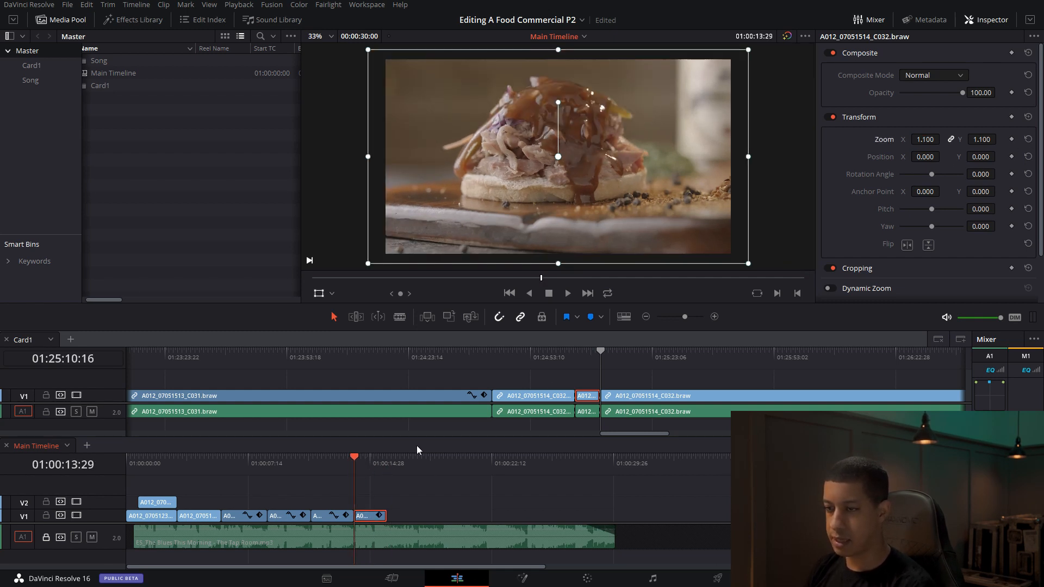
click(390, 471)
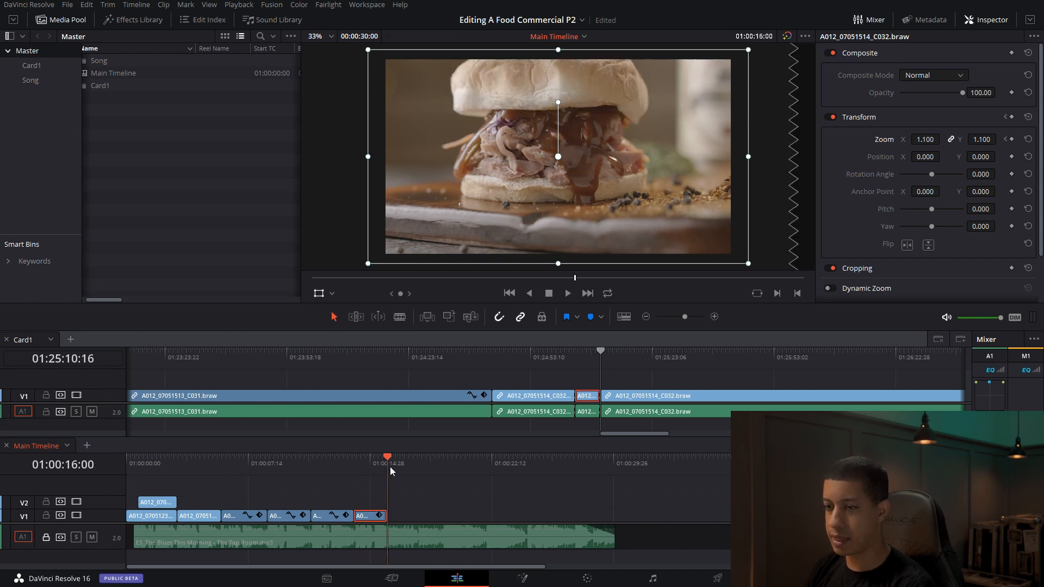
text(1)
key(Return)
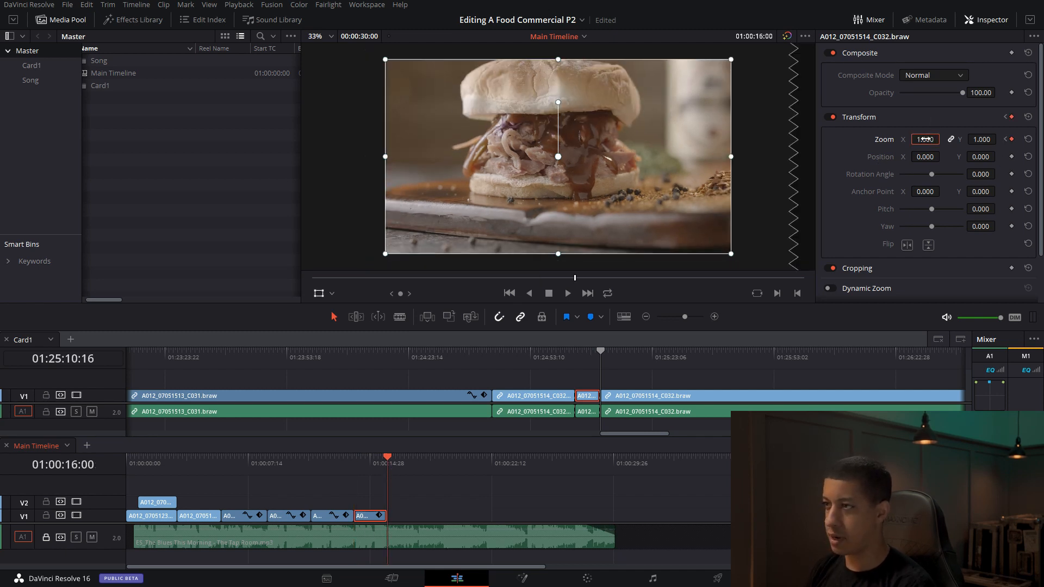
Step: Play back the top-bun zoom-out, replay the sequence from the third V1 clip, and save the project
click(347, 465)
key(space)
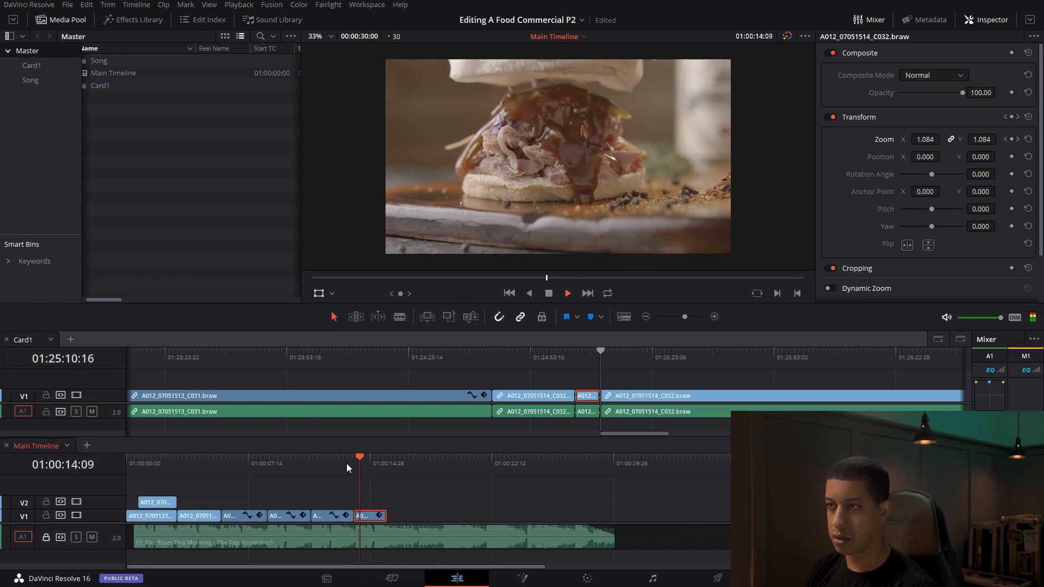
click(225, 471)
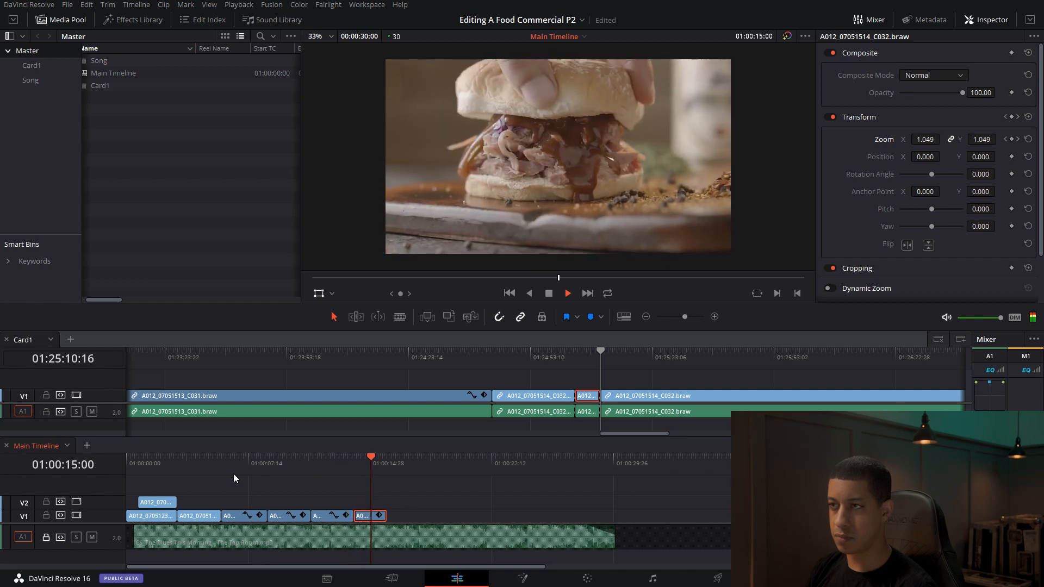
key(space)
key(ctrl+s)
Step: Examine the Card1 footage following the top-bun section, scrubbing and playing through A012_07051606_C033 to look for the next shot
drag(644, 433, 663, 433)
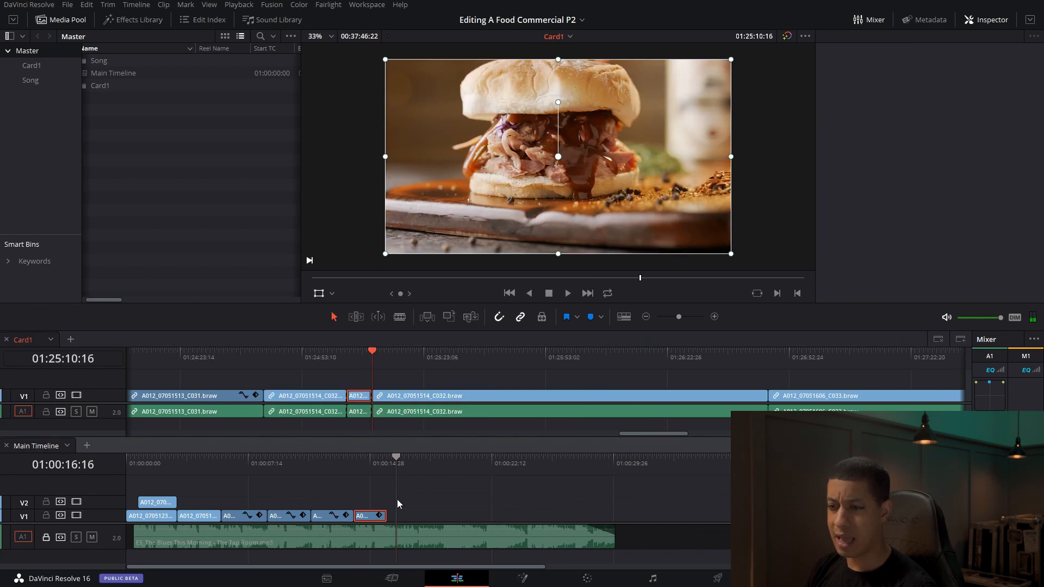
click(582, 467)
drag(373, 371, 709, 360)
drag(647, 433, 697, 433)
drag(171, 365, 757, 345)
key(space)
key(space)
click(646, 316)
click(646, 317)
click(646, 317)
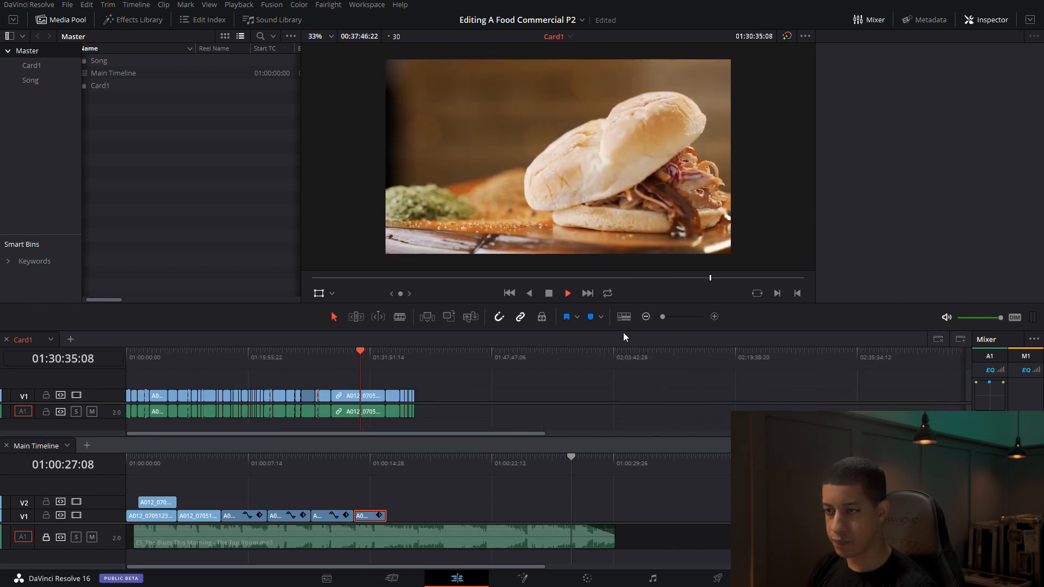
Step: Play the Card1 clip following A012_07051606_C033 from about 01:34:51, review its finished-sandwich close-up in full screen, and return to the edit view
click(714, 317)
click(503, 359)
drag(502, 359, 677, 365)
key(space)
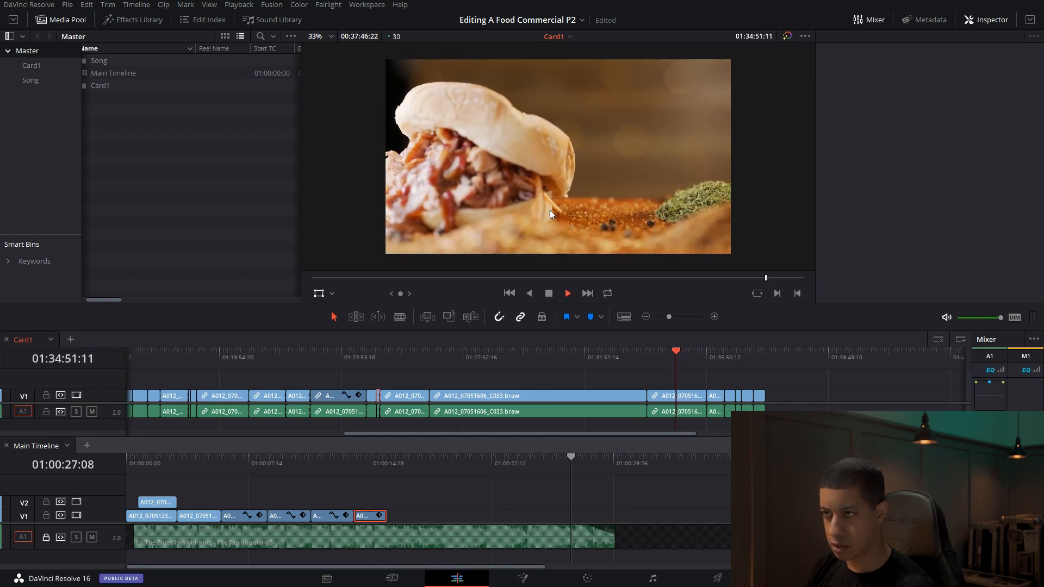
key(ctrl+f)
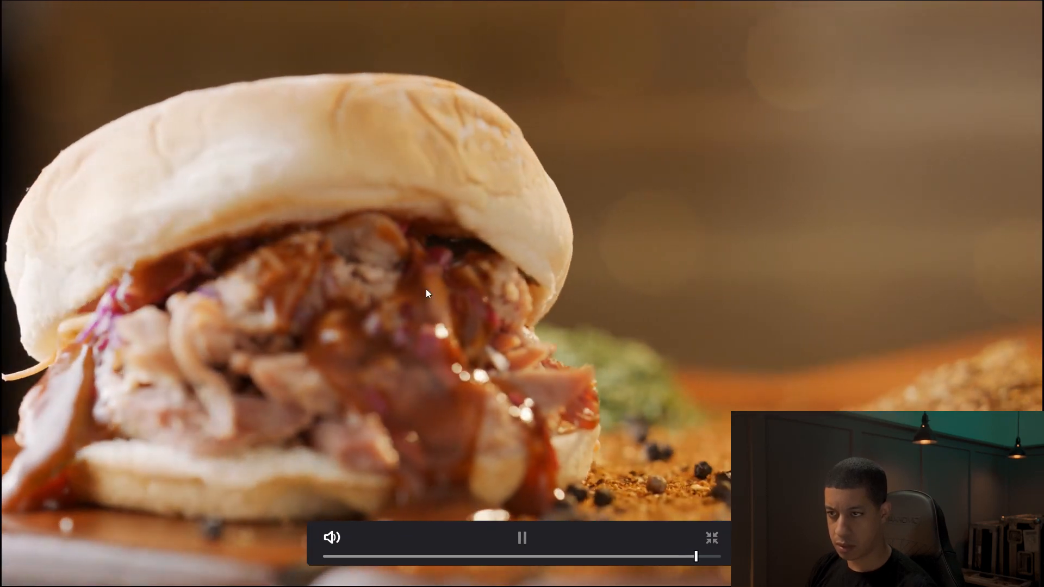
key(space)
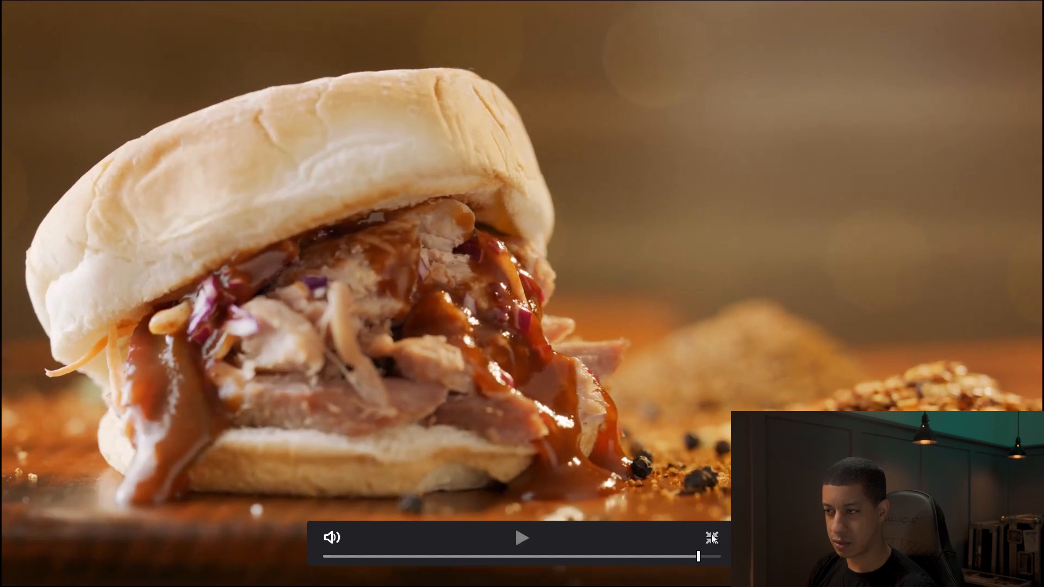
drag(698, 556, 695, 555)
key(space)
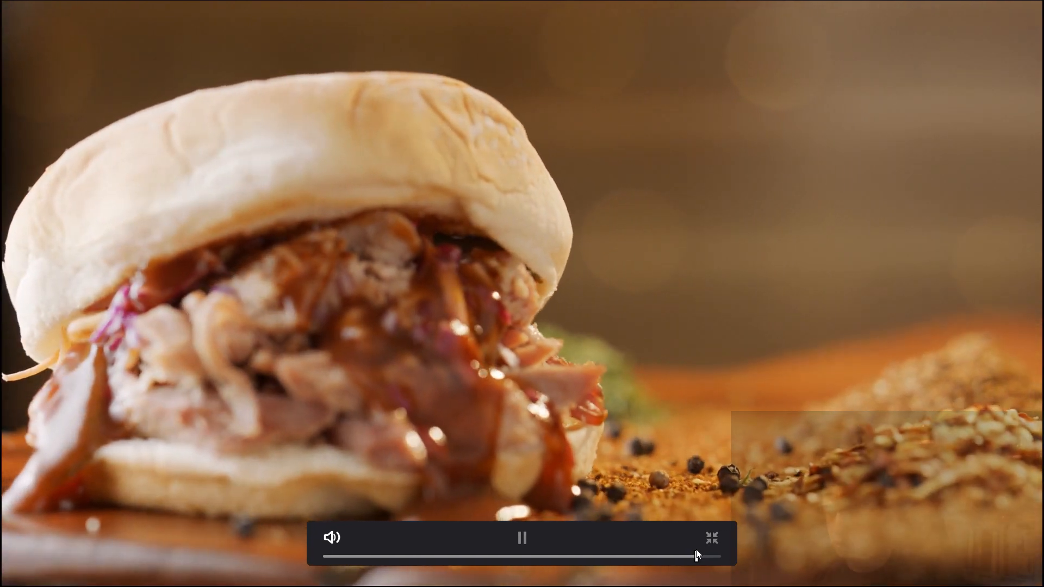
key(space)
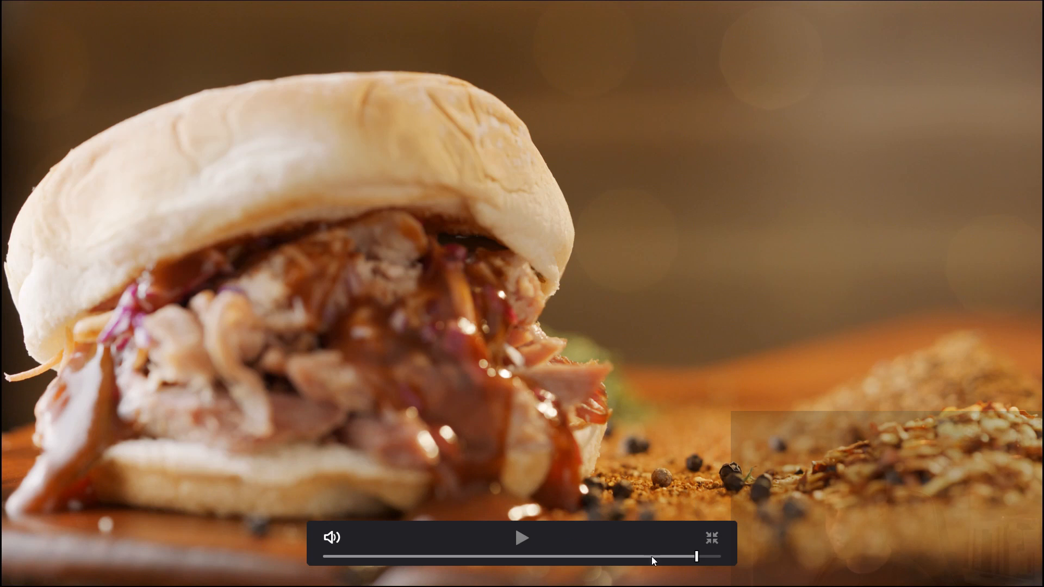
key(space)
click(712, 537)
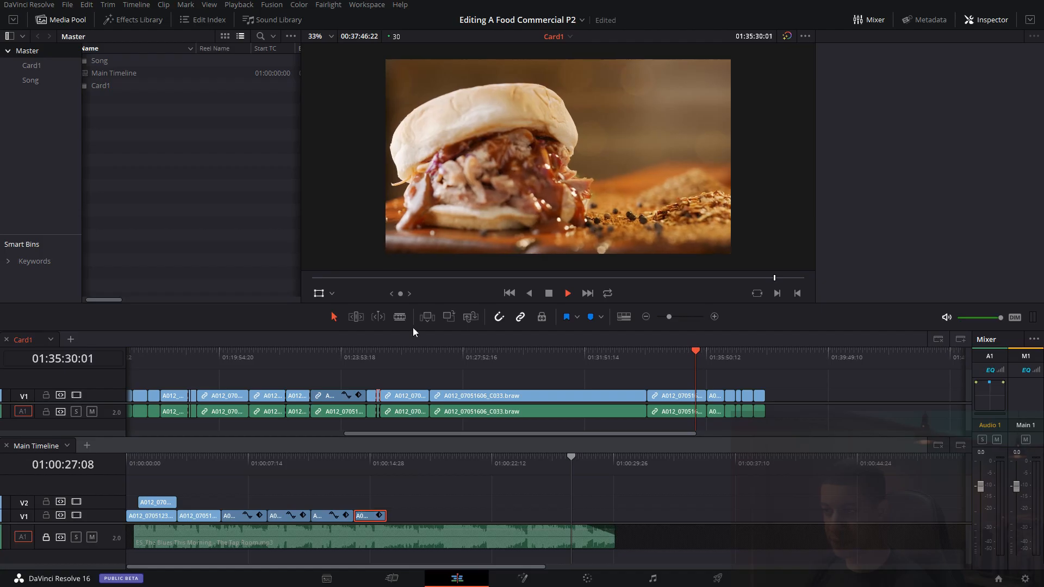
Step: Examine the finished-sandwich shots in Card1 around A012_07051609_C035 and A012_07051610_C036, reviewing the close-ups in full screen
click(714, 317)
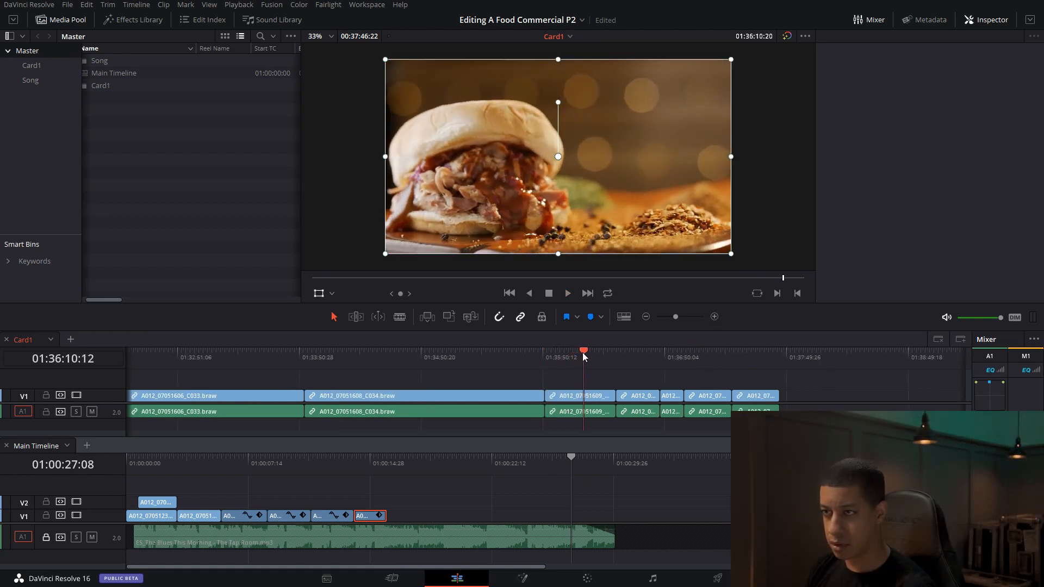
key(p)
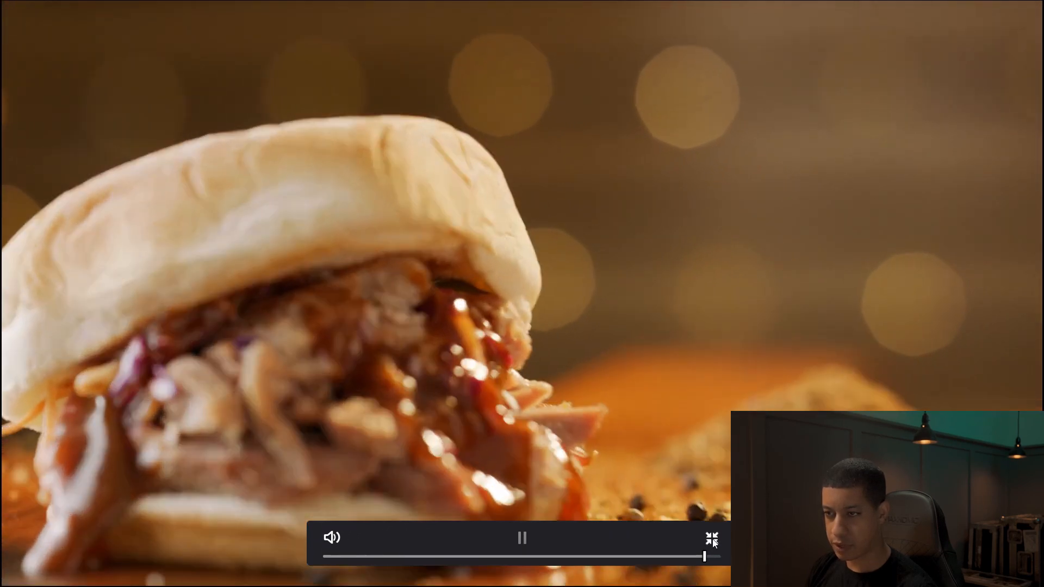
click(710, 539)
click(622, 358)
click(638, 363)
key(ctrl+f)
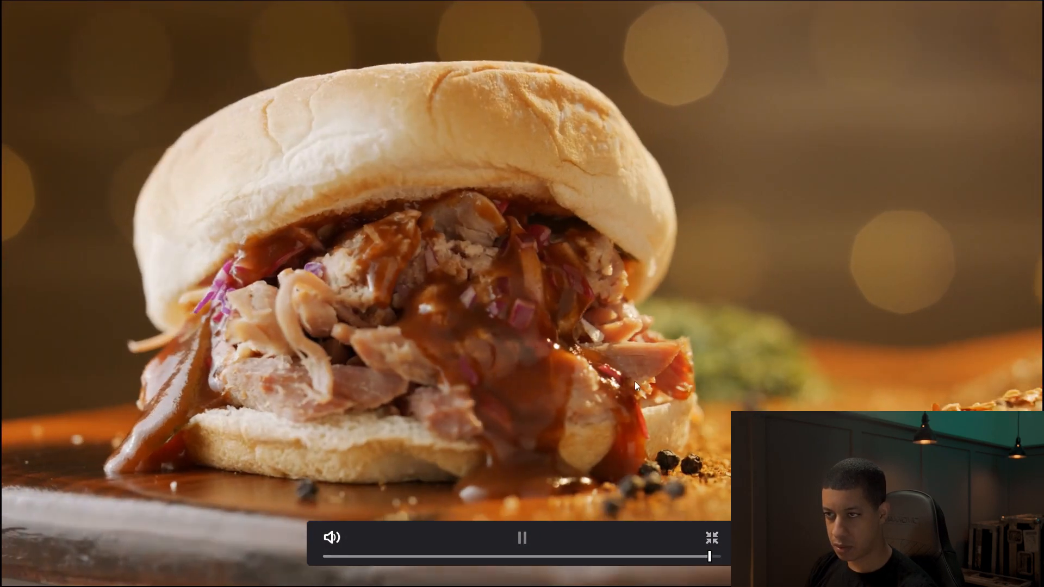
key(space)
click(711, 537)
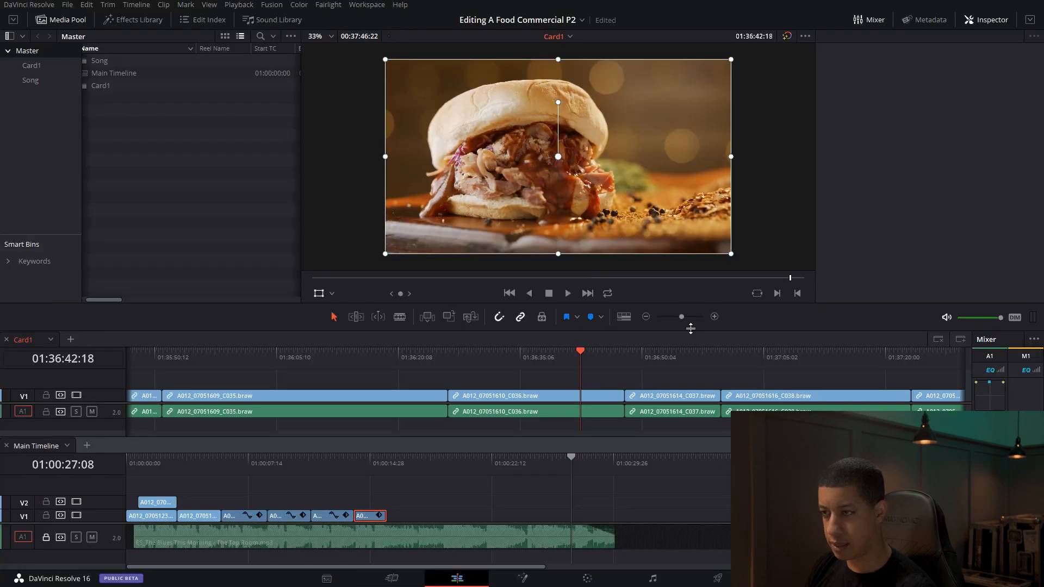
Step: Cut the sandwich close-up out of Card1 clip A012_07051610_C036 with two splits, the second at 01:36:45:26
click(715, 317)
drag(546, 353, 599, 358)
click(565, 396)
key(ctrl+b)
click(582, 396)
key(ctrl+b)
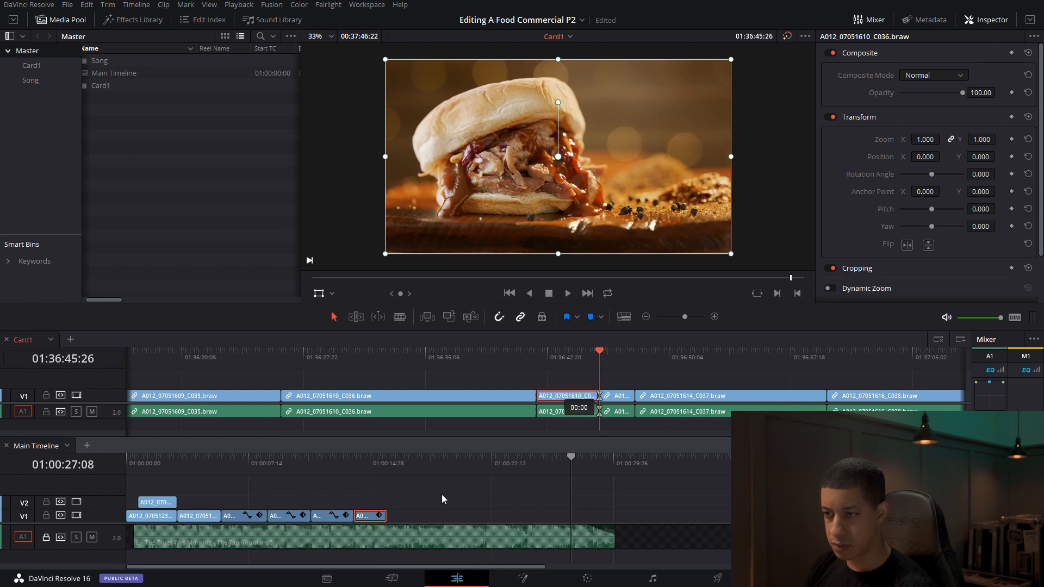
Step: Place the cut A012_07051610_C036 segment on V1 of Main Timeline directly after the last clip
click(432, 518)
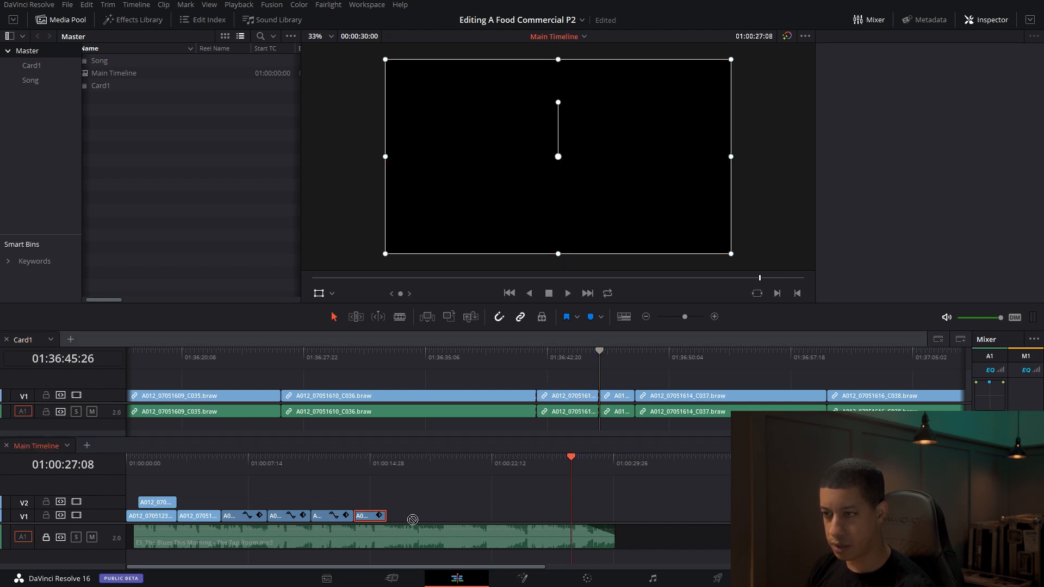
click(569, 398)
drag(569, 396, 391, 517)
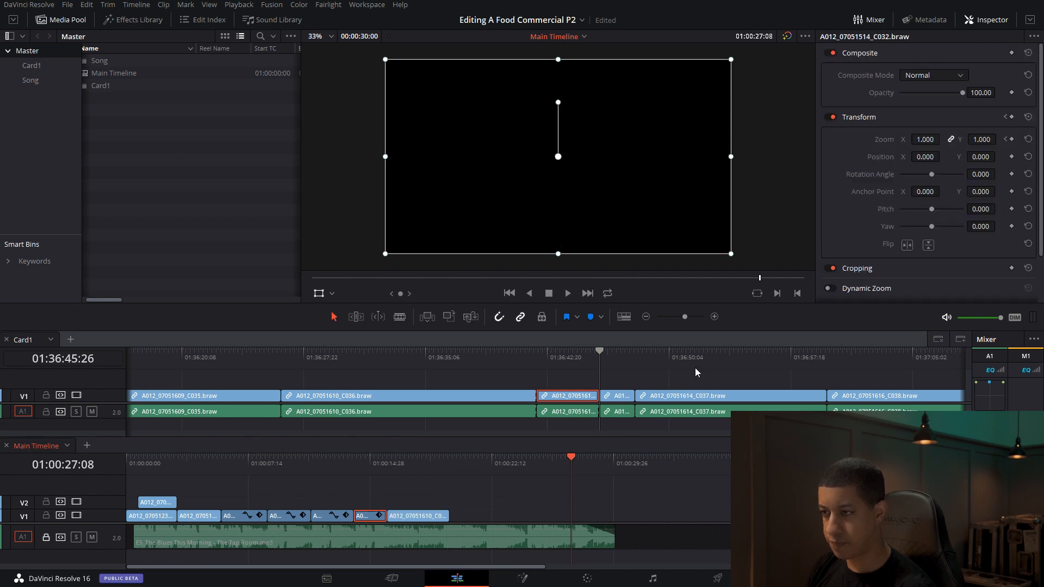
Step: Scrub the remaining Card1 footage through A012_07051616_C039, examining the sauce bottle's label and the moment the bottle is set down
click(716, 358)
click(646, 316)
drag(576, 354, 713, 364)
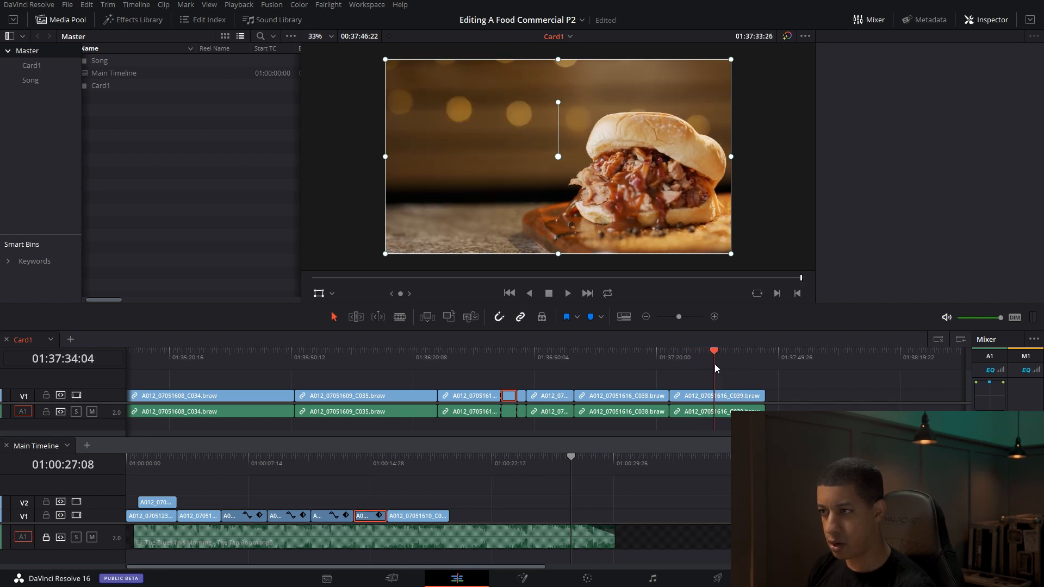
click(714, 316)
mouse_move(557, 362)
mouse_down()
mouse_move(585, 359)
mouse_move(575, 358)
mouse_up()
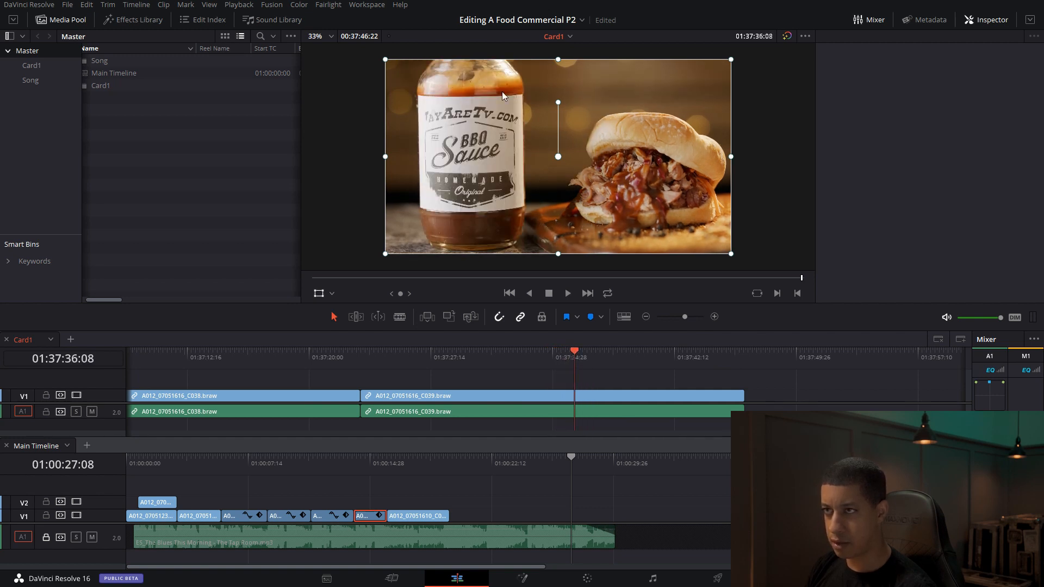
drag(644, 356, 675, 357)
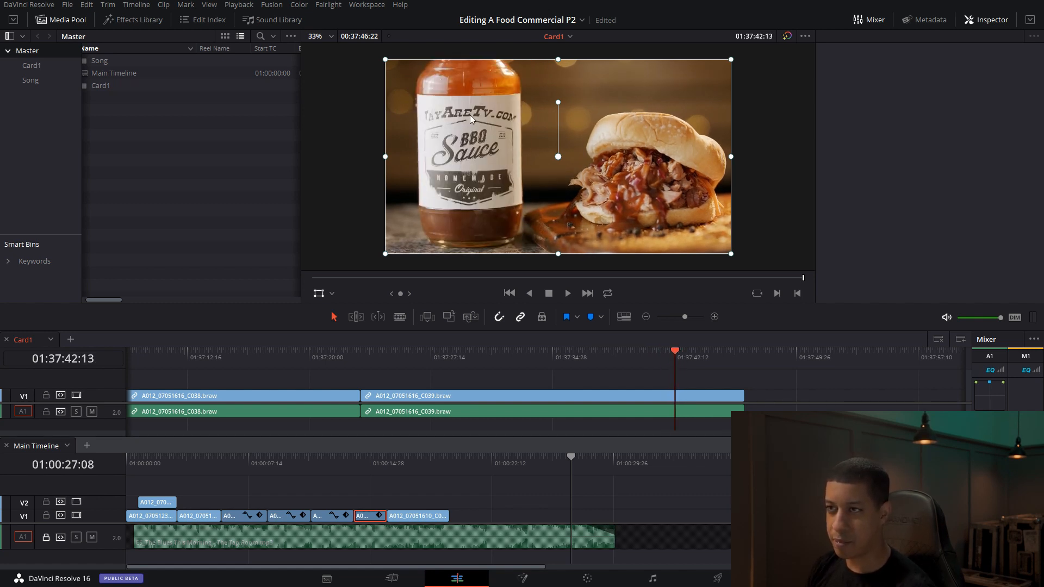
scroll(477, 146, up, 4)
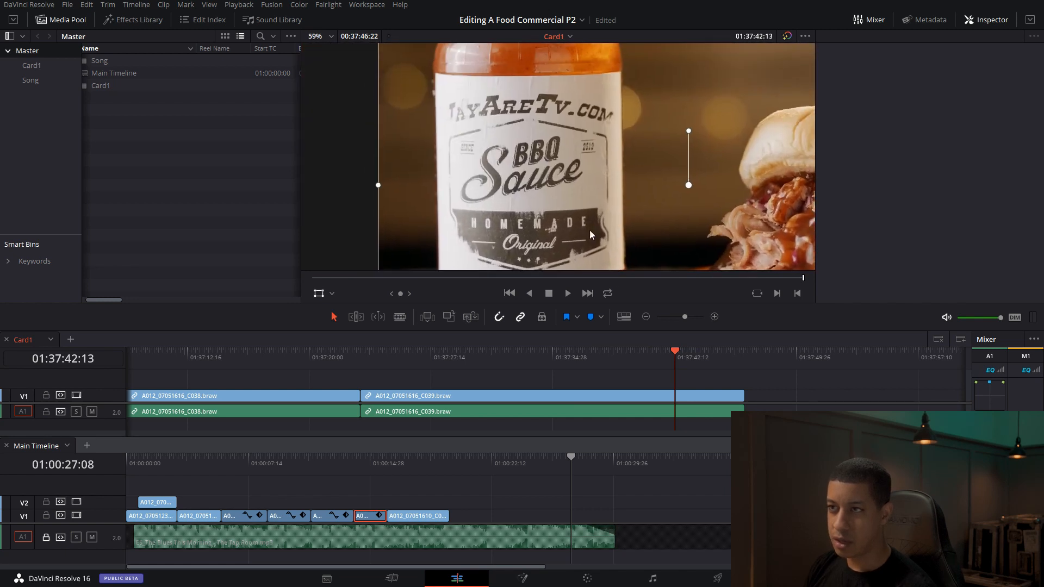
scroll(476, 190, down, 3)
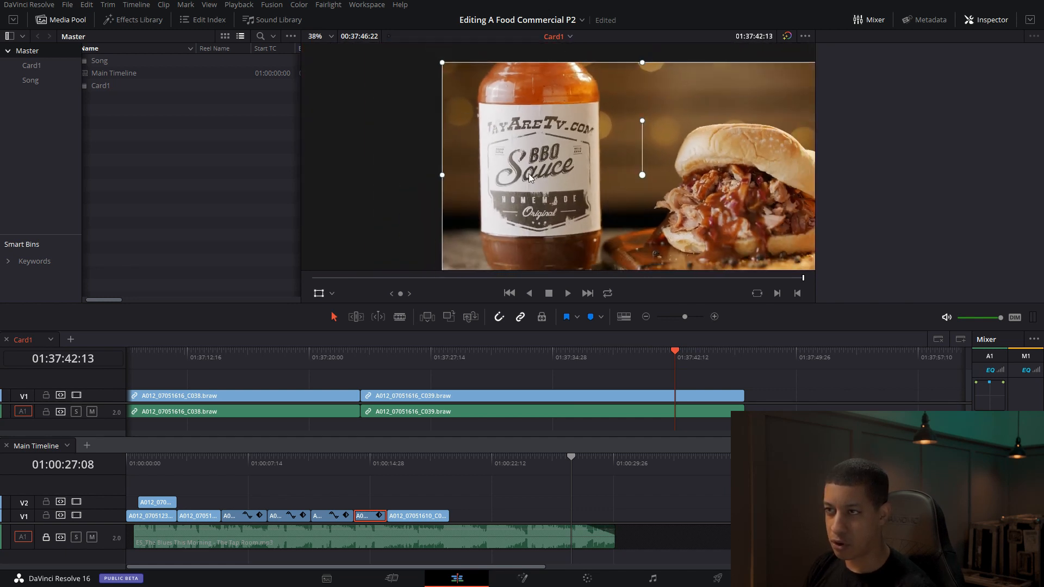
mouse_move(682, 358)
mouse_down()
mouse_move(727, 358)
mouse_move(654, 365)
mouse_move(673, 367)
mouse_move(665, 366)
mouse_up()
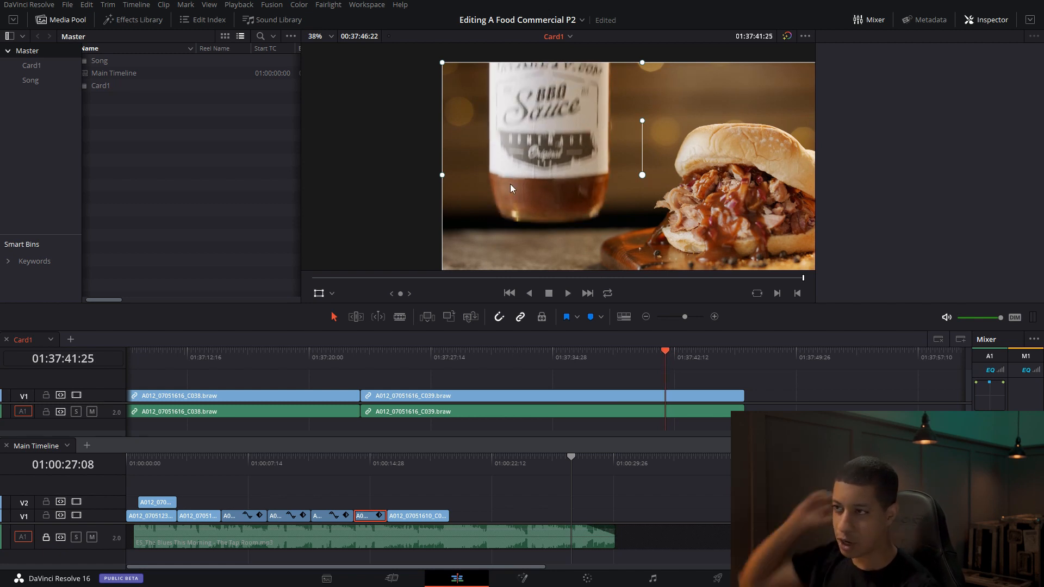
mouse_move(671, 358)
mouse_down()
mouse_move(657, 358)
mouse_move(673, 356)
mouse_up()
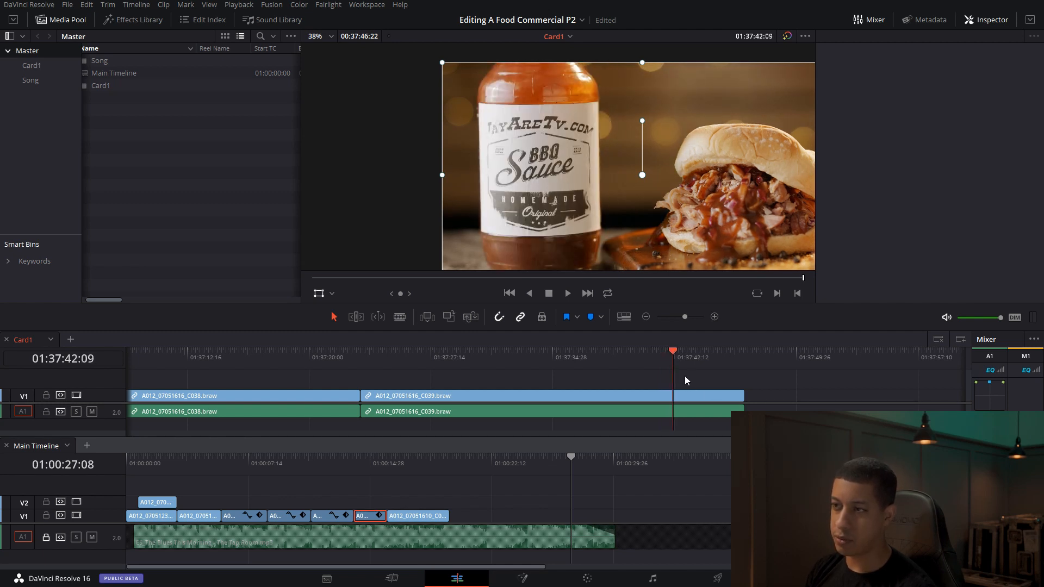
Step: Split Card1 clip A012_07051616_C039 just before the sauce bottle lands beside the sandwich
mouse_move(674, 353)
mouse_down()
mouse_move(698, 354)
mouse_move(660, 354)
mouse_up()
click(693, 394)
key(ctrl+b)
Step: Replay the bottle landing from the new cut in A012_07051616_C039 and inspect the bottle's upper edge up close at 01:37:42:26
key(space)
key(space)
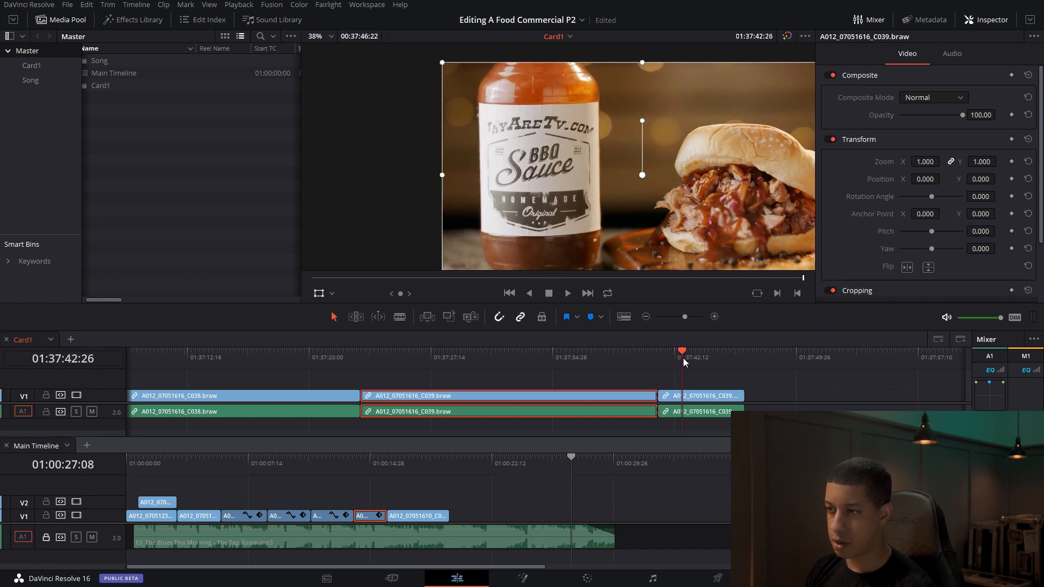
click(673, 354)
key(space)
click(659, 355)
key(space)
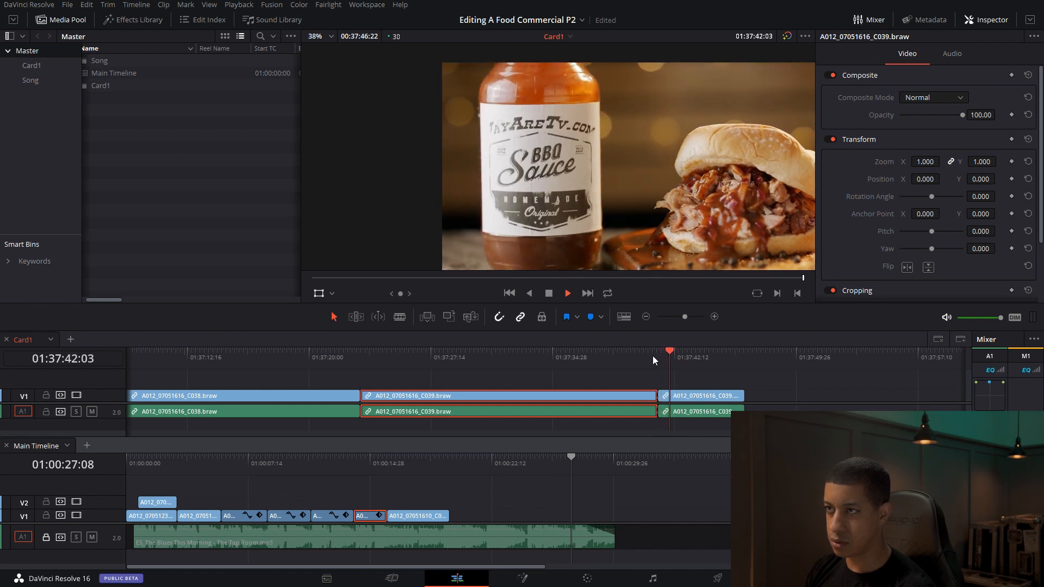
key(space)
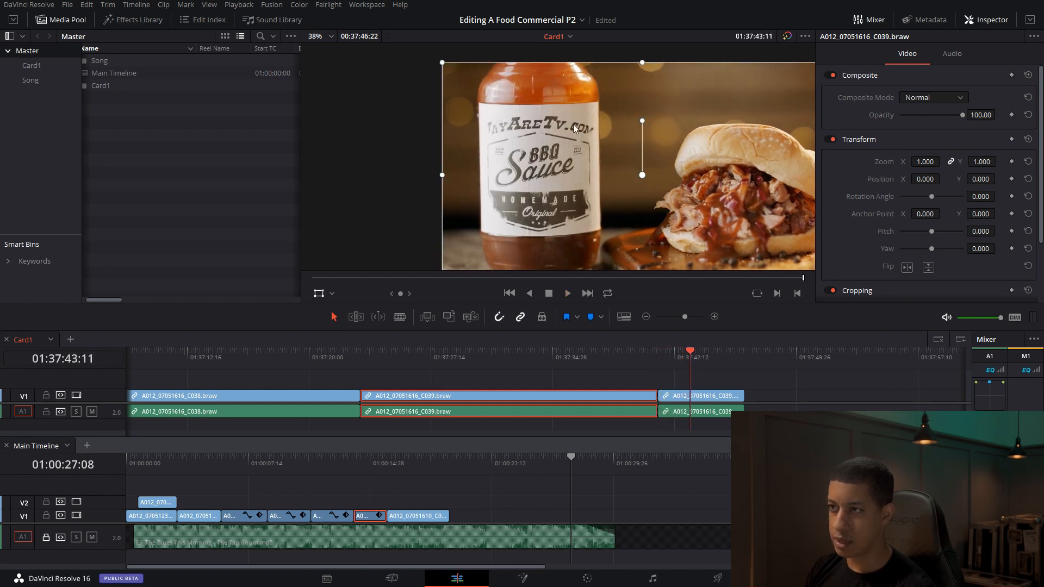
drag(696, 356, 683, 358)
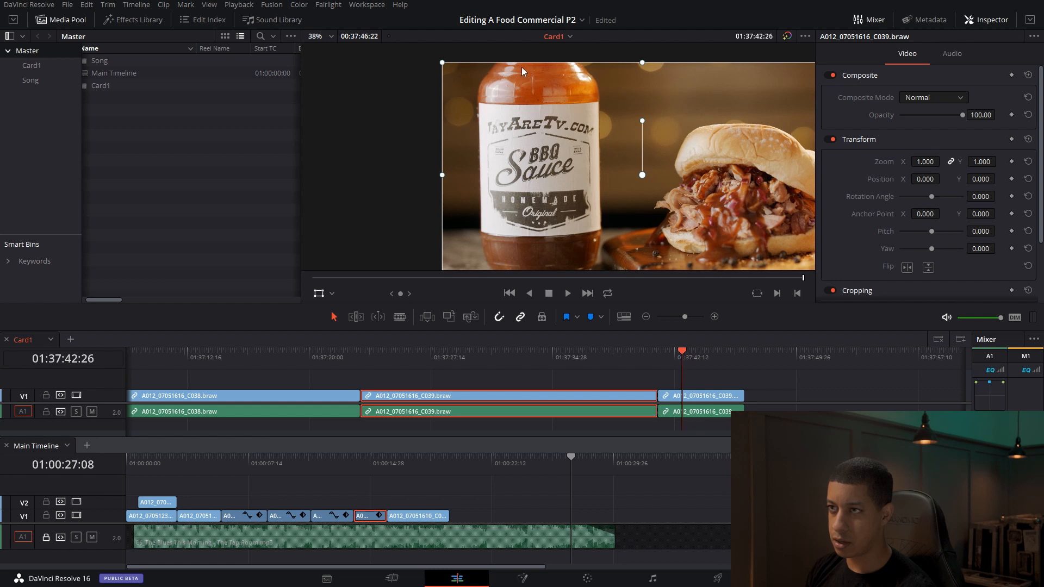
scroll(524, 68, up, 8)
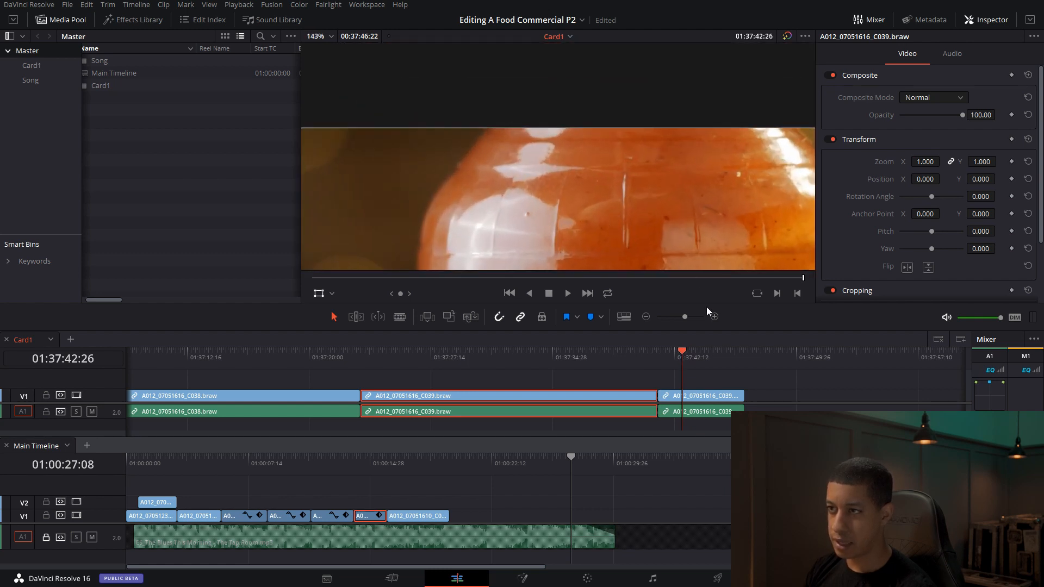
Step: Split the last C039 clip on the Card1 timeline at 01:37:43:24, after the sauce bottle lands beside the sandwich
mouse_move(682, 354)
mouse_down()
mouse_move(659, 357)
mouse_move(689, 352)
mouse_up()
scroll(632, 228, down, 2)
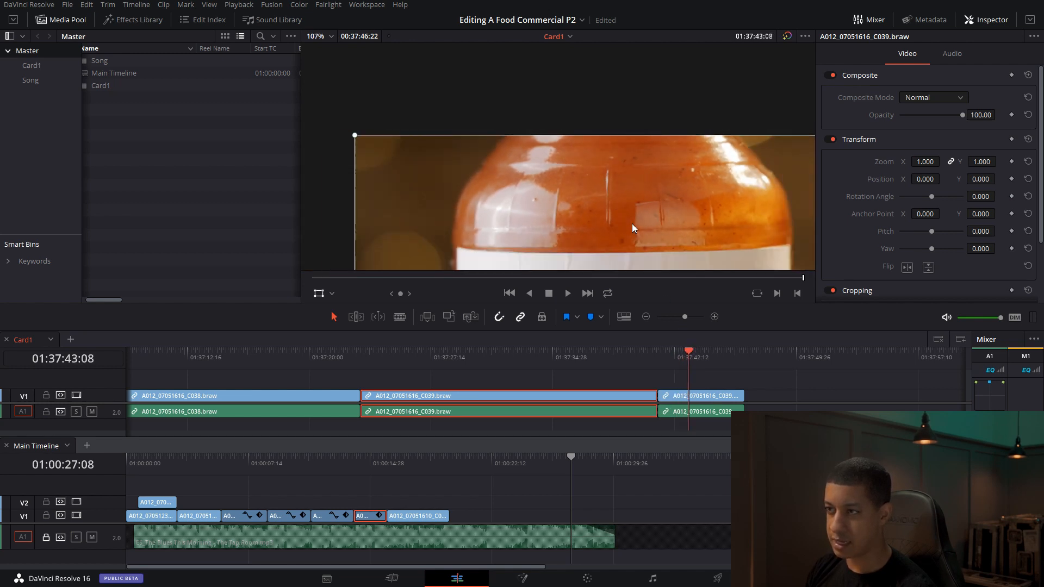
scroll(633, 229, down, 4)
click(695, 353)
drag(696, 356, 659, 360)
scroll(635, 232, down, 3)
key(space)
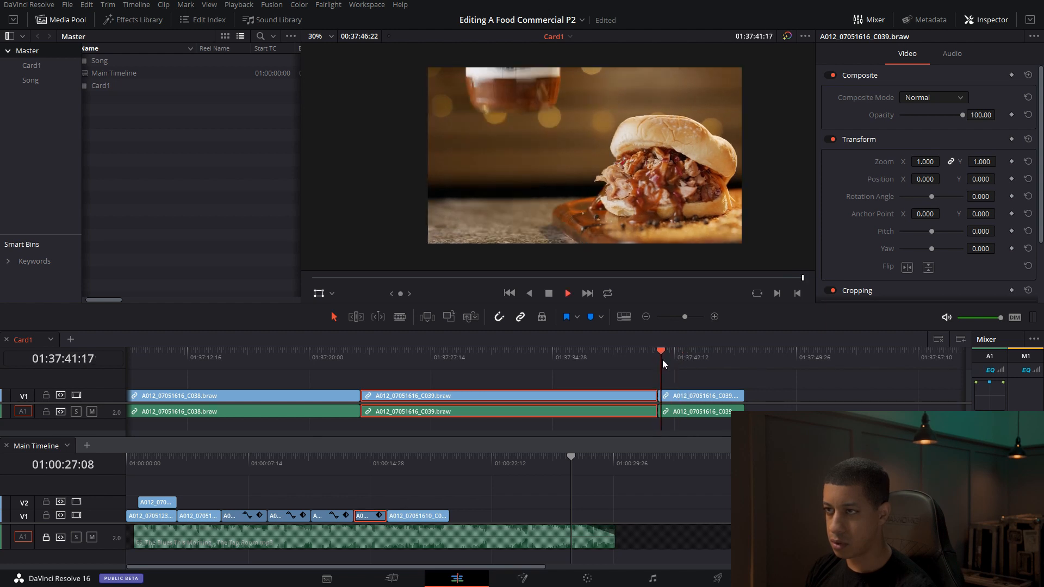
key(space)
key(space)
key(space)
key(ctrl+b)
Step: Add the split-off bottle-landing section of C039 from Card1 to the end of V1 in the Main Timeline
click(683, 395)
click(749, 384)
click(496, 521)
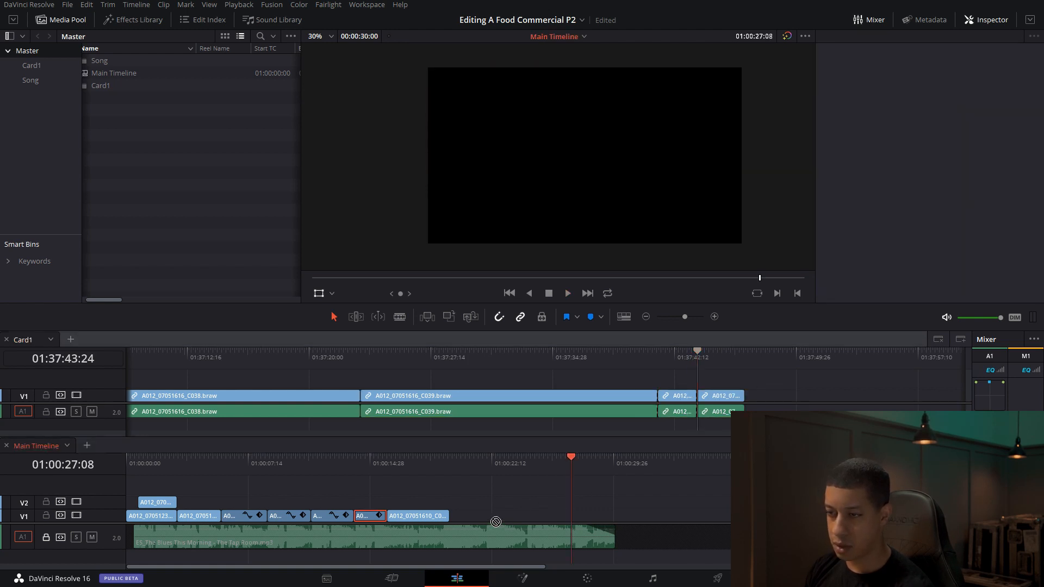
click(682, 397)
drag(678, 396, 453, 516)
Step: Play the end of the Main Timeline repeatedly to examine how the C032 sandwich shot leads into the closing clips
drag(455, 463, 396, 470)
key(space)
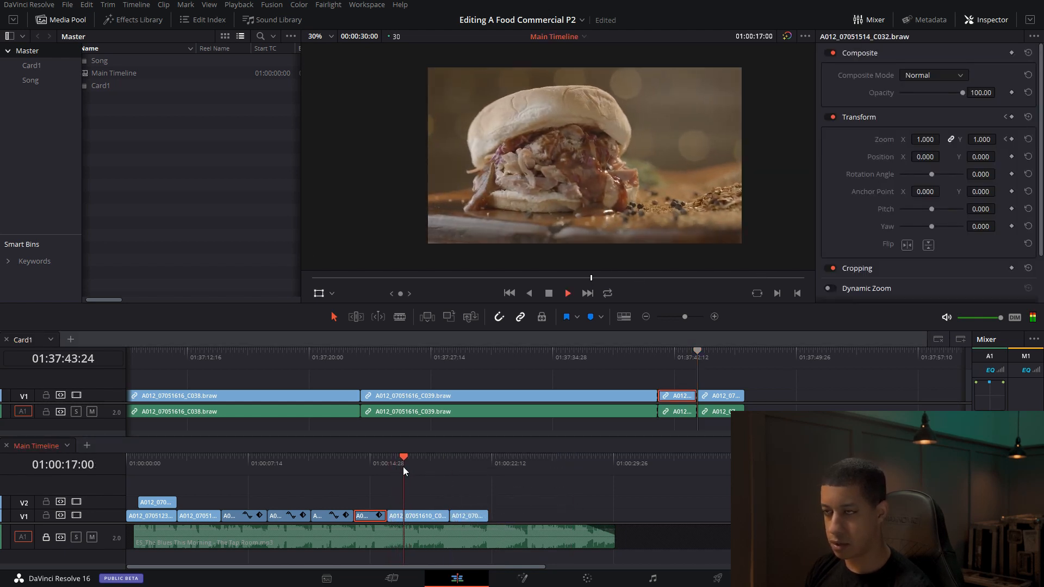
key(space)
drag(442, 471, 354, 468)
key(space)
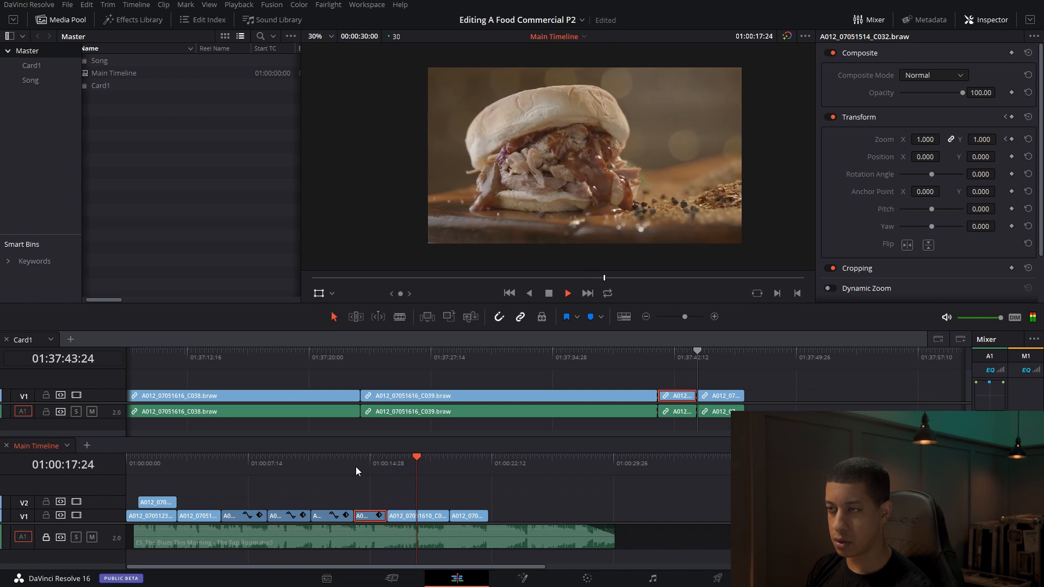
drag(425, 472, 328, 470)
key(space)
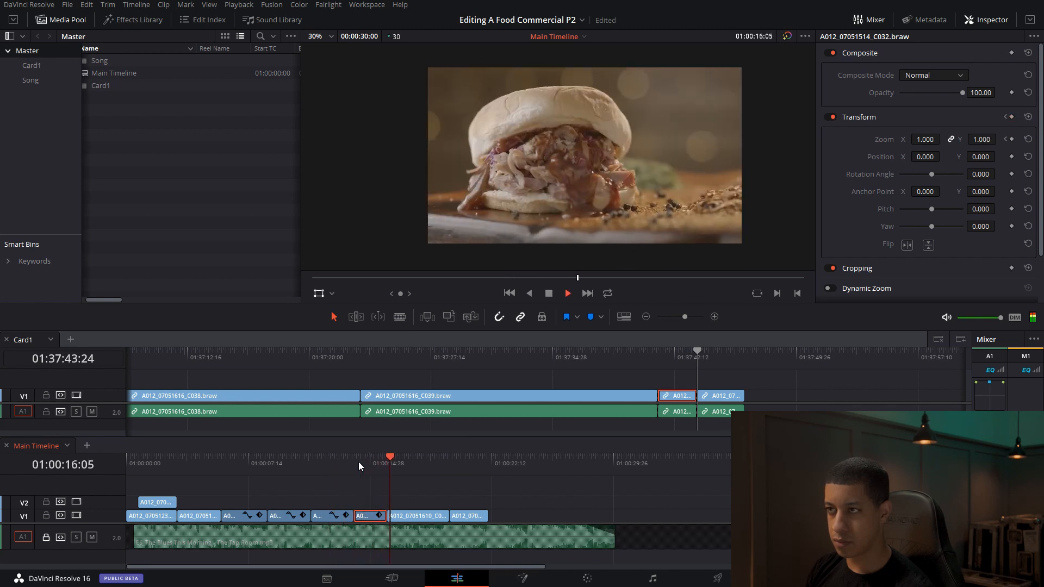
key(space)
Step: Move the C036 clip past the end of the song and place the C039 bottle shot directly after C032 on V1
drag(439, 518, 670, 518)
drag(478, 521, 416, 518)
click(372, 469)
key(space)
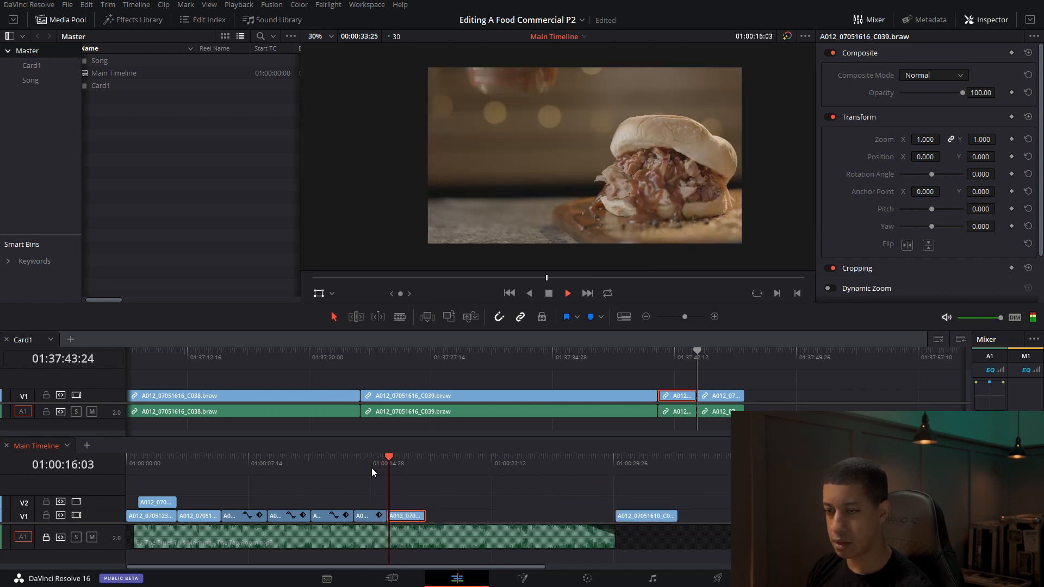
key(space)
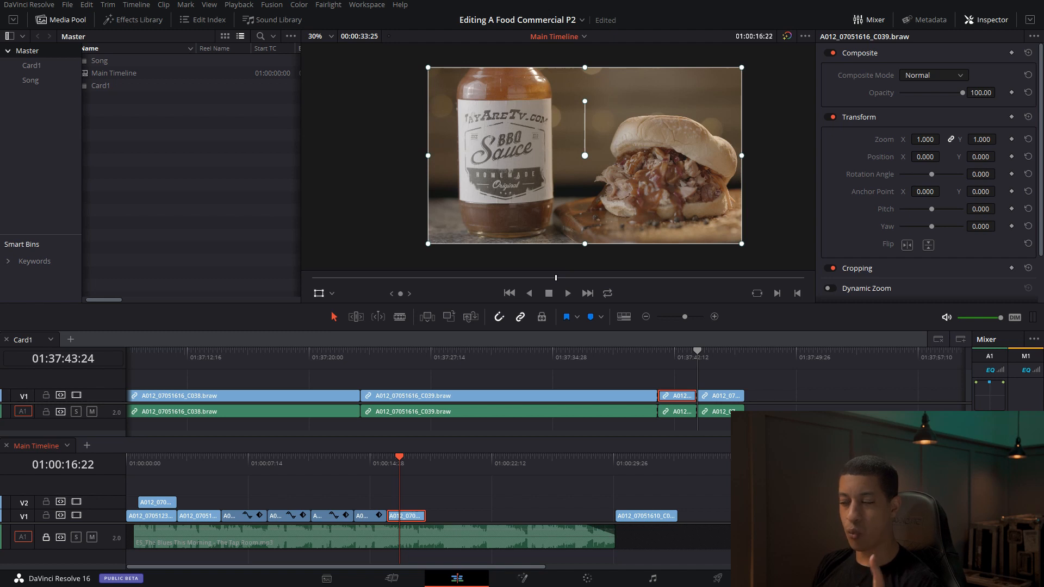
Step: Open a File Explorer window and move it off to the side of the editing screen
key(super+e)
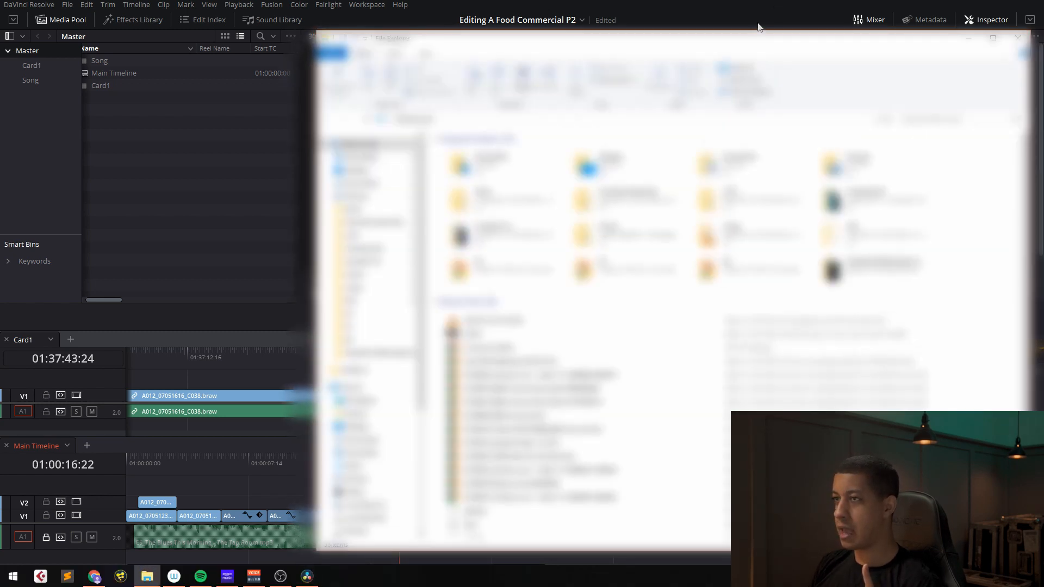
drag(745, 44, 1043, 28)
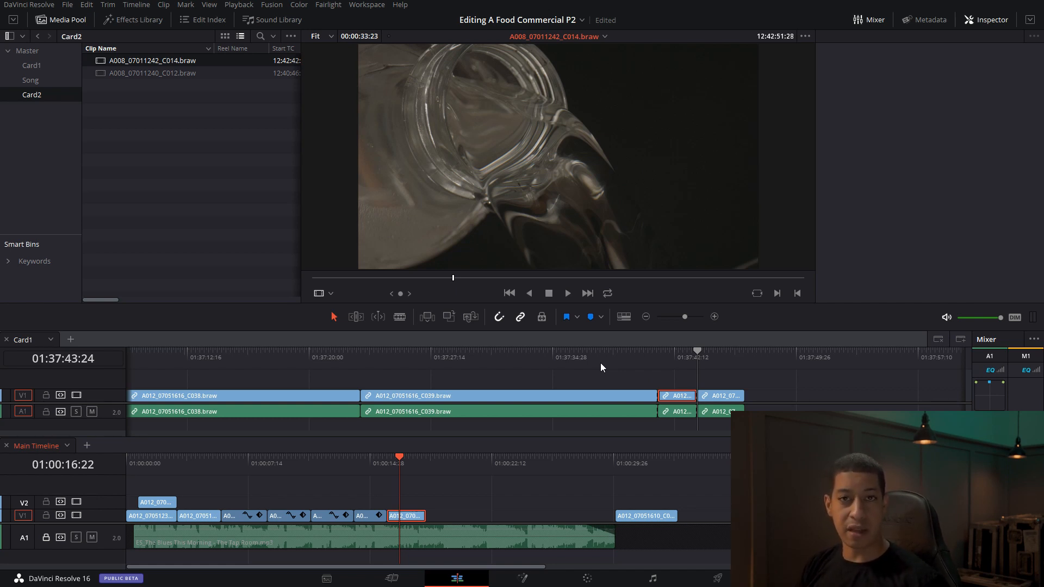
Step: Preview the water-pour footage in A008_07011240_C012.braw from the Card2 bin
double_click(96, 72)
drag(439, 279, 397, 275)
key(space)
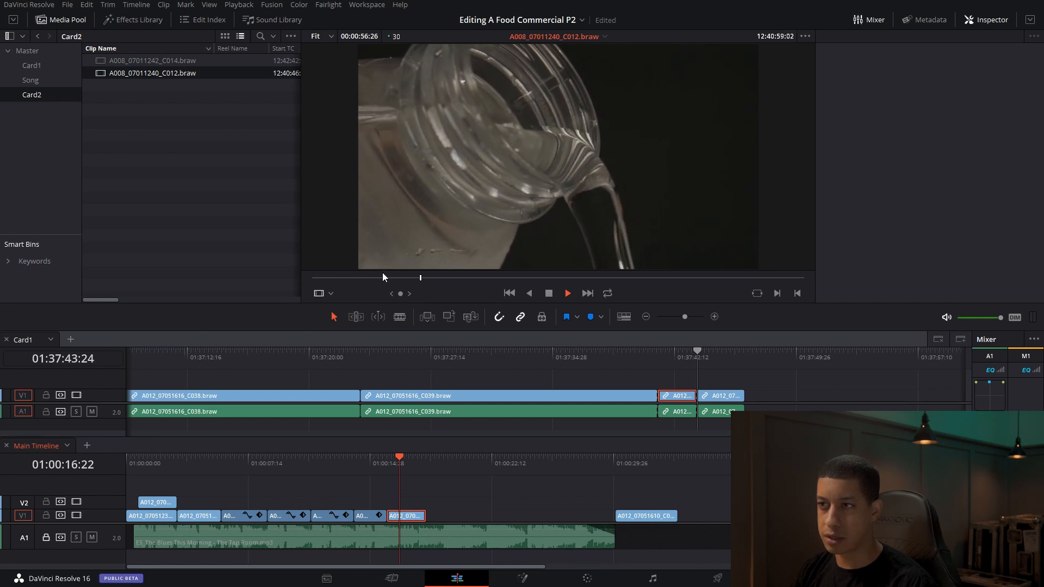
click(486, 277)
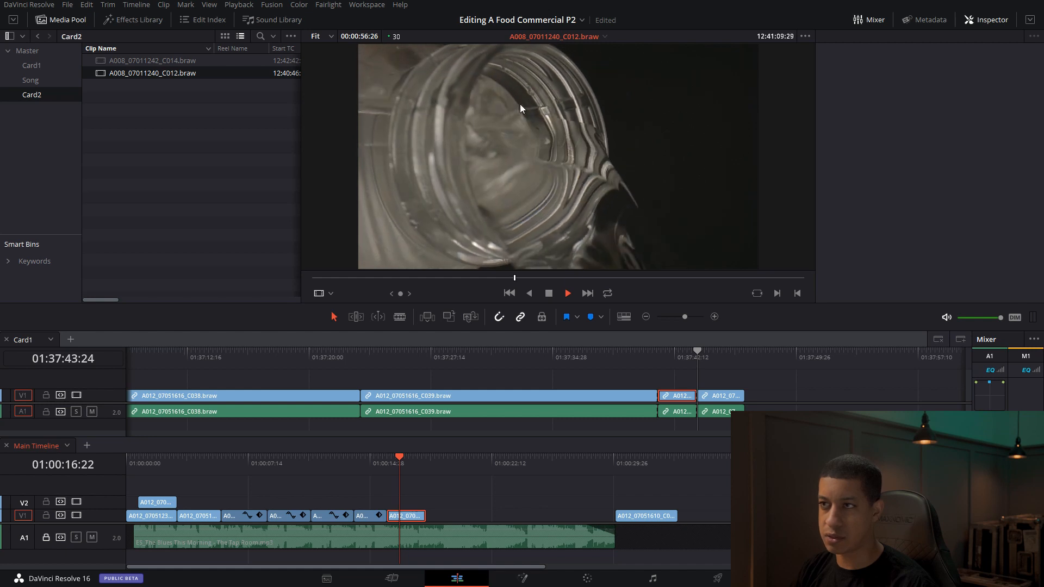
key(space)
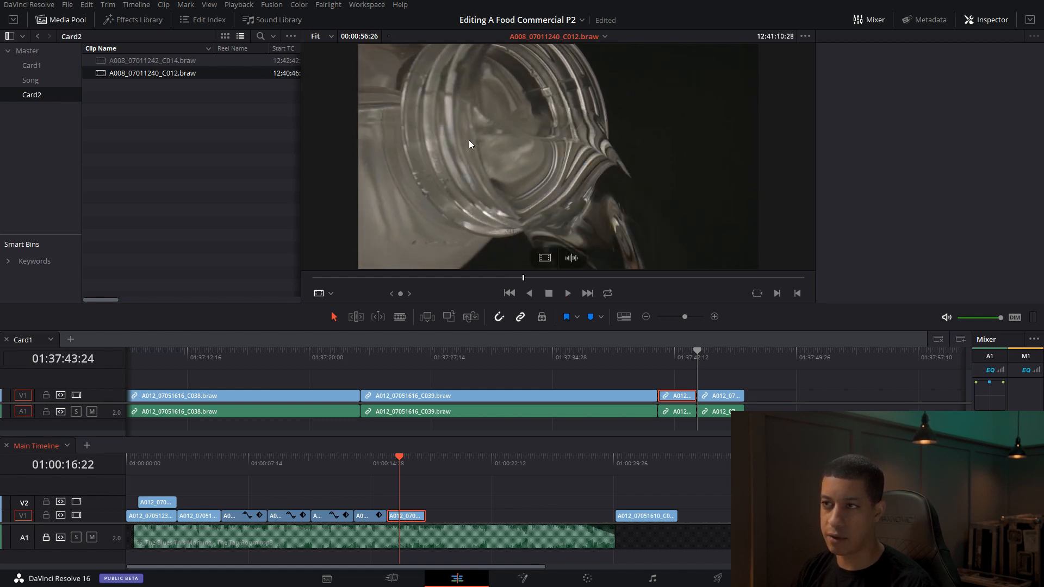
key(space)
key(space)
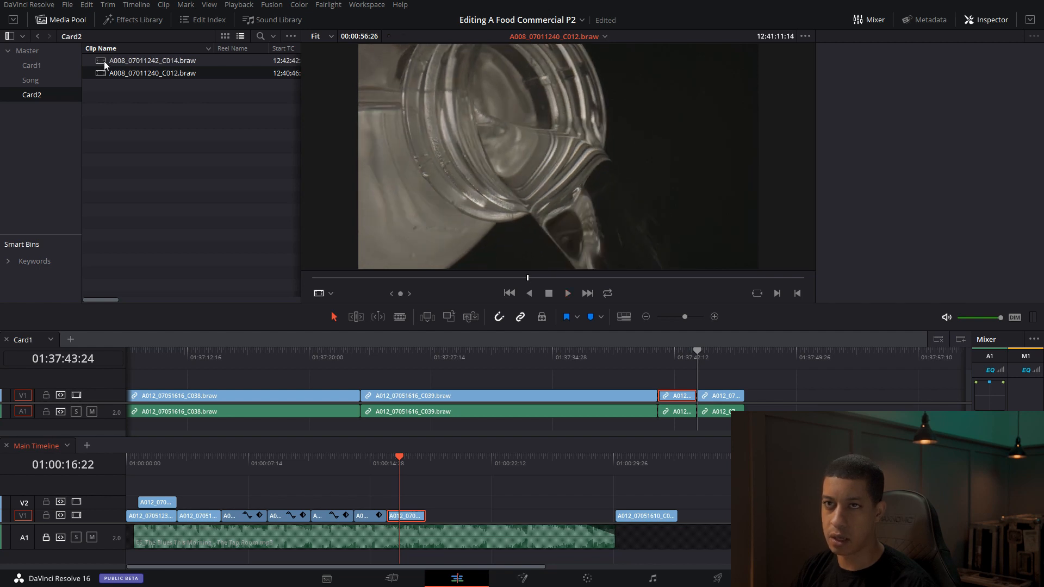
Step: Mark a 2:17 water-pour section of A008_07011242_C014.braw ending at 12:42:55:12 and place it on V3 above the C032 clip
double_click(104, 62)
drag(456, 276, 483, 280)
key(space)
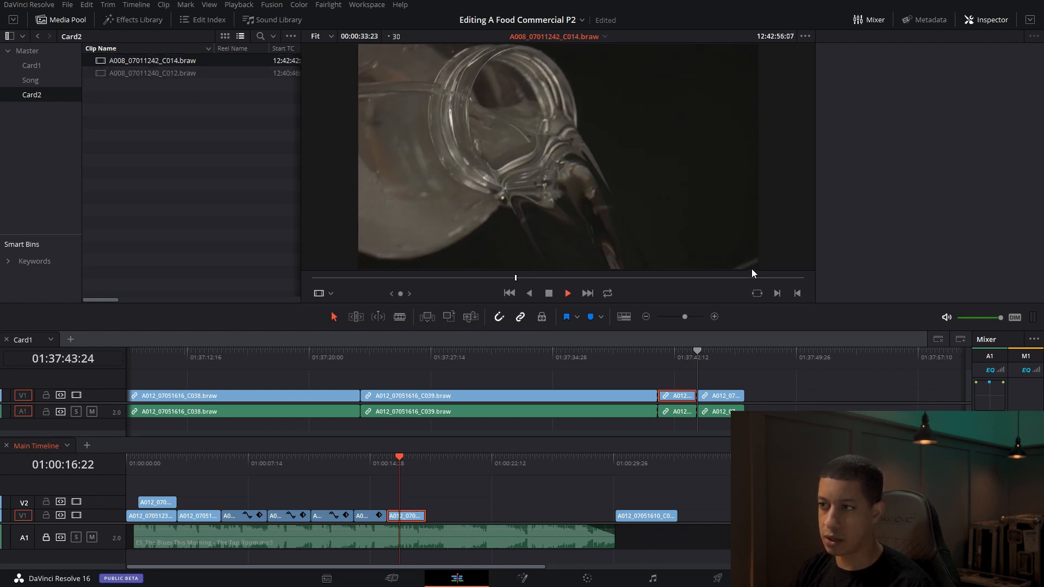
key(space)
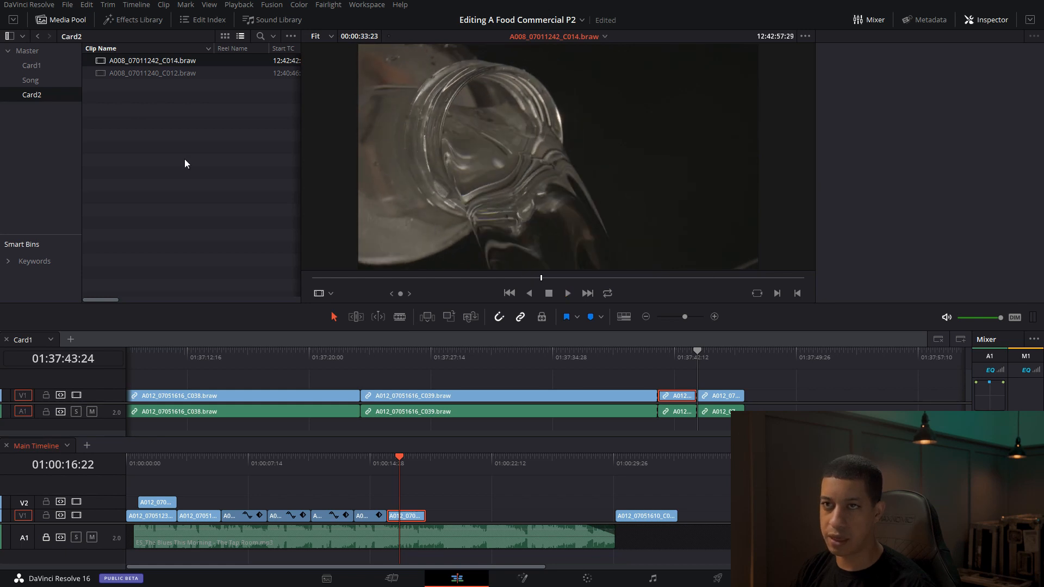
drag(543, 278, 555, 279)
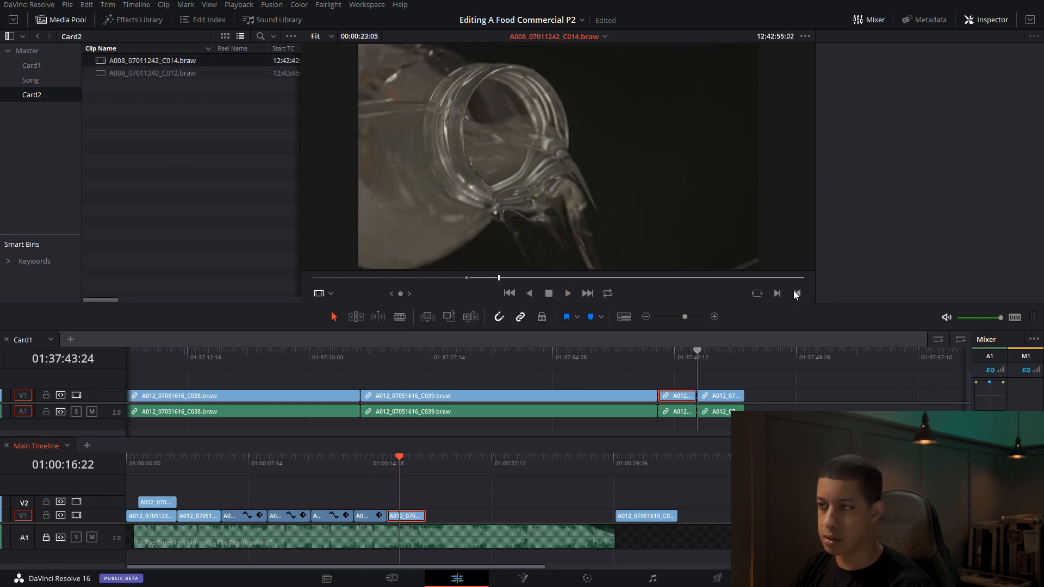
click(797, 293)
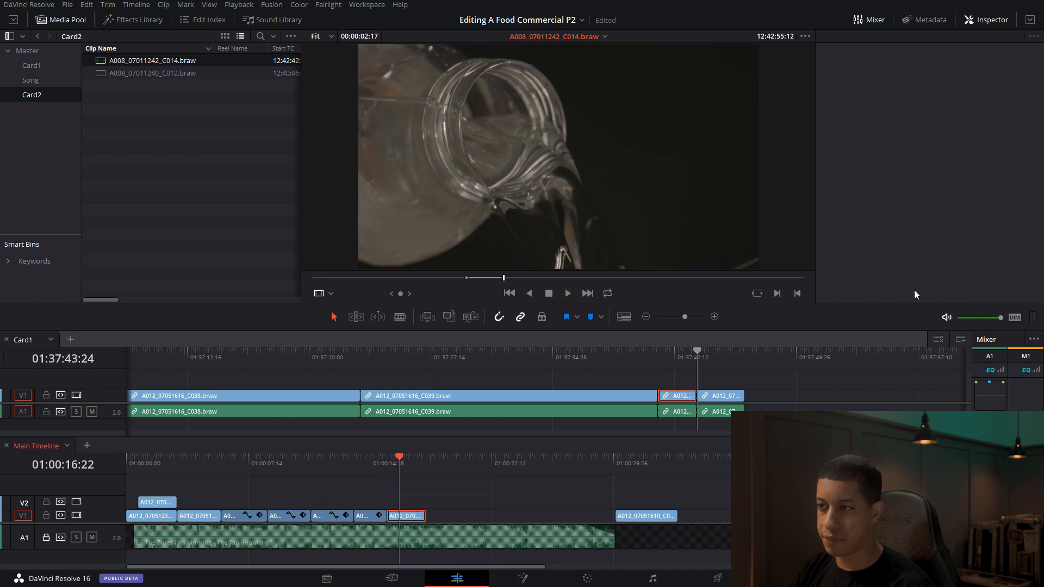
drag(544, 258, 381, 479)
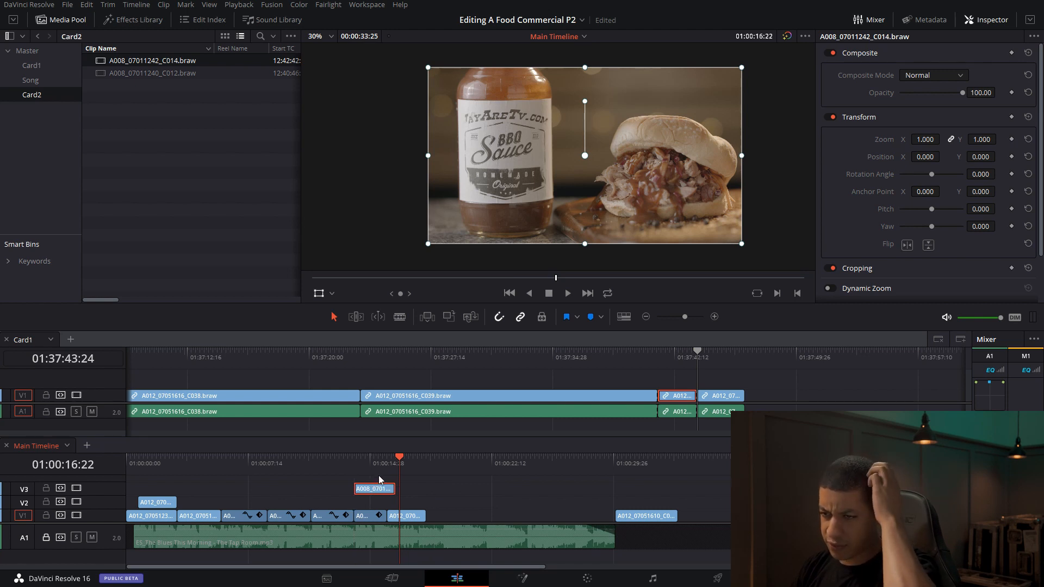
Step: Shift the third through seventh V1 clips later to open a gap, and place the water-pour clip on V2 at the gap's start
click(284, 460)
drag(284, 460, 178, 461)
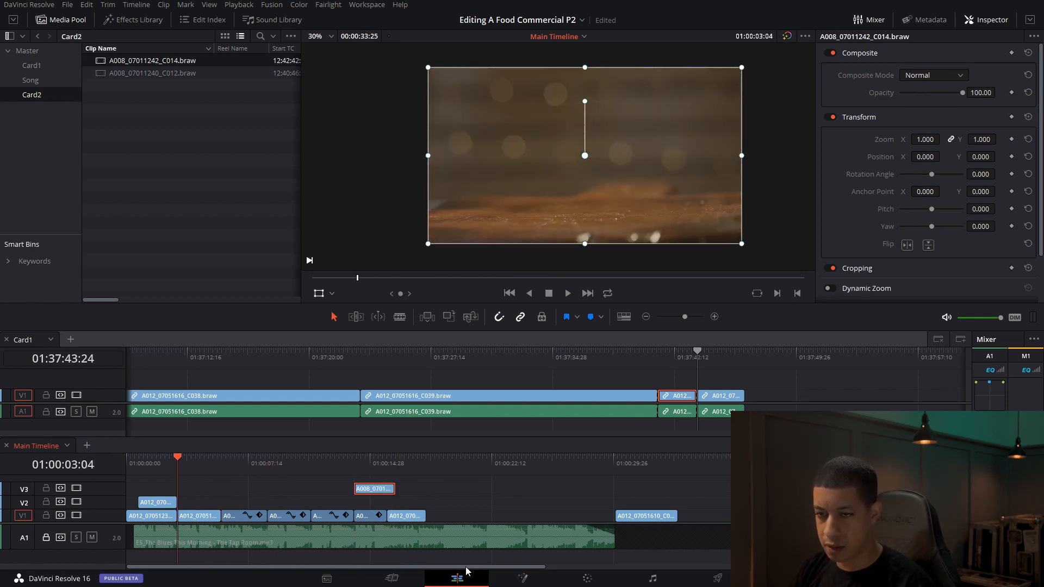
key(space)
click(227, 461)
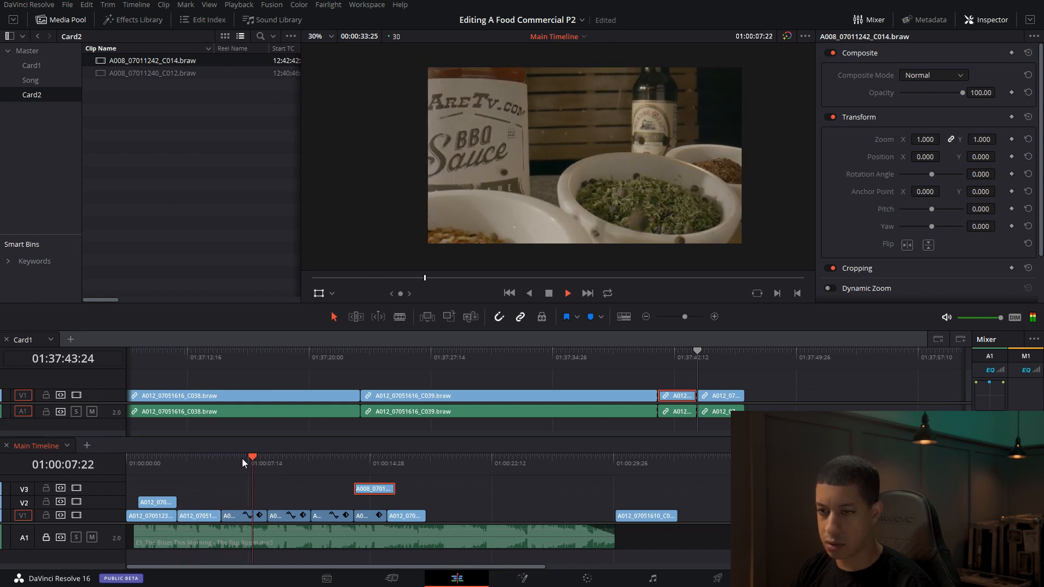
click(239, 460)
mouse_move(231, 459)
mouse_down()
mouse_move(191, 458)
mouse_move(266, 470)
mouse_move(236, 463)
mouse_up()
drag(448, 518, 249, 517)
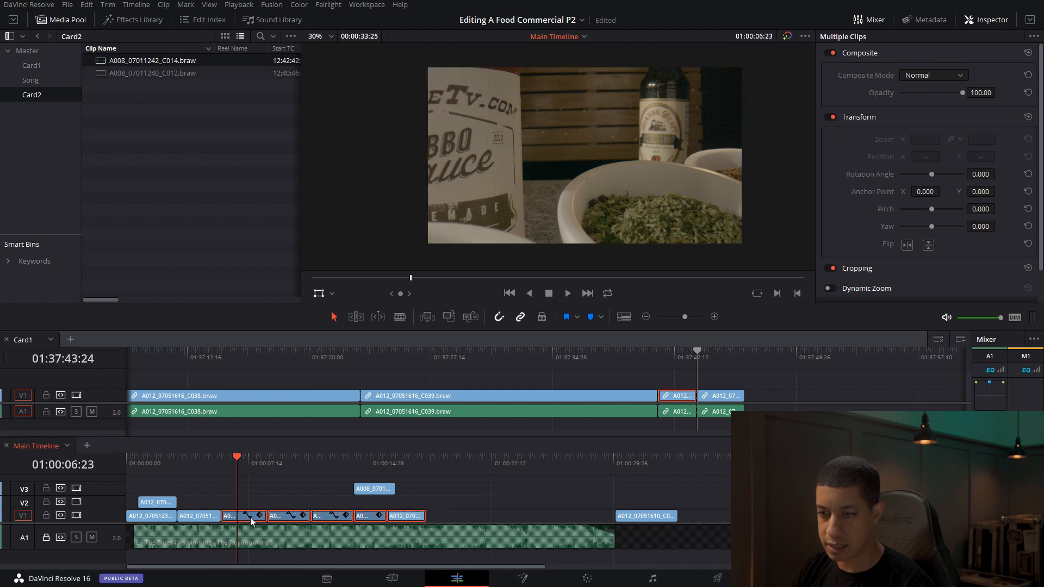
click(249, 484)
drag(230, 518, 321, 520)
drag(374, 489, 246, 497)
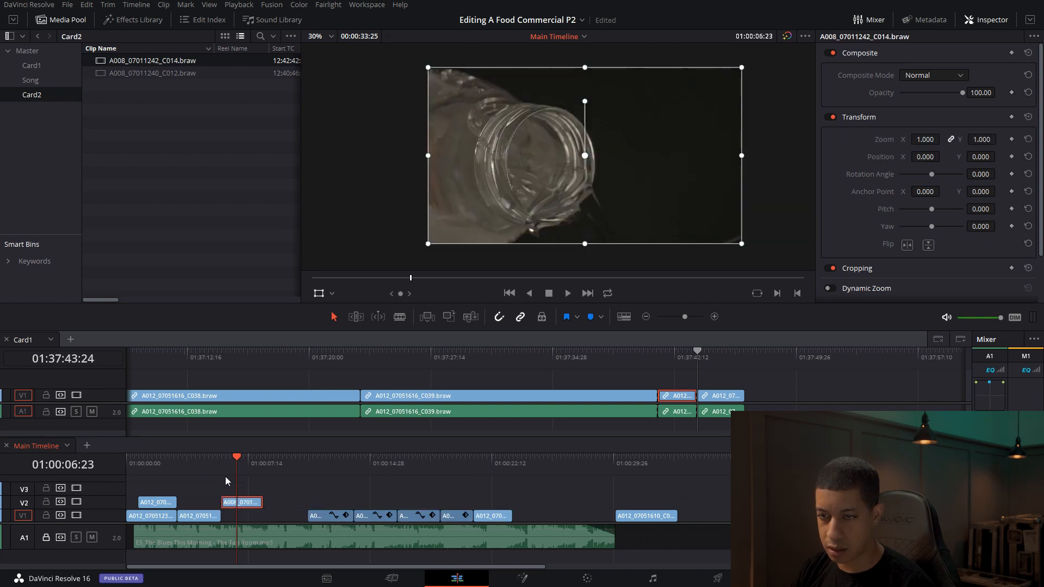
Step: Extend the end of the water-pour clip to 01:00:08:19 and move it down to V1
click(196, 465)
key(space)
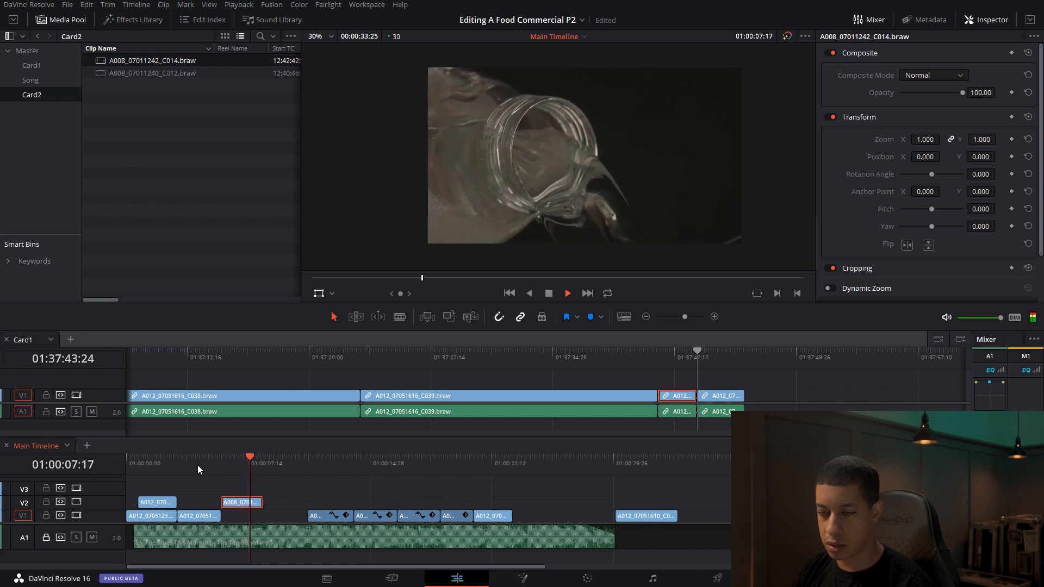
key(space)
click(263, 459)
key(space)
key(space)
mouse_move(261, 503)
mouse_down()
mouse_move(268, 510)
mouse_move(244, 516)
mouse_up()
Step: Delete the gap after the water-pour clip on V1 and play across the new cut
click(282, 515)
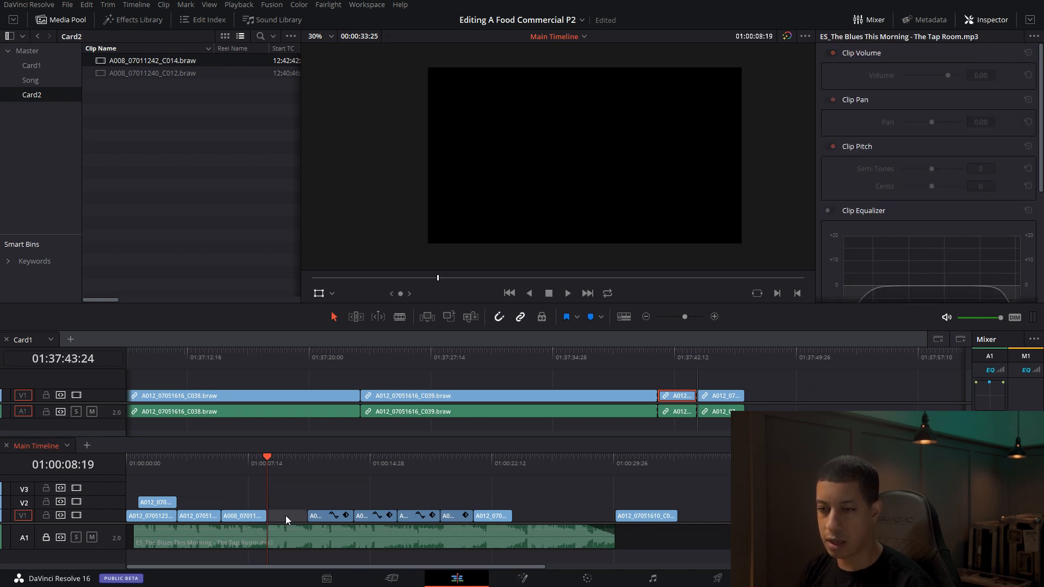
key(Delete)
click(251, 459)
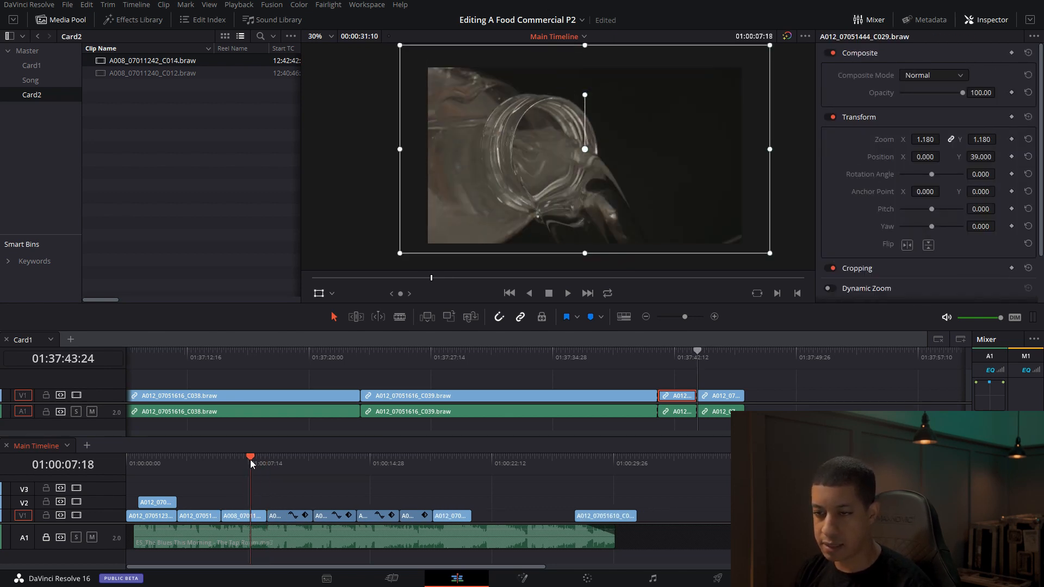
key(space)
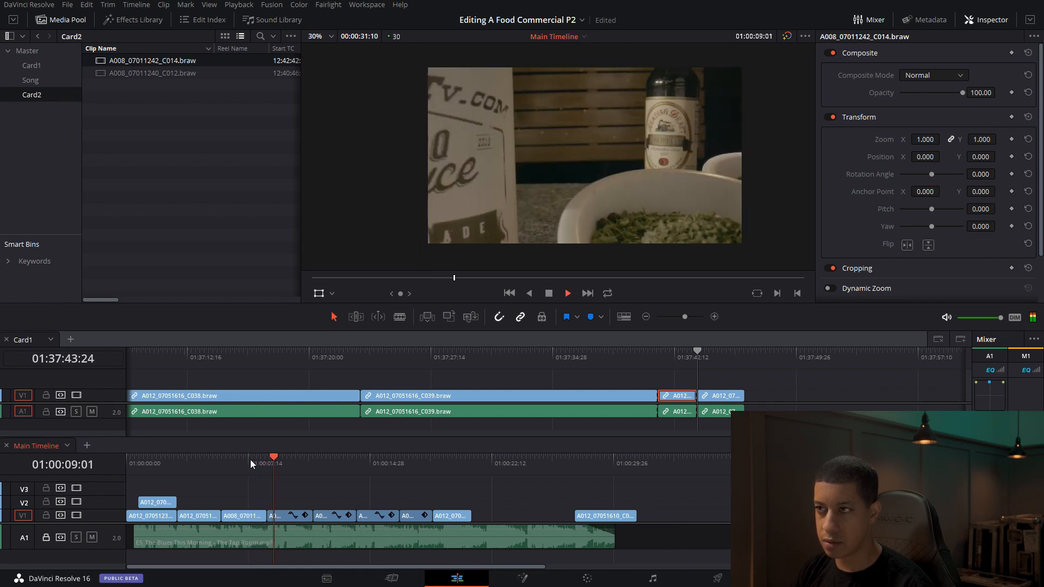
key(space)
Step: Review the closing C039 bottle shot and delete the stray C036 clip near the end of V1
click(429, 459)
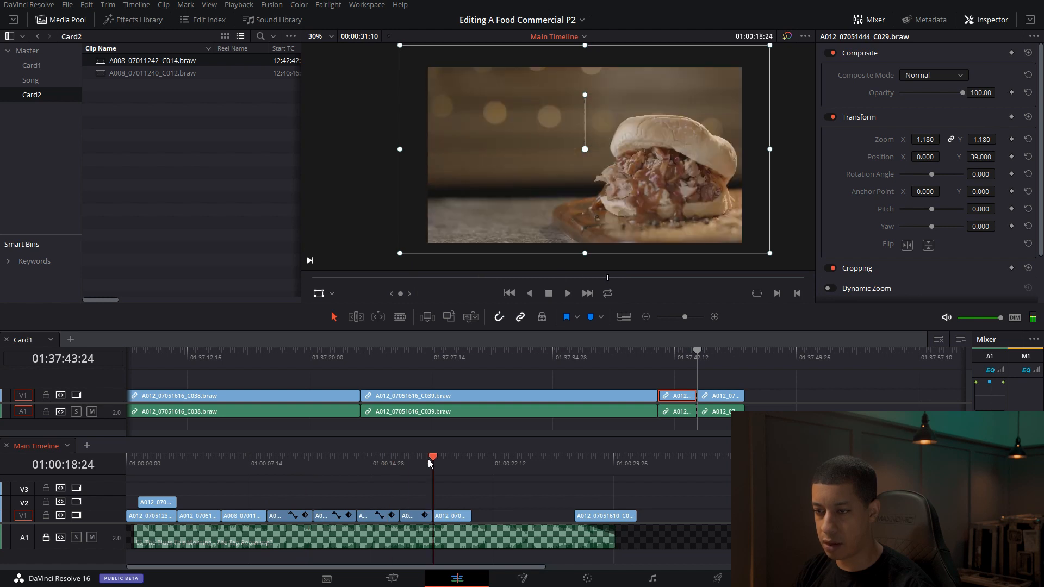
key(space)
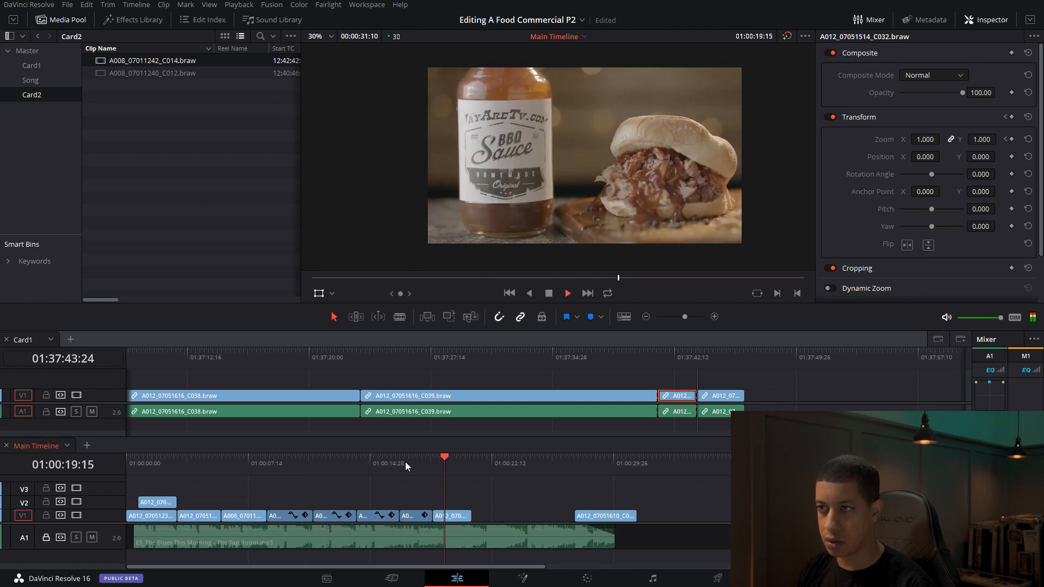
key(space)
drag(602, 462, 616, 463)
click(590, 517)
key(Delete)
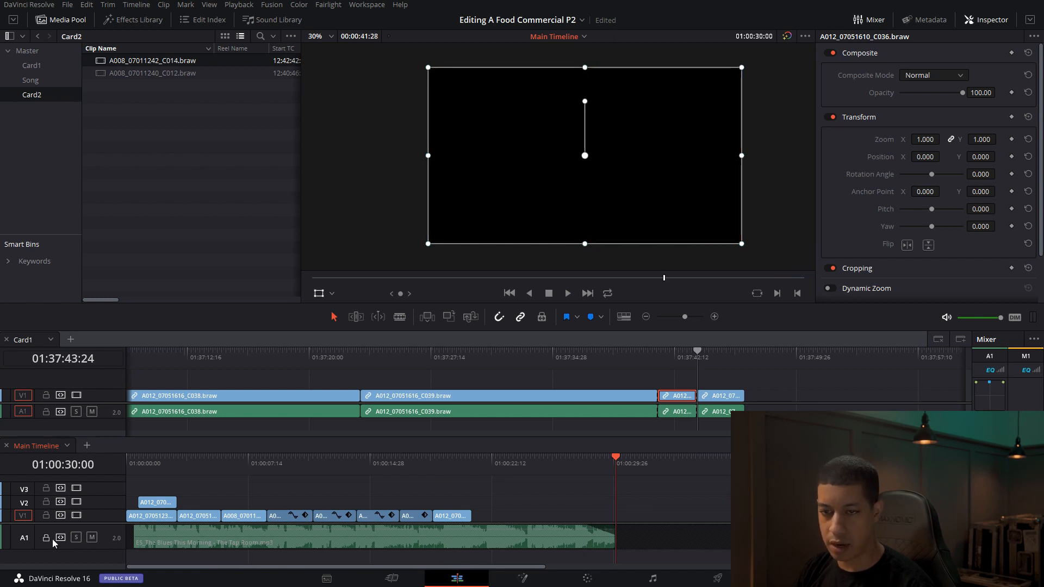
Step: Trim the beginning off the song on A1 and move the remaining audio earlier so it ends just after the last video clip
click(186, 539)
drag(128, 543, 400, 543)
click(471, 461)
drag(554, 548, 422, 547)
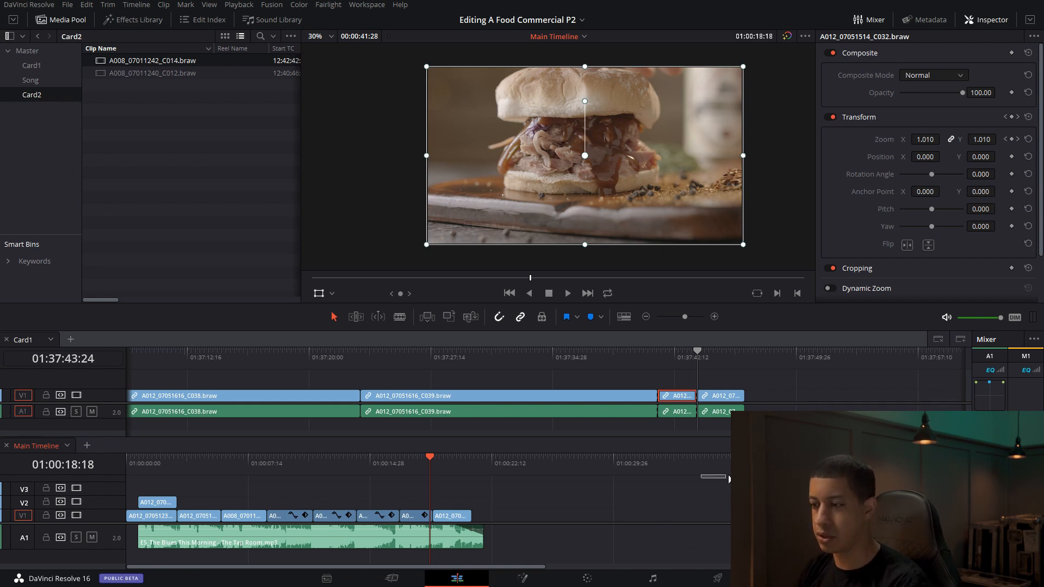
drag(382, 471, 428, 478)
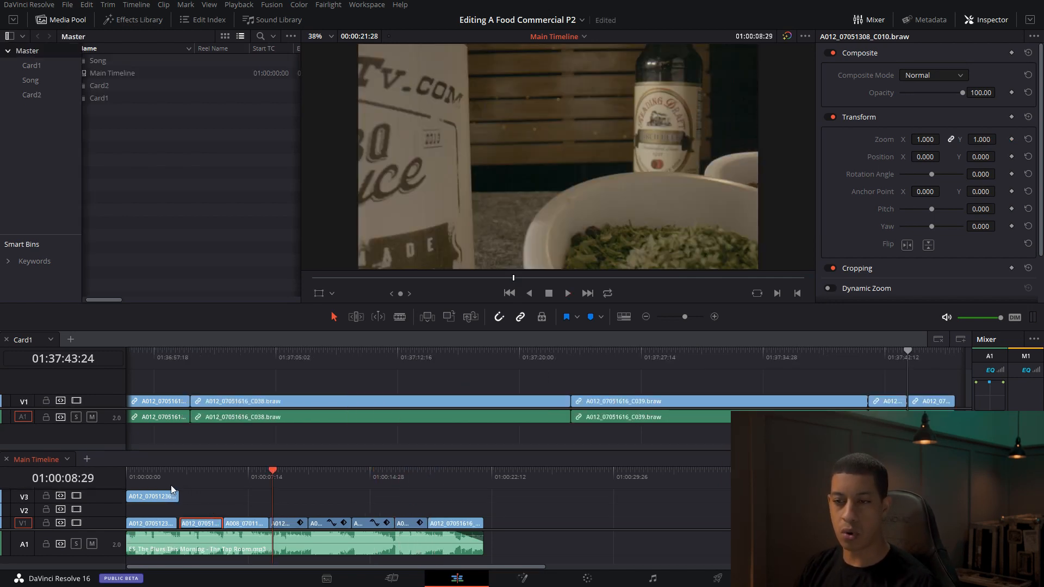
Step: Move the A012_07051236_C005.braw clip from V3 down onto V1 over the opening clip, and return the playhead to the start
drag(150, 477, 140, 476)
click(147, 498)
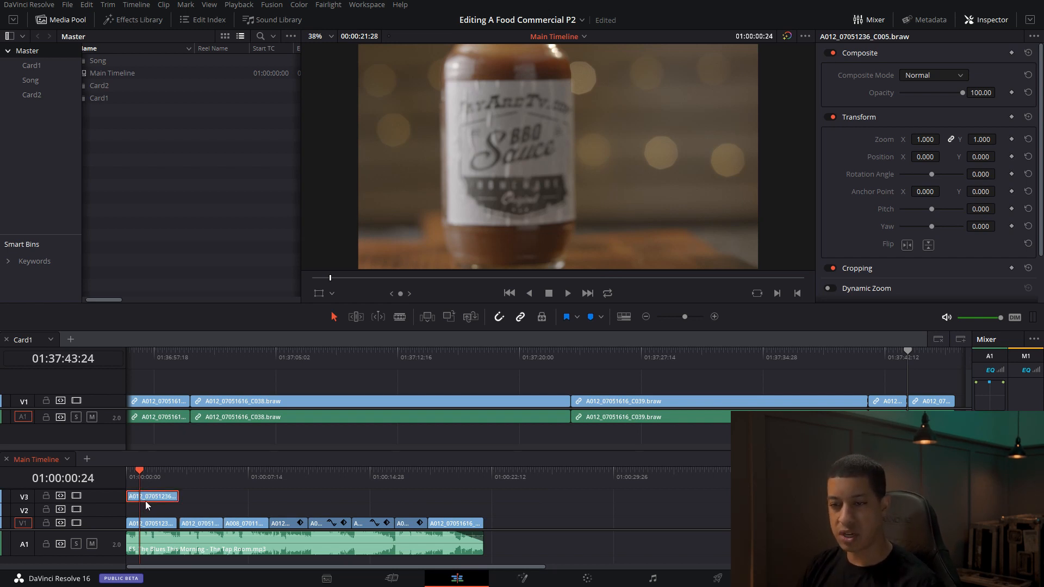
drag(147, 507, 153, 524)
click(155, 524)
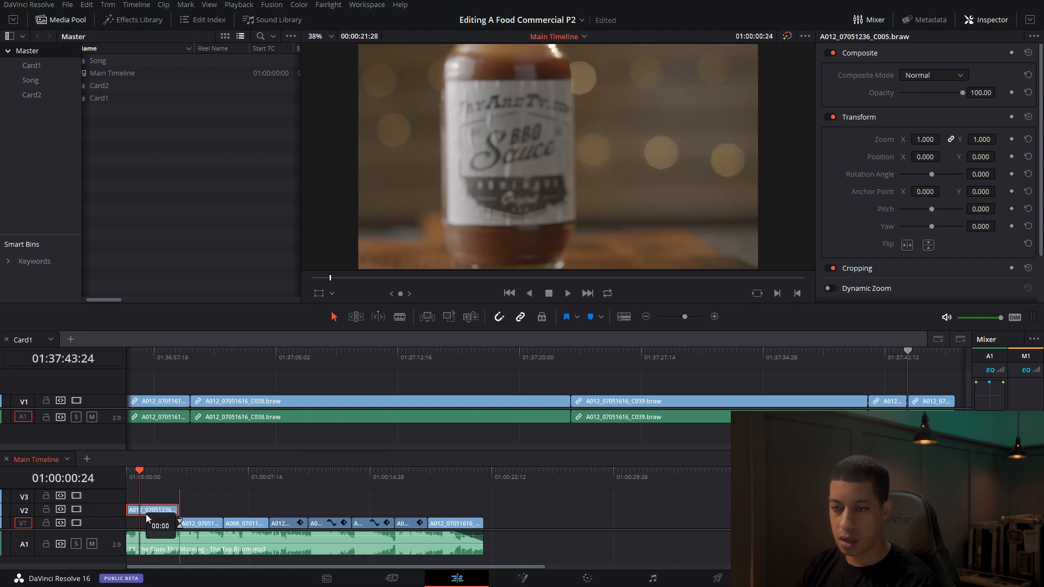
drag(140, 472, 100, 478)
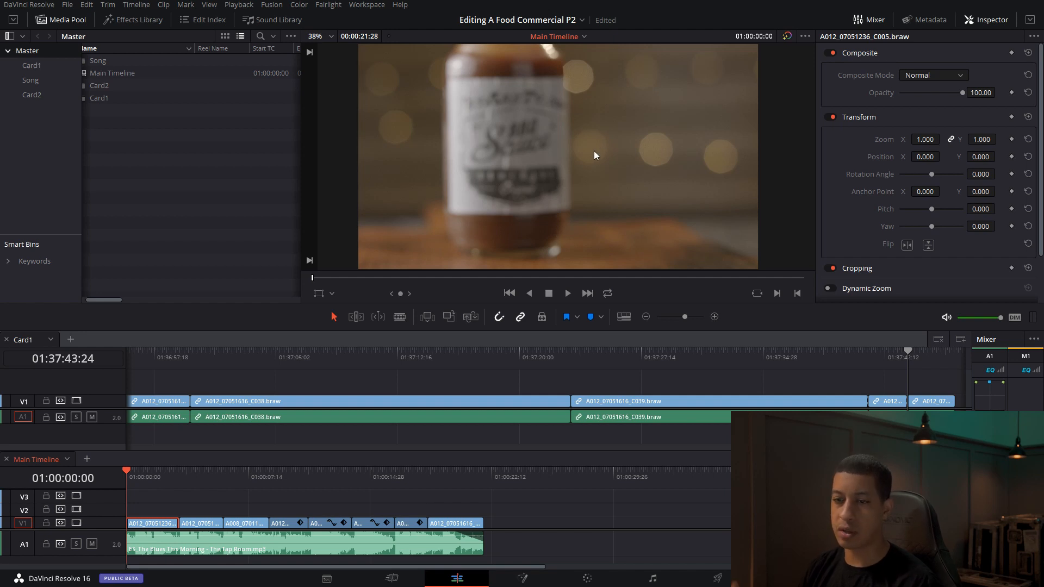
Step: Play the whole Main Timeline in full screen from the start to the end of the closing shot
key(ctrl+f)
key(space)
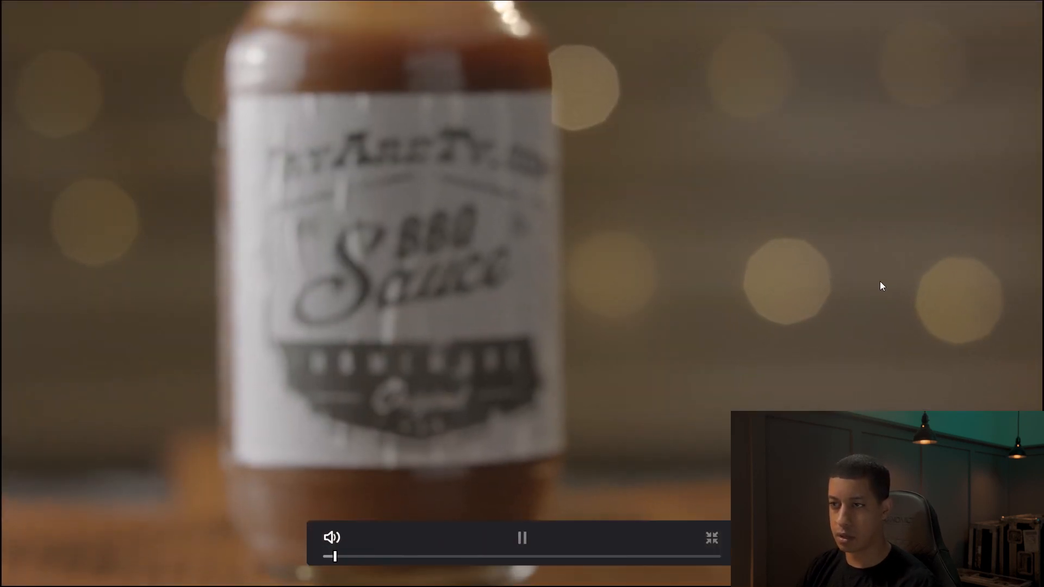
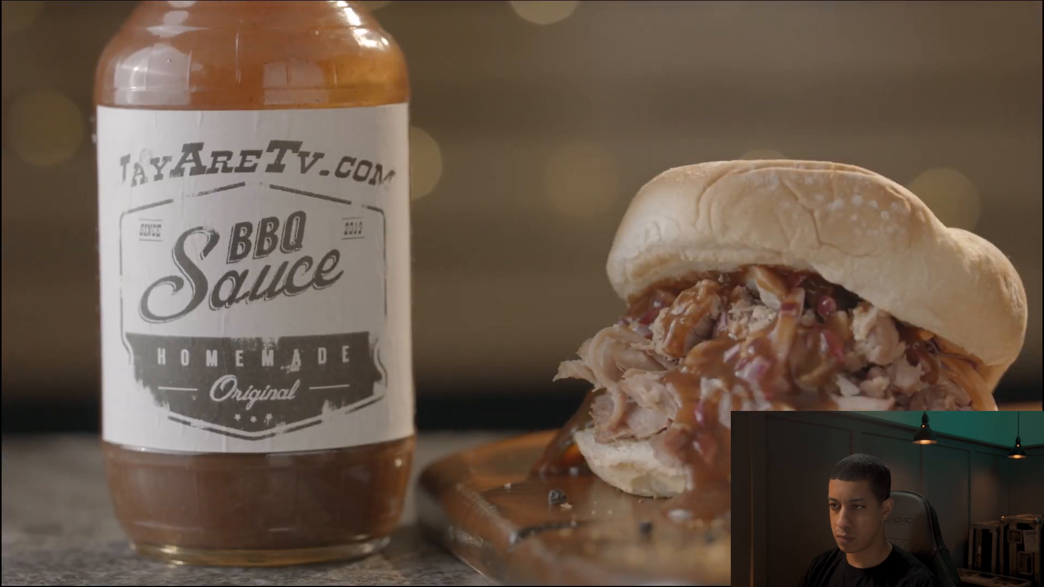
click(711, 539)
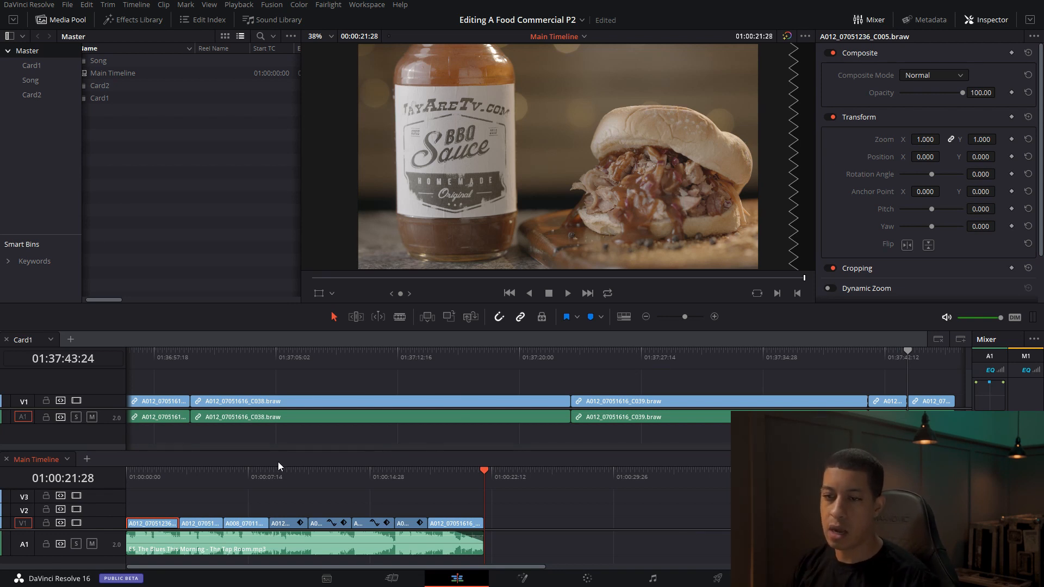
Step: Review the opening BBQ sauce bottle shot in full screen, and scrub the Main Timeline on to the start of the spice-bowl clip
click(147, 477)
drag(145, 479, 143, 480)
key(ctrl+f)
key(space)
key(space)
drag(357, 556, 327, 557)
key(space)
key(space)
key(space)
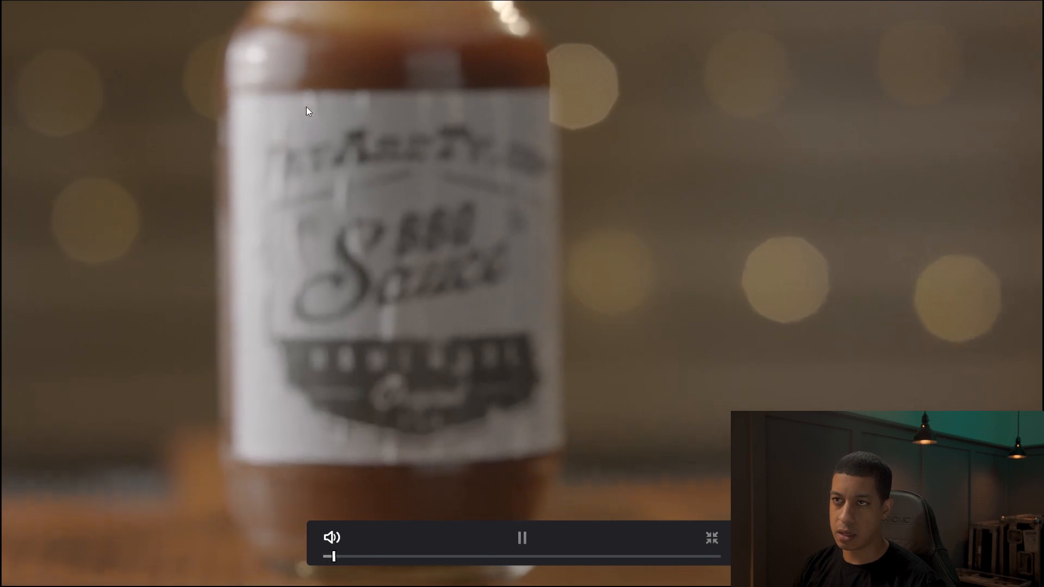
key(space)
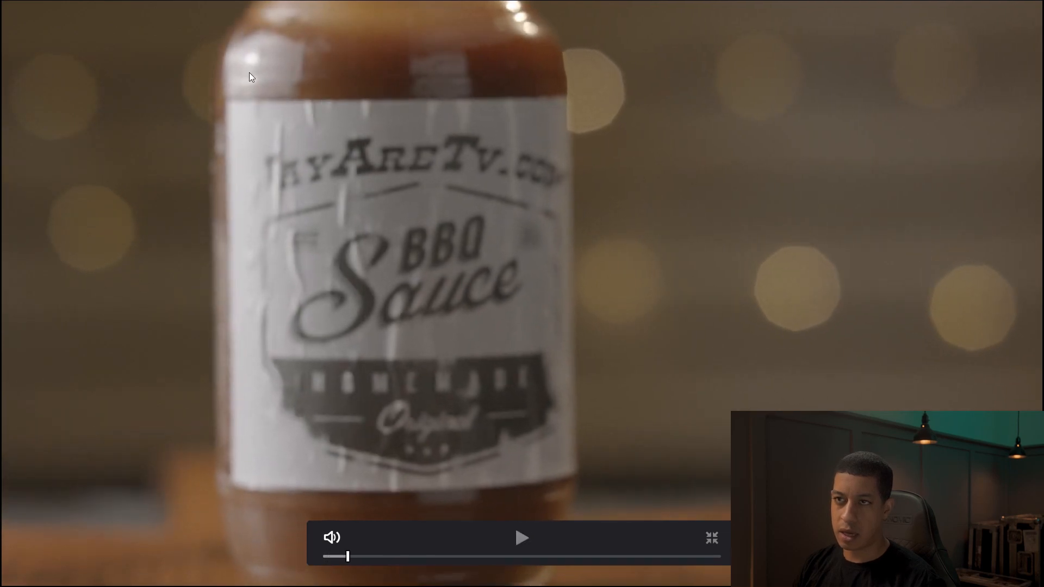
click(712, 533)
drag(212, 483, 301, 455)
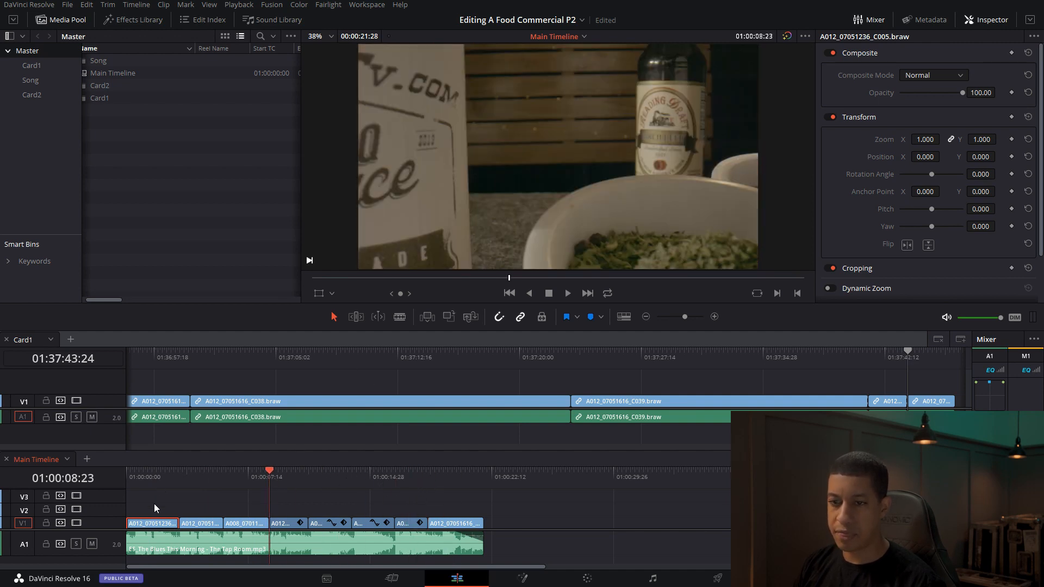
Step: Review the sequence from the start, checking the bottle, tomato, spice, sauce-pour and sandwich shots up to the closing clip
key(Home)
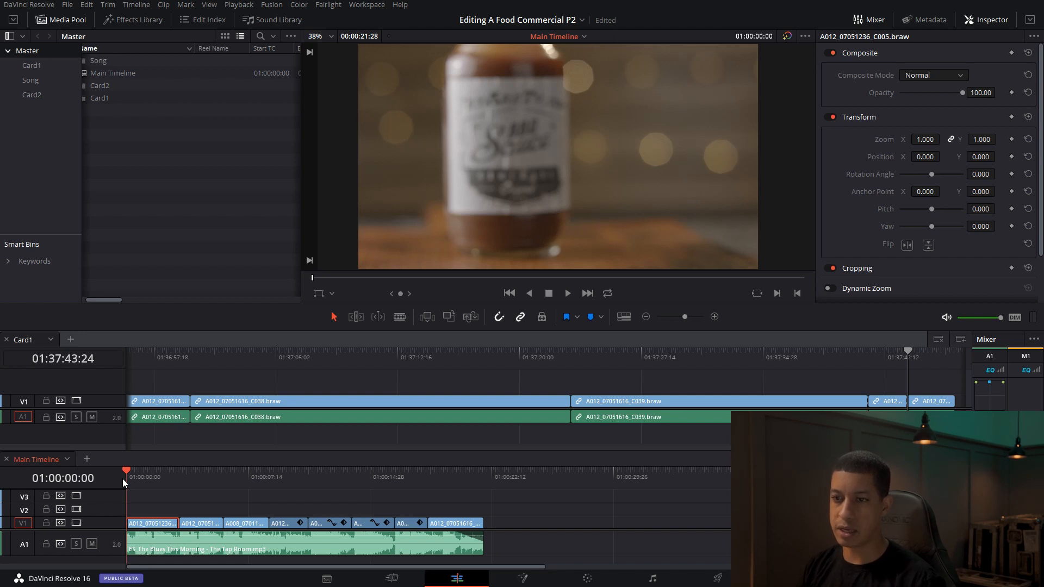
drag(143, 476, 115, 481)
key(space)
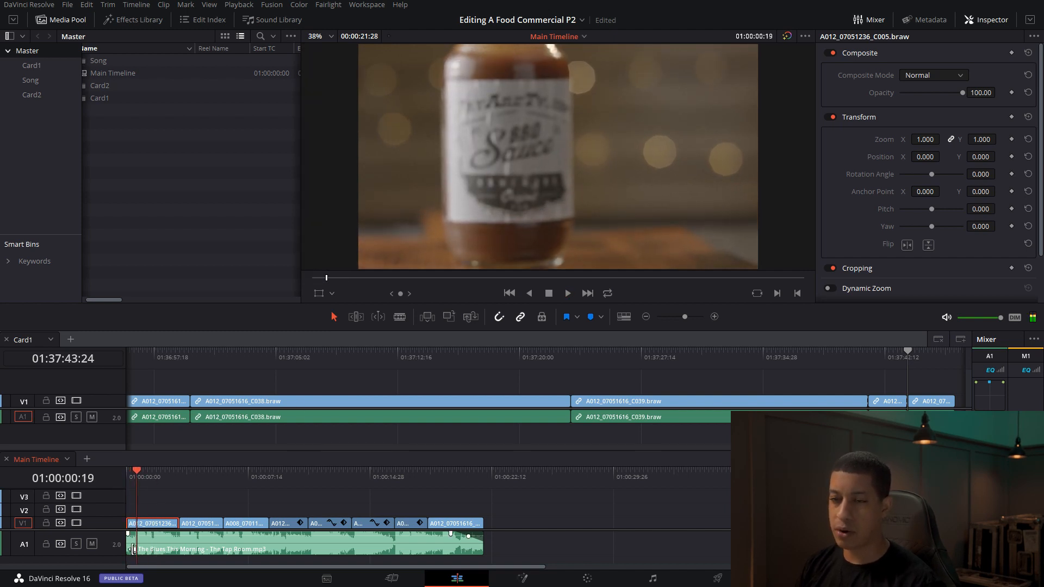
drag(176, 478, 197, 478)
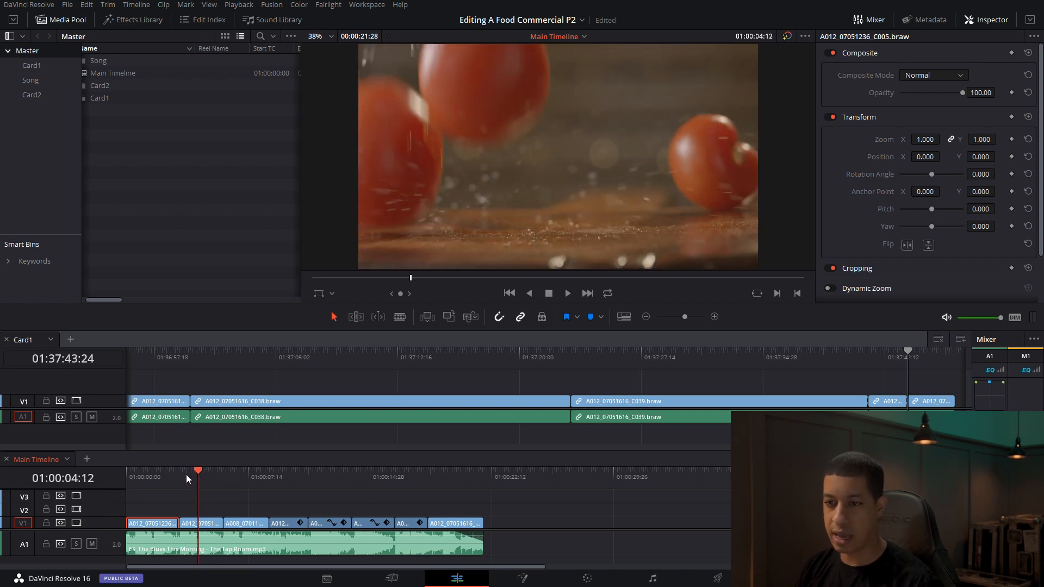
drag(199, 481, 279, 474)
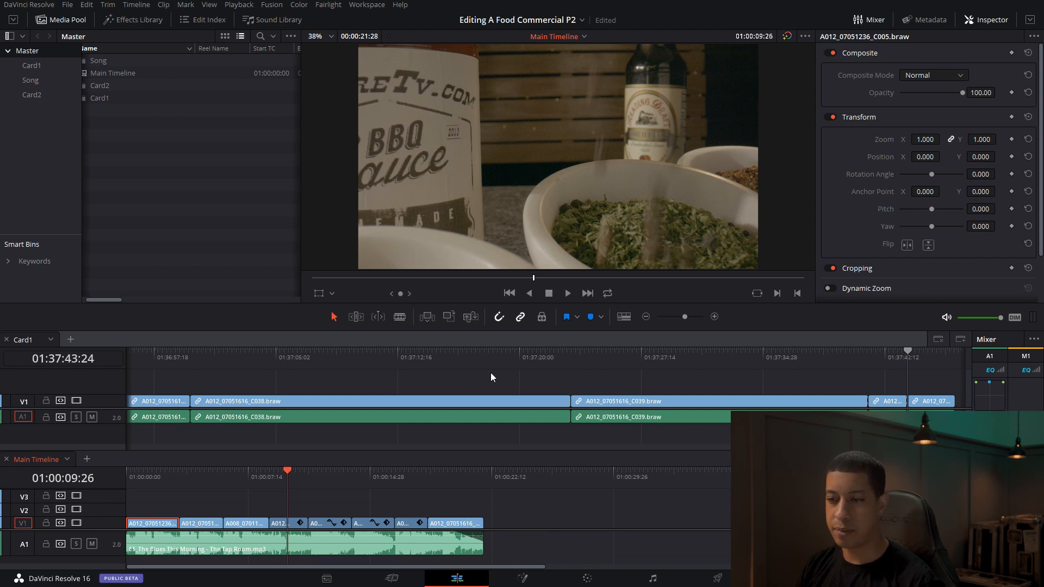
key(space)
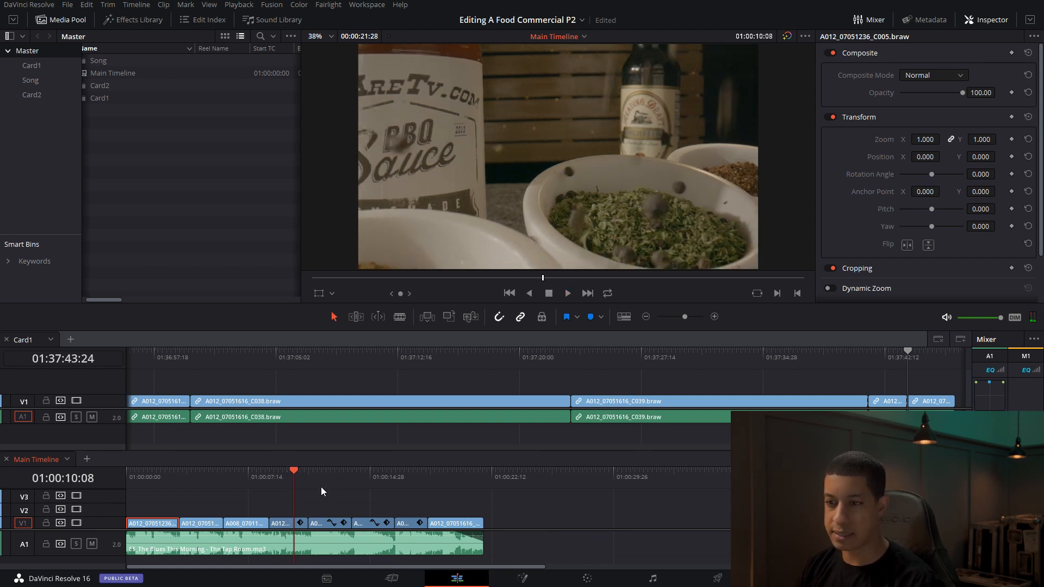
key(space)
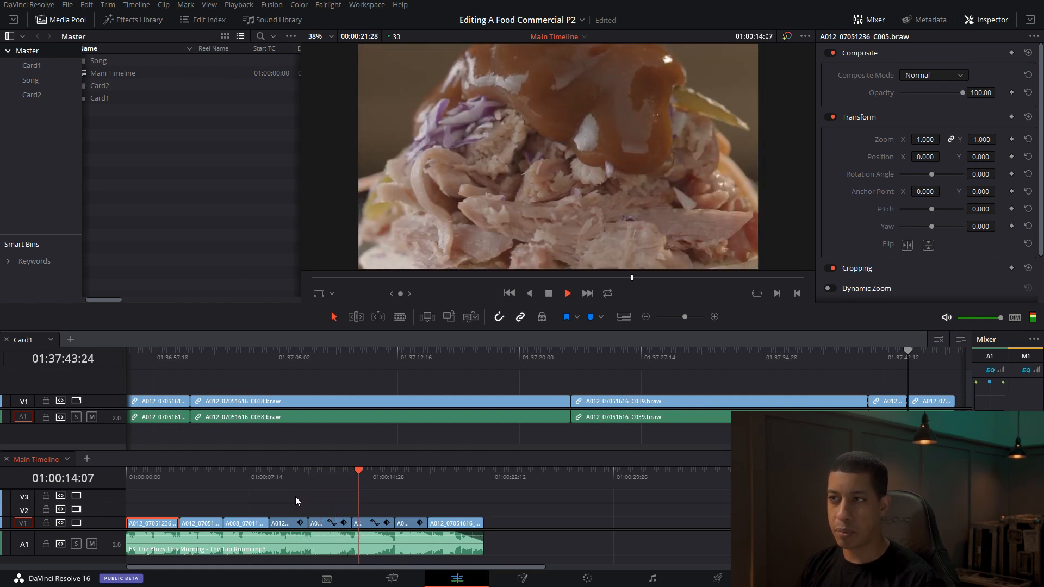
key(space)
key(space)
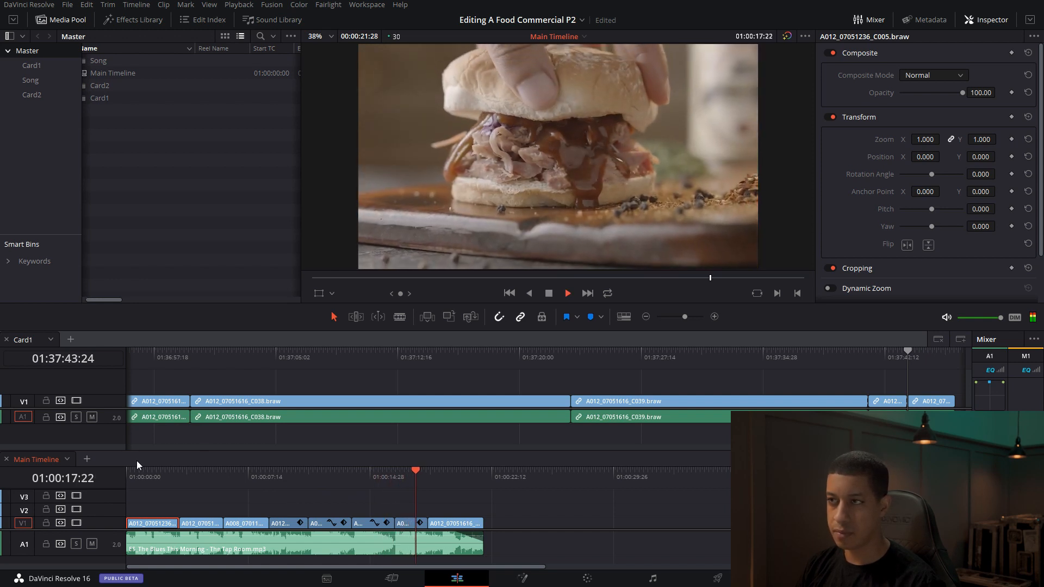
key(space)
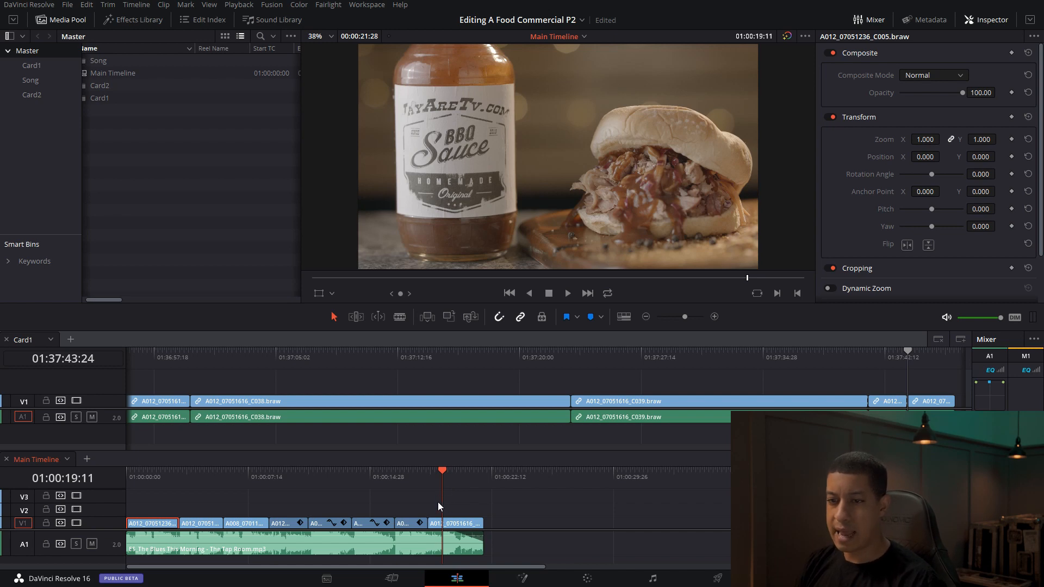
Step: Replay the cut from the tomato clip into the water-pour clip
drag(442, 484, 157, 490)
click(236, 490)
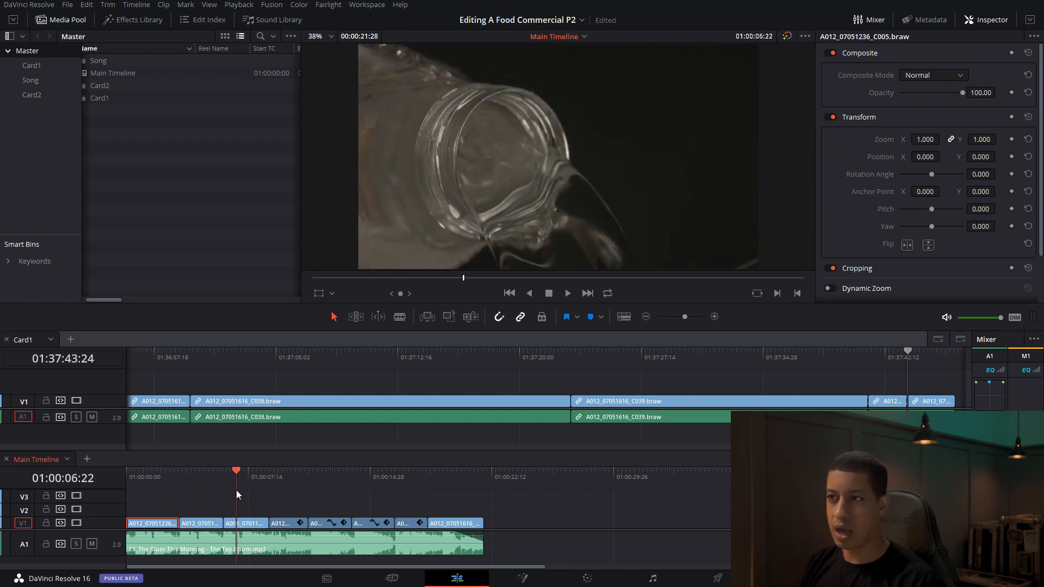
click(188, 478)
key(space)
click(247, 480)
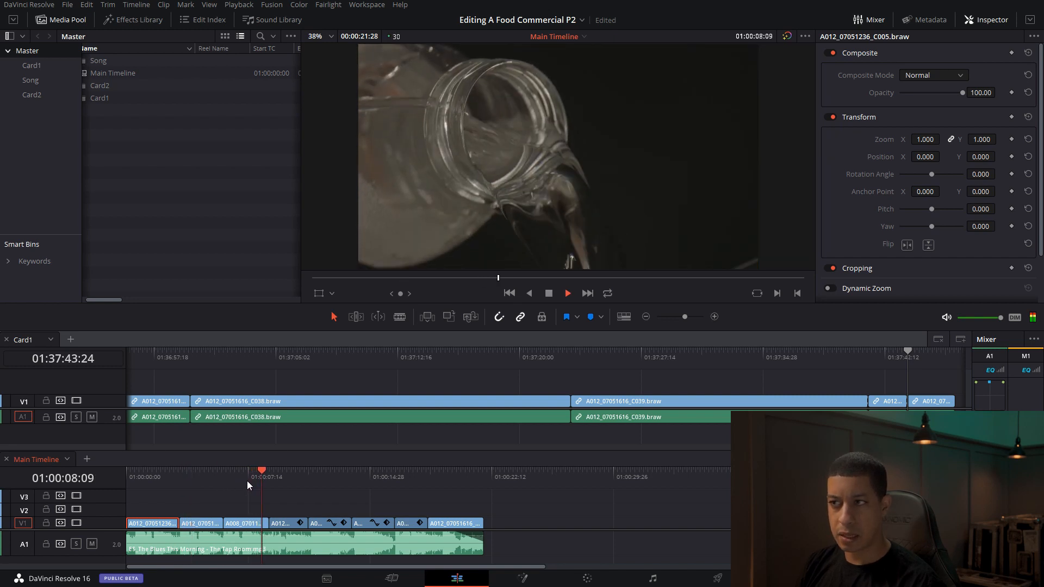
key(space)
Step: Rotate the water-pour clip A008_07011242_C014.braw to -6.230 and set its zoom to 1.210, playing it across the cut into the spice shot
click(249, 501)
click(243, 478)
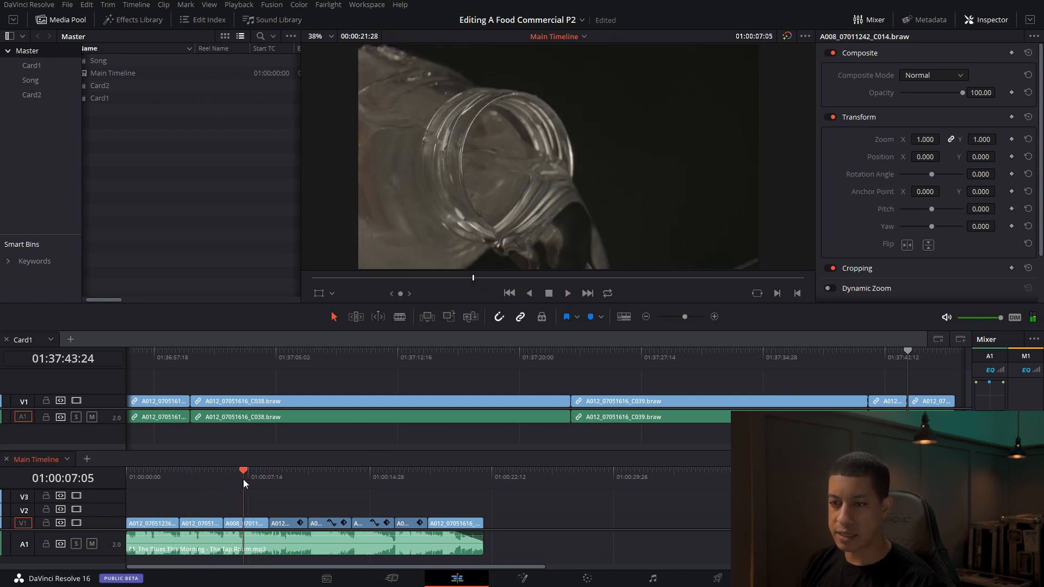
click(251, 525)
drag(938, 154, 952, 154)
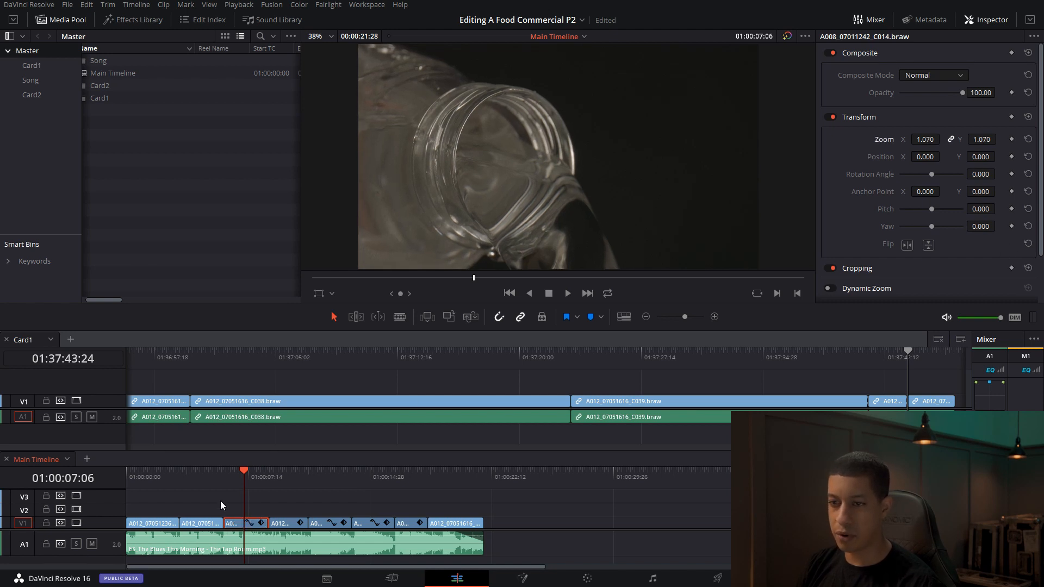
click(234, 484)
key(space)
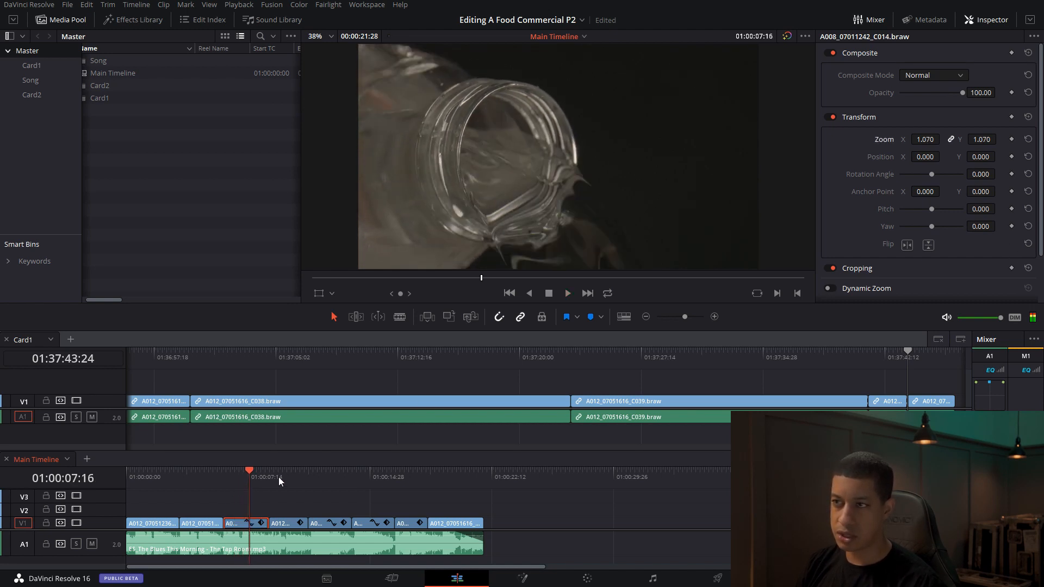
drag(934, 173, 980, 174)
drag(980, 139, 978, 143)
drag(412, 283, 389, 290)
key(space)
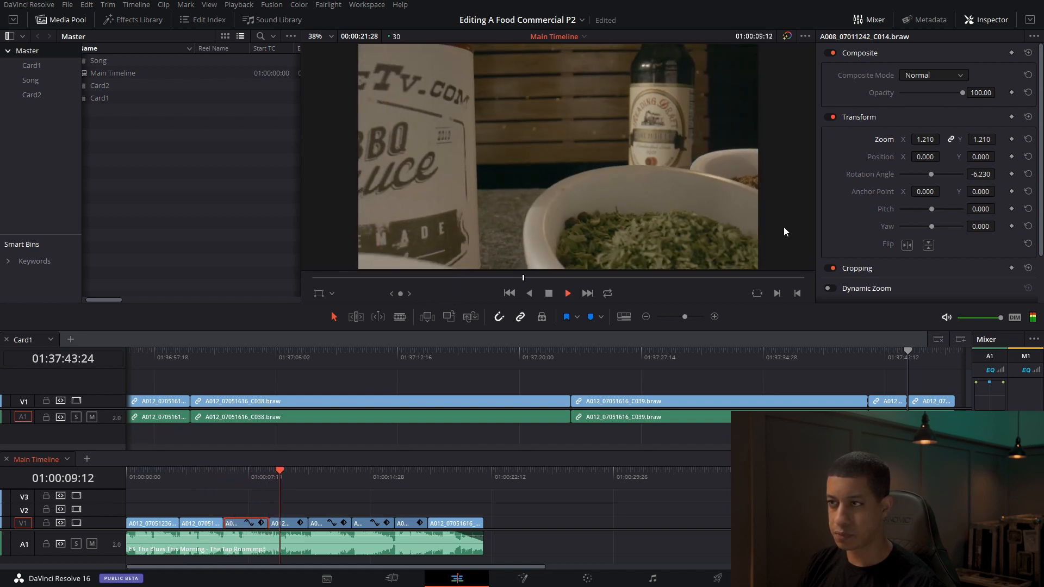
key(space)
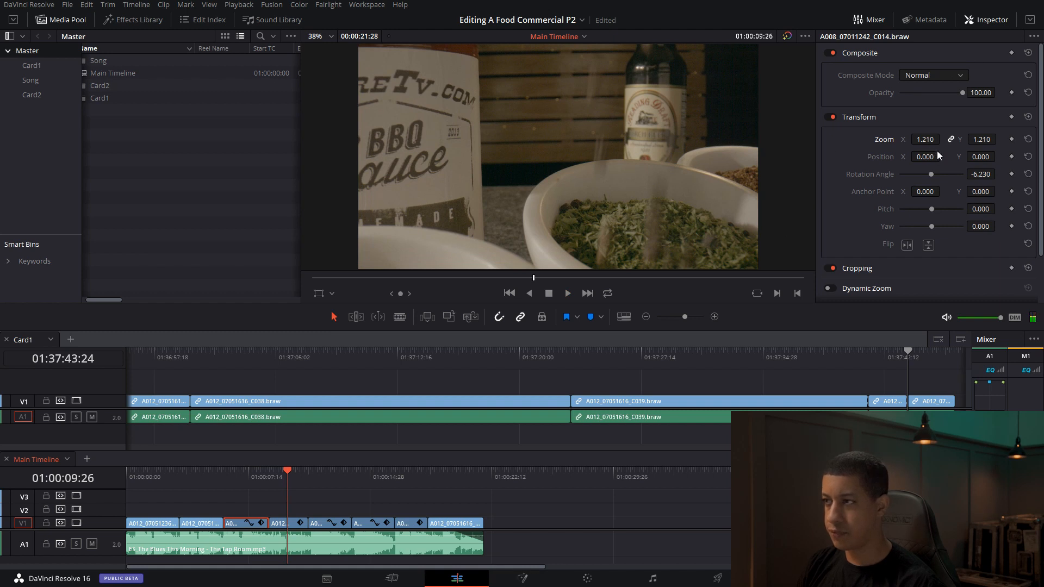
Step: Set Position X to 76 on the water-pour clip C014 and to 175 on the spice-bowl clip A012_07051444_C029.braw
drag(925, 157, 943, 156)
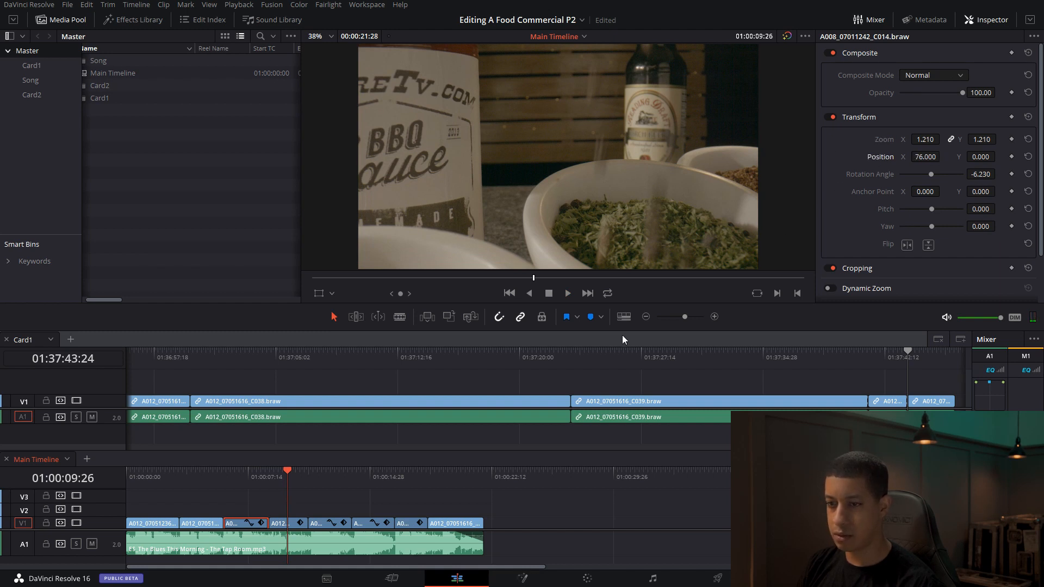
click(279, 524)
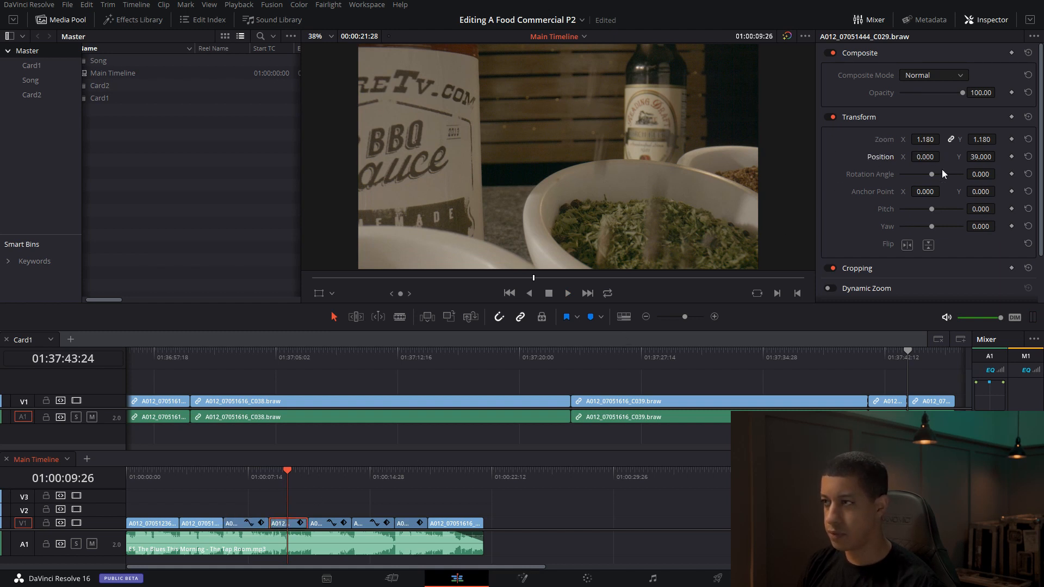
mouse_move(925, 157)
mouse_down()
mouse_move(957, 156)
mouse_move(889, 158)
mouse_move(940, 157)
mouse_up()
double_click(890, 157)
key(ctrl+z)
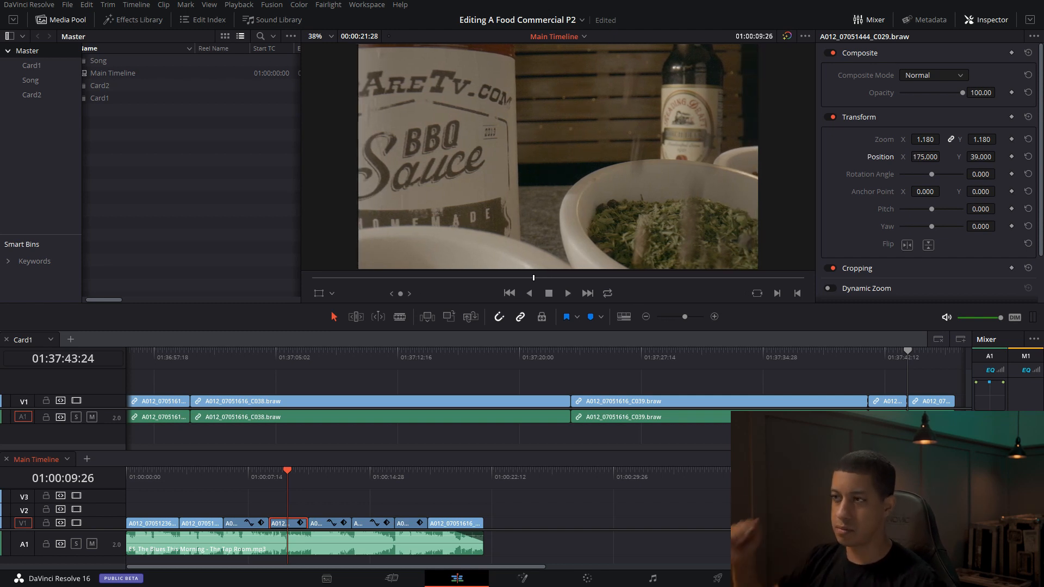
Step: Play from the water-pour cut across the reframed spice shot and through to the closing bottle and sandwich shot
drag(271, 479, 257, 485)
key(space)
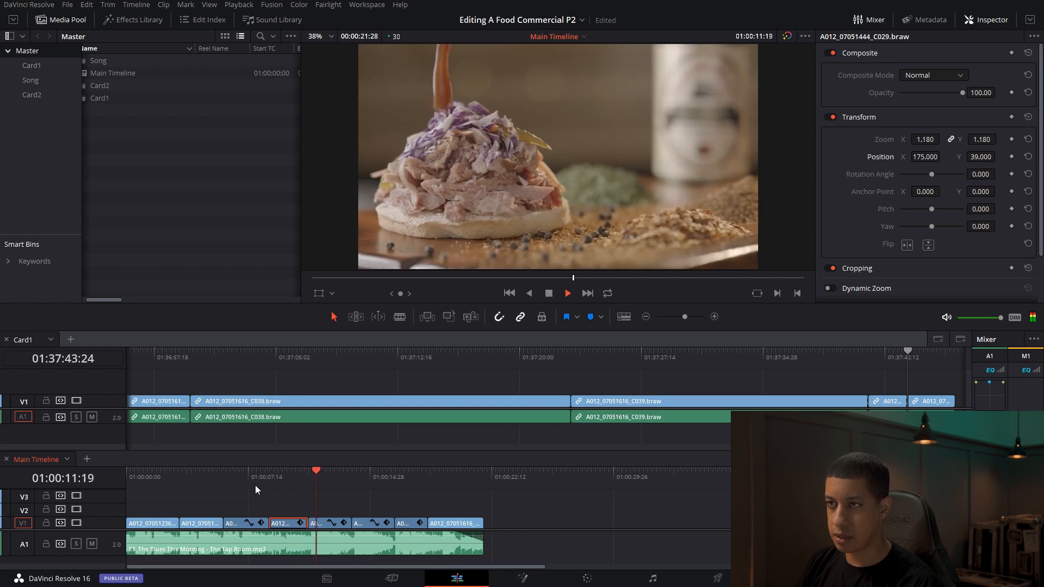
drag(259, 485, 294, 491)
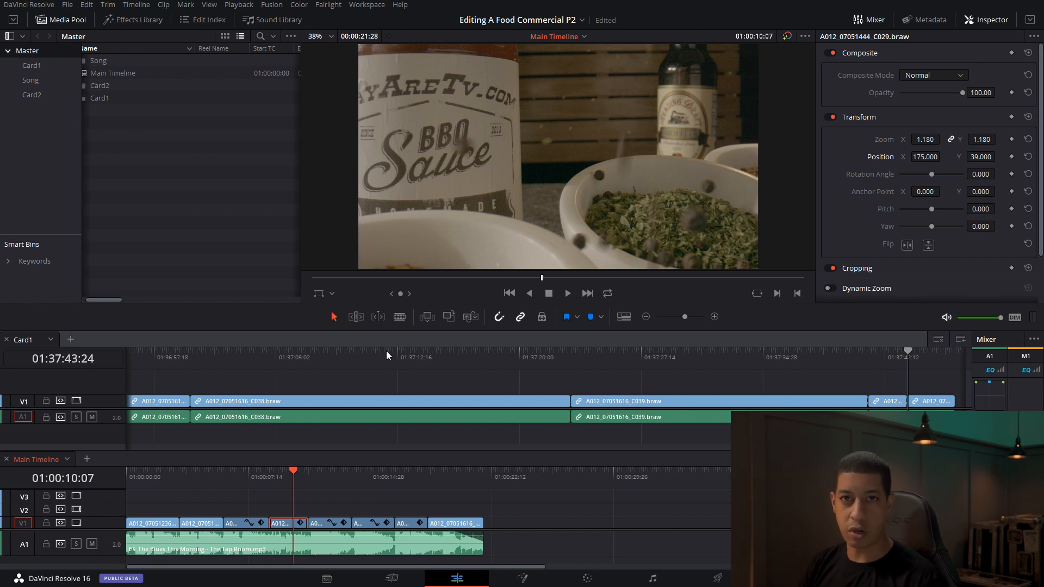
click(284, 477)
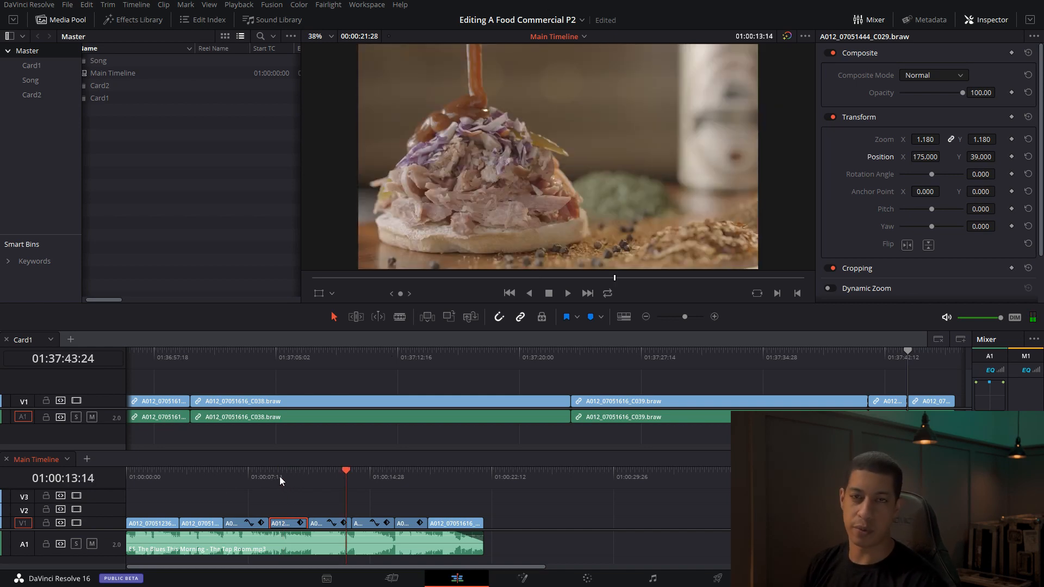
key(space)
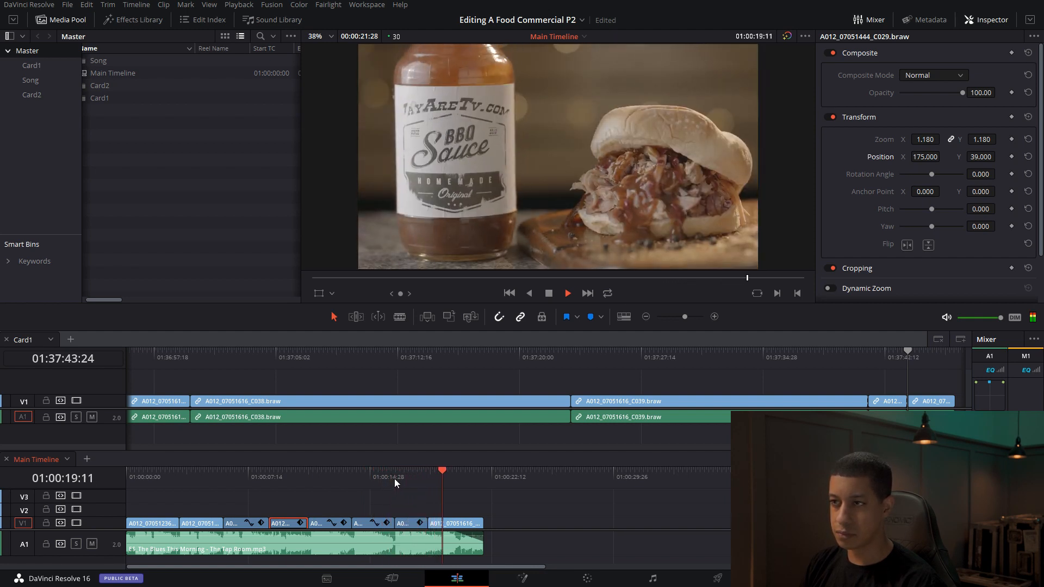
key(space)
Step: Play the closing bottle and sandwich shot in full screen to the end of the timeline, and return to the edit view
mouse_move(457, 476)
mouse_down()
mouse_move(446, 479)
mouse_move(468, 485)
mouse_move(442, 481)
mouse_up()
key(ctrl+f)
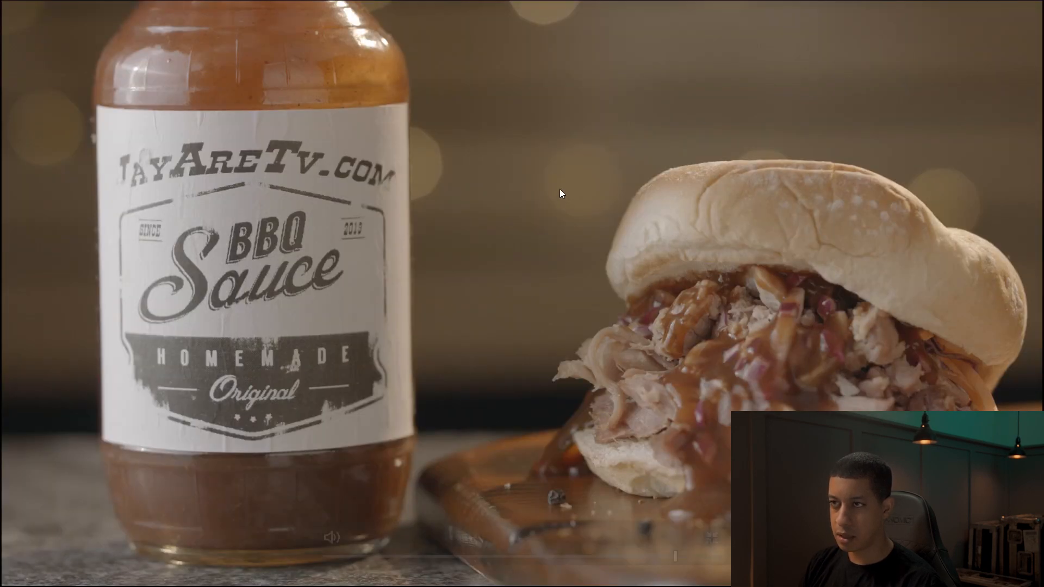
key(space)
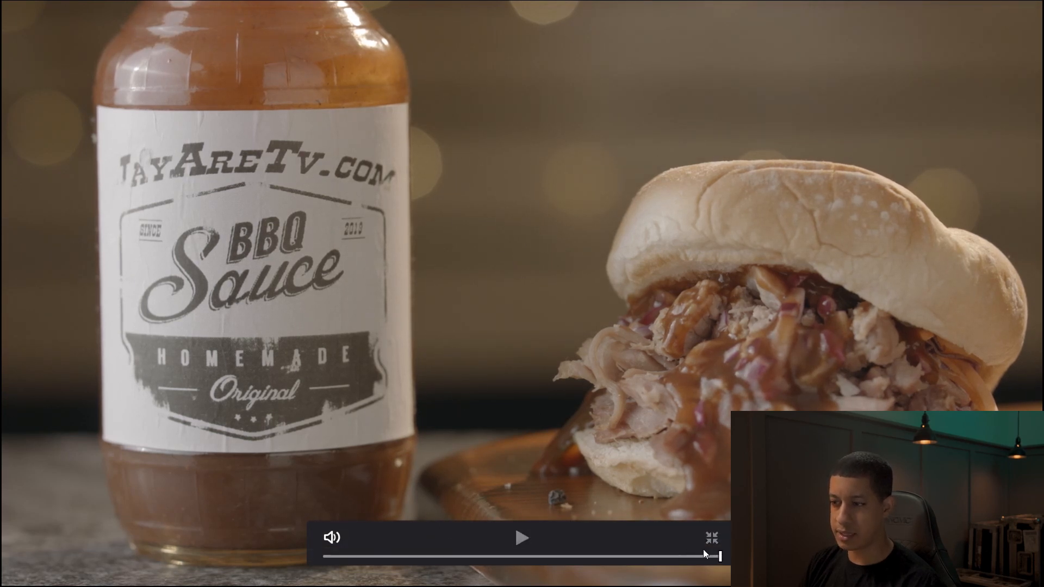
click(712, 538)
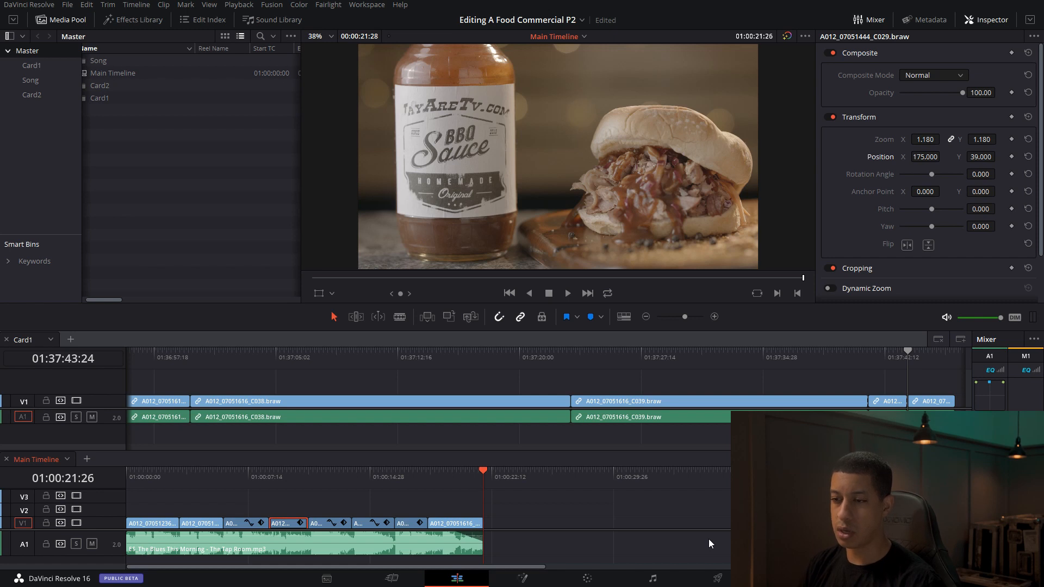
Step: Return the playhead to the opening bottle clip, save the project and switch to the Color page
click(162, 475)
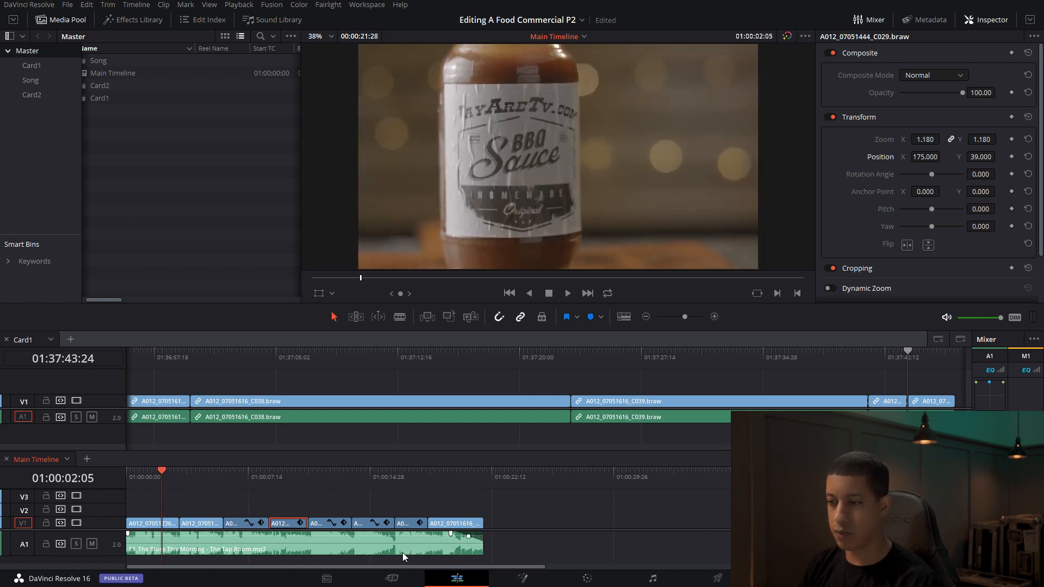
key(ctrl+s)
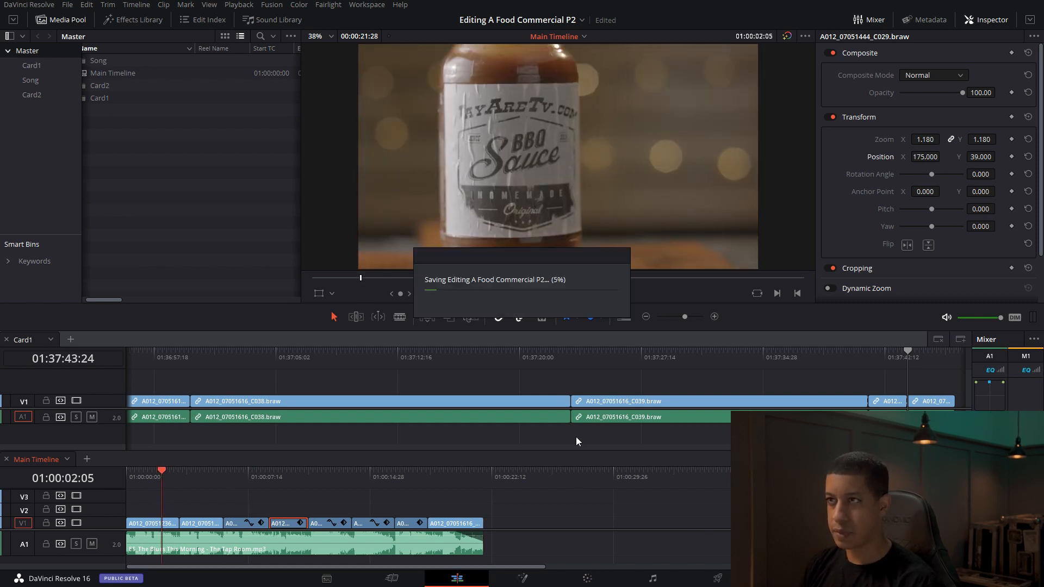
click(586, 580)
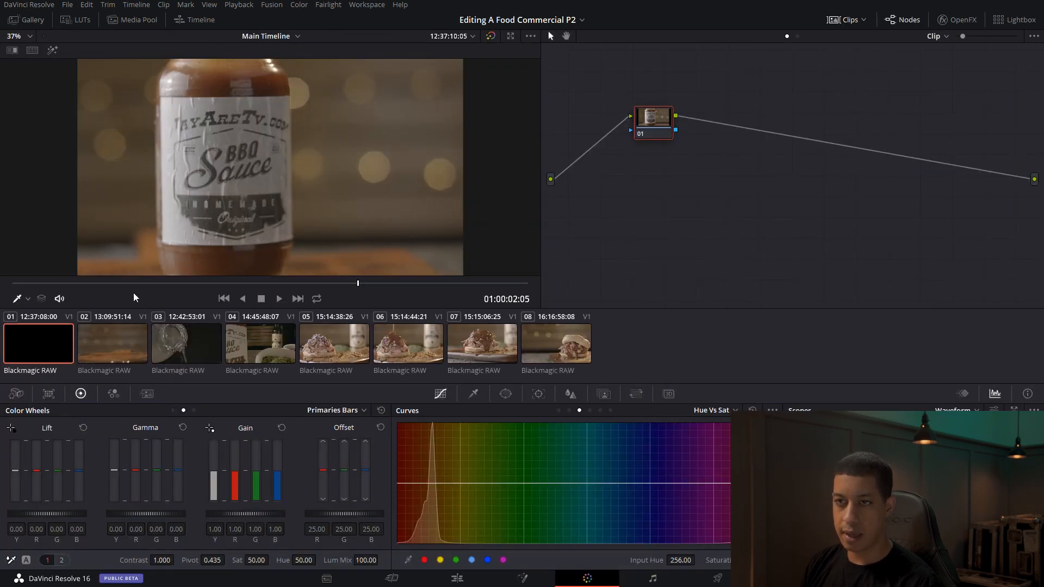
Step: Play the opening bottle clip from its beginning in full screen on the Color page
drag(156, 284, 9, 294)
key(space)
key(ctrl+f)
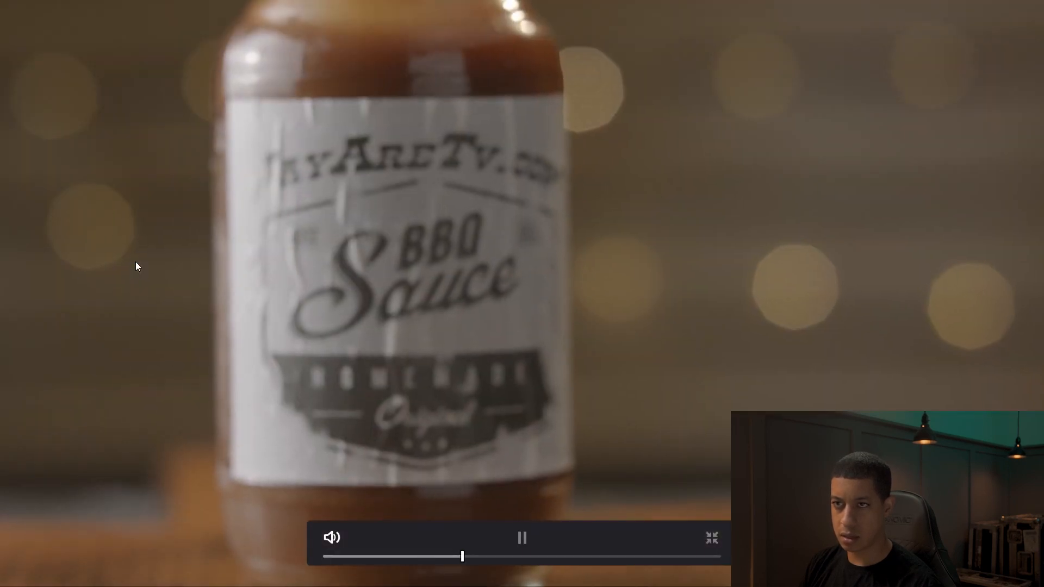
Step: Leave full-screen playback and stabilize the opening bottle clip with the tracker's Stabilizer
key(space)
click(711, 538)
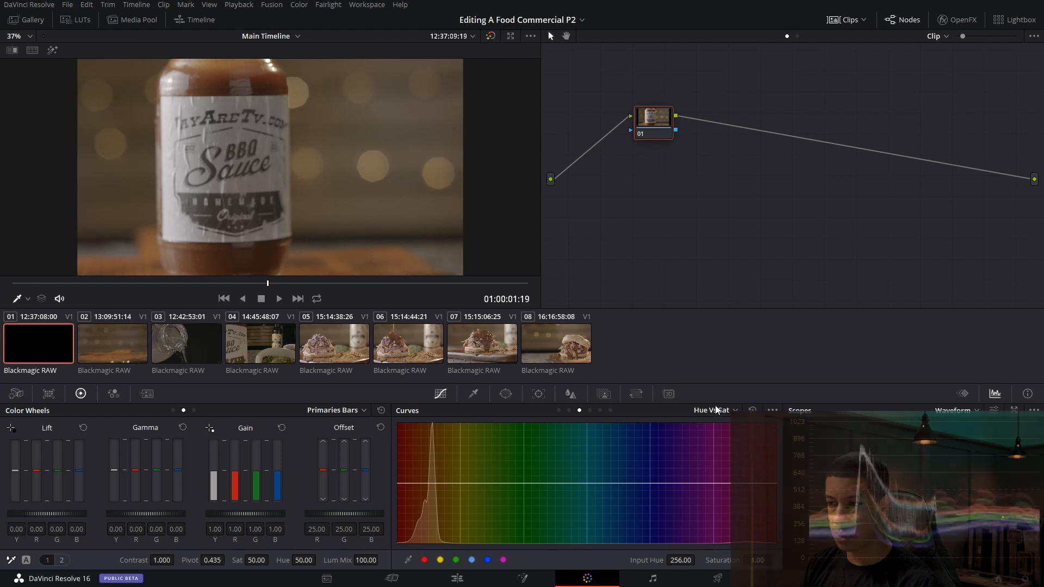
click(538, 393)
click(719, 411)
click(717, 445)
click(738, 431)
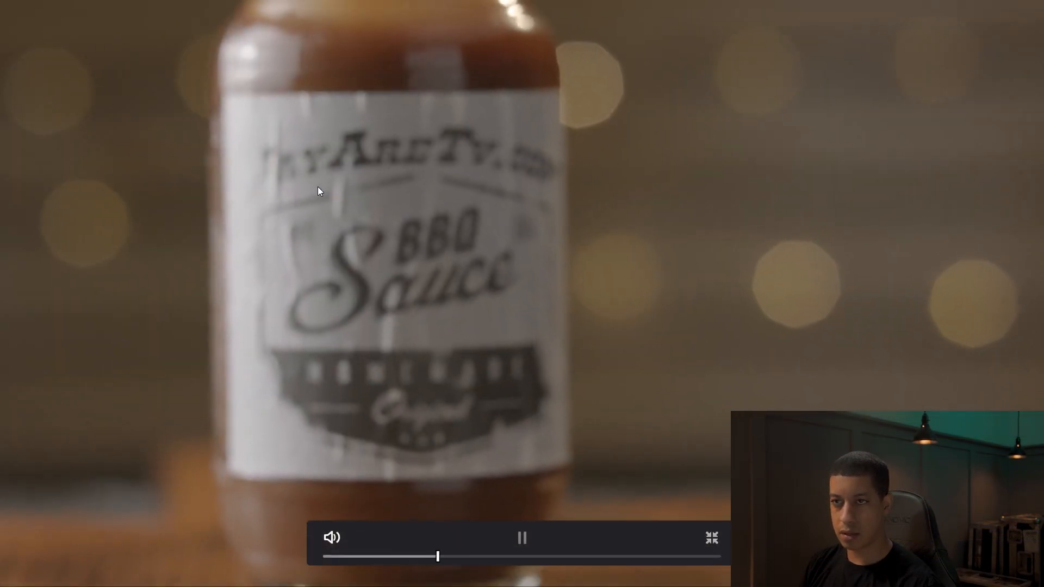
Step: Stop full-screen playback and stabilize the opening bottle clip again in Similarity mode
key(space)
click(712, 538)
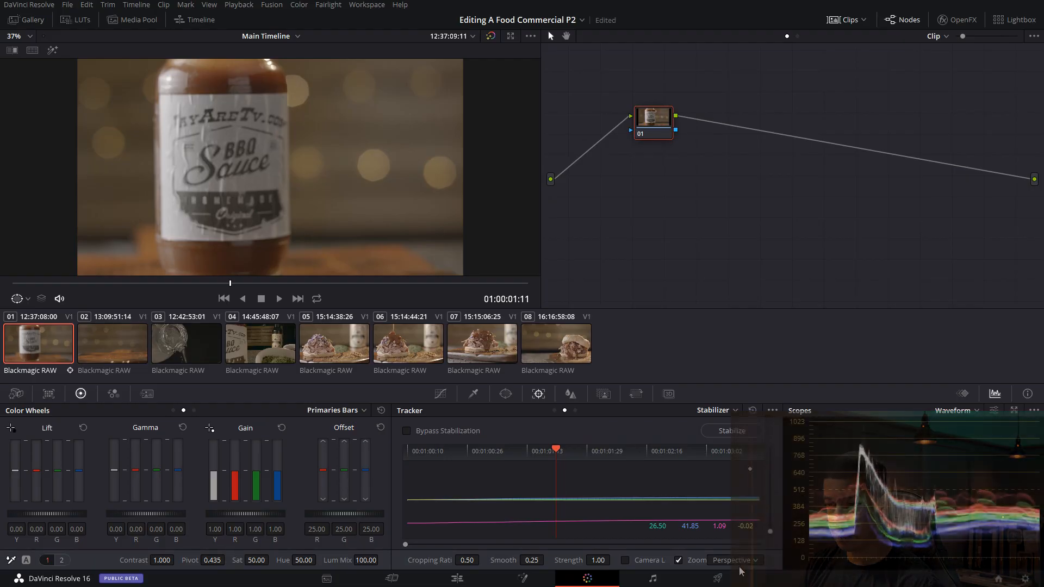
click(734, 560)
click(729, 535)
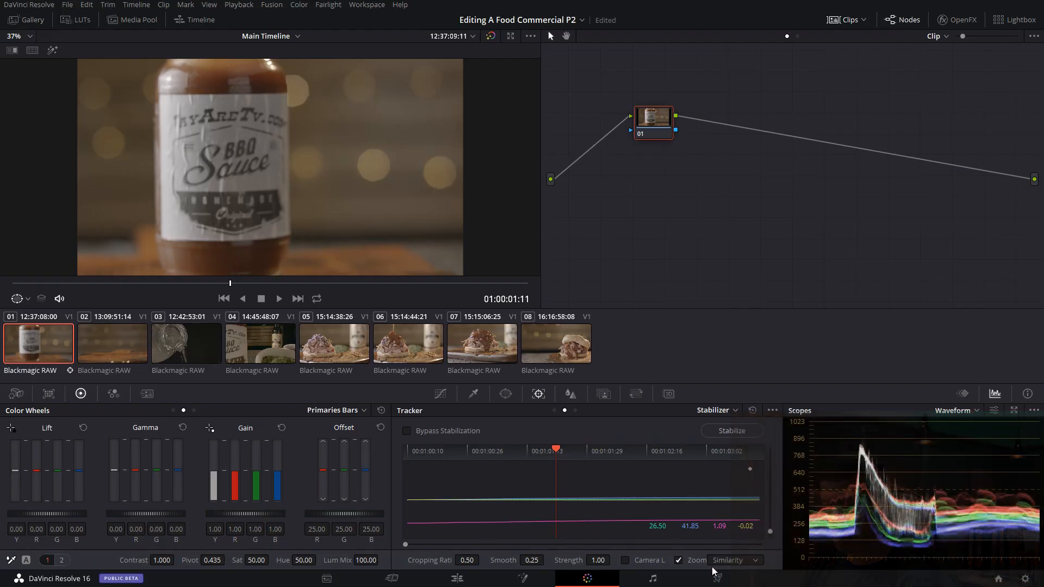
click(731, 431)
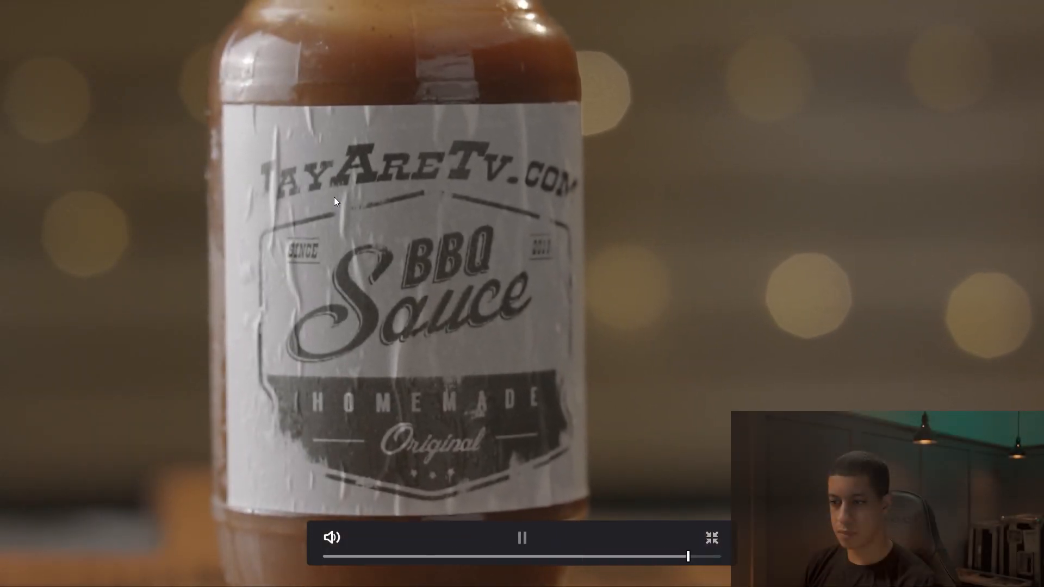
Step: Replay the stabilized bottle clip from its start in full screen, exit, and go back to its first frame
click(326, 556)
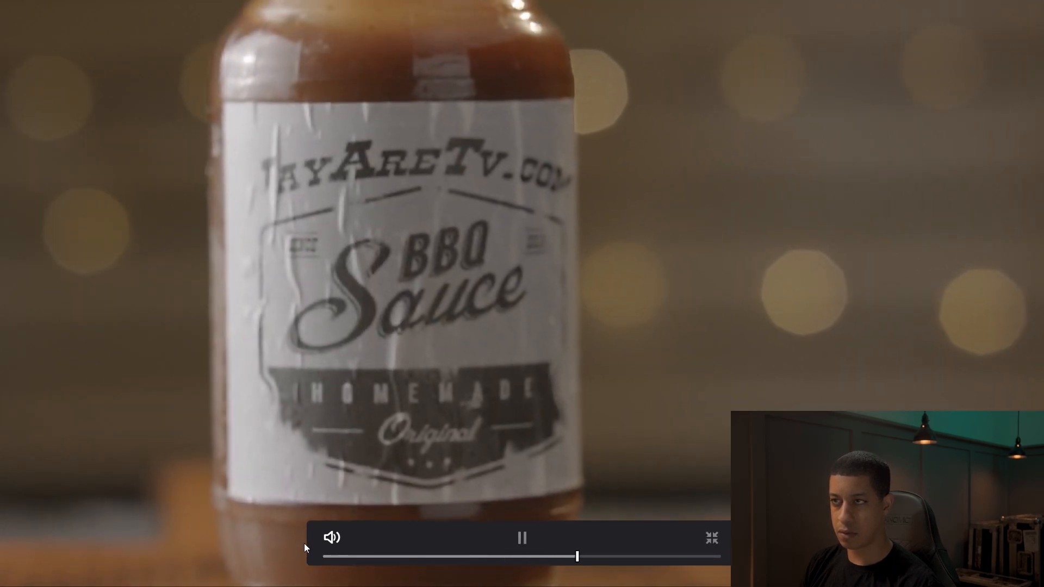
key(space)
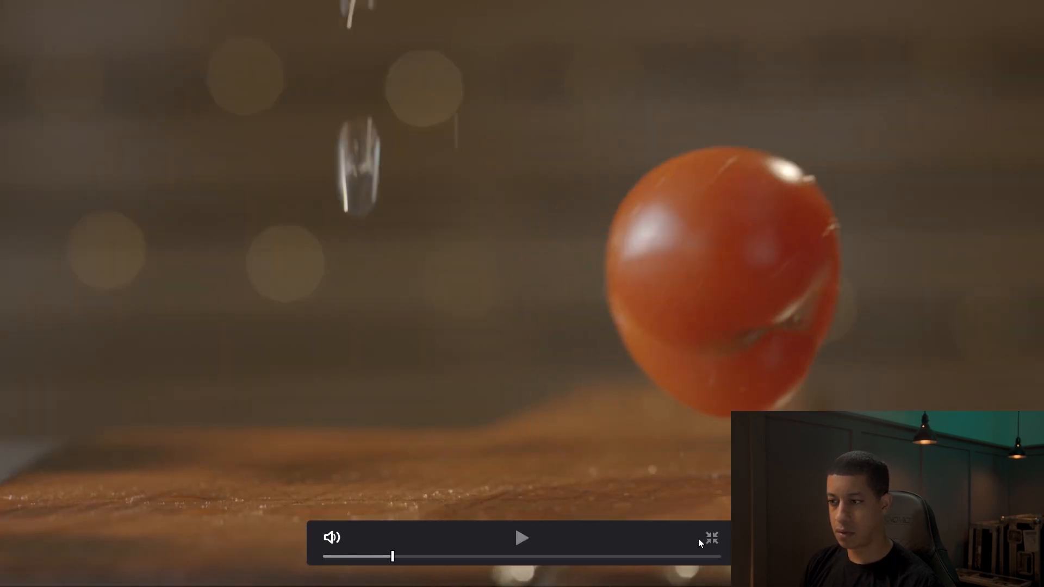
click(707, 537)
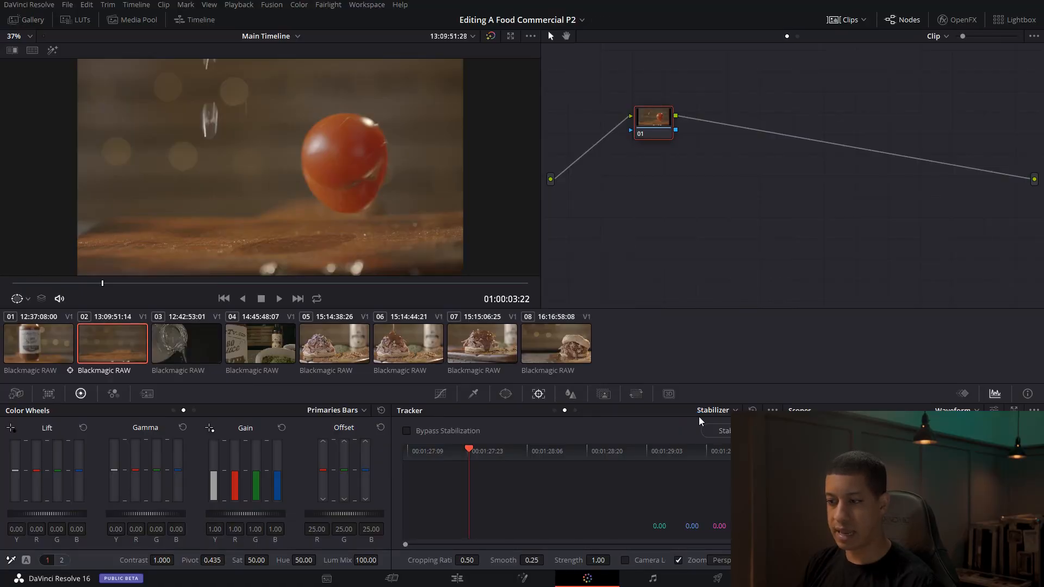
click(39, 343)
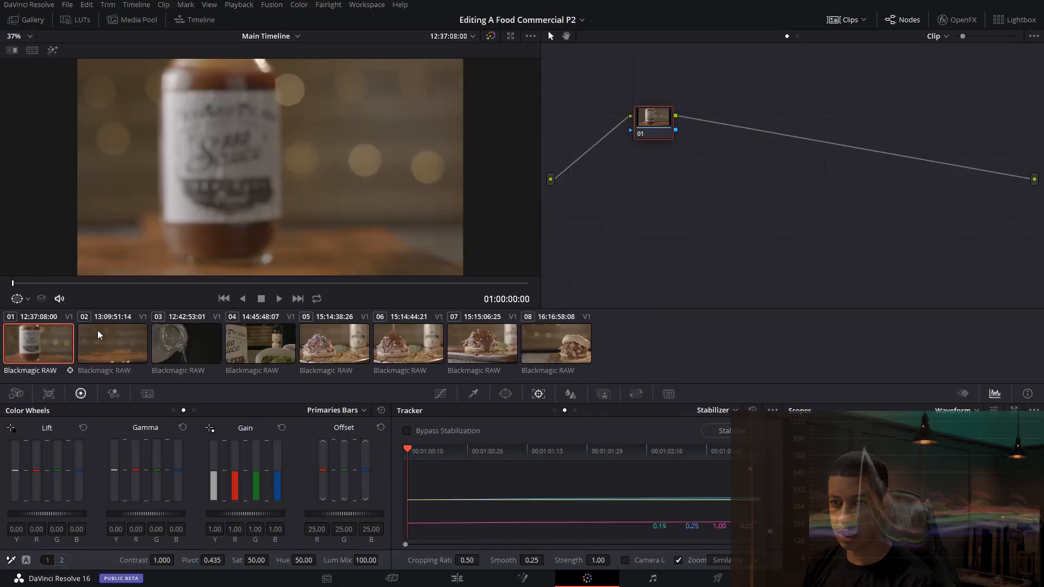
Step: Review the Stabilizer's mode choices and its Classic Stabilizer option, and scrub a few frames into the bottle clip
click(755, 561)
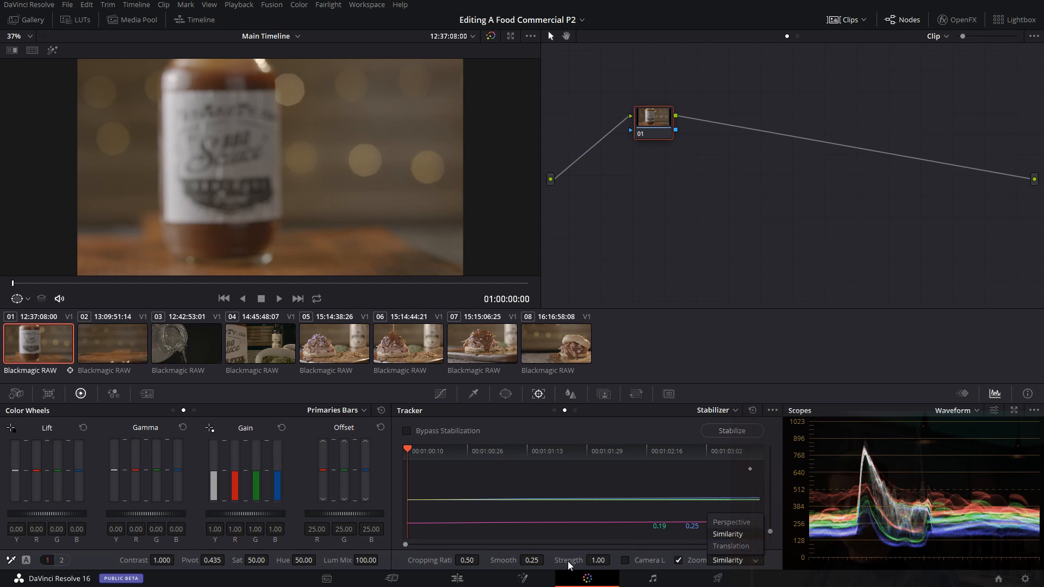
click(593, 440)
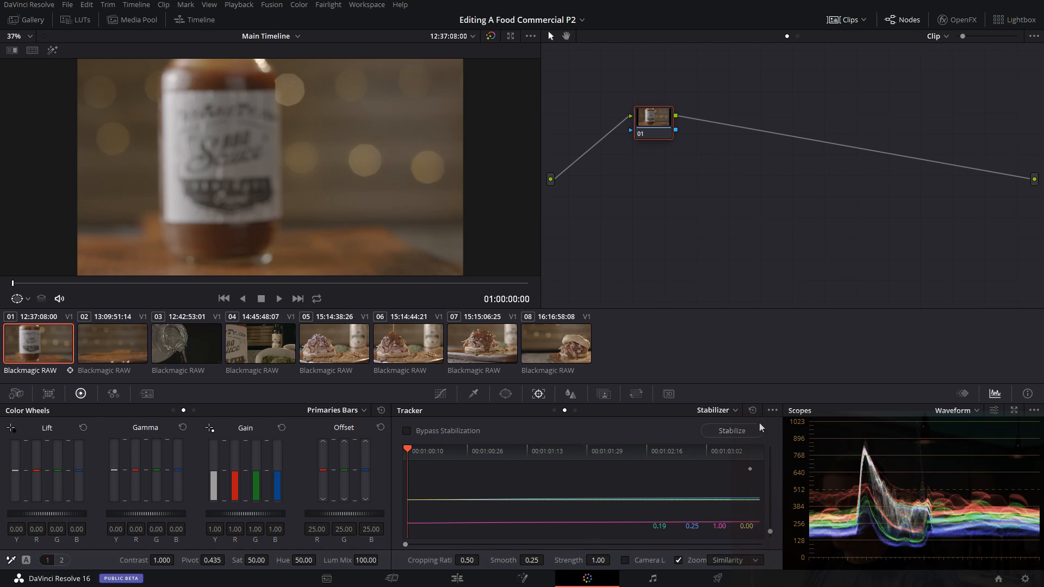
click(774, 411)
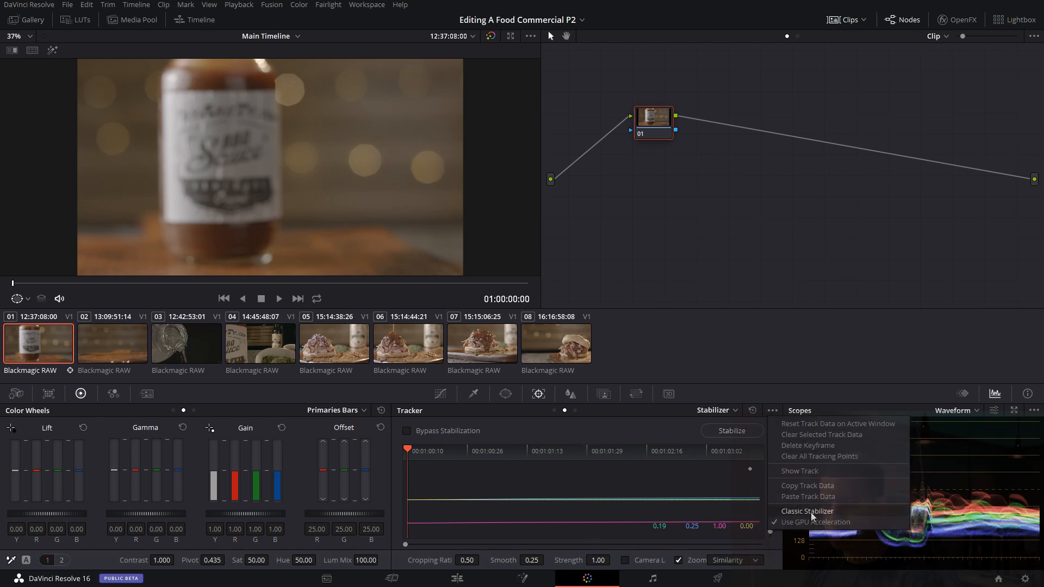
click(581, 435)
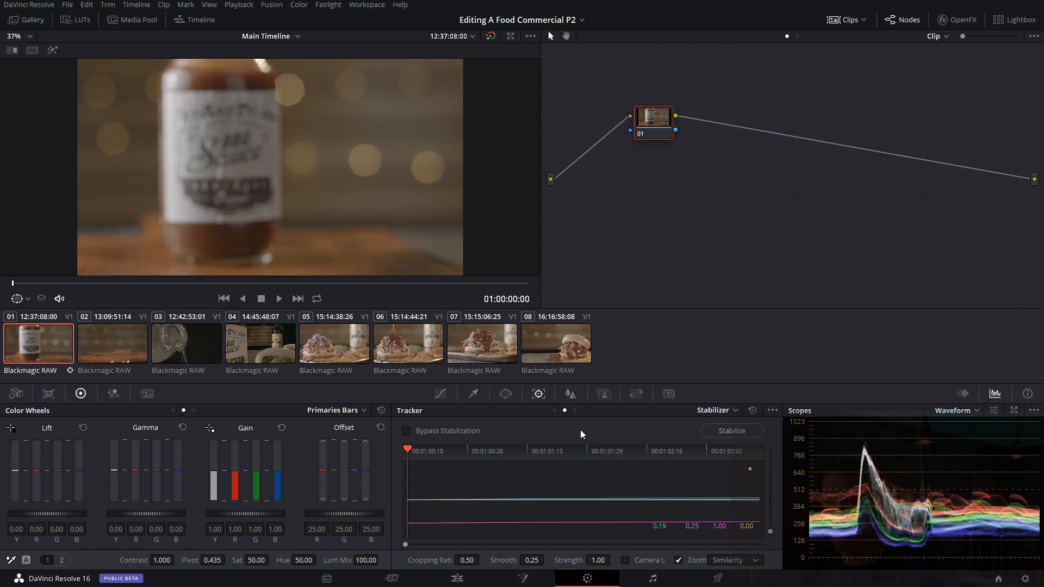
drag(25, 285, 44, 295)
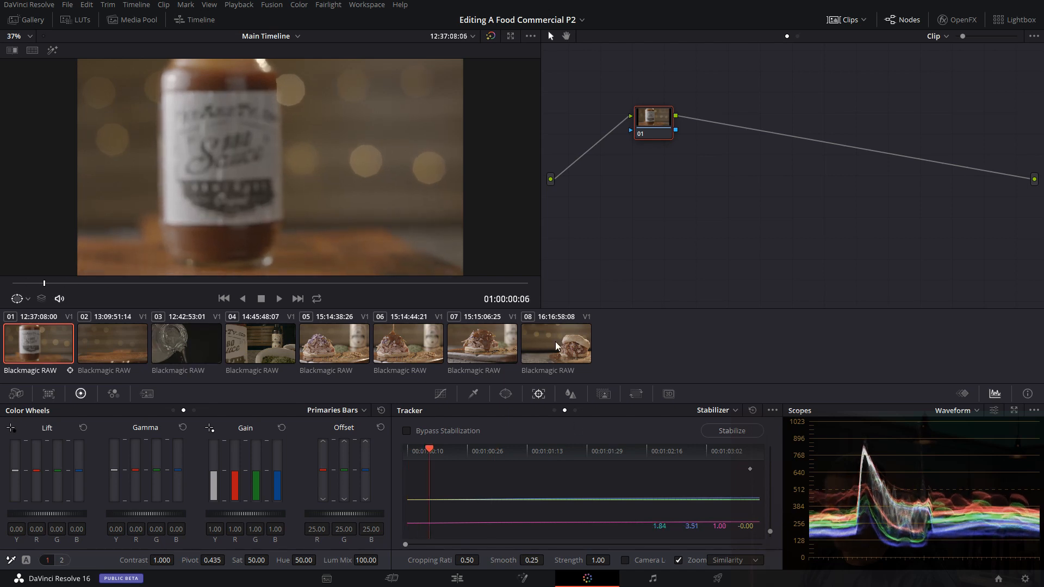
Step: Stabilize the closing bottle and sandwich clip, playing it in full screen before and after
click(541, 348)
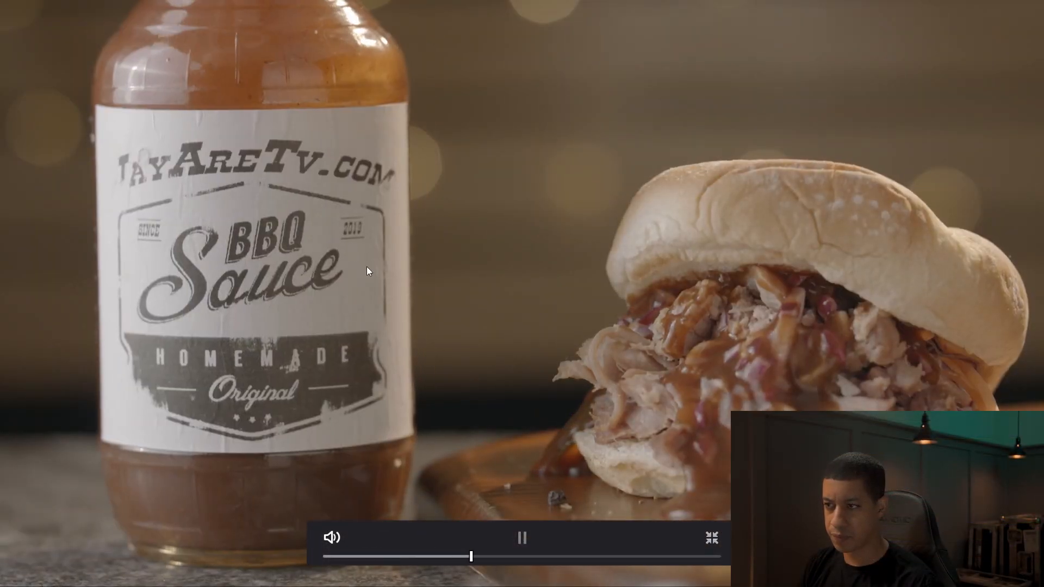
key(space)
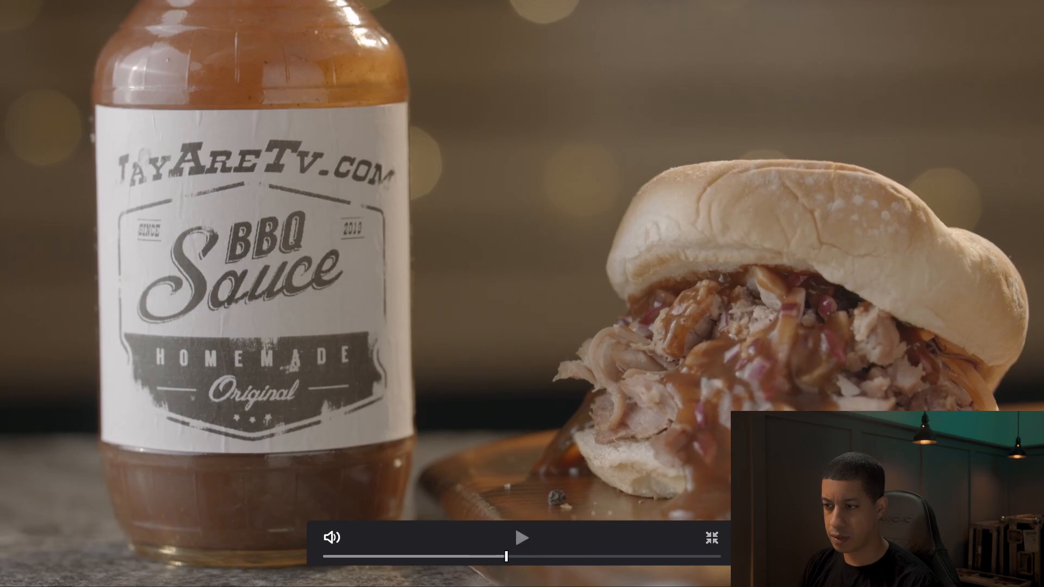
click(712, 538)
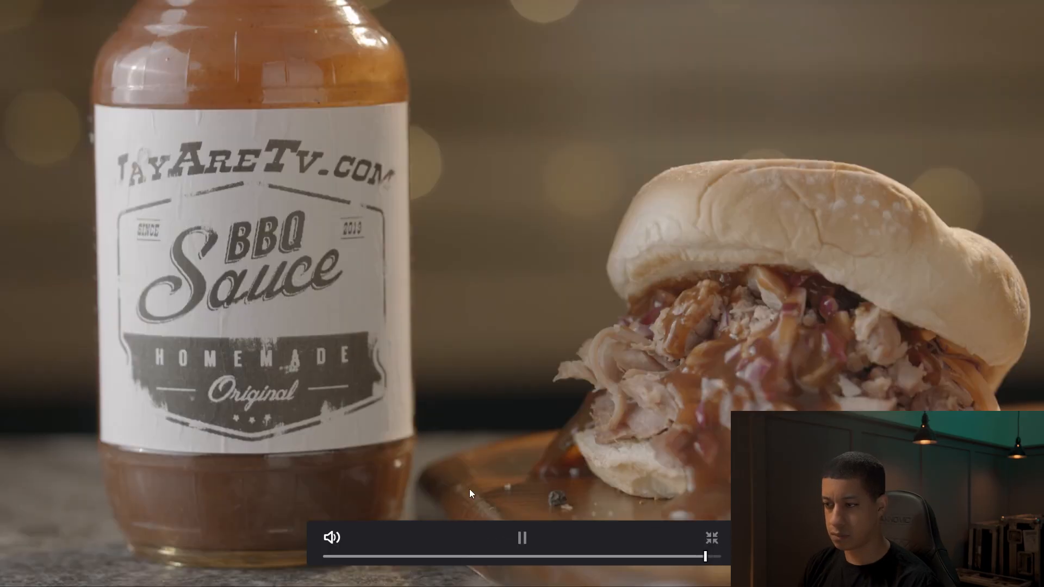
key(space)
click(710, 537)
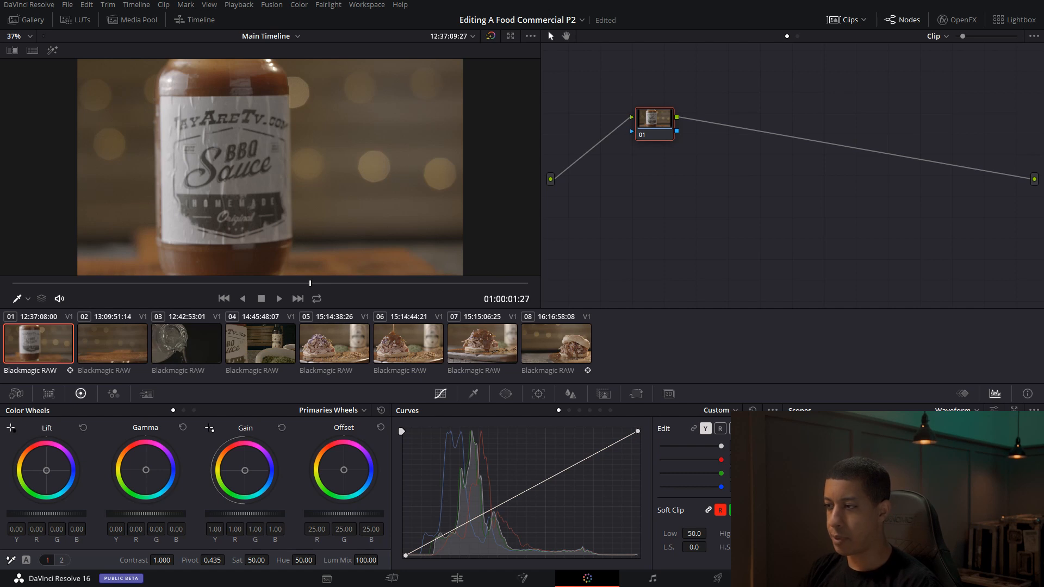
Step: Examine the bottle clip's Parade, Waveform, Vectorscope and Histogram in the floating scopes window, and return to the docked Waveform
click(1015, 412)
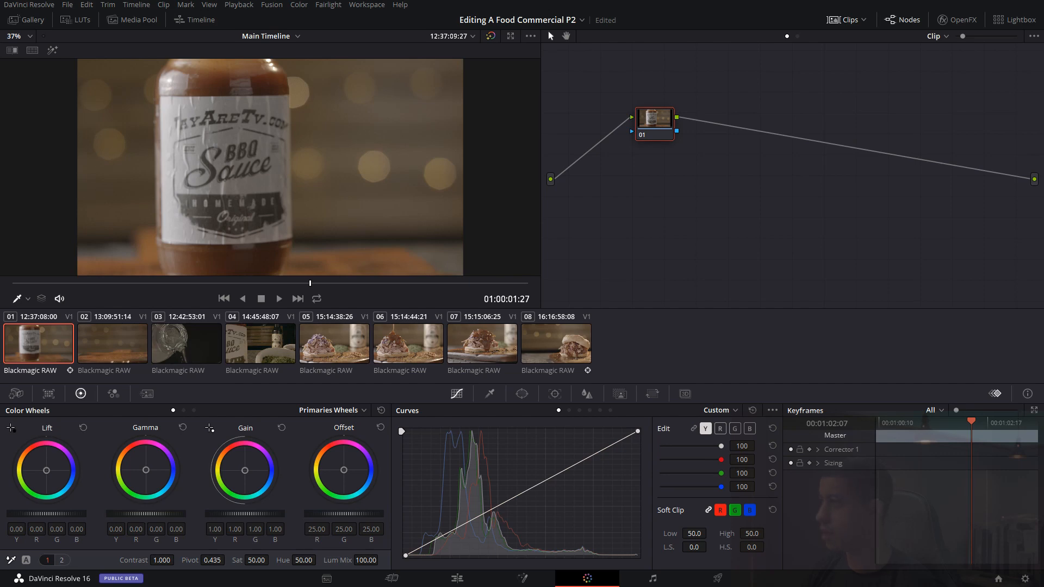
key(ctrl+shift+w)
drag(596, 107, 536, 54)
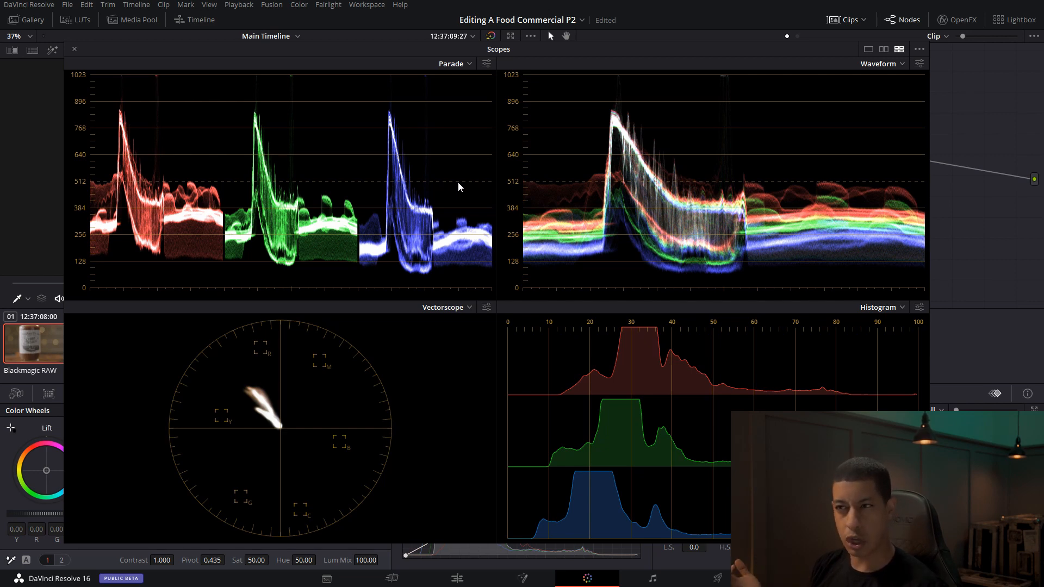
click(74, 49)
click(994, 395)
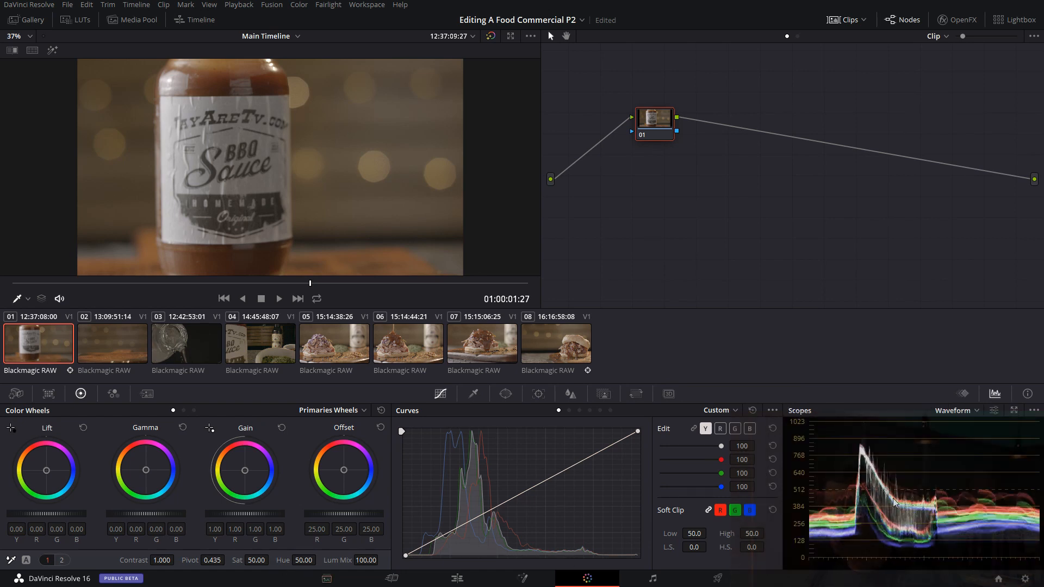
Step: Raise the bottle clip's contrast to 1.322 and its overall gamma to 0.06 on the first node
mouse_move(162, 560)
mouse_down()
mouse_move(177, 560)
mouse_move(160, 560)
mouse_up()
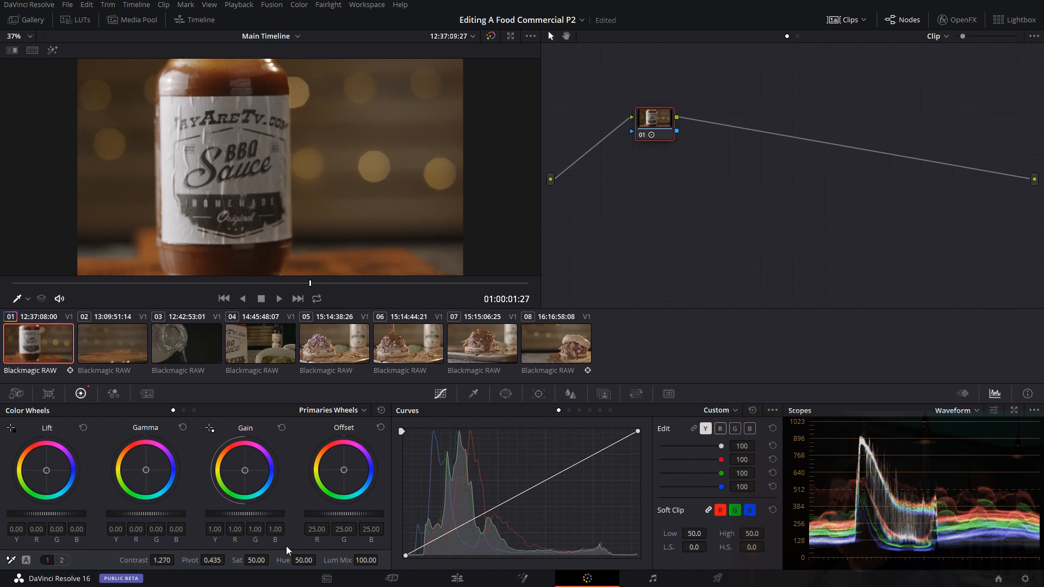
drag(146, 514, 168, 513)
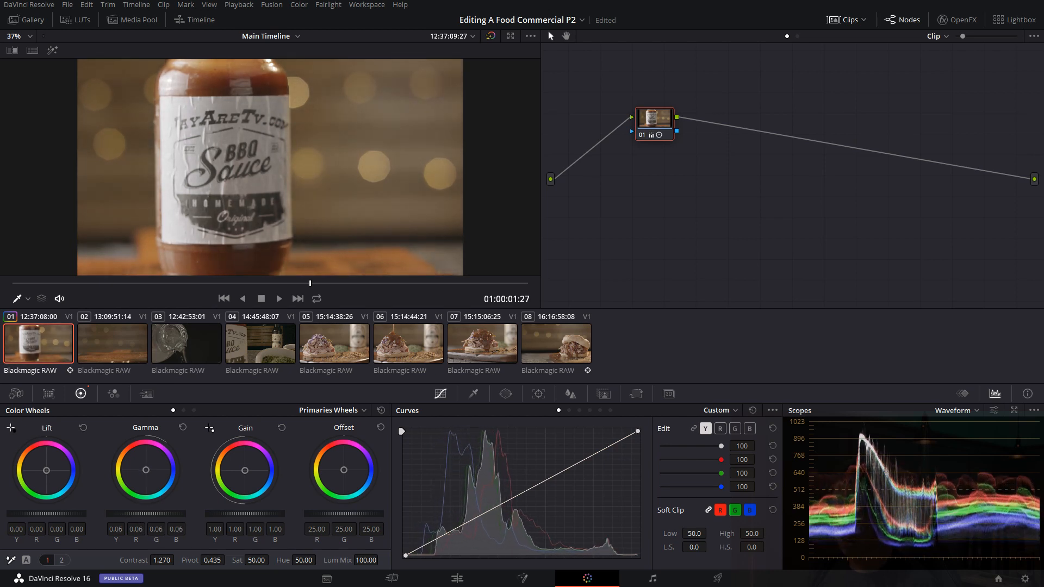
drag(163, 560, 167, 556)
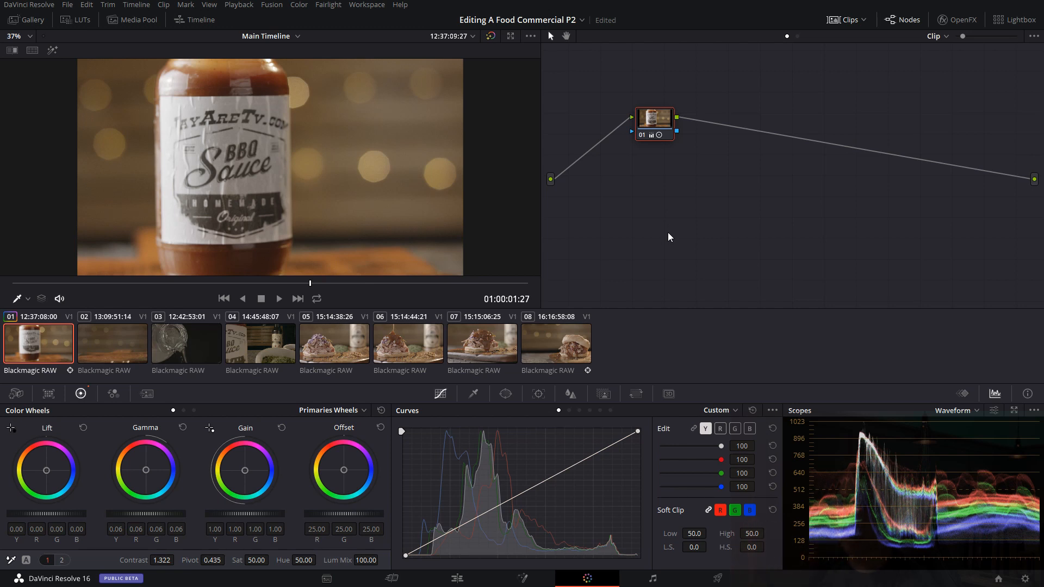
Step: Add a second serial node and fit a tall, narrow, inverted circular window around the bottle with softness of about 13.63
key(alt+s)
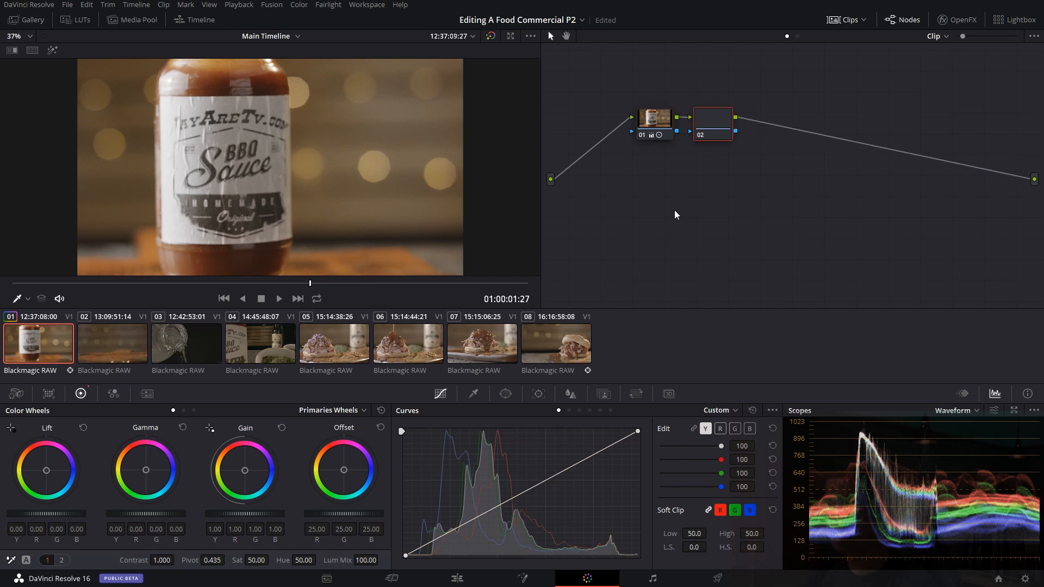
drag(719, 121, 798, 117)
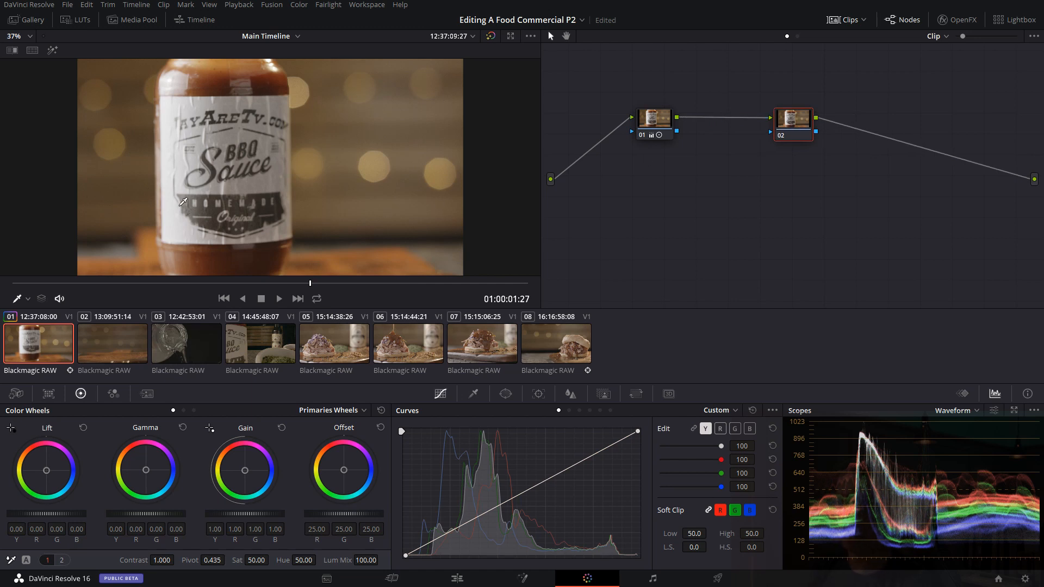
click(506, 393)
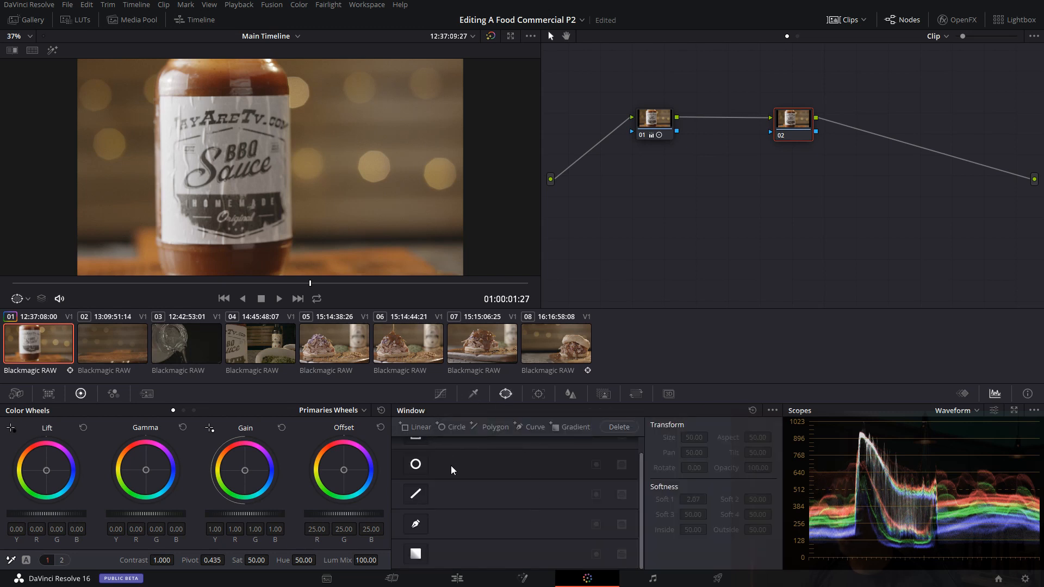
click(417, 465)
drag(289, 230, 225, 275)
drag(232, 120, 284, 161)
scroll(236, 172, down, 2)
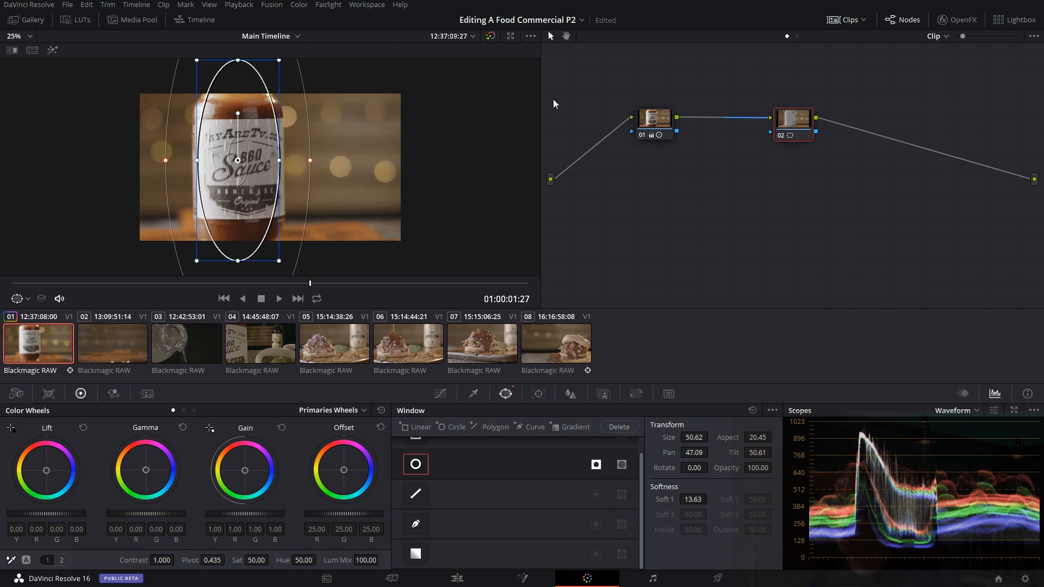
Step: Check which area the circular window isolates using the Highlight view, and switch the view back off
click(56, 52)
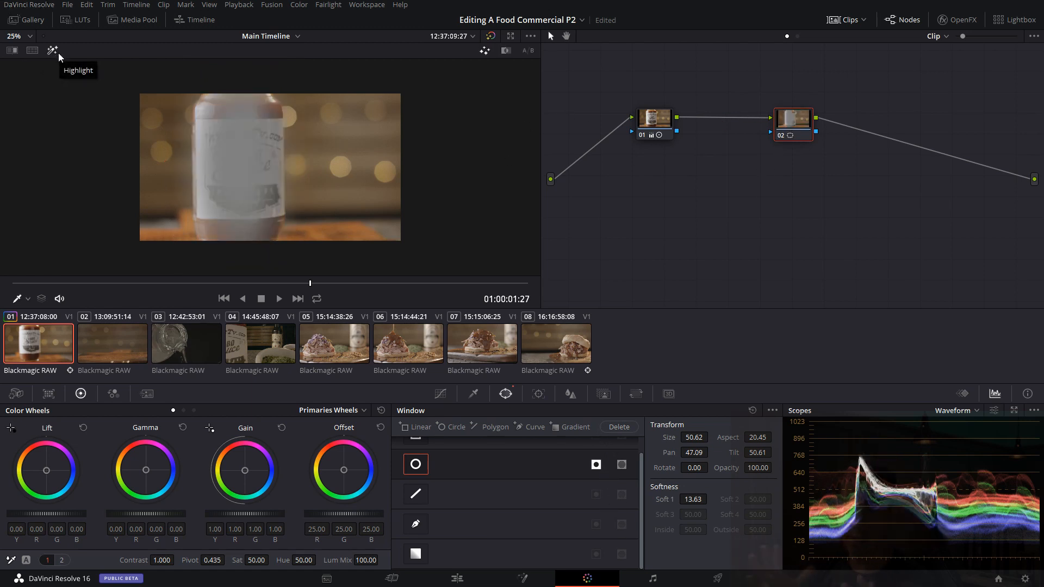
click(416, 465)
click(417, 465)
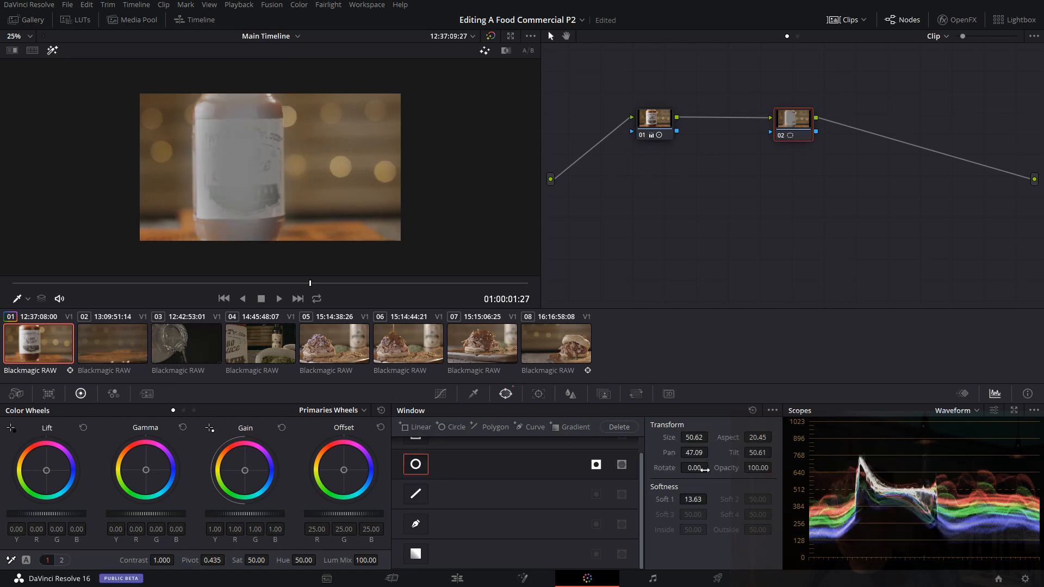
click(50, 51)
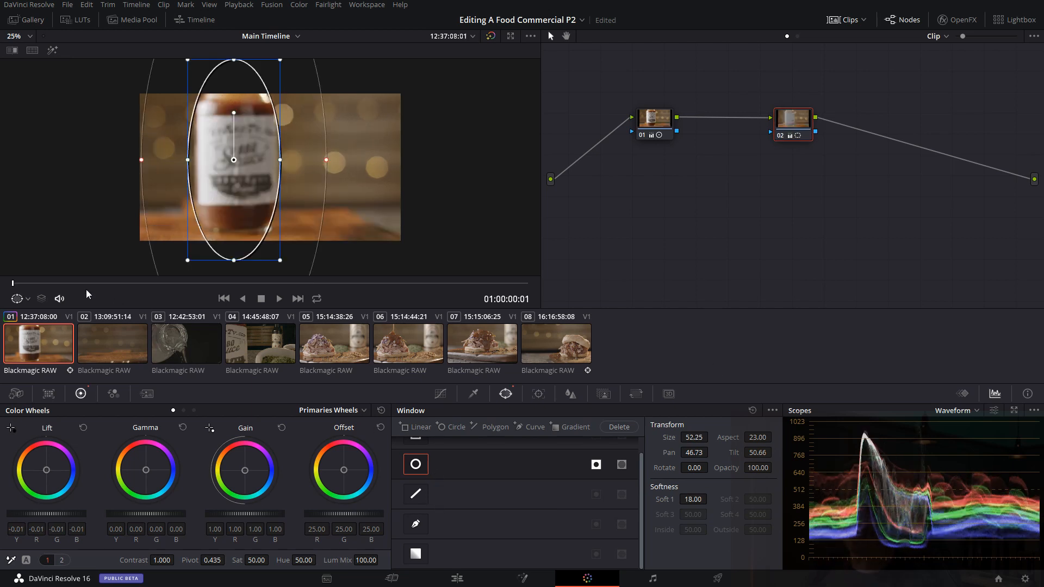
Step: Hide the window outline and lower the gamma luminance to -0.05 on the second node using the Primaries Bars
click(19, 299)
click(30, 316)
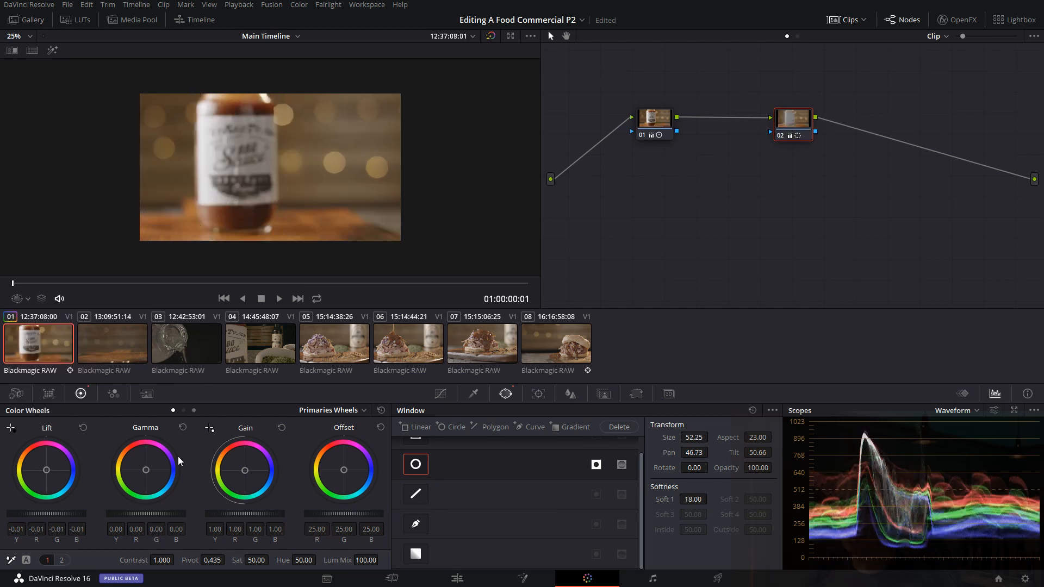
click(184, 411)
drag(116, 471, 114, 470)
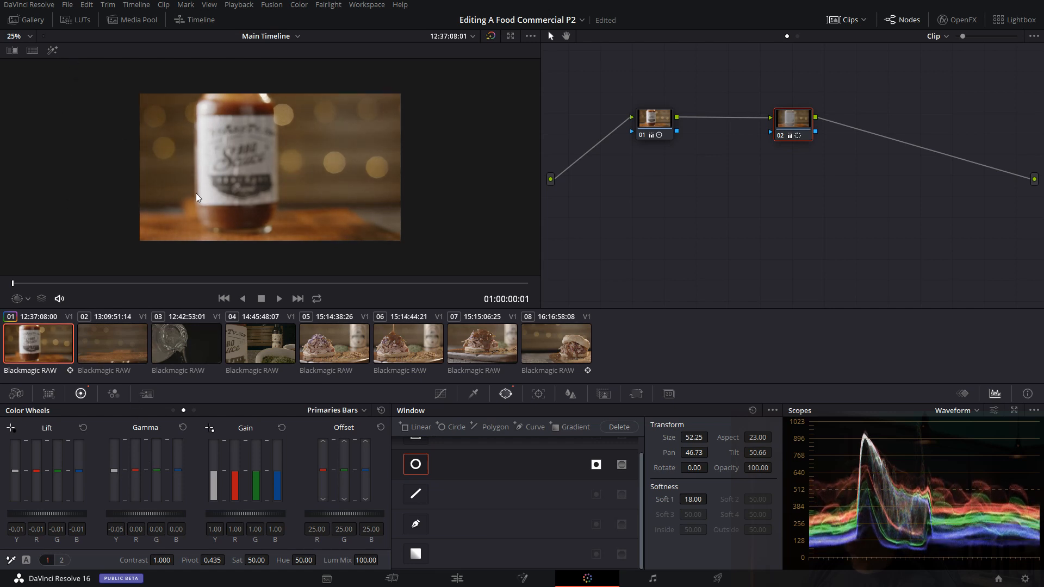
Step: Play part of the graded bottle clip and disable the second node to compare the image without it
click(280, 298)
click(280, 298)
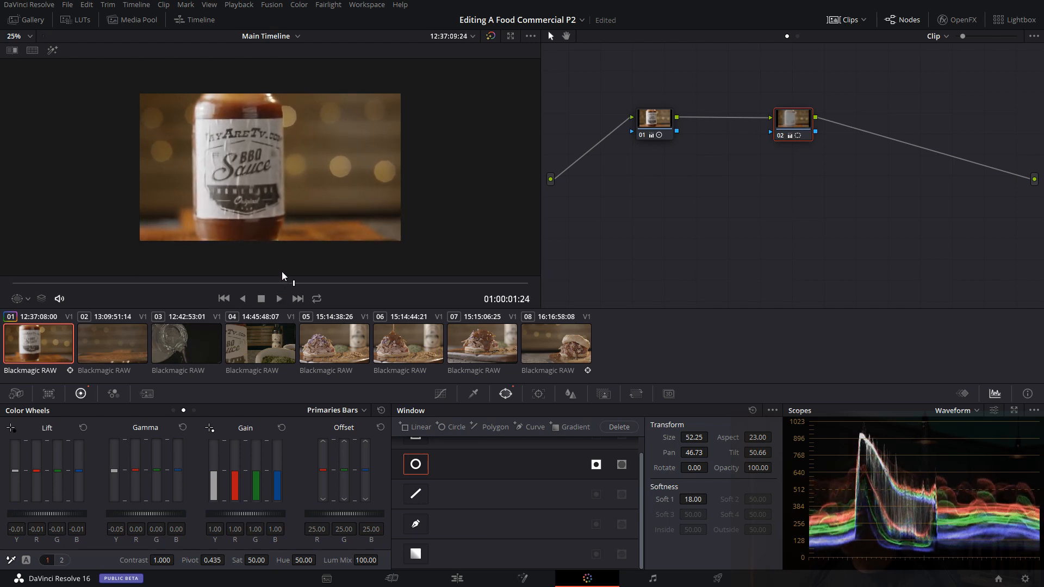
key(ctrl+d)
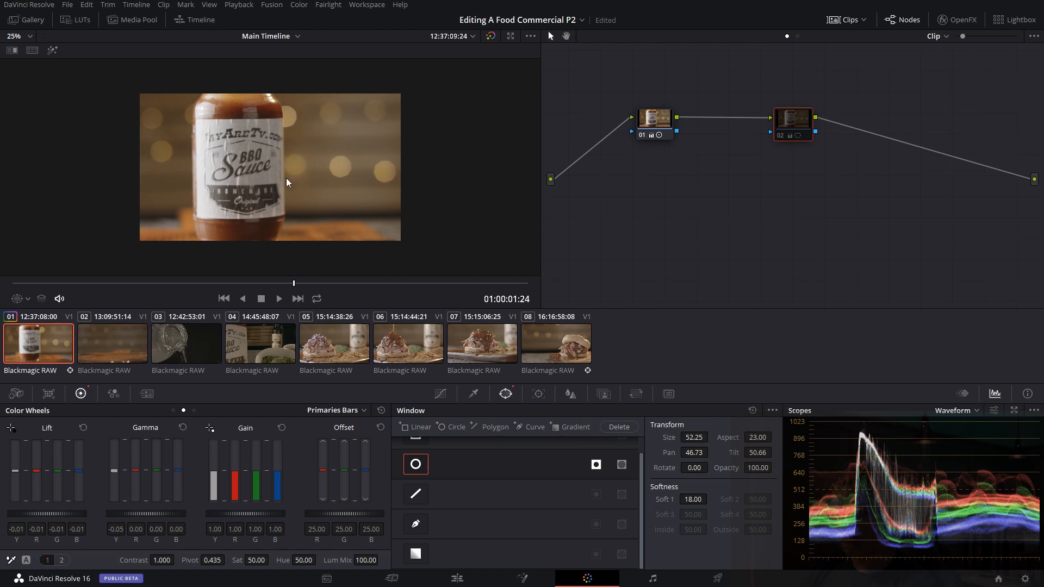
Step: Toggle the second node off and on repeatedly to compare the bottle image with and without the darkened background, leaving it enabled
key(ctrl+d)
key(ctrl+d)
key(ctrl+d)
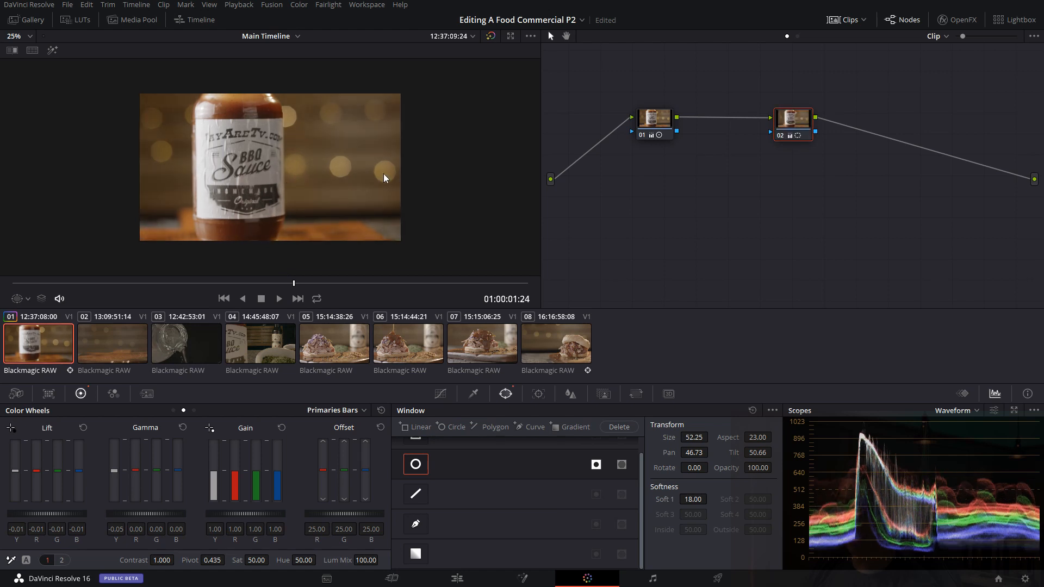
key(ctrl+d)
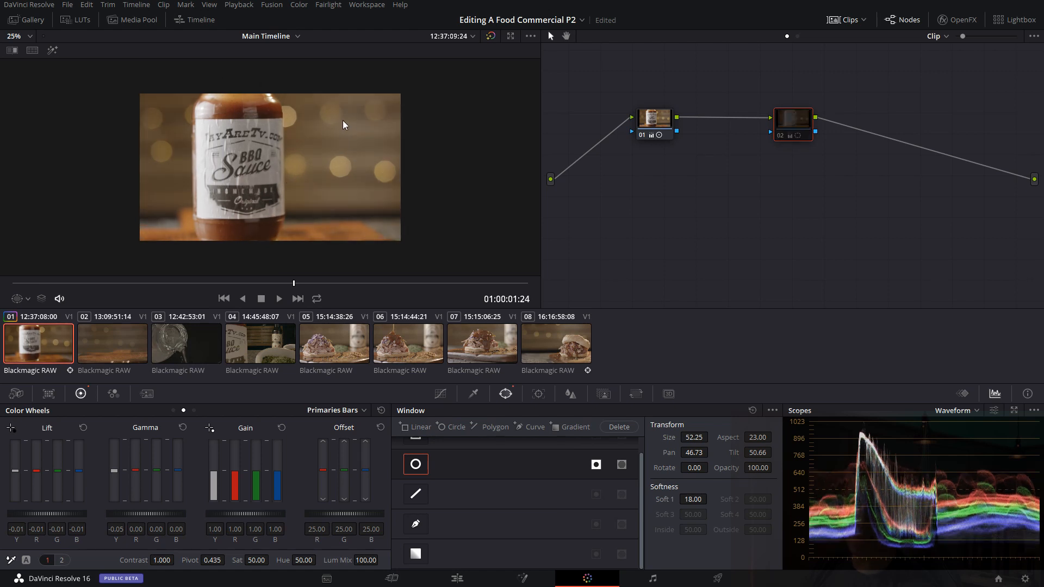
key(ctrl+d)
key(ctrl+d)
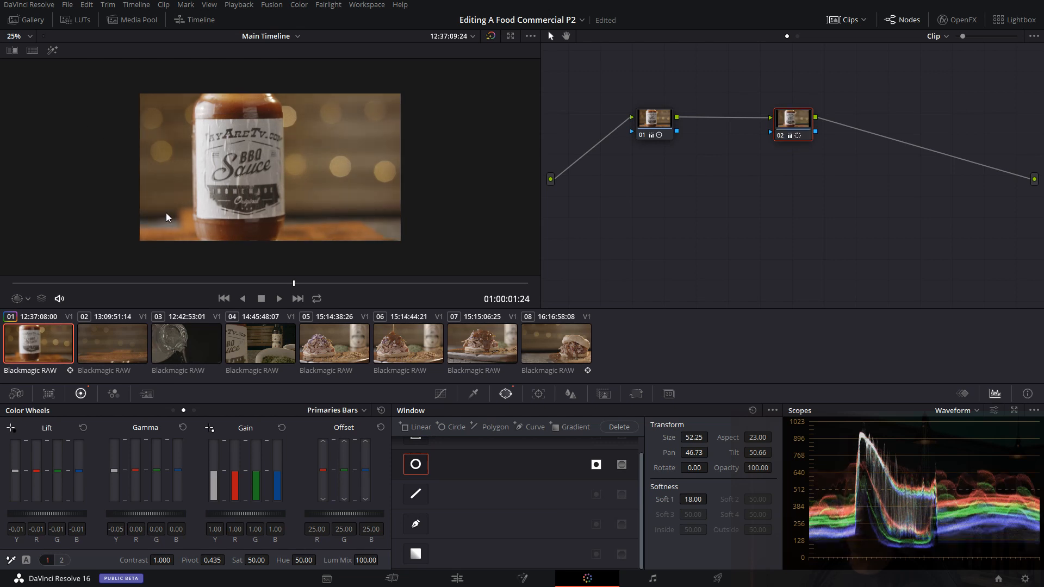
key(ctrl+d)
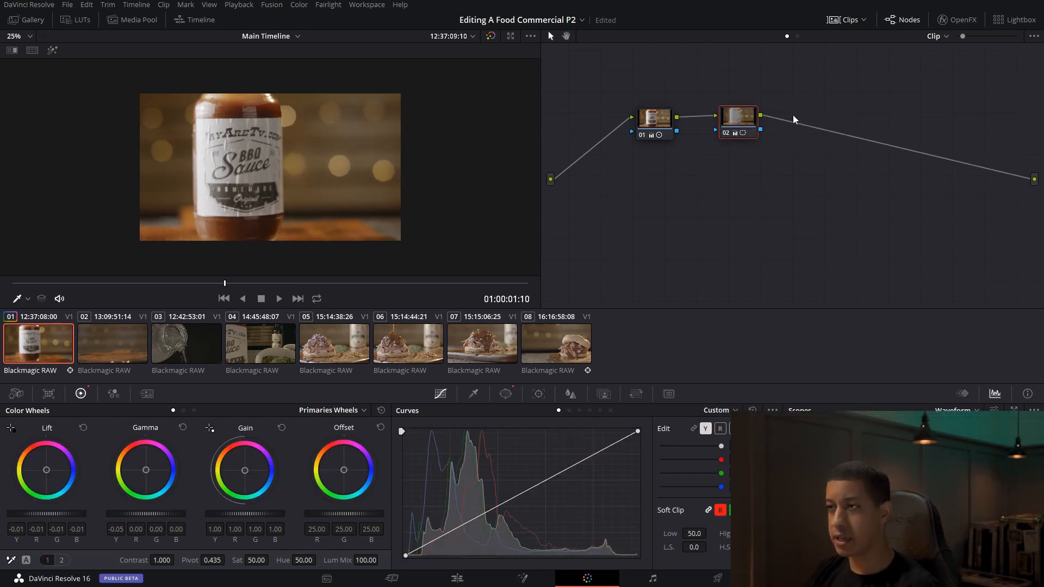
Step: Add a third serial node and shift its lift colour balance toward orange, with red at 0.01 and blue at -0.04
key(ctrl+s)
key(alt+s)
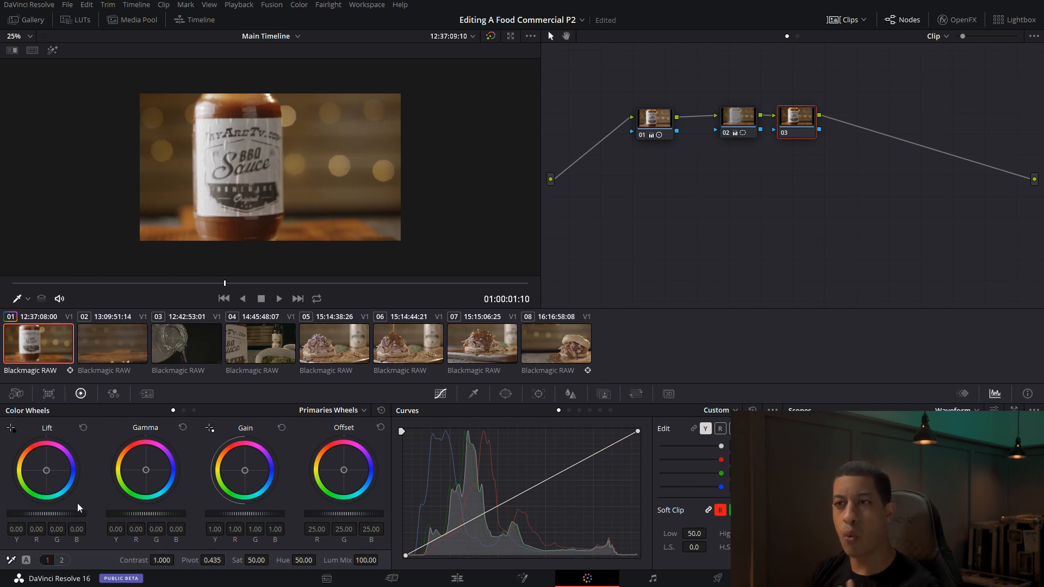
drag(46, 469, 45, 470)
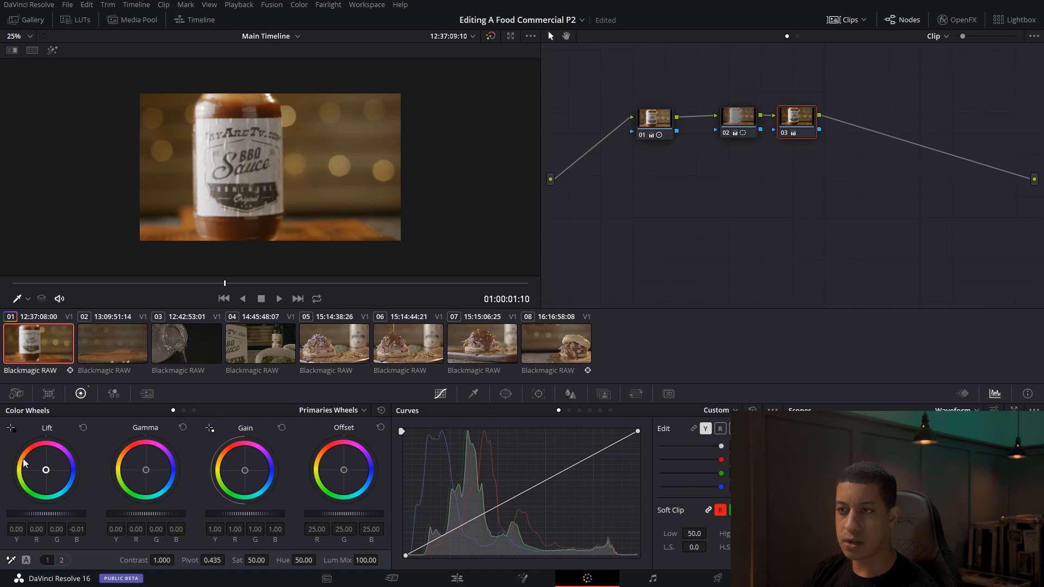
drag(45, 469, 45, 470)
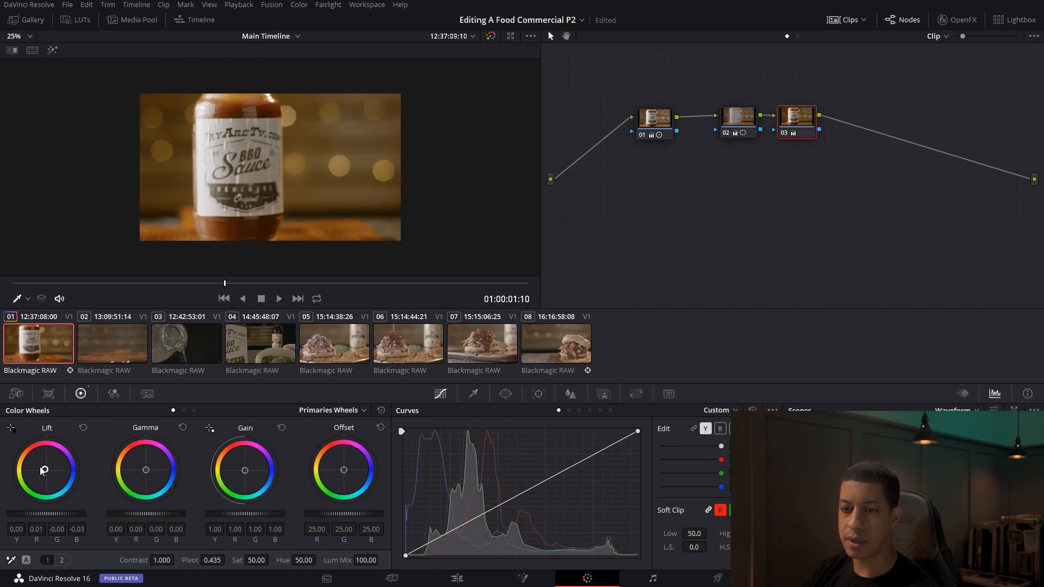
drag(43, 469, 42, 469)
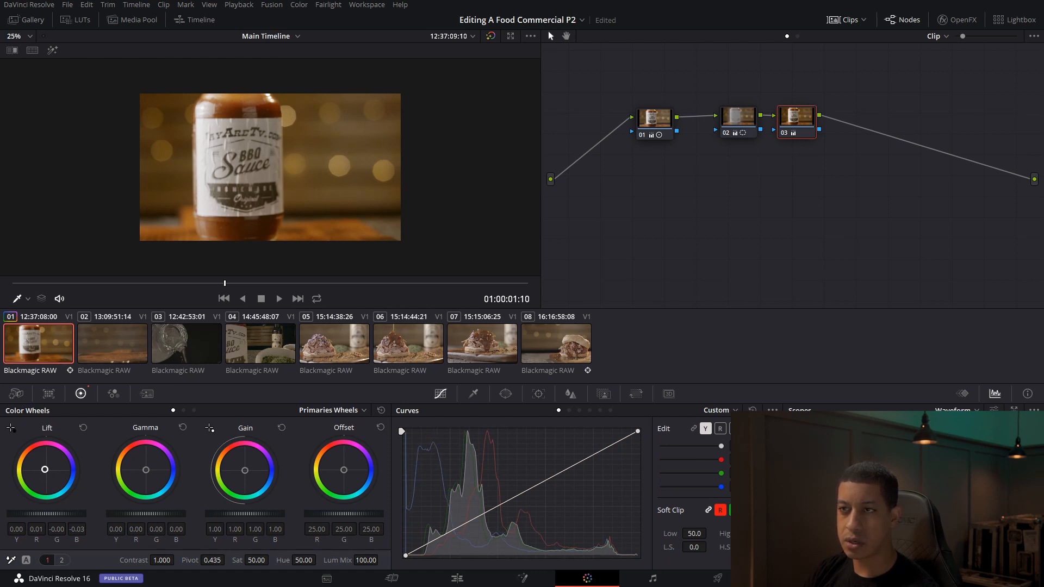
drag(45, 469, 44, 469)
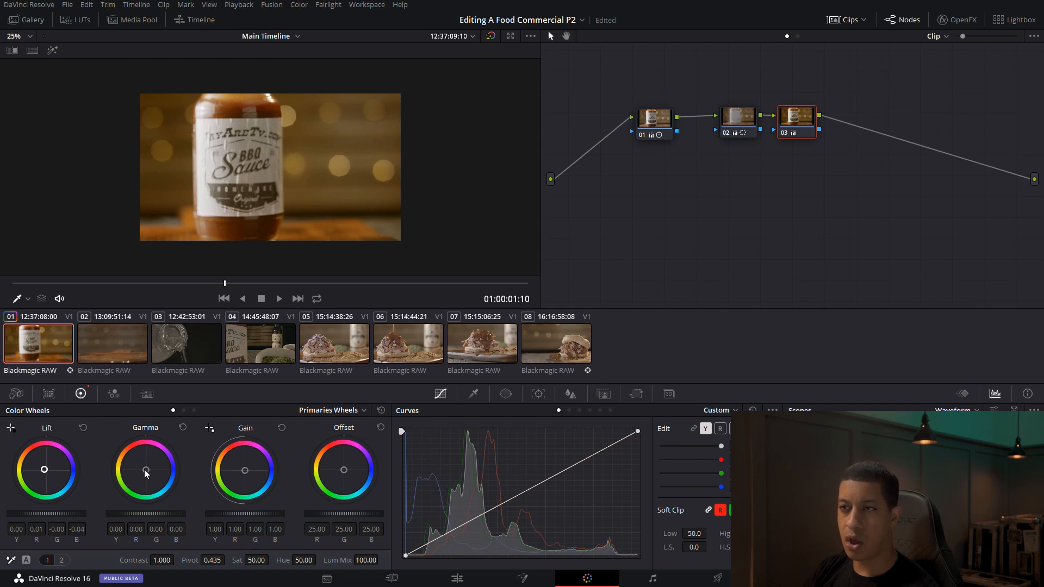
Step: Warm the third node's gamma slightly, with lift luminance set to -0.01 and gamma luminance to 0.02
drag(145, 469, 145, 470)
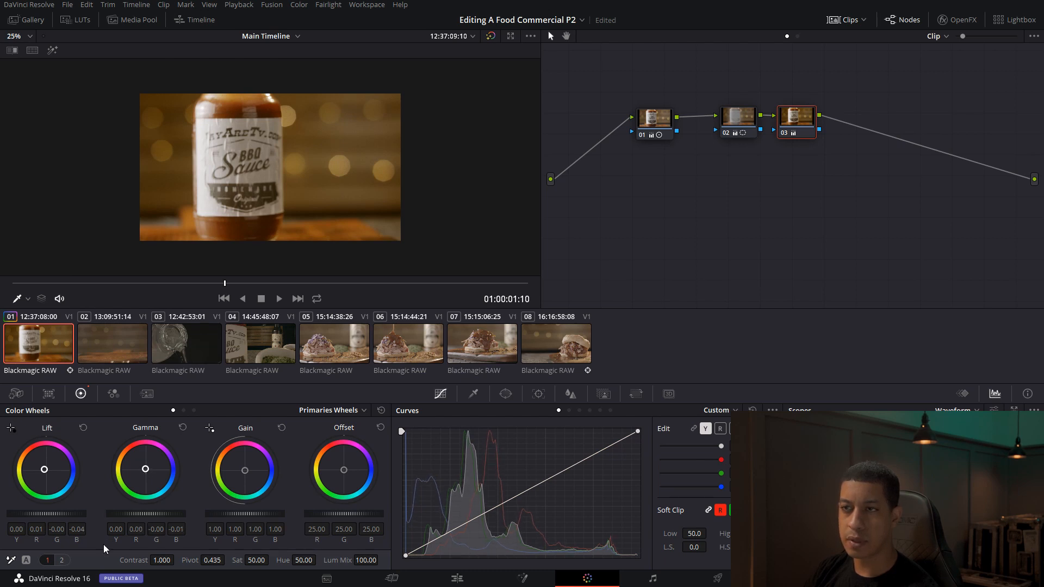
drag(60, 516, 53, 517)
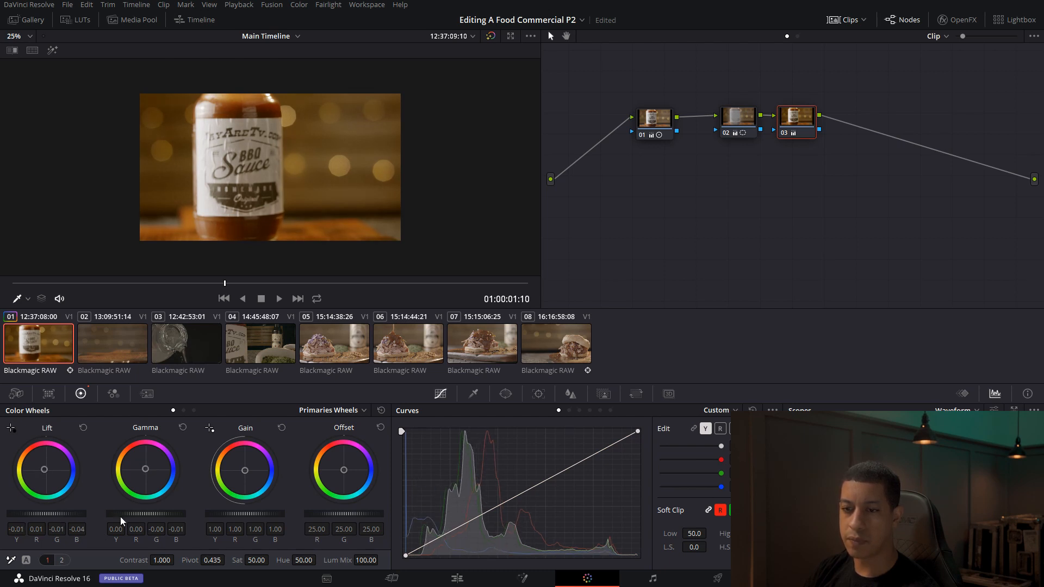
drag(146, 514, 150, 513)
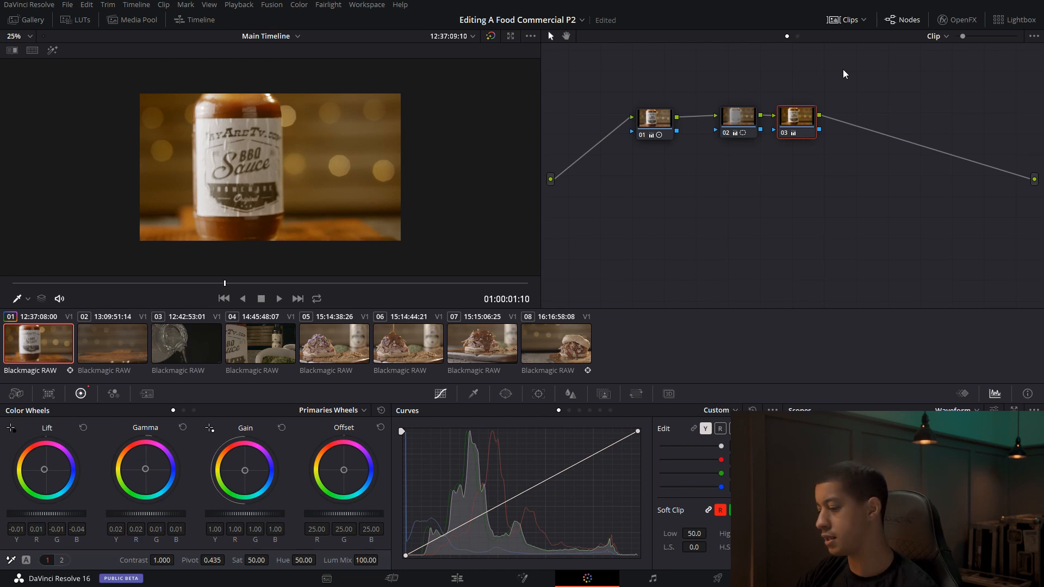
Step: Bypass all grades to compare with the original, restore them, and play the graded bottle clip in full screen
key(shift+d)
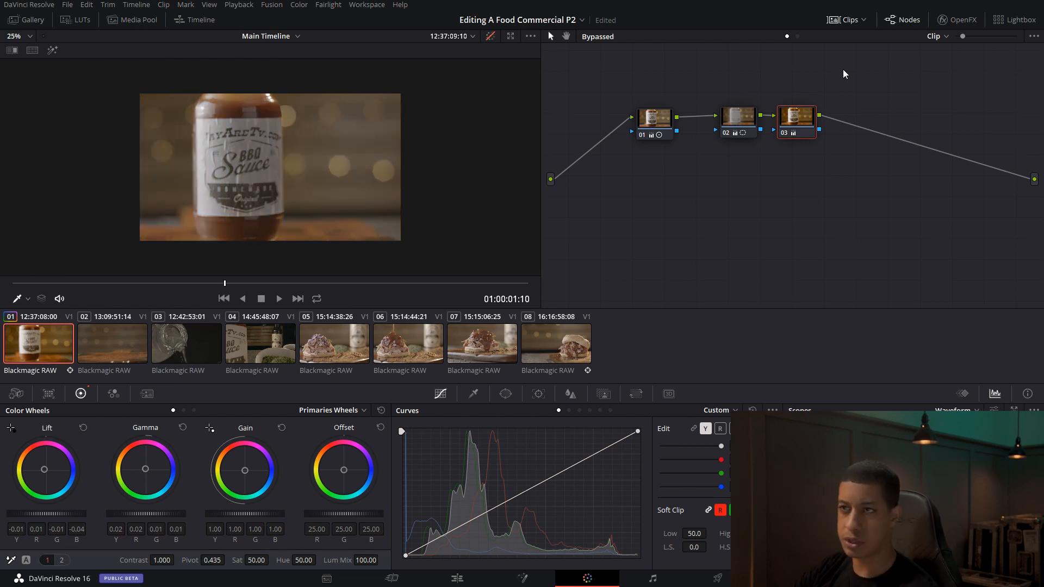
key(shift+d)
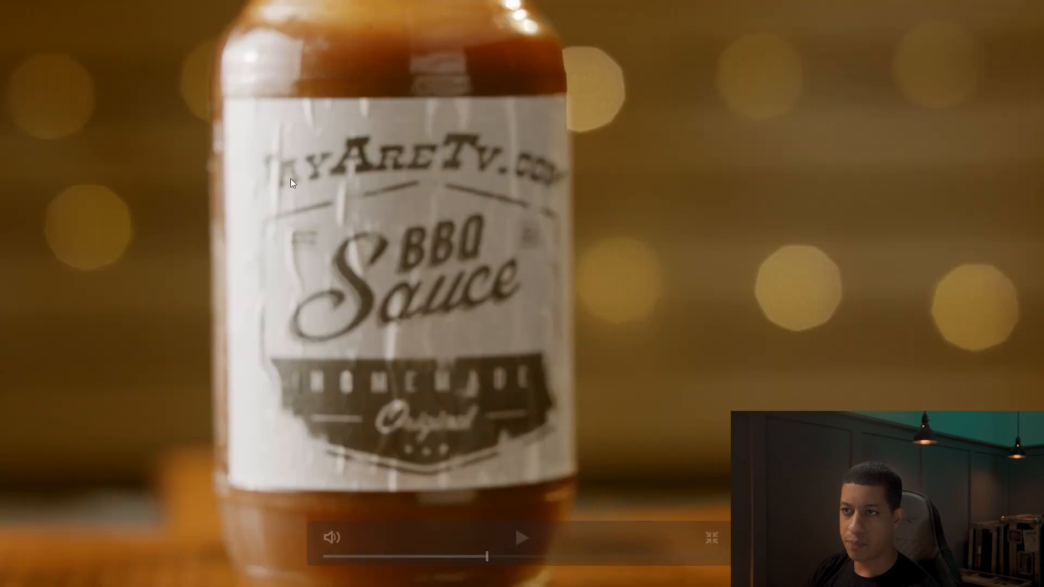
mouse_move(510, 541)
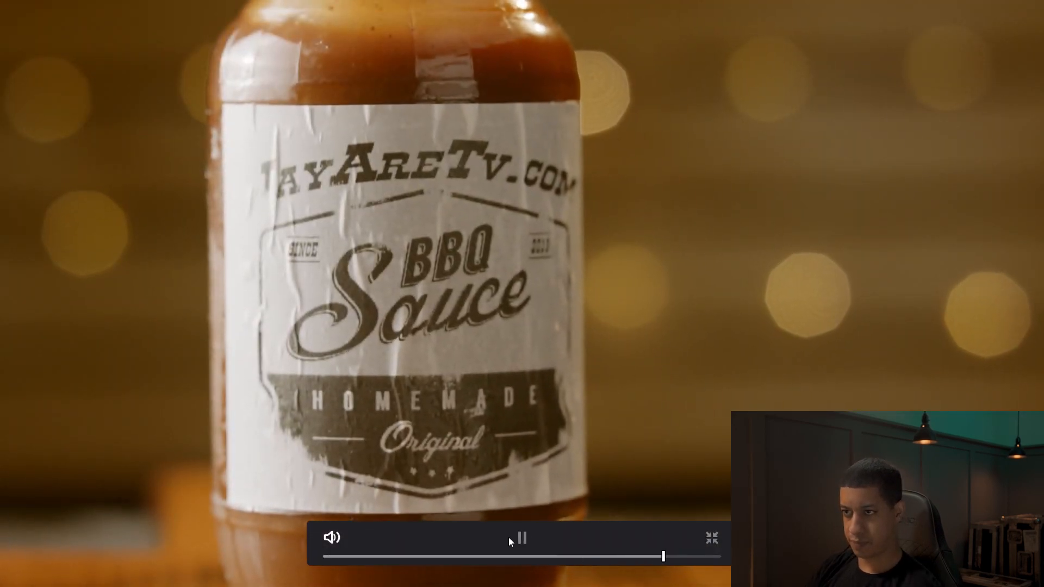
key(Escape)
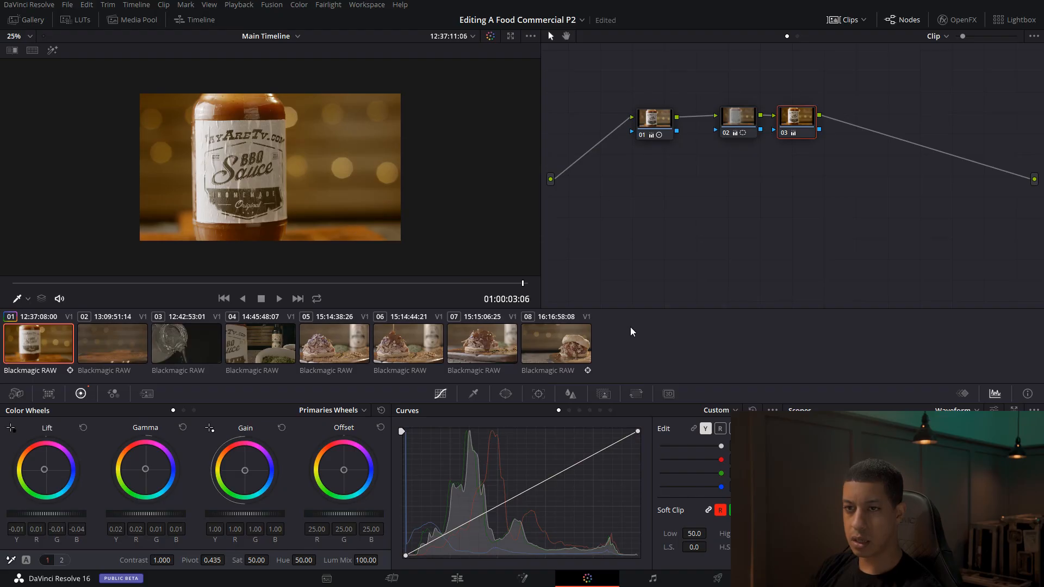
Step: Try copying the bottle clip's grade directly onto the second clip, and replace it with the third clip's grade
click(104, 353)
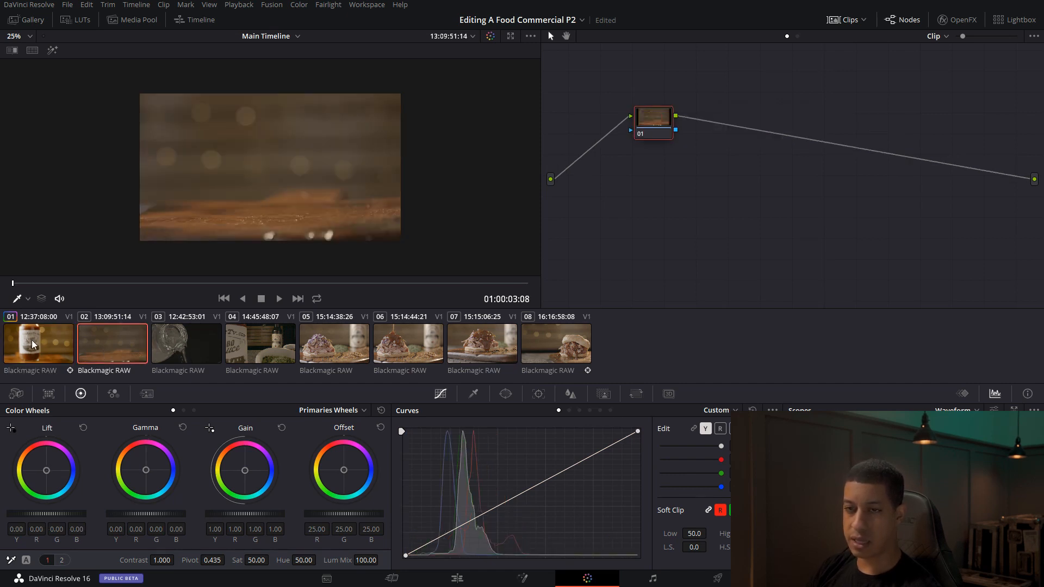
click(52, 350)
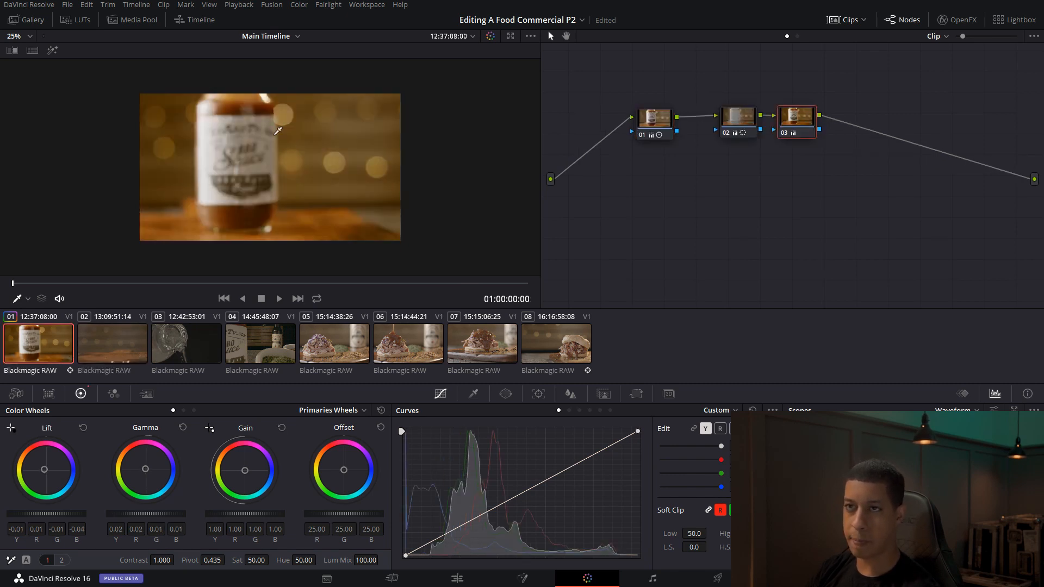
click(107, 341)
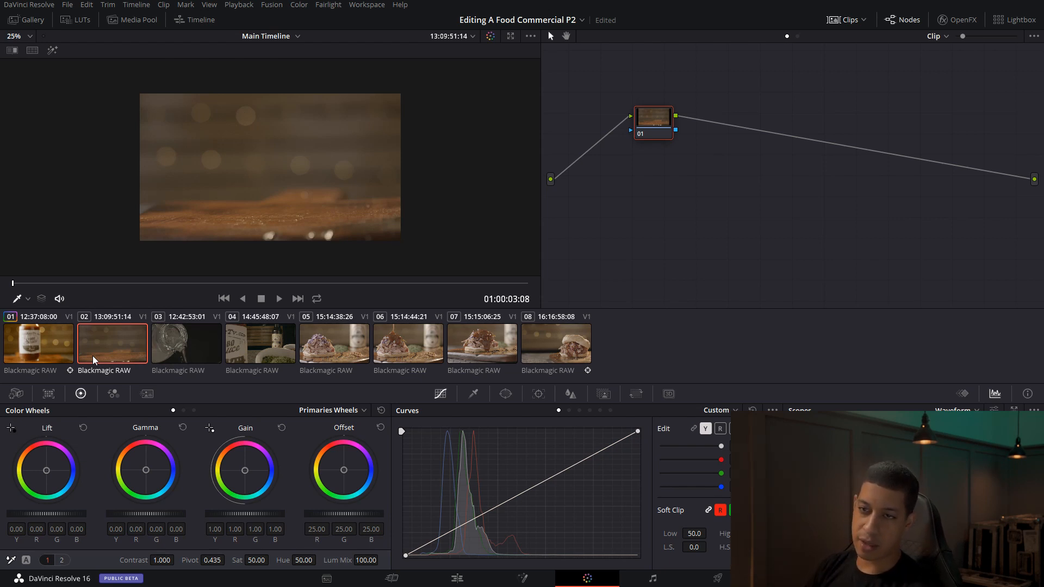
middle_click(57, 348)
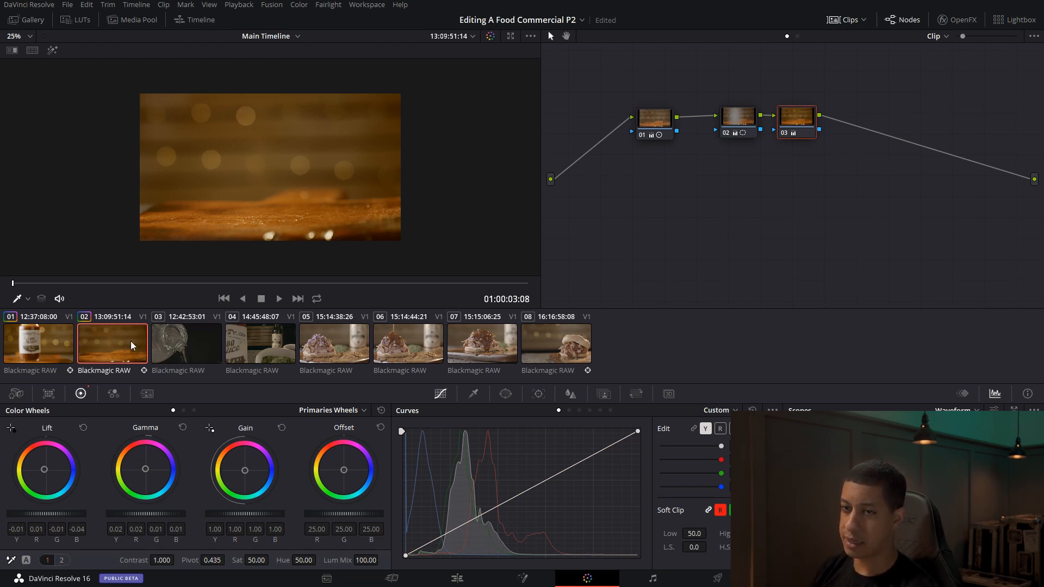
middle_click(185, 340)
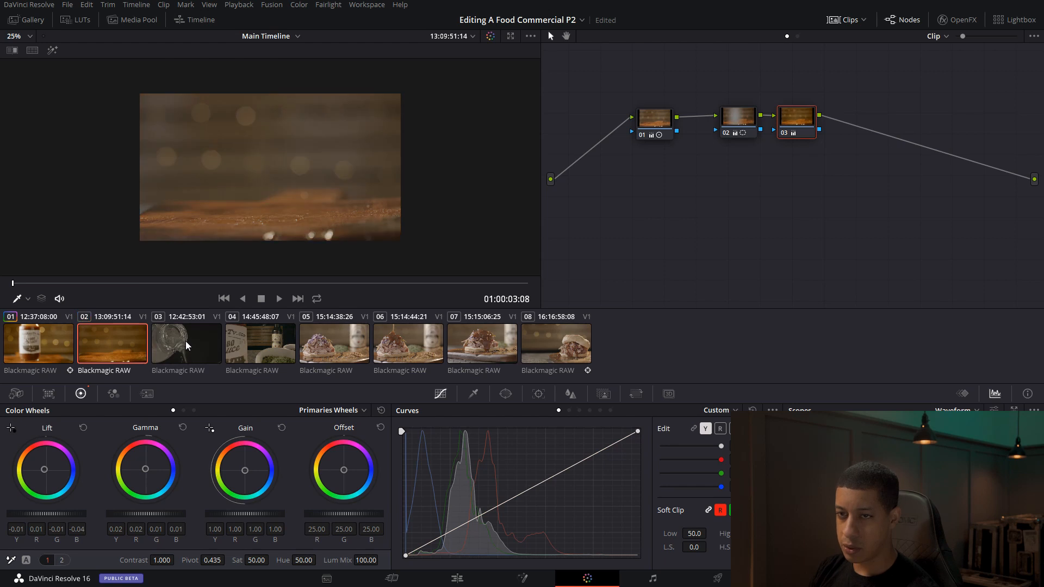
Step: Grab a still of the graded bottle clip and show it in the Gallery
click(53, 351)
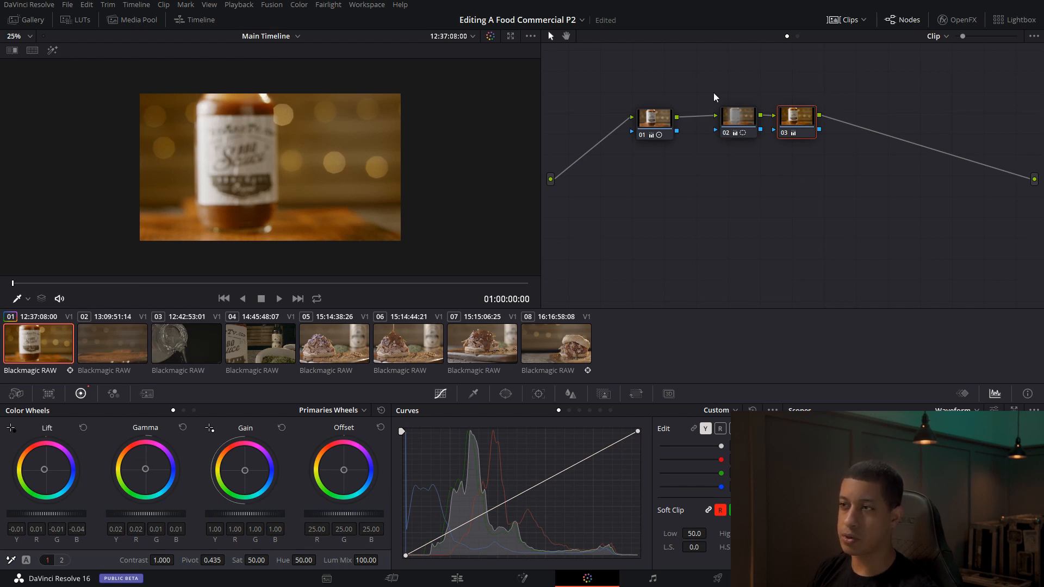
right_click(227, 159)
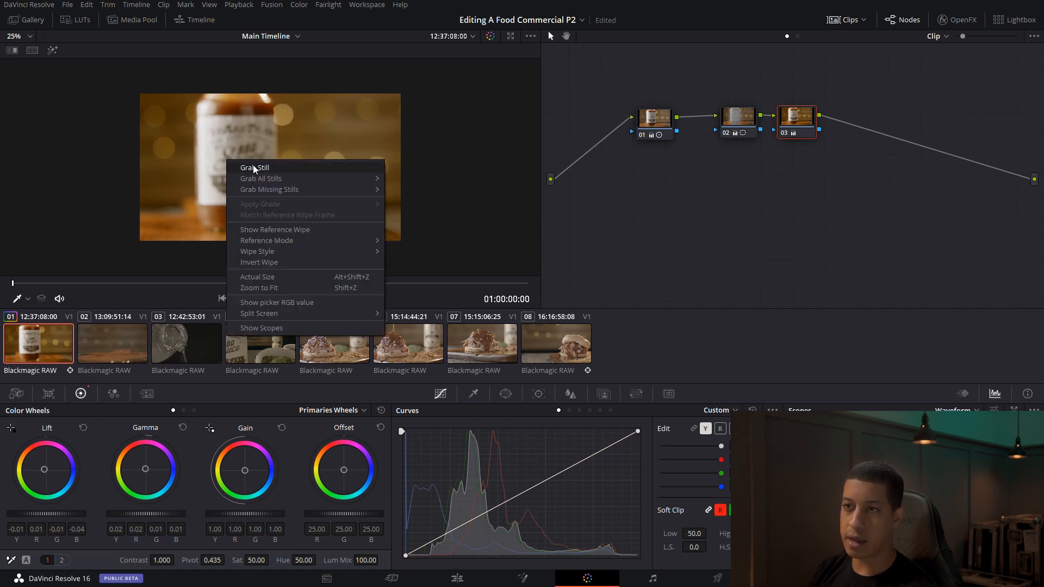
click(252, 165)
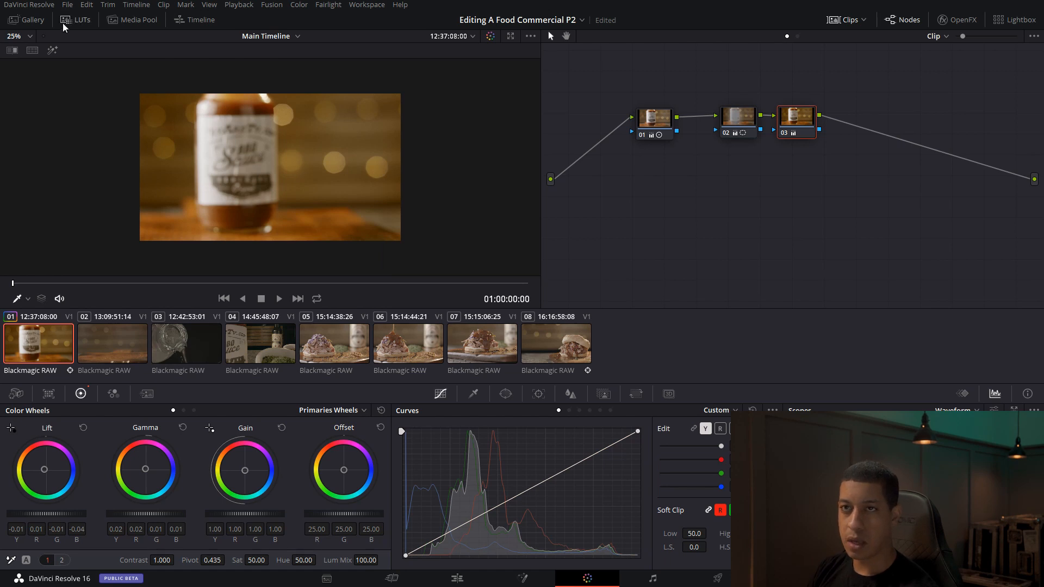
click(41, 21)
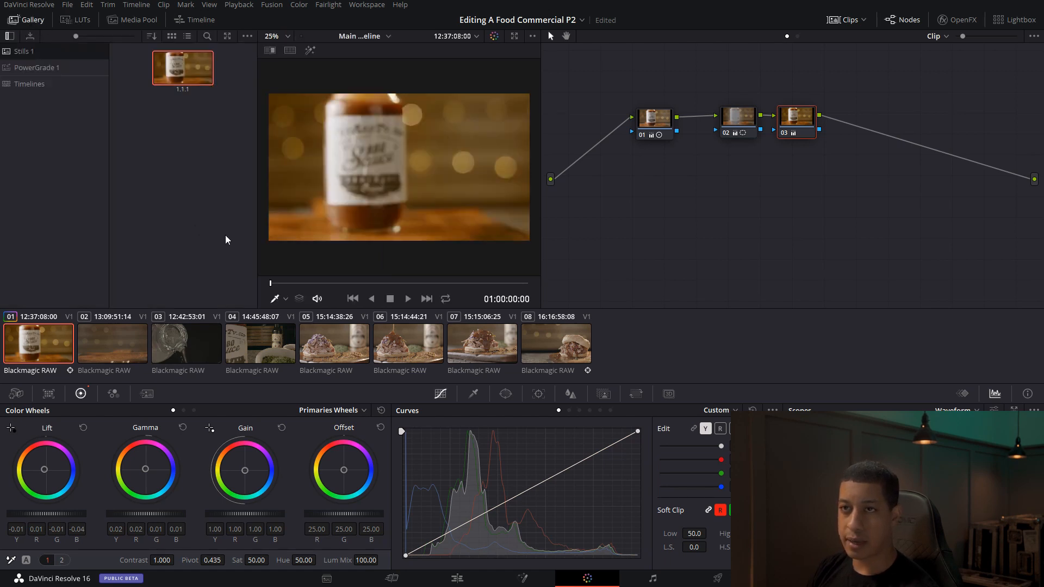
Step: Apply the grade from the bottle still to the second clip
click(107, 343)
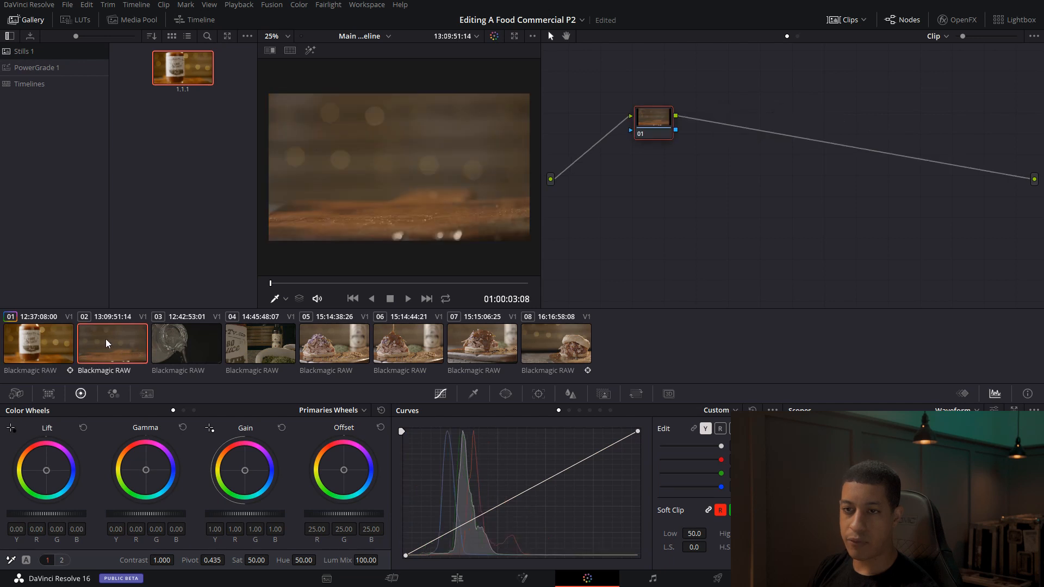
right_click(197, 69)
click(223, 99)
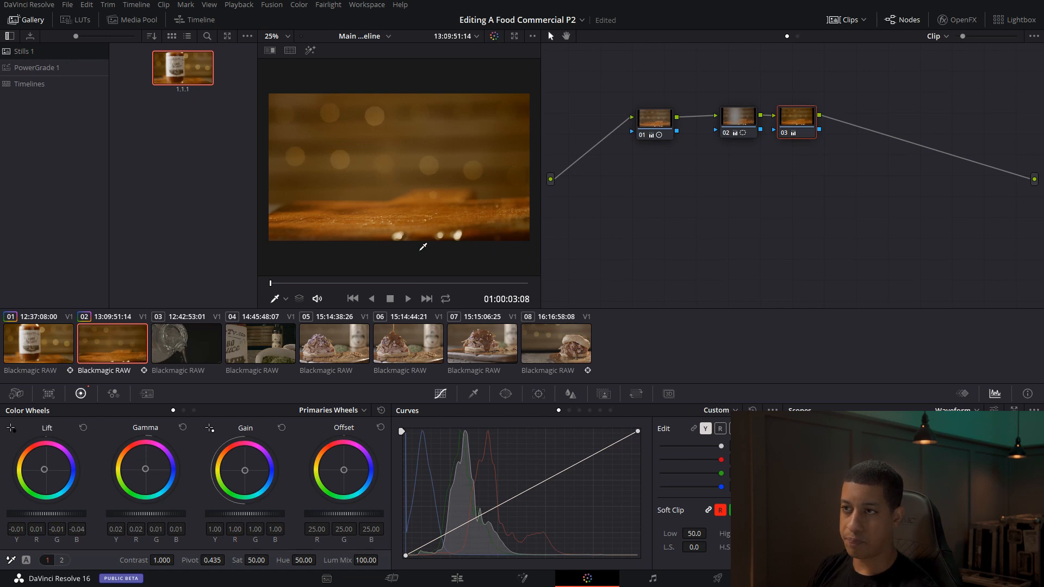
click(208, 144)
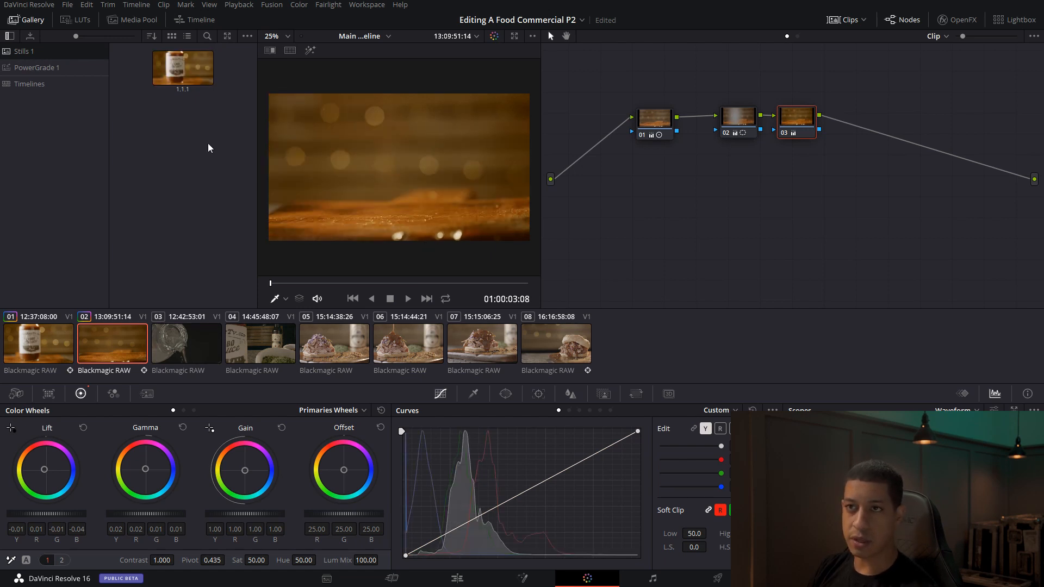
Step: Display the bottle still's node graph, inspect its three nodes, and close it without applying anything
right_click(188, 70)
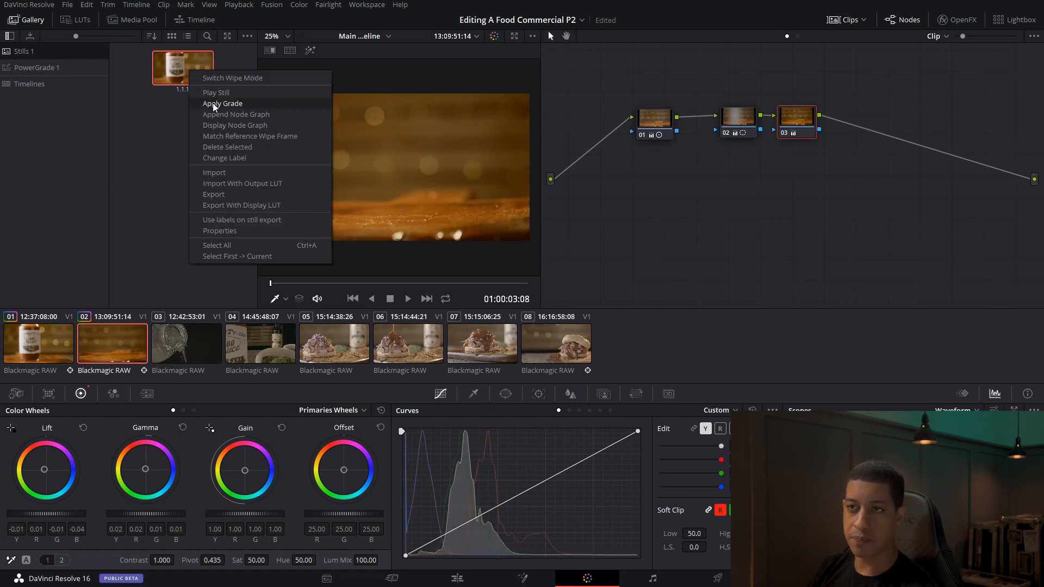
click(227, 126)
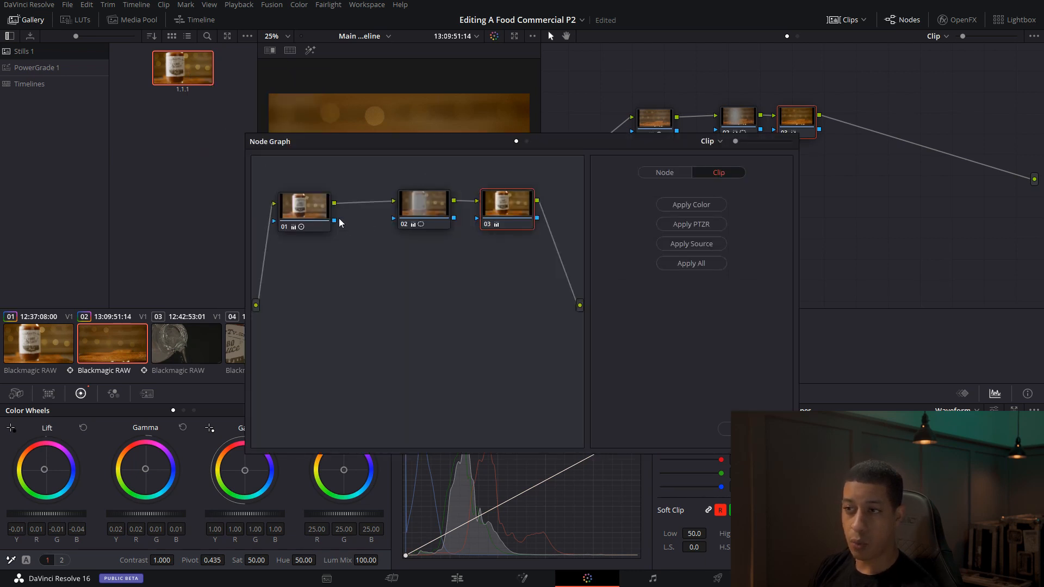
drag(432, 147, 453, 235)
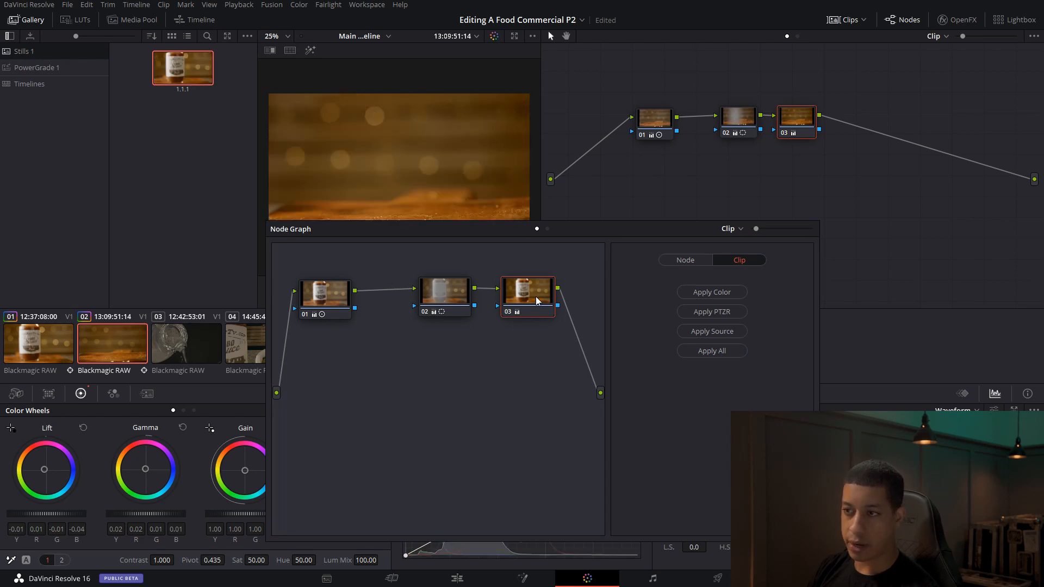
click(320, 303)
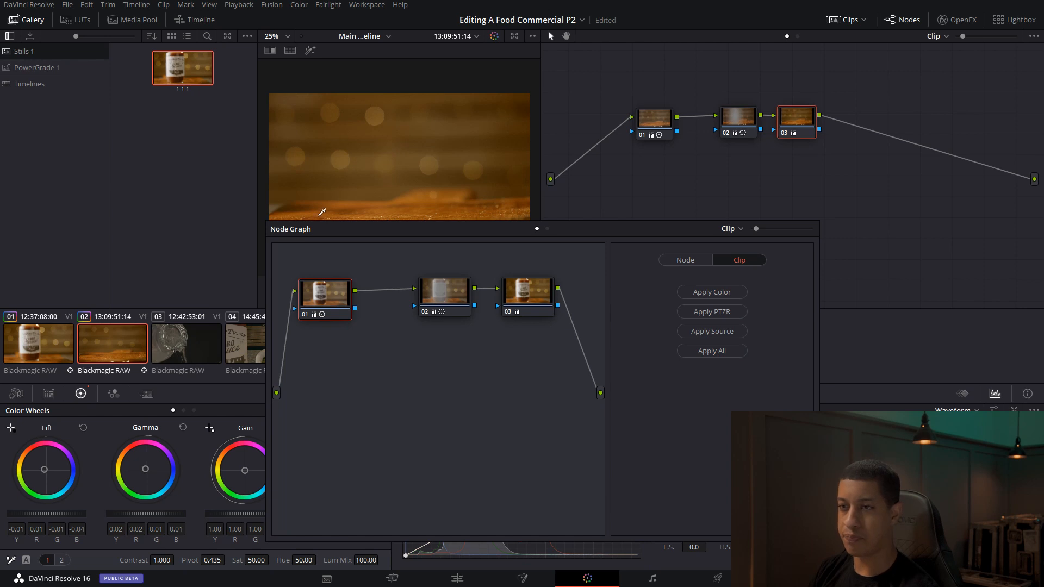
key(Escape)
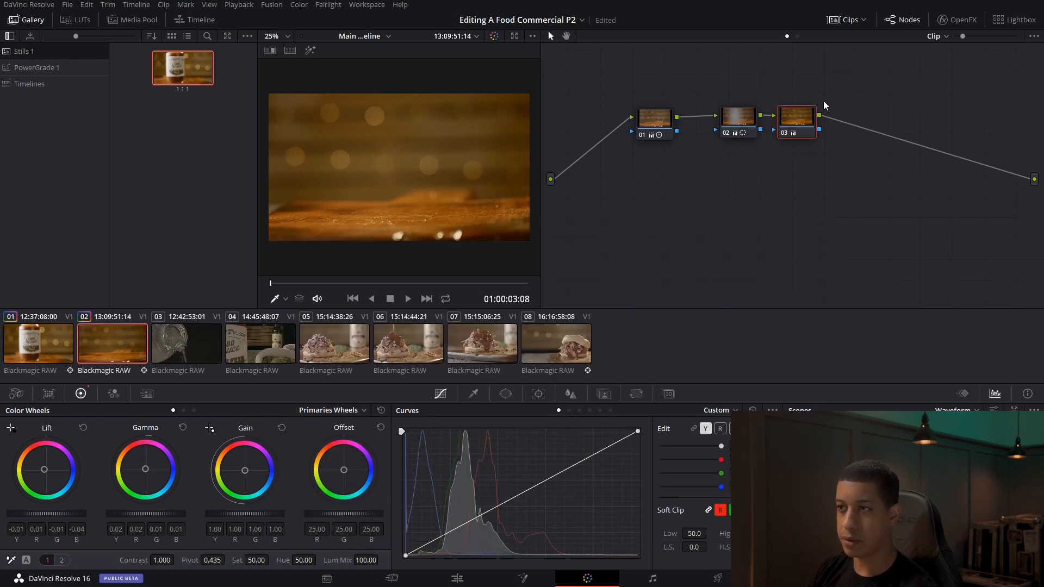
Step: Select the second clip's window node, scrub through the falling tomatoes, and disable that node
click(741, 121)
drag(302, 283, 422, 283)
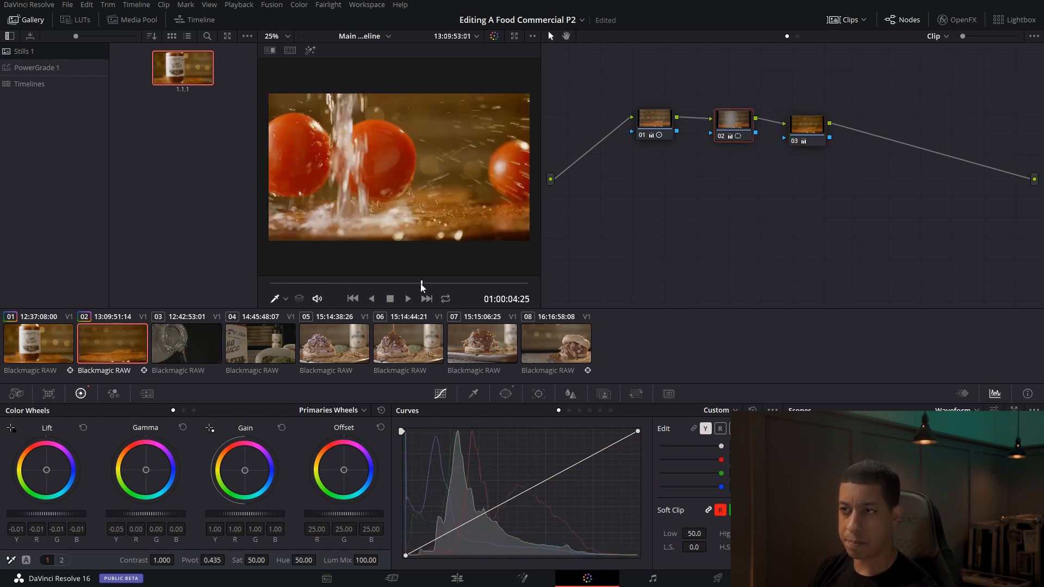
click(372, 299)
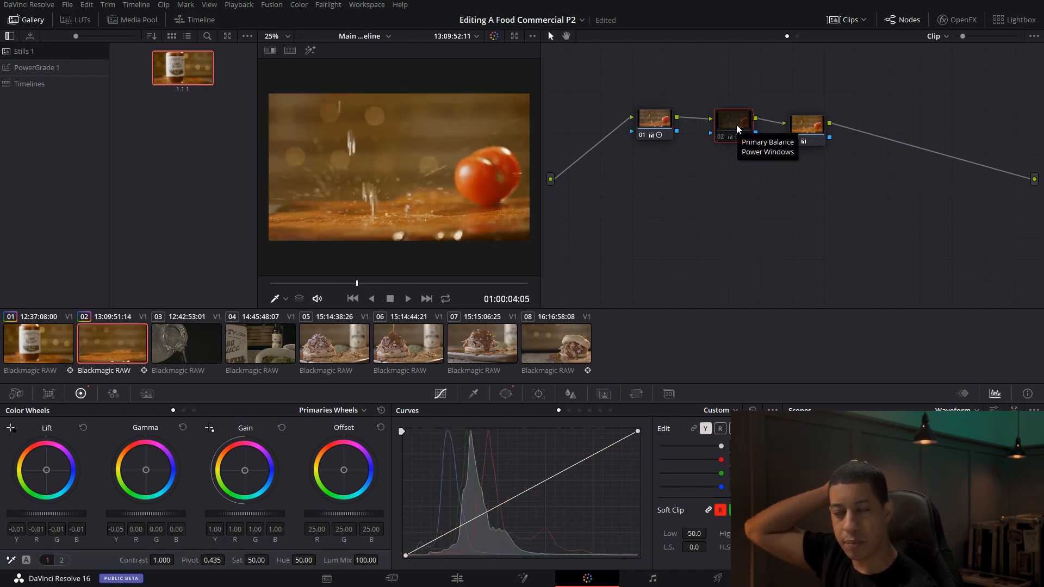
Step: Toggle the second clip's window node off and on to compare the picture, and leave the node enabled
key(ctrl+d)
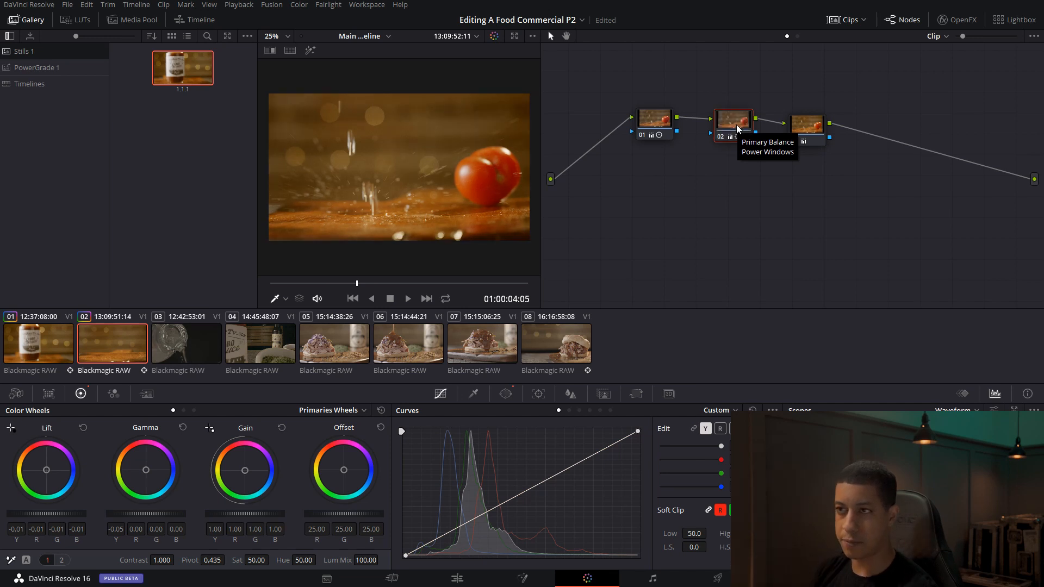
key(ctrl+d)
key(ctrl+d)
key(ctrl+d)
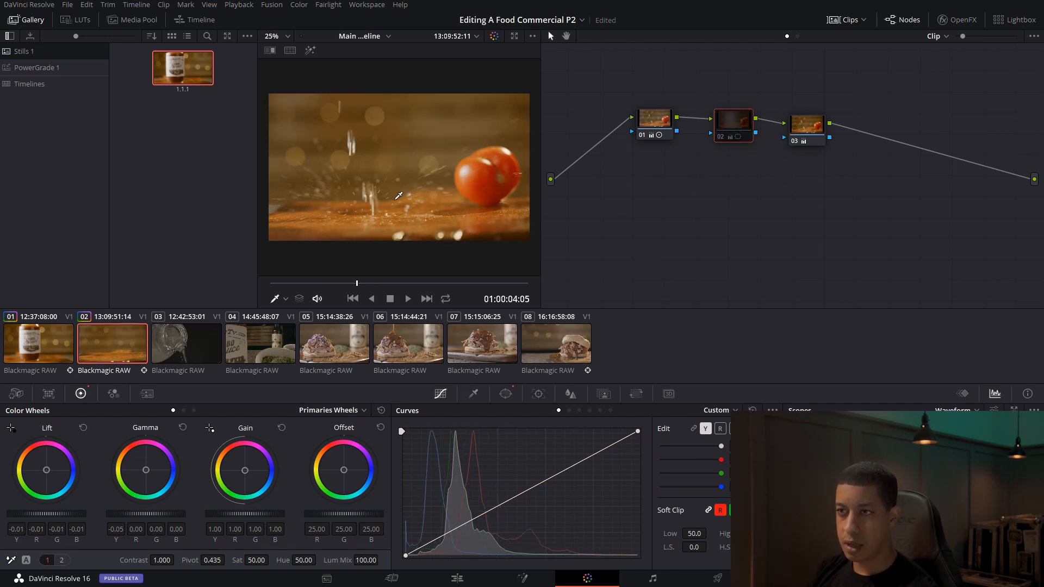
key(ctrl+d)
key(ctrl+d)
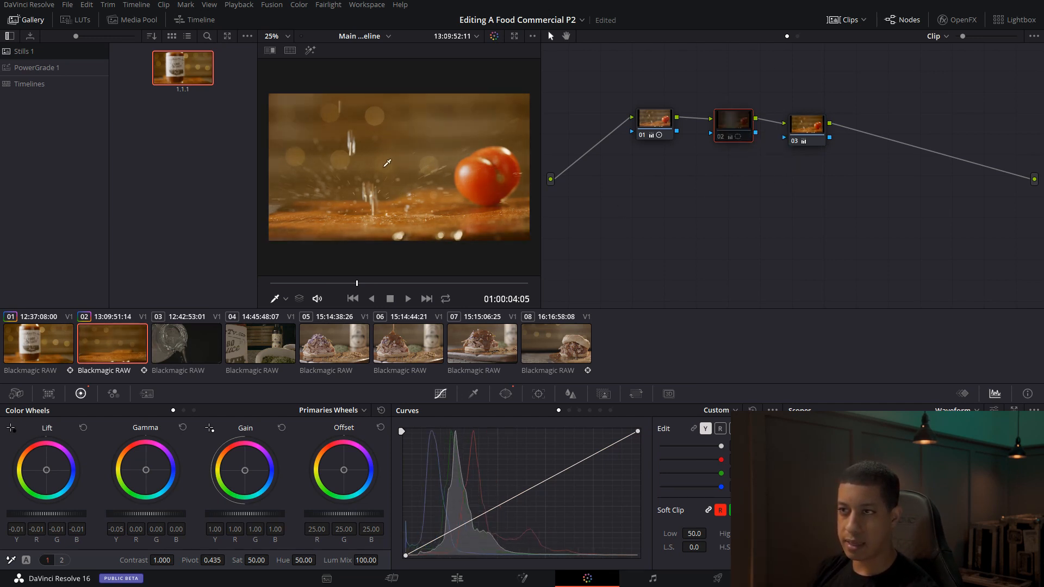
key(ctrl+d)
key(ctrl+d)
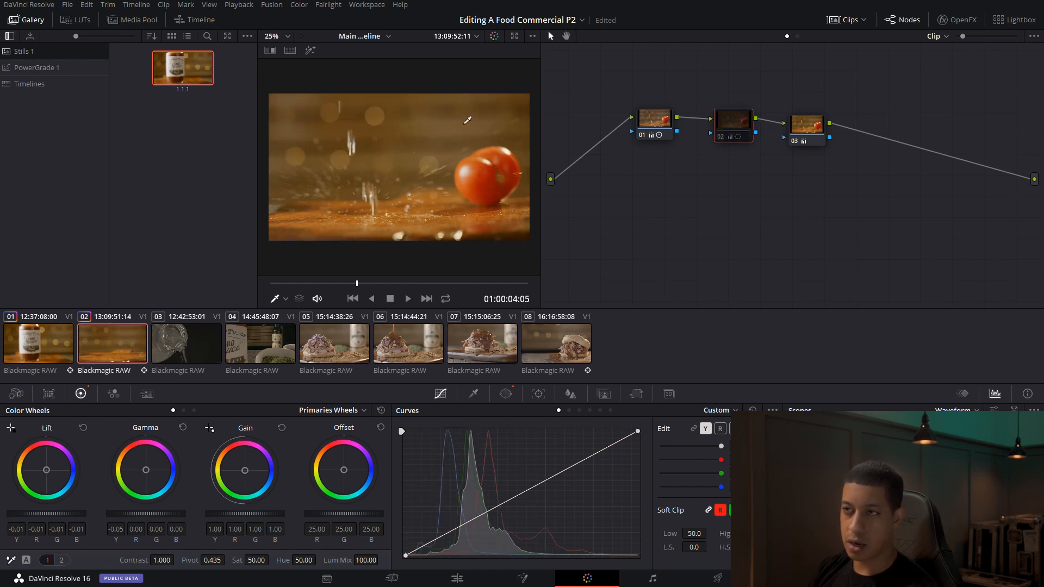
key(ctrl+d)
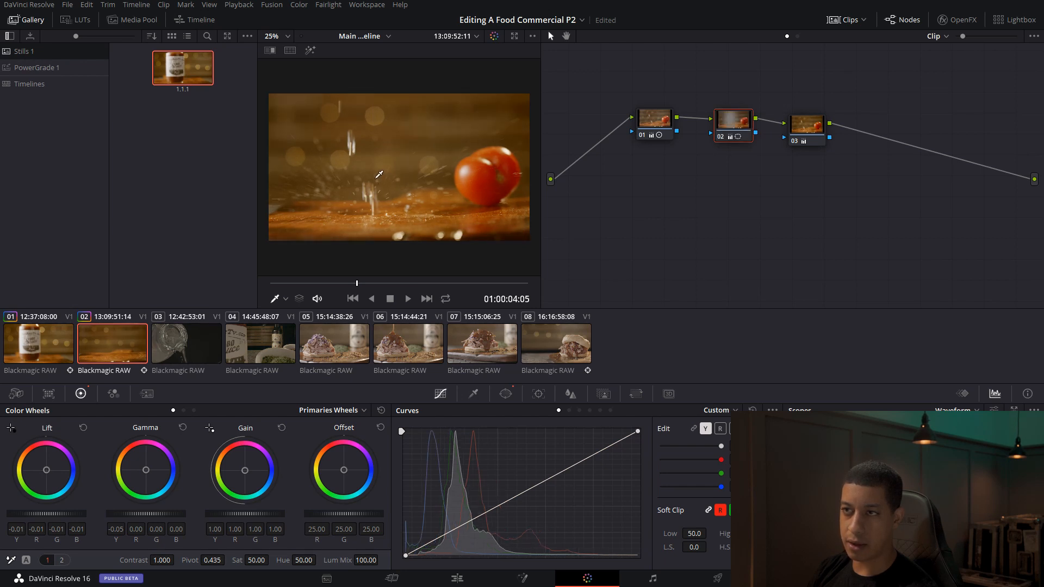
key(ctrl+d)
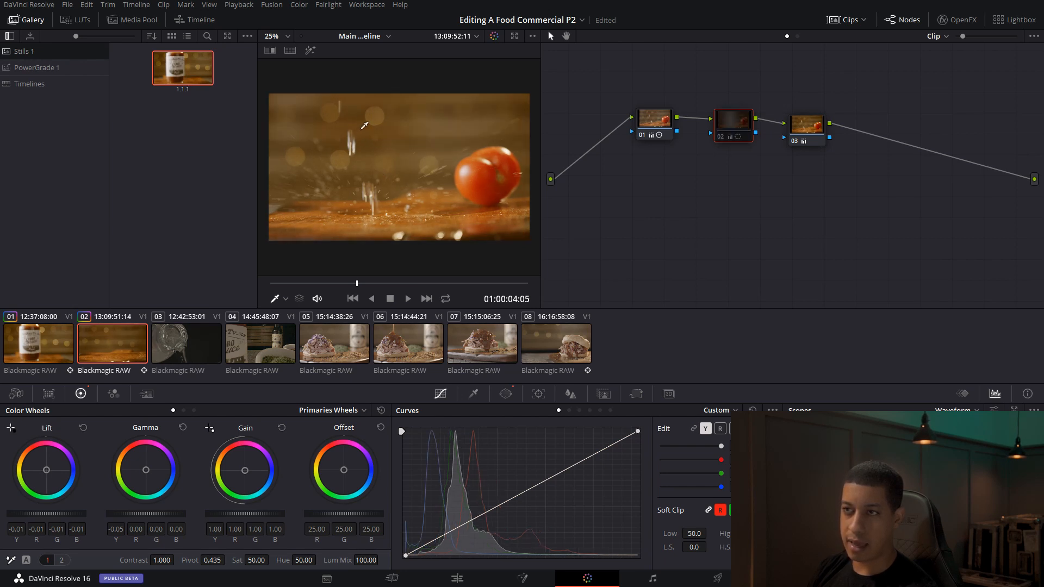
key(ctrl+d)
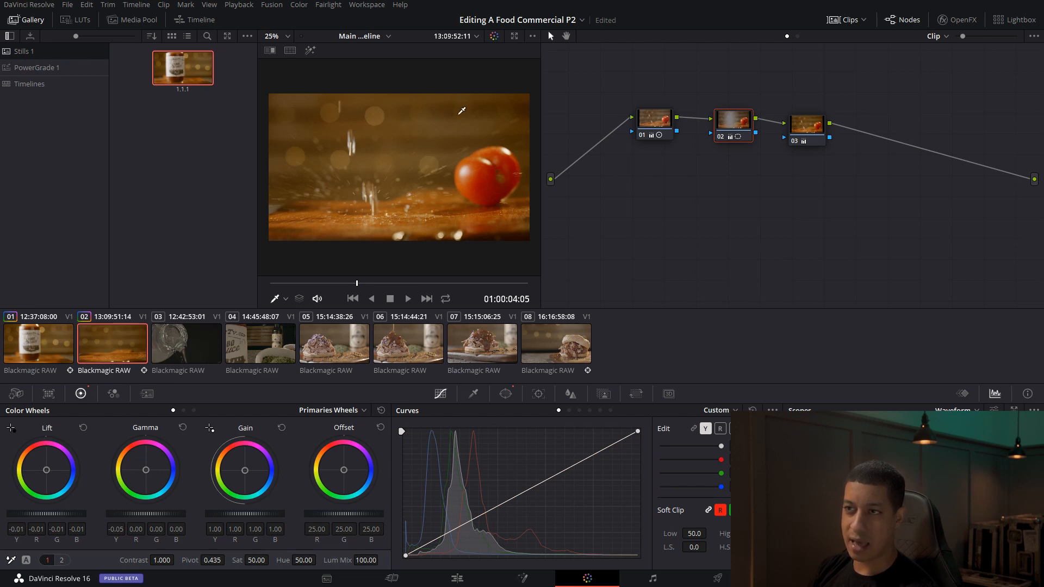
key(ctrl+d)
key(ctrl+d)
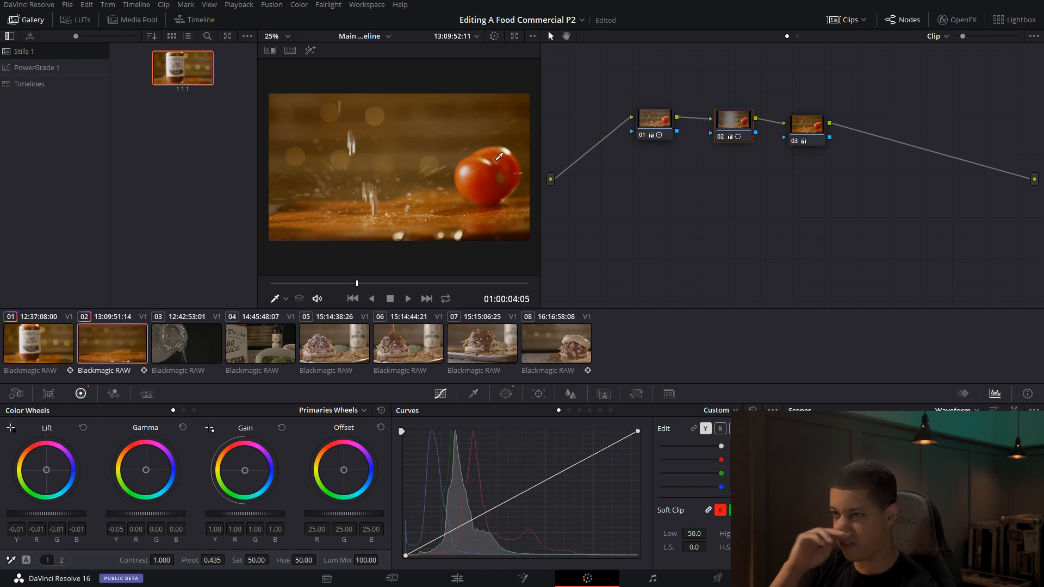
key(ctrl+d)
key(ctrl+d)
Step: Play through the tomato clip to review its grade
drag(348, 283, 380, 306)
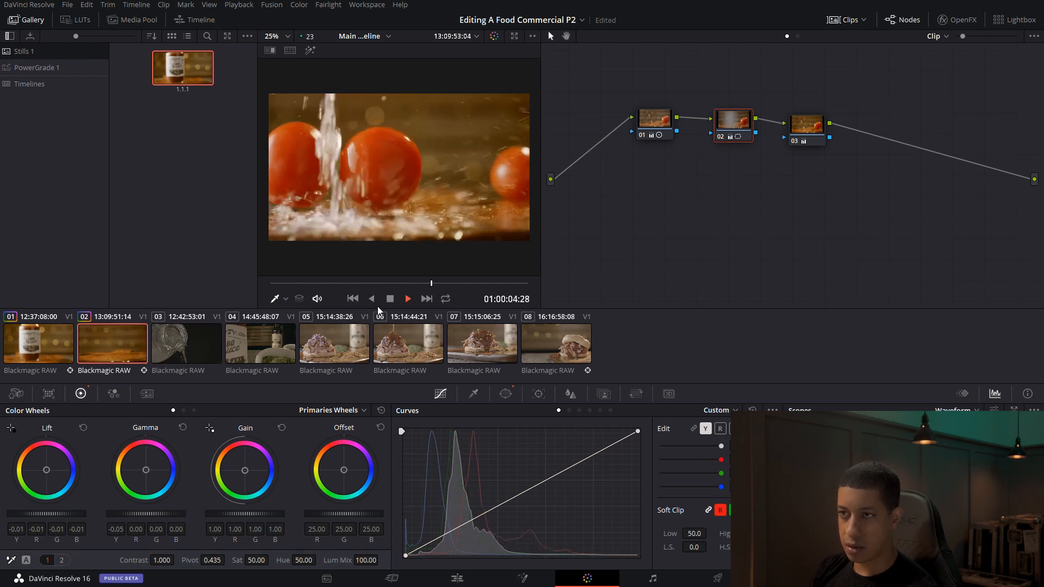
click(388, 297)
click(319, 288)
key(space)
key(space)
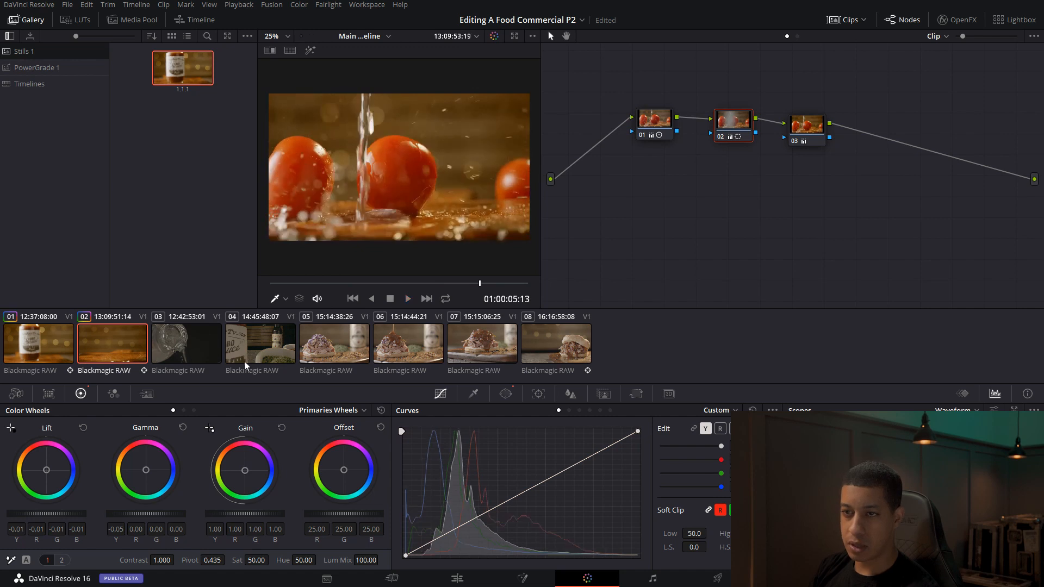
Step: Copy the second clip's grade onto the third clip and move to a frame showing the jar opening
click(195, 351)
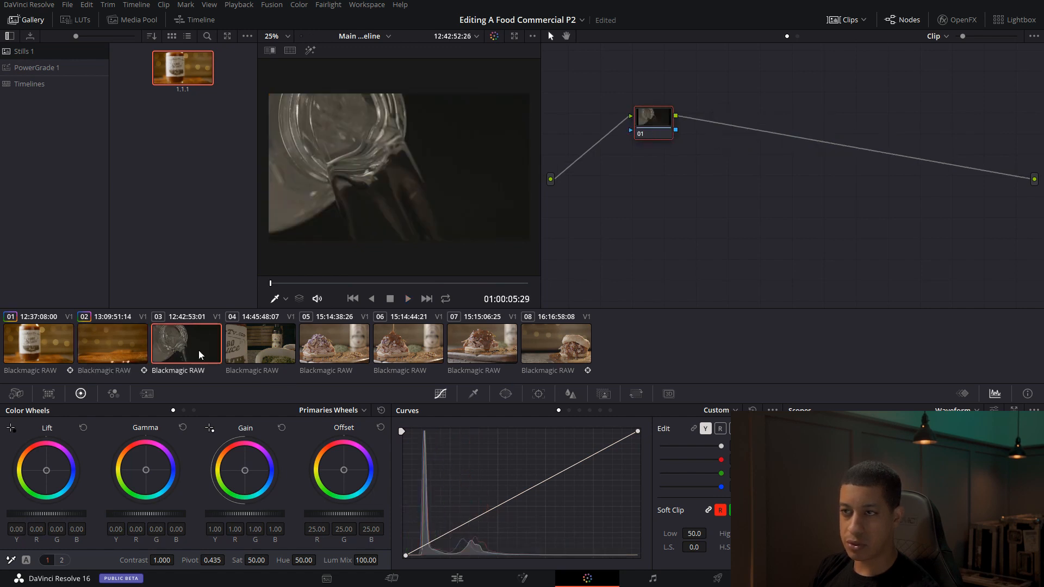
middle_click(126, 338)
drag(304, 282, 340, 266)
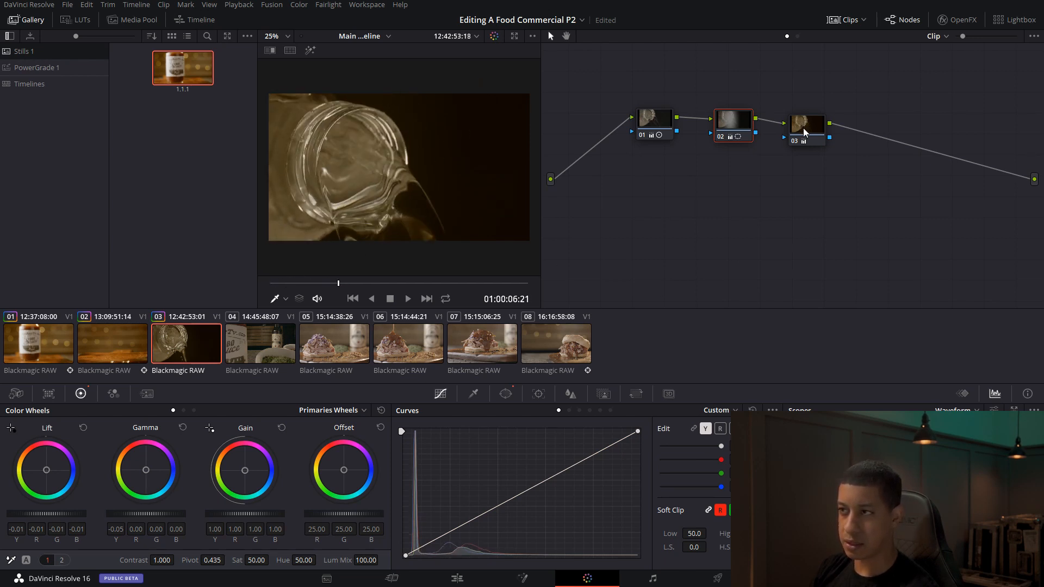
Step: Delete the window node from the third clip's grade and add a serial node at the end of the chain
key(Delete)
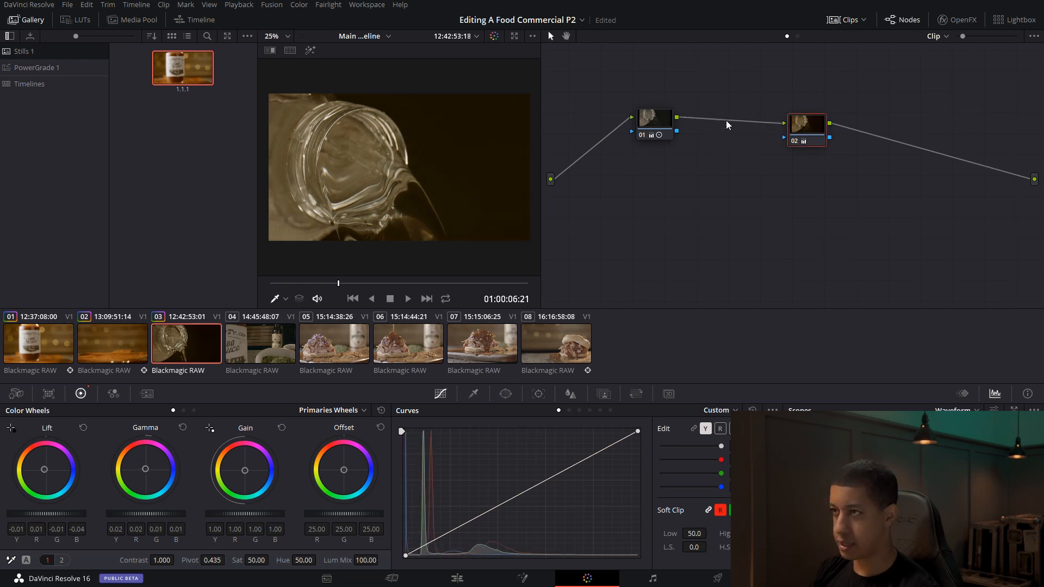
drag(806, 118, 829, 126)
key(alt+s)
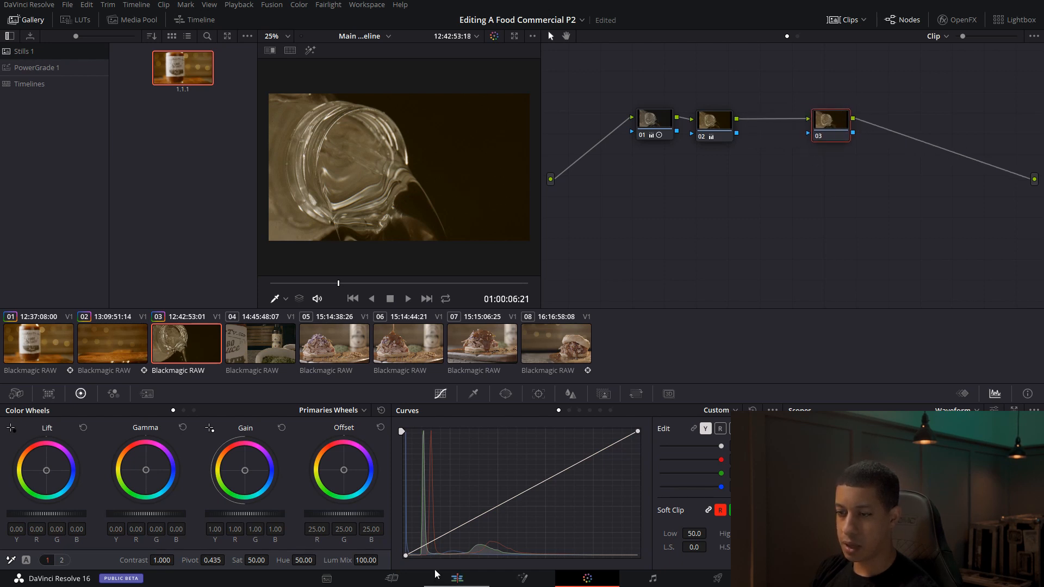
Step: Try to darken the third clip's shadows by moving the linked custom curves' black point inward, and undo it
drag(406, 554, 426, 556)
click(772, 446)
click(694, 430)
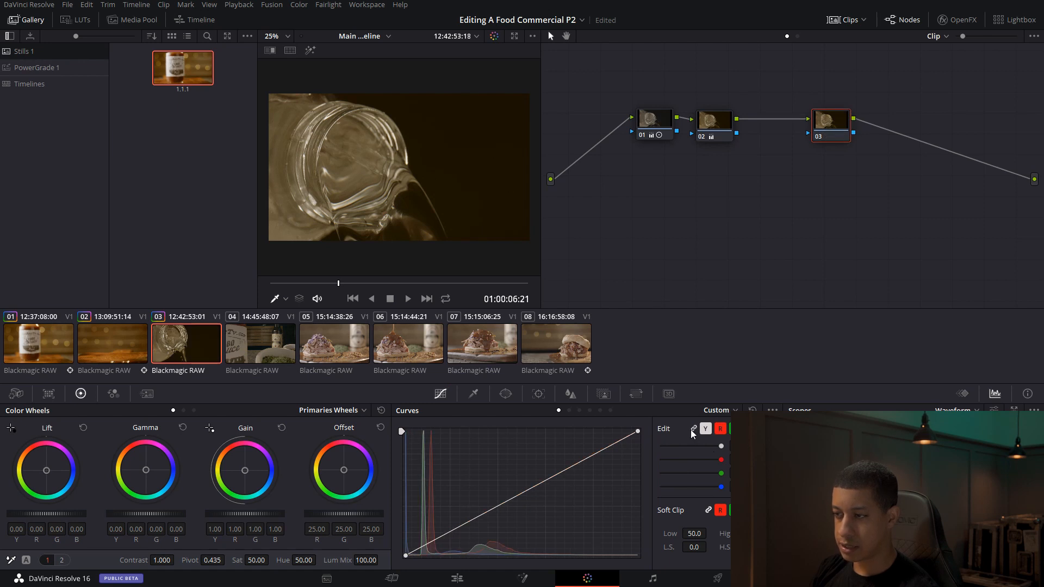
drag(406, 557, 437, 561)
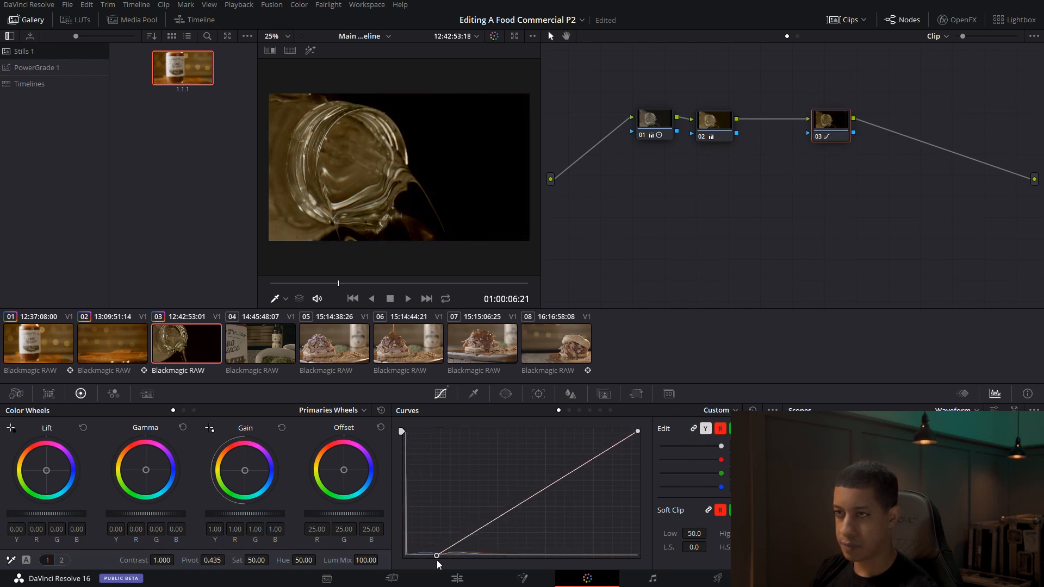
key(ctrl+z)
Step: Pick the third clip's black point from its dark background on the last node, and play back the result
drag(823, 126, 801, 127)
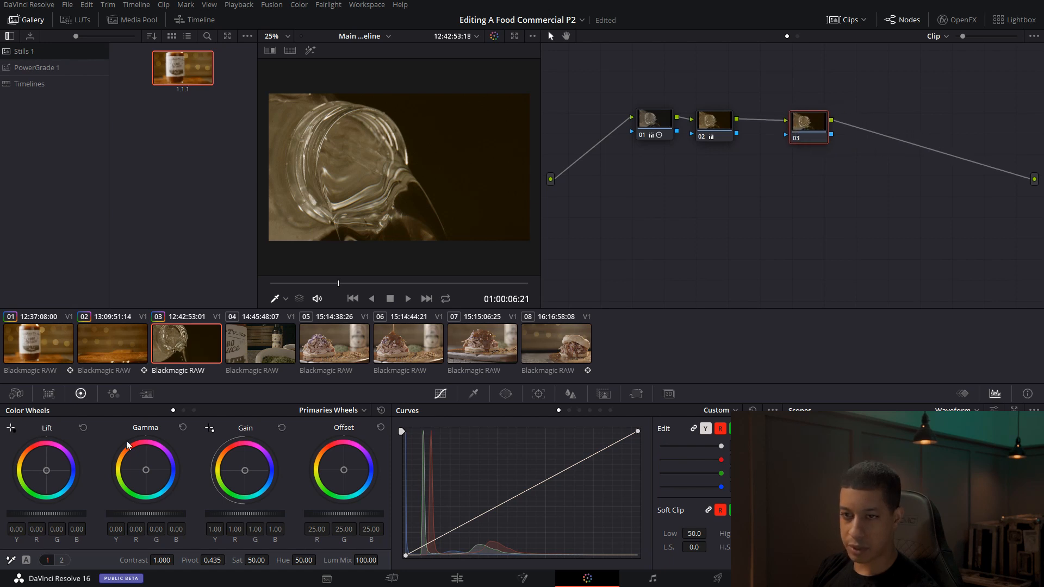
click(15, 431)
click(474, 122)
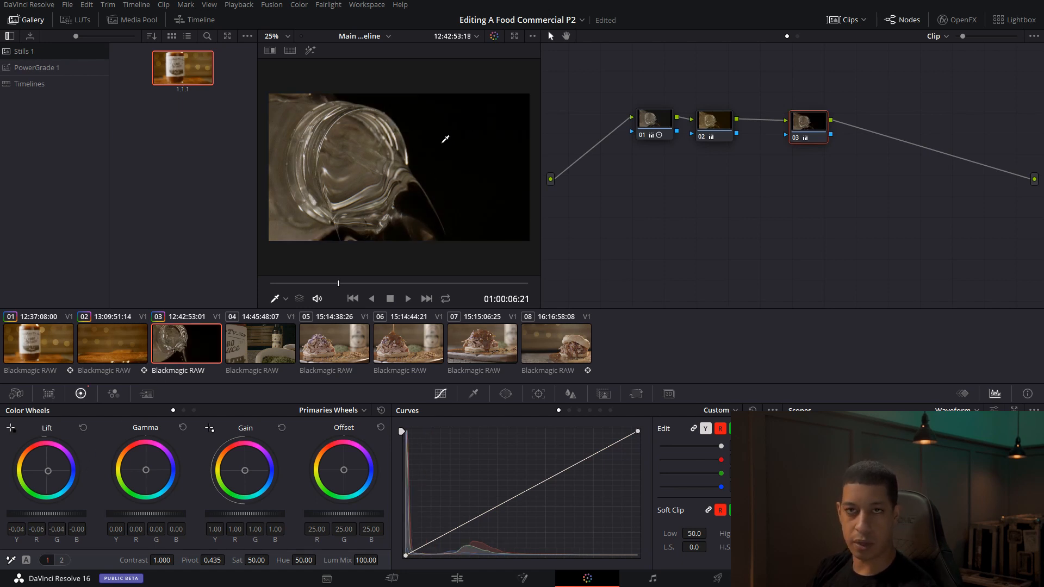
drag(288, 282, 464, 273)
key(space)
key(space)
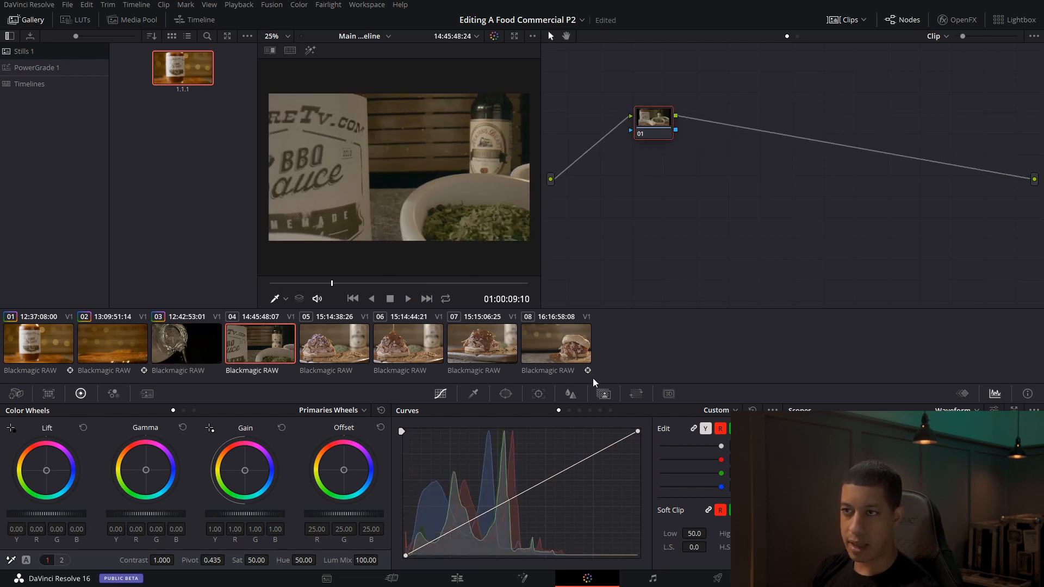
Step: Apply the grade from the bottle still to the fourth clip
drag(646, 118, 641, 121)
right_click(186, 67)
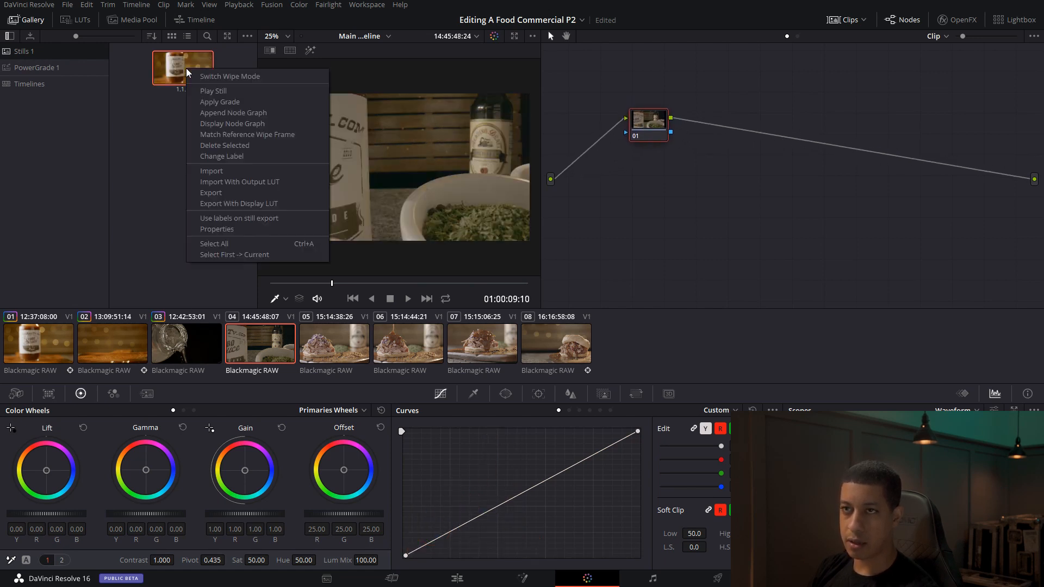
click(217, 100)
Step: Compare the fourth clip with its window node off and on, and play through the clip
drag(337, 283, 430, 279)
click(740, 124)
drag(798, 130, 817, 130)
key(ctrl+d)
key(ctrl+d)
key(ctrl+d)
key(ctrl+d)
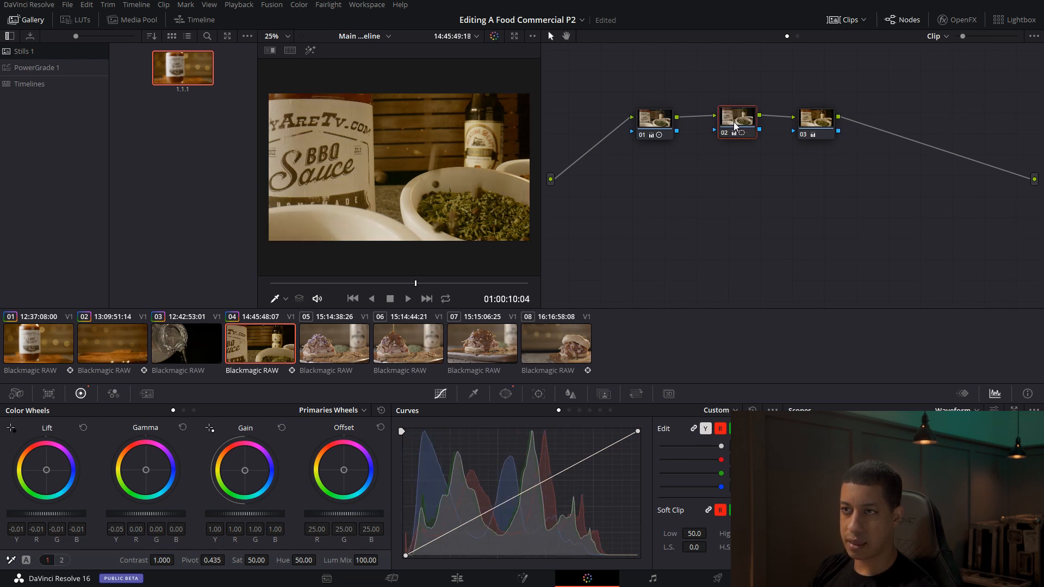
drag(313, 283, 455, 282)
key(space)
key(space)
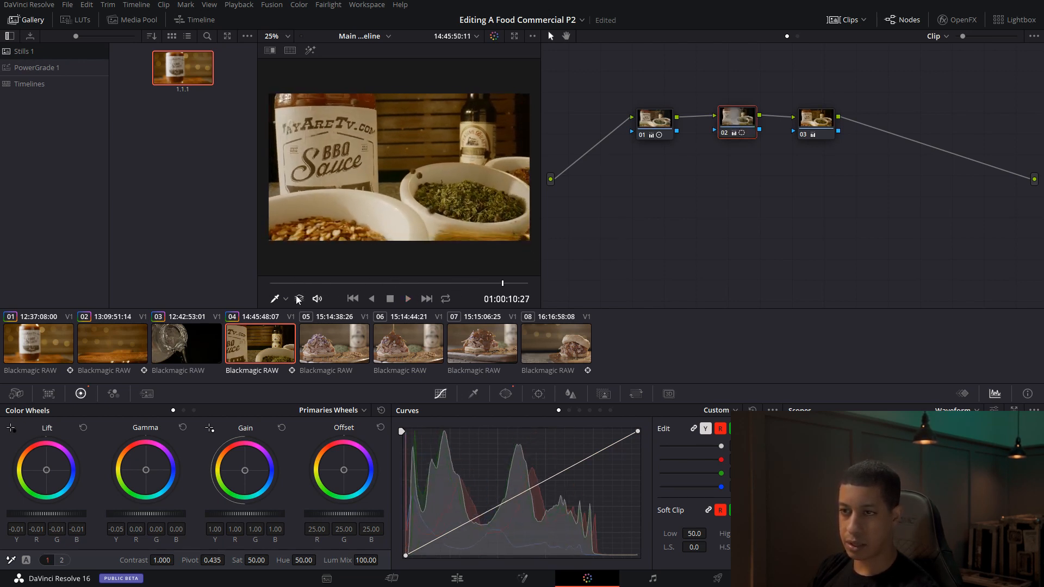
Step: Show the fourth clip's power window overlay and move the circular window onto the BBQ sauce bottle, at a pan of about 42.7
click(285, 298)
click(309, 344)
drag(395, 154, 336, 161)
click(505, 396)
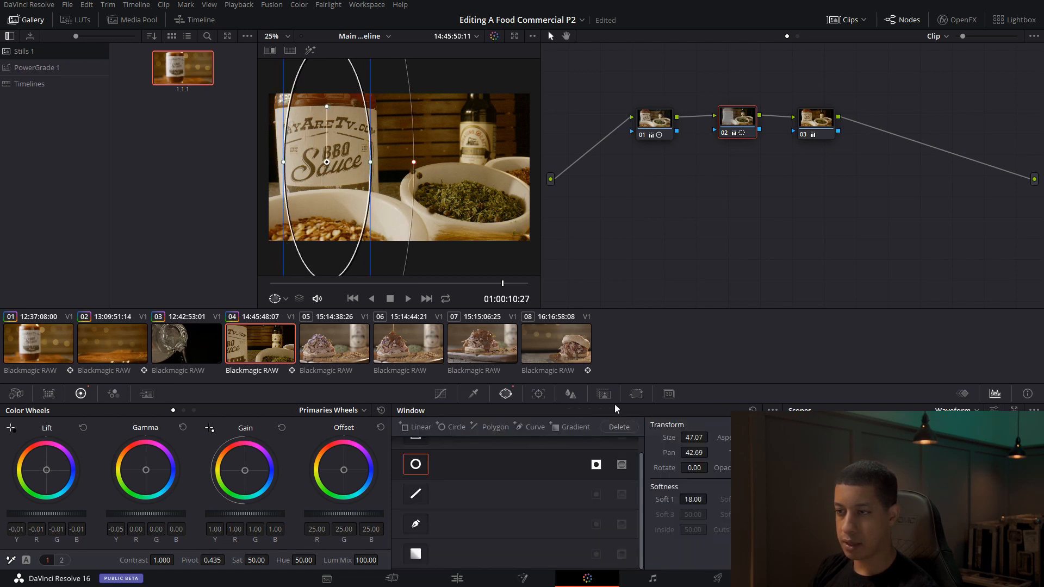
Step: Try to track the circular window forward from the fourth clip's first frame, and undo the track
drag(304, 284, 152, 282)
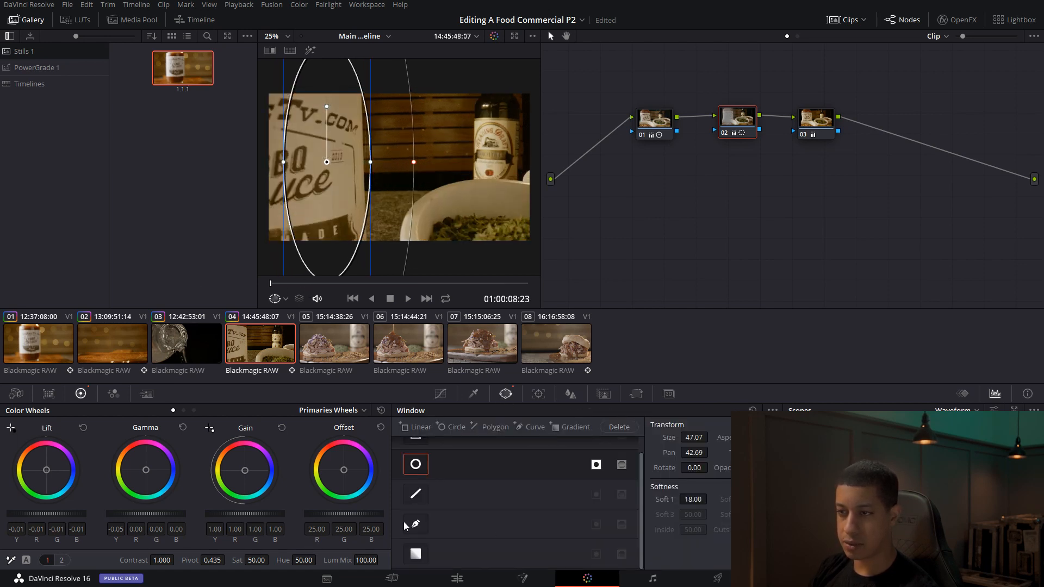
click(538, 395)
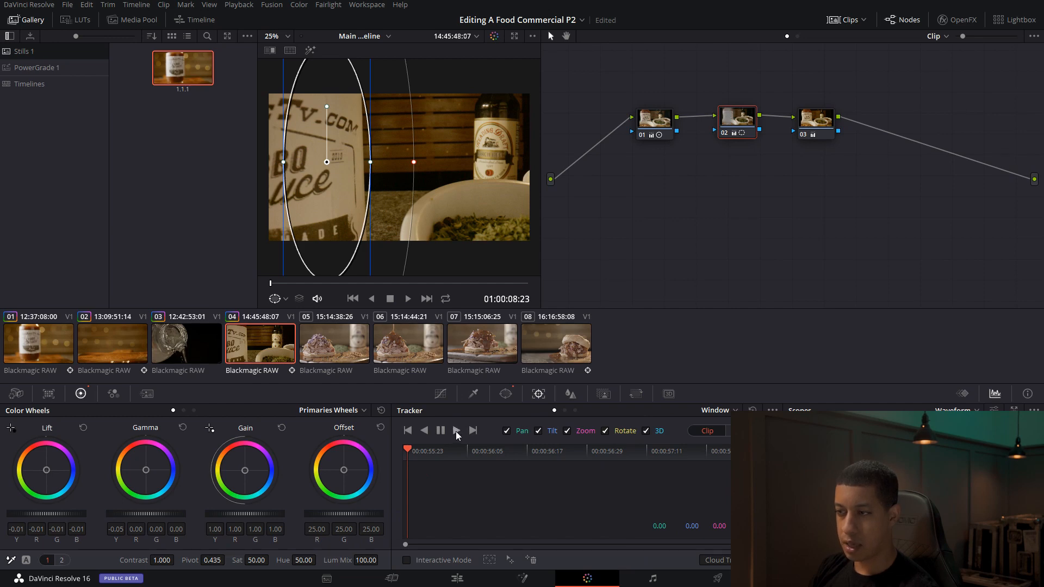
click(455, 431)
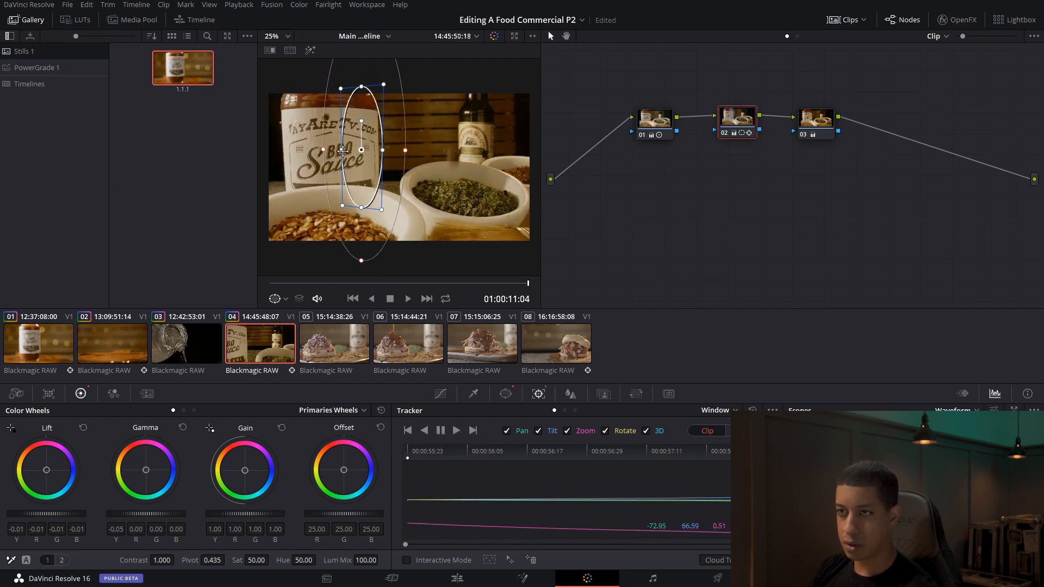
key(ctrl+z)
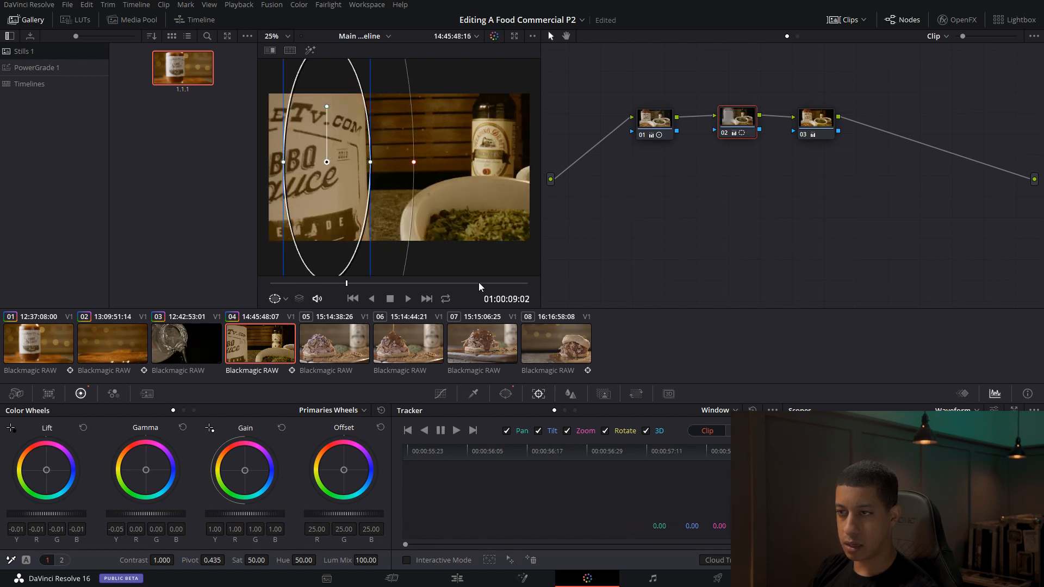
Step: Center the circular window on the bottle at the fourth clip's last frame and track it in reverse to the start
drag(327, 159, 331, 157)
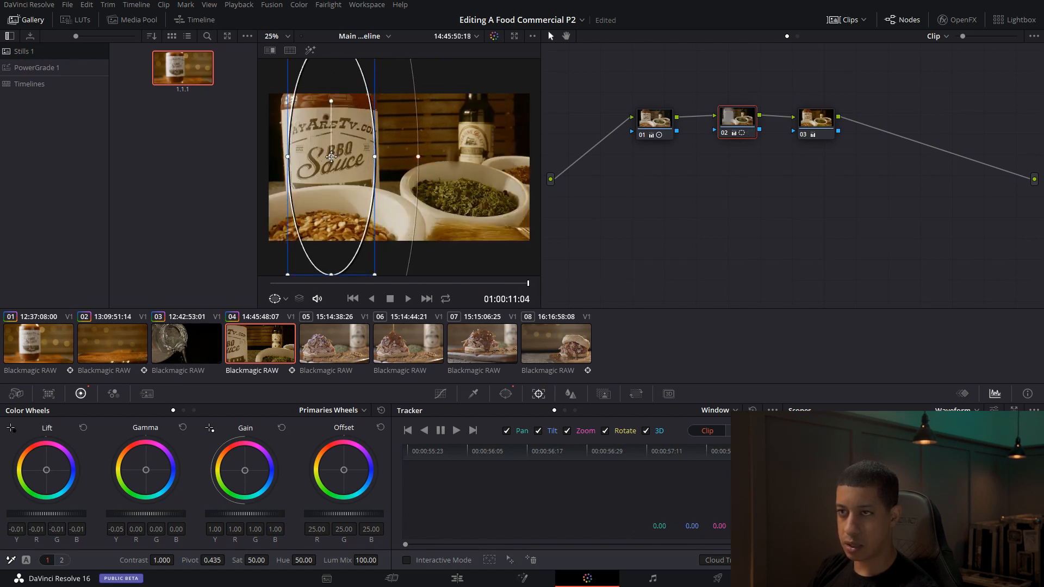
click(425, 431)
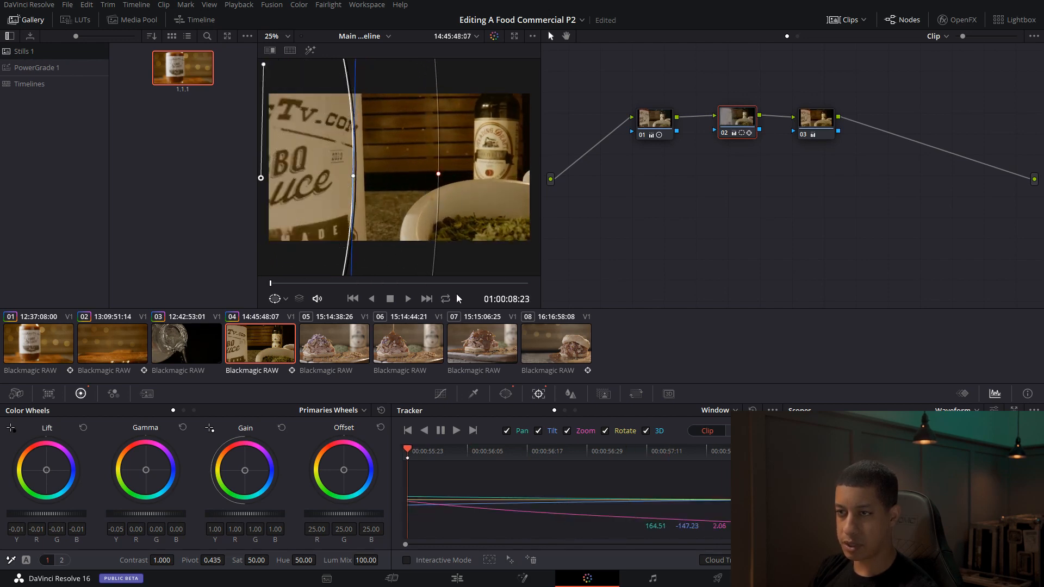
Step: Scrub and play through the fourth clip to check the tracked window, continuing into the fifth clip
drag(248, 289, 568, 286)
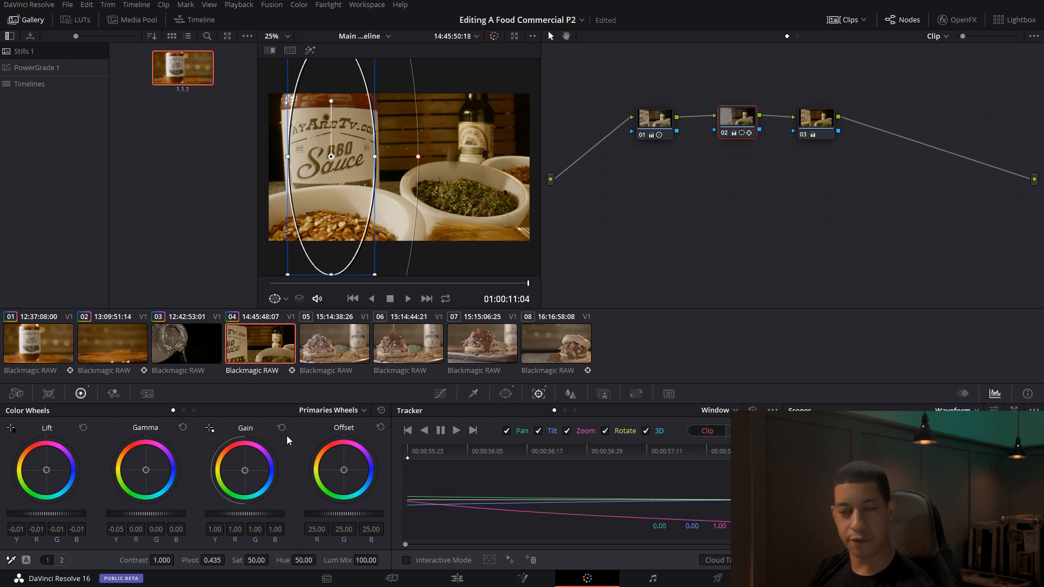
drag(341, 284, 135, 297)
key(space)
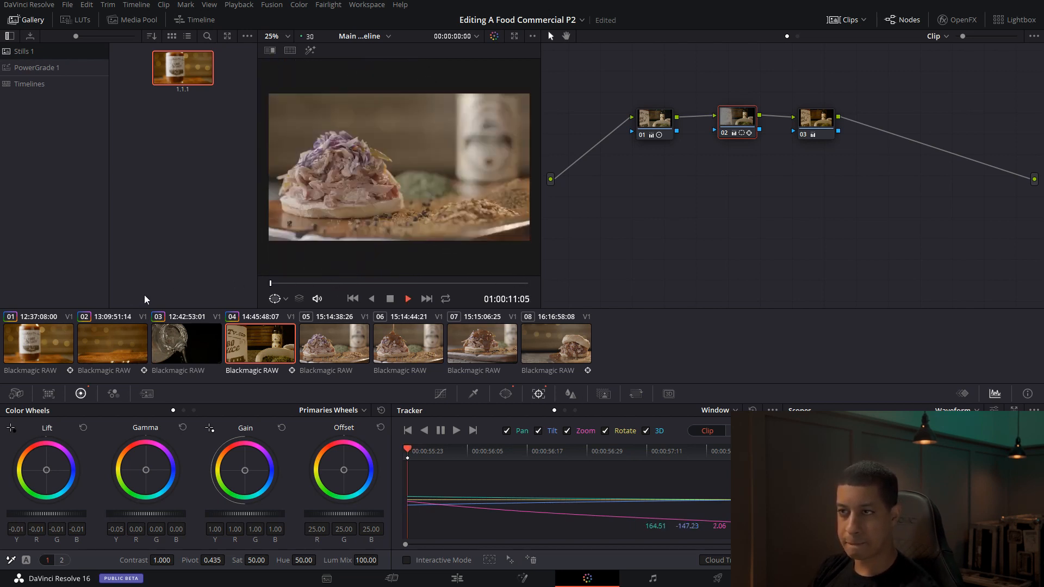
key(space)
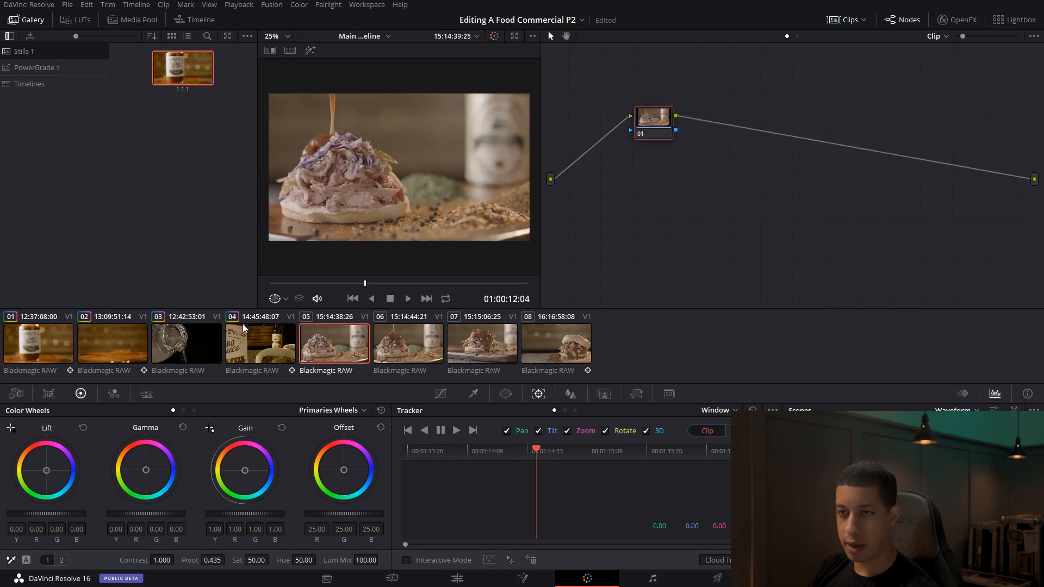
Step: Copy the first clip's grade onto the fifth clip, check its first frame, and return to the fourth clip
middle_click(37, 346)
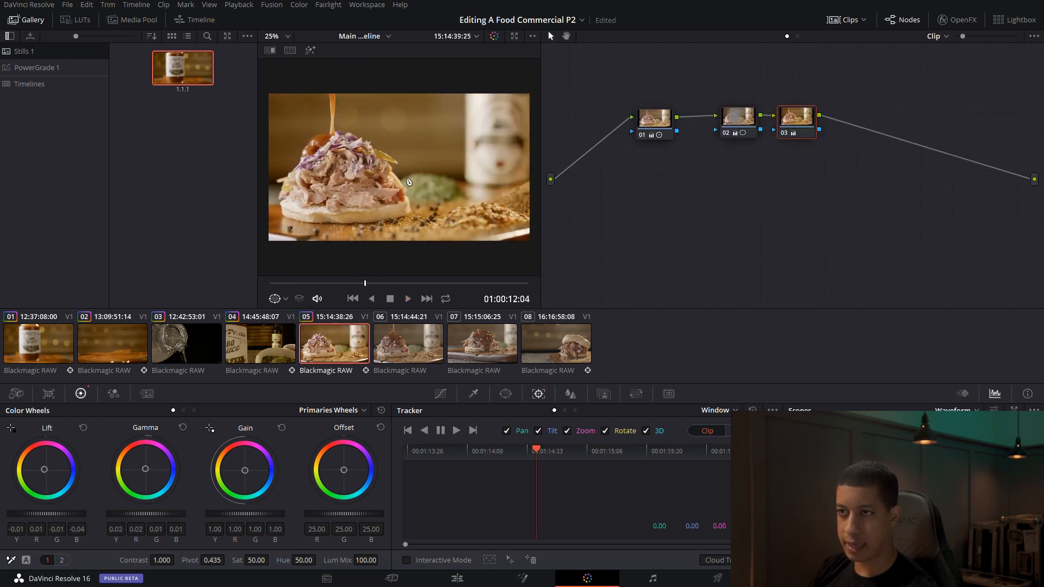
drag(326, 283, 220, 295)
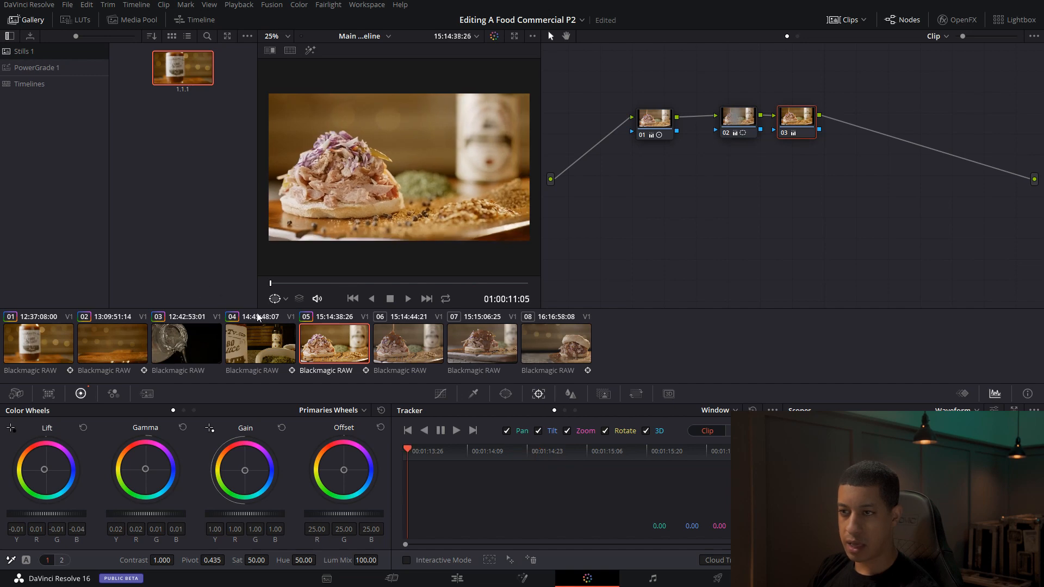
click(270, 352)
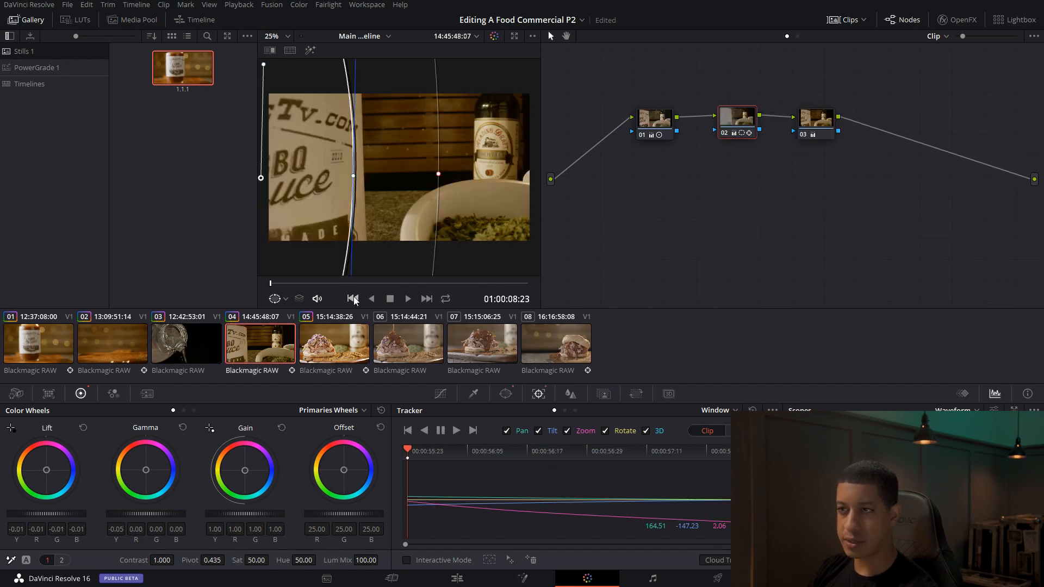
Step: Scrub through the fourth clip and the first clip to compare their look, returning to the fourth clip
drag(348, 283, 491, 283)
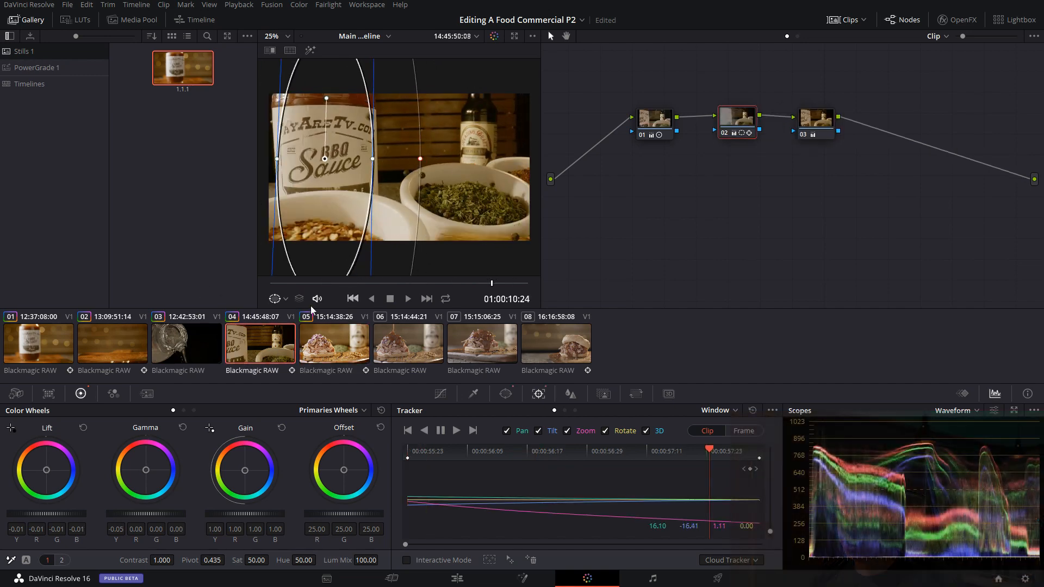
click(61, 349)
drag(302, 284, 508, 282)
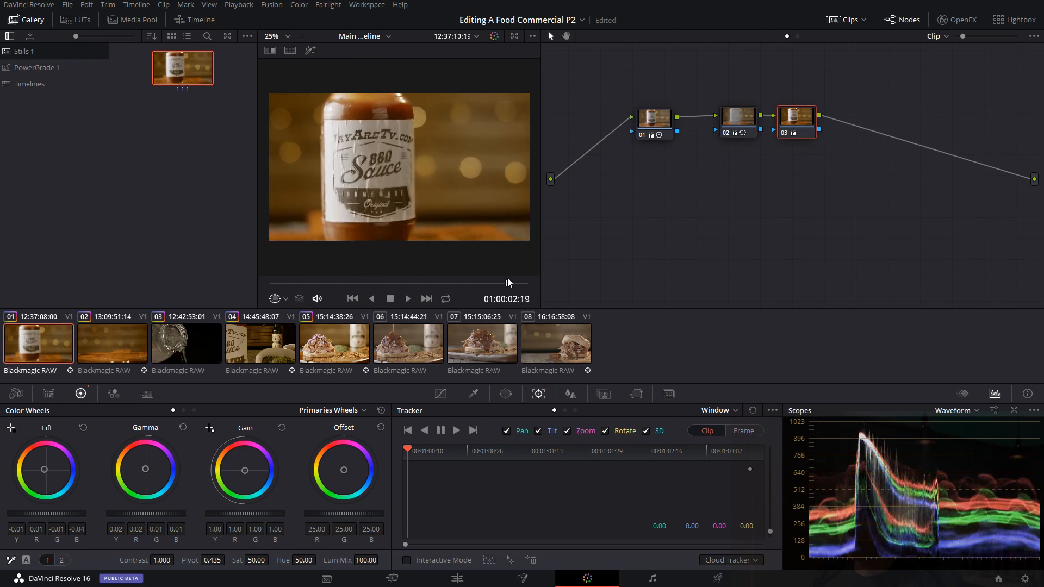
click(280, 335)
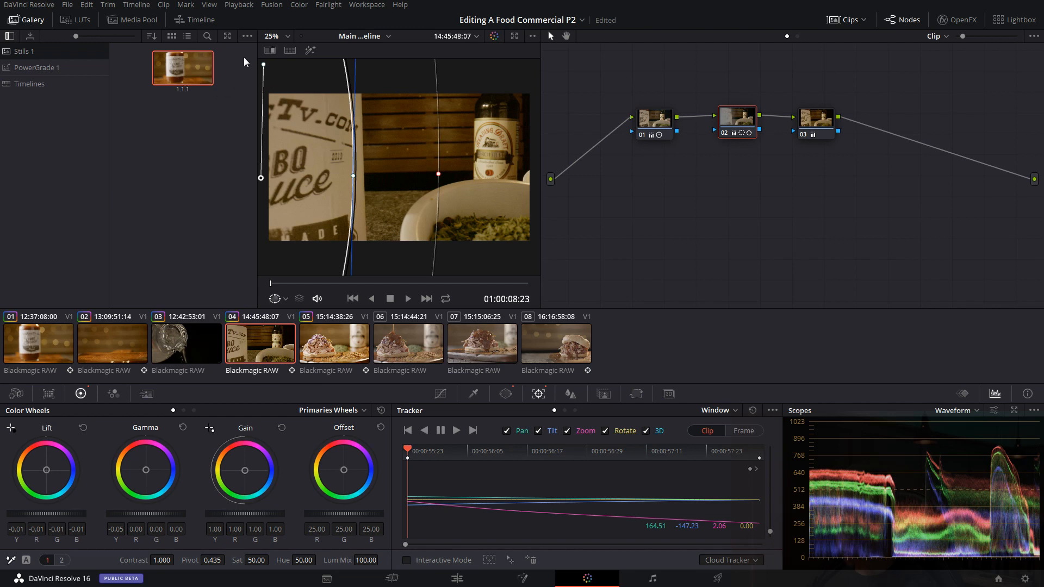
Step: Compare the fourth clip against the saved bottle still with an image wipe, with the gallery hidden
click(270, 51)
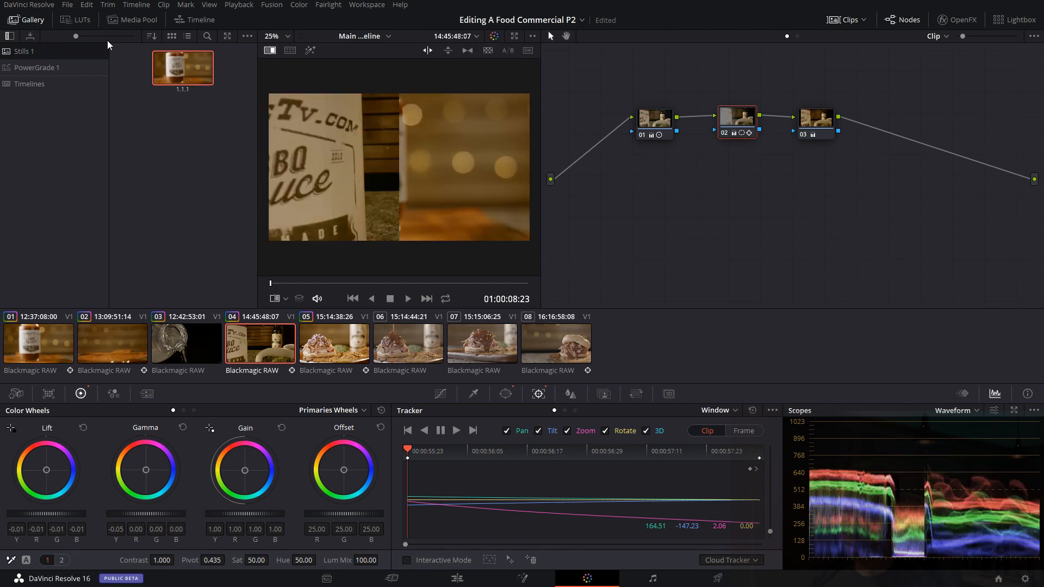
click(24, 21)
mouse_move(270, 183)
mouse_down()
mouse_move(408, 176)
mouse_move(211, 177)
mouse_move(384, 178)
mouse_move(268, 179)
mouse_up()
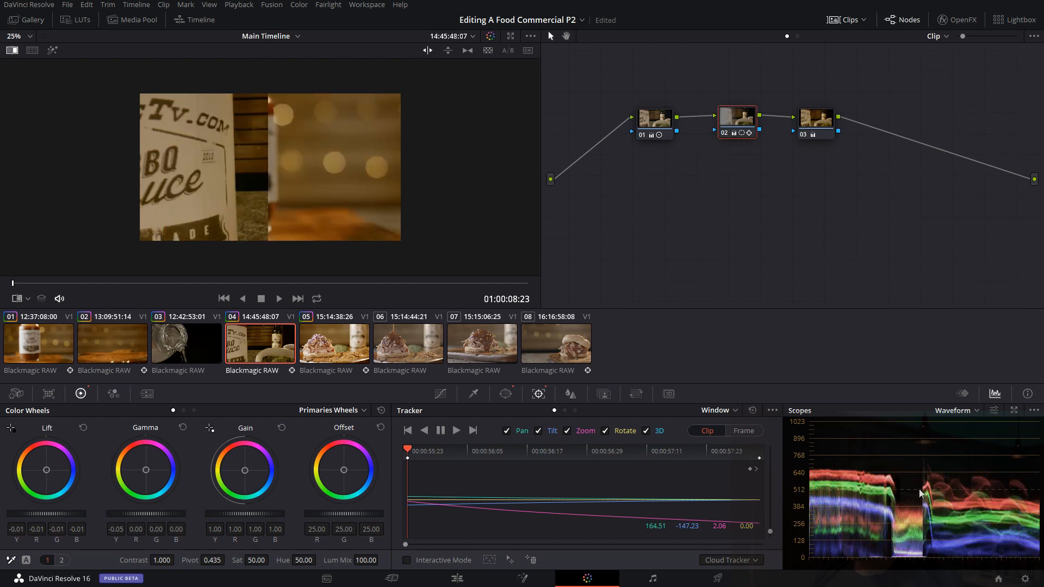
drag(268, 199, 343, 202)
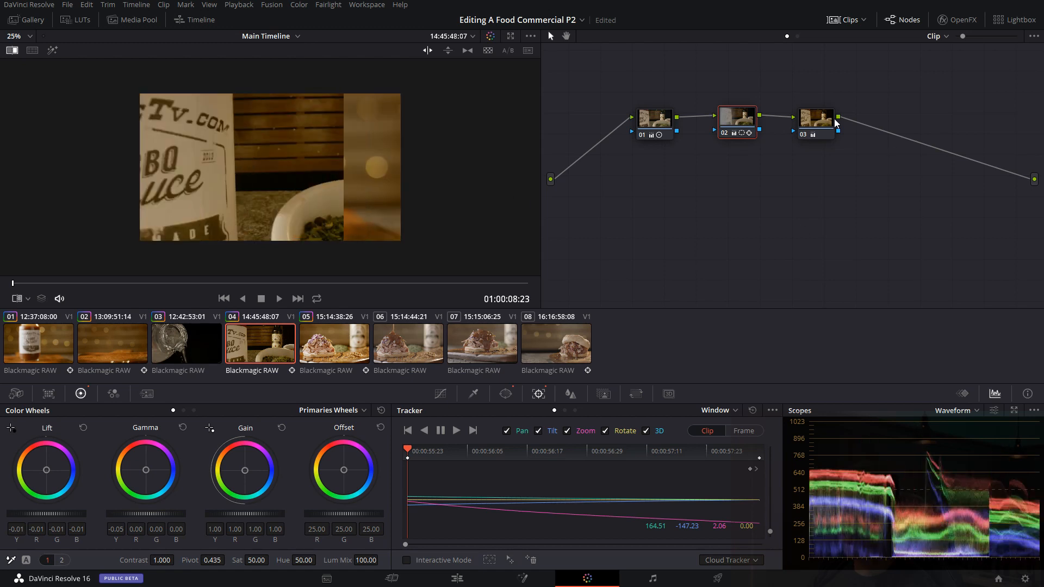
Step: Add a serial node after the fourth clip's third node, lower its lift to -0.01 and compare with the still
click(817, 136)
key(alt+s)
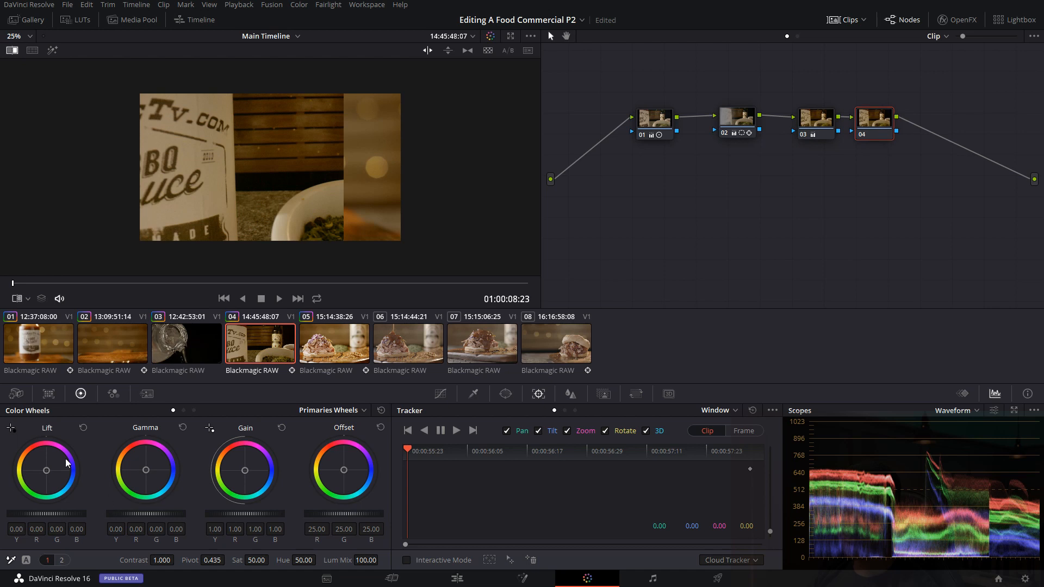
click(279, 181)
drag(345, 192, 253, 196)
drag(312, 196, 312, 196)
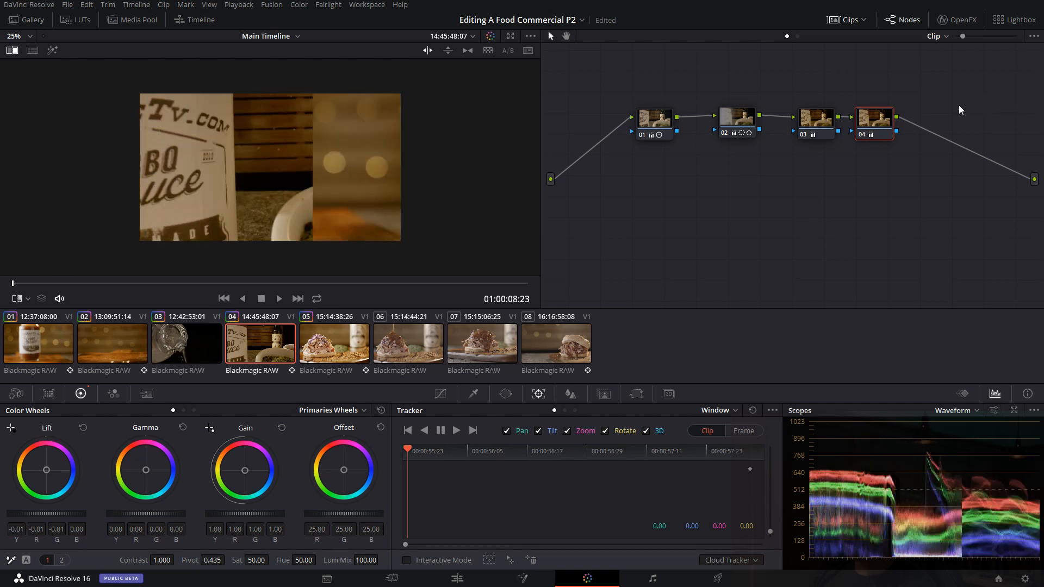
Step: Turn off the image wipe and raise the fourth clip's new node to gamma 0.02 and gain 1.03
click(12, 50)
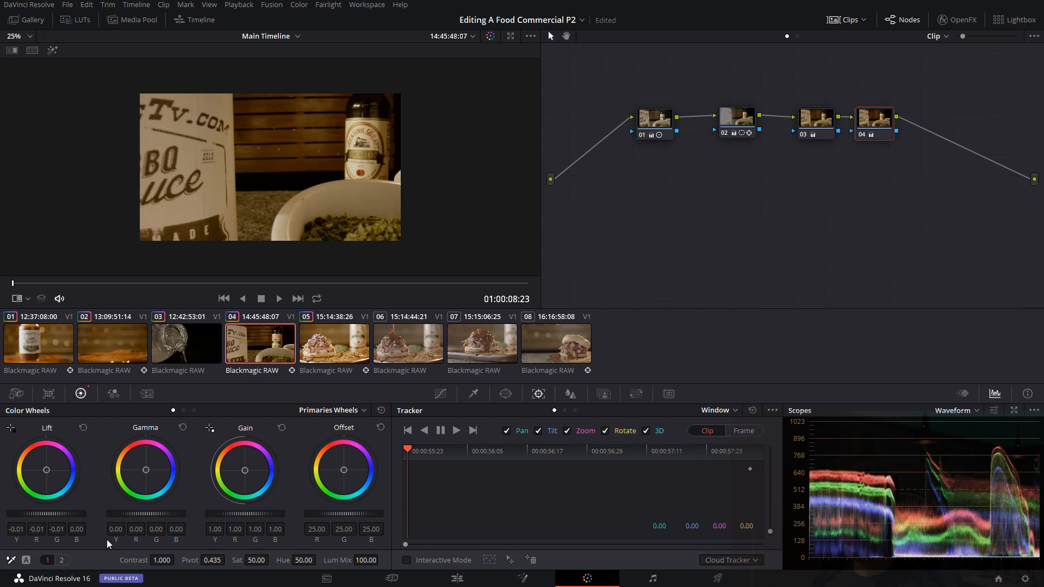
drag(146, 514, 151, 514)
drag(244, 514, 251, 514)
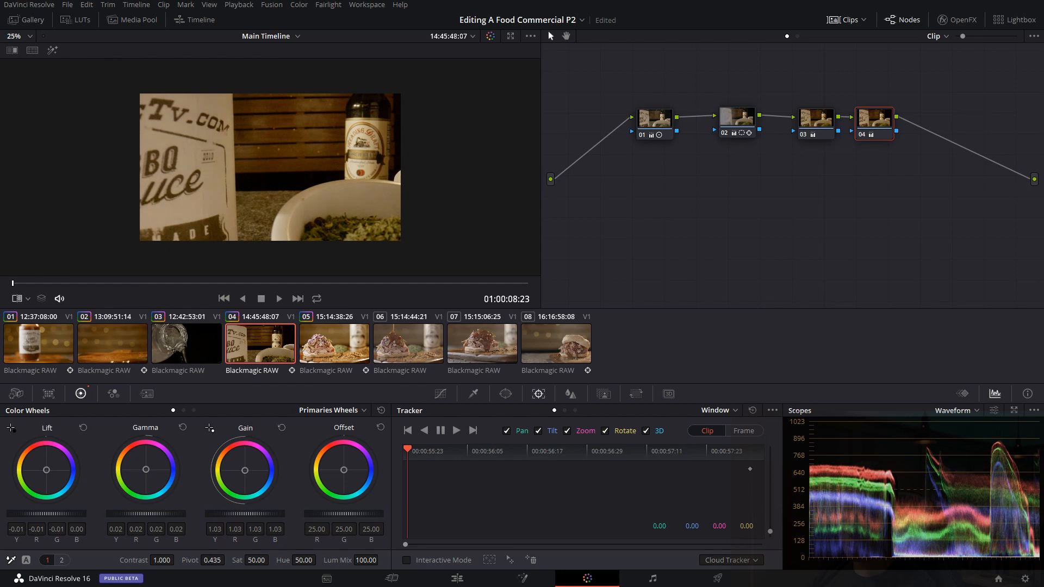
drag(109, 515, 113, 515)
Step: Play through into the fifth clip, stop mid-clip and compare it with the bottle still using the image wipe
key(space)
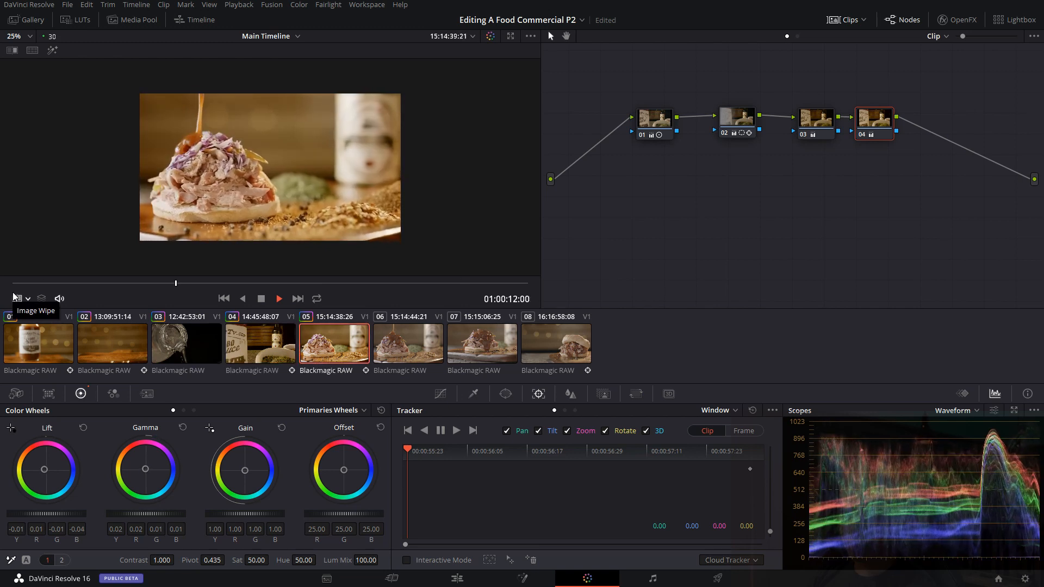
key(space)
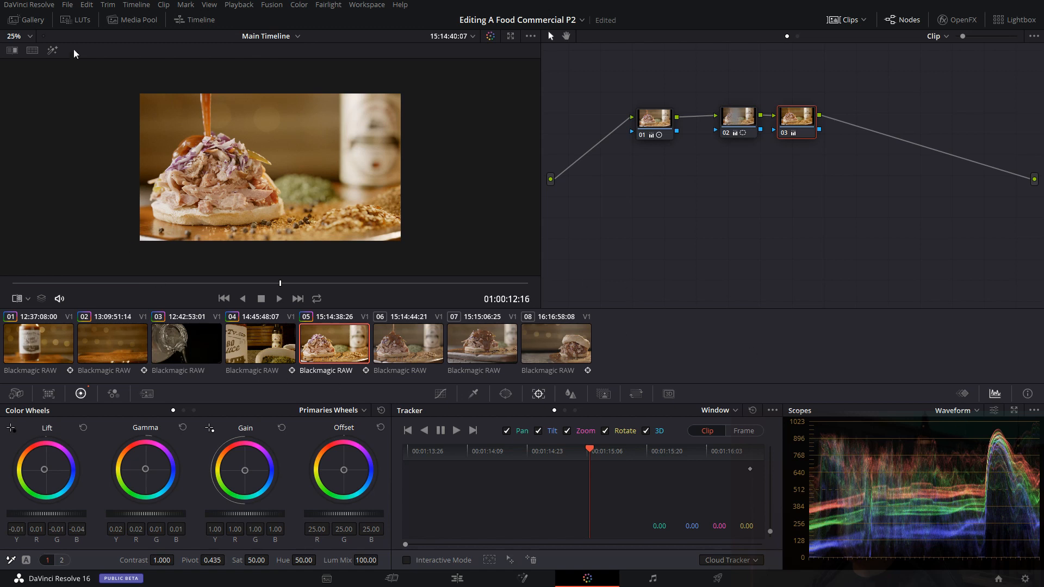
click(11, 50)
drag(301, 188, 215, 188)
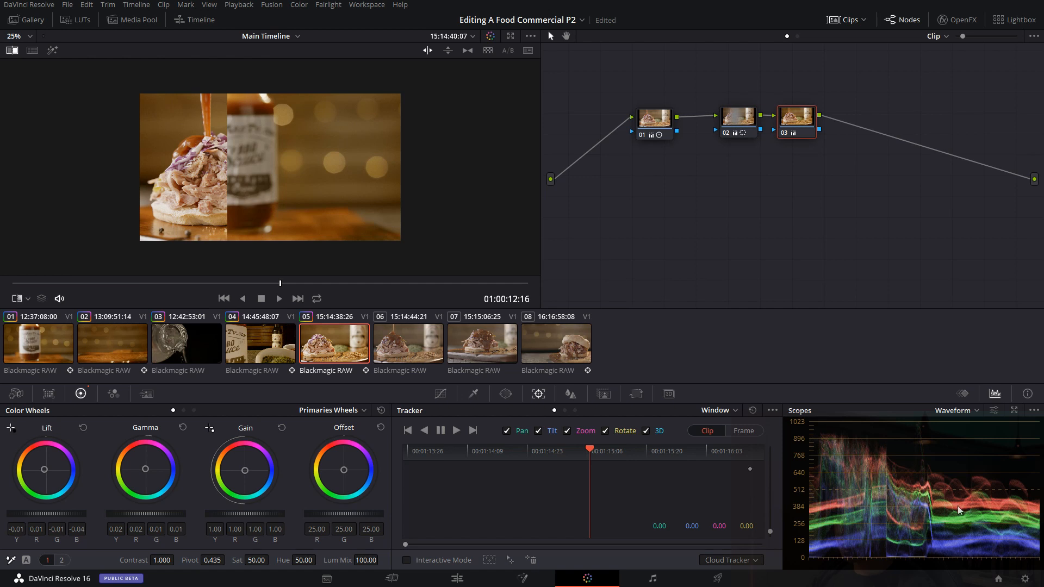
drag(232, 197, 318, 201)
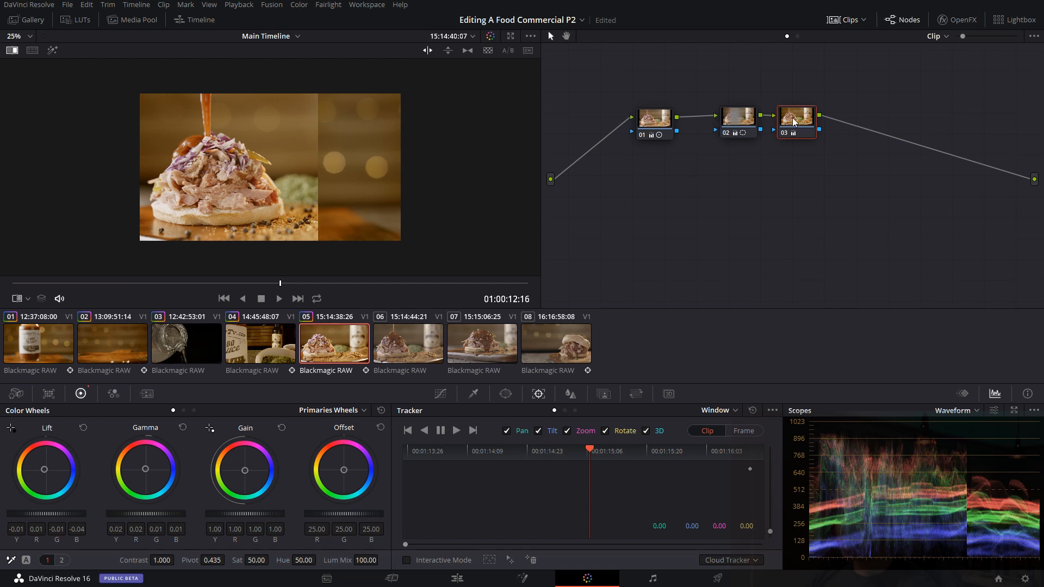
Step: Add a serial node after the fifth clip's third node and set its offset to 16.80, undoing a trial at 12.00
key(alt+s)
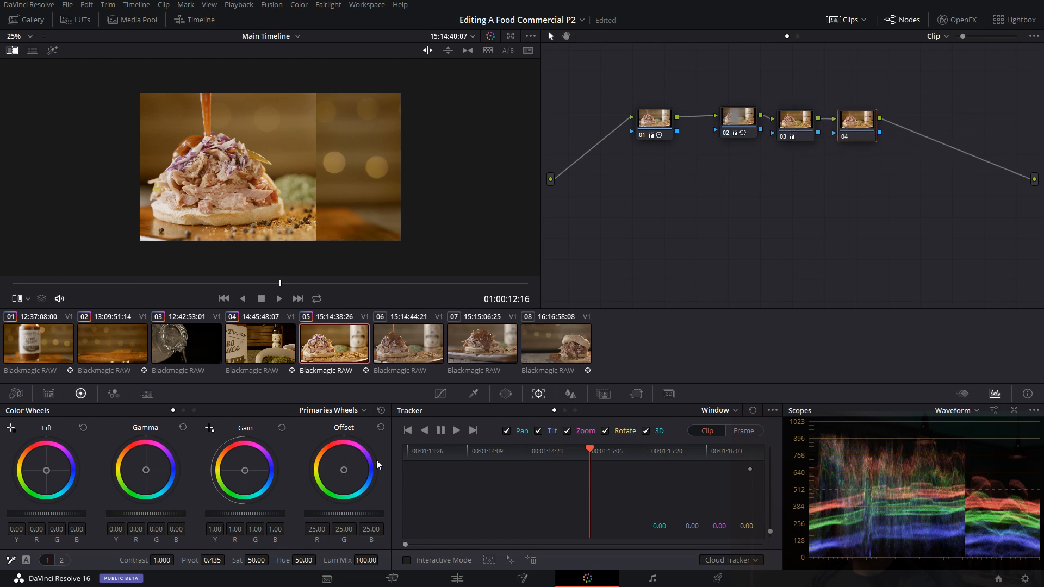
drag(357, 514, 319, 514)
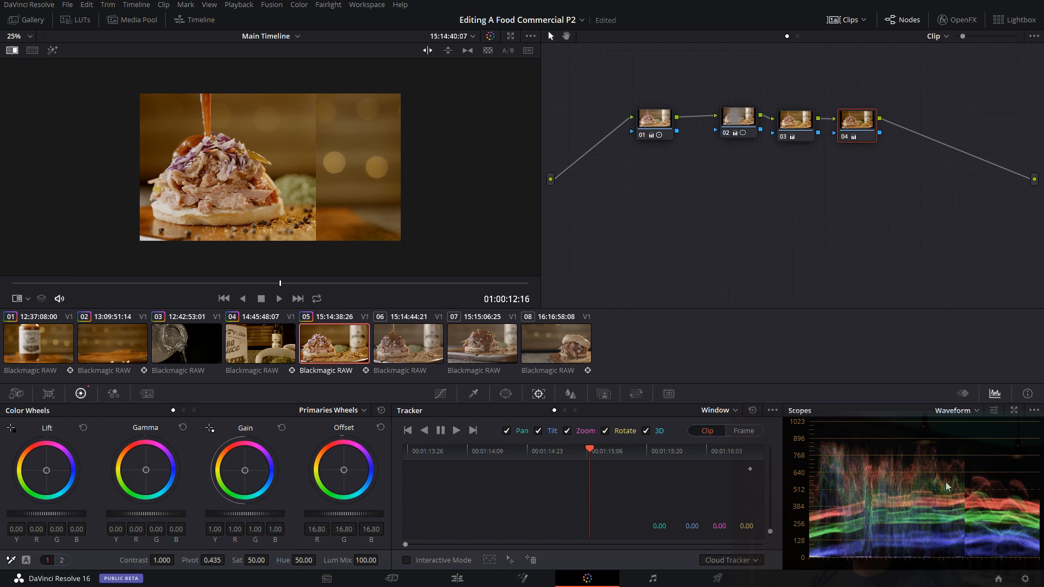
drag(344, 514, 322, 514)
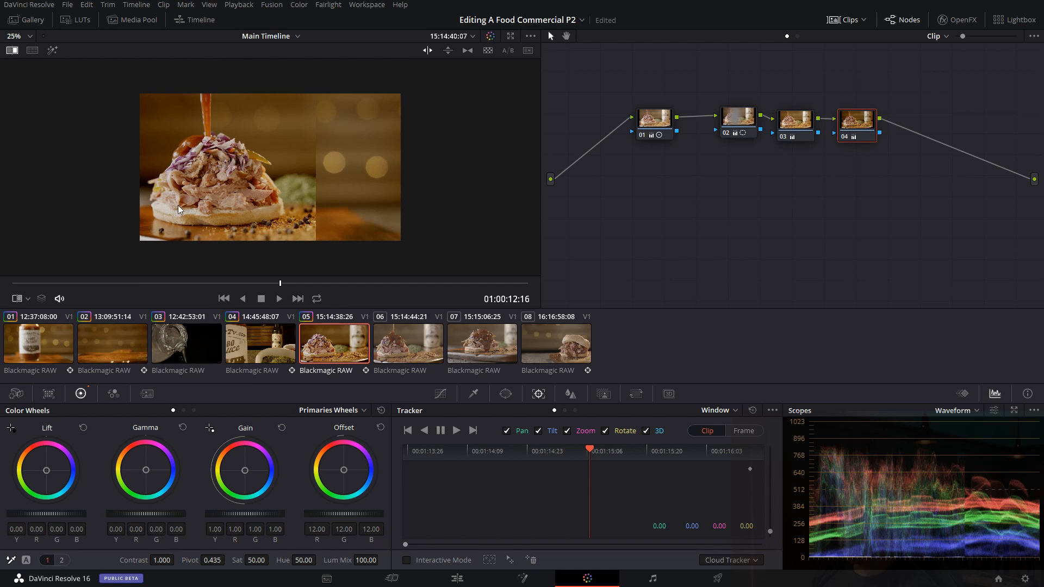
key(ctrl+z)
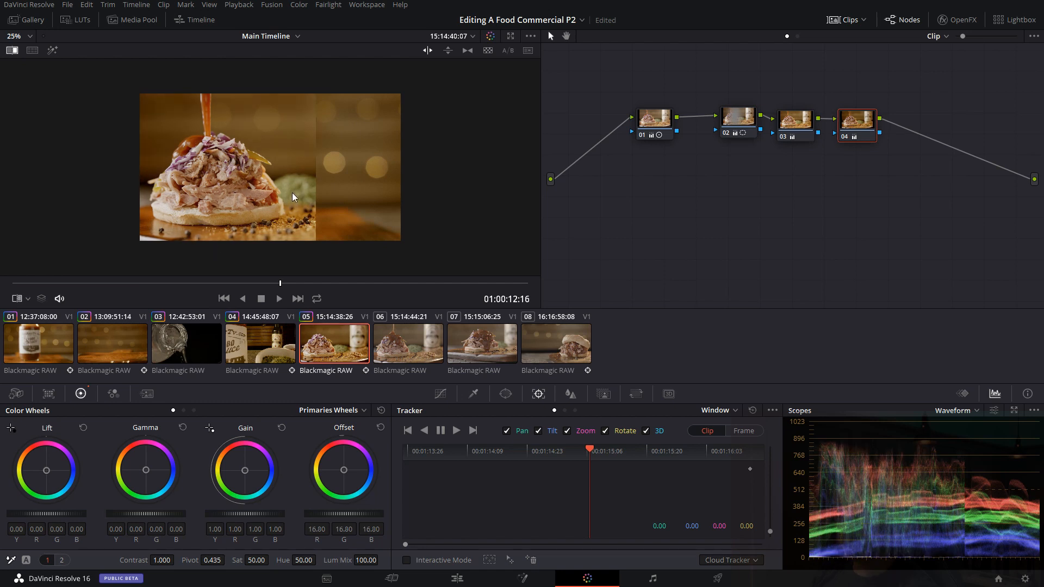
Step: Recheck the fifth clip against the still, turn off the image wipe and play the clip briefly
drag(317, 199, 340, 194)
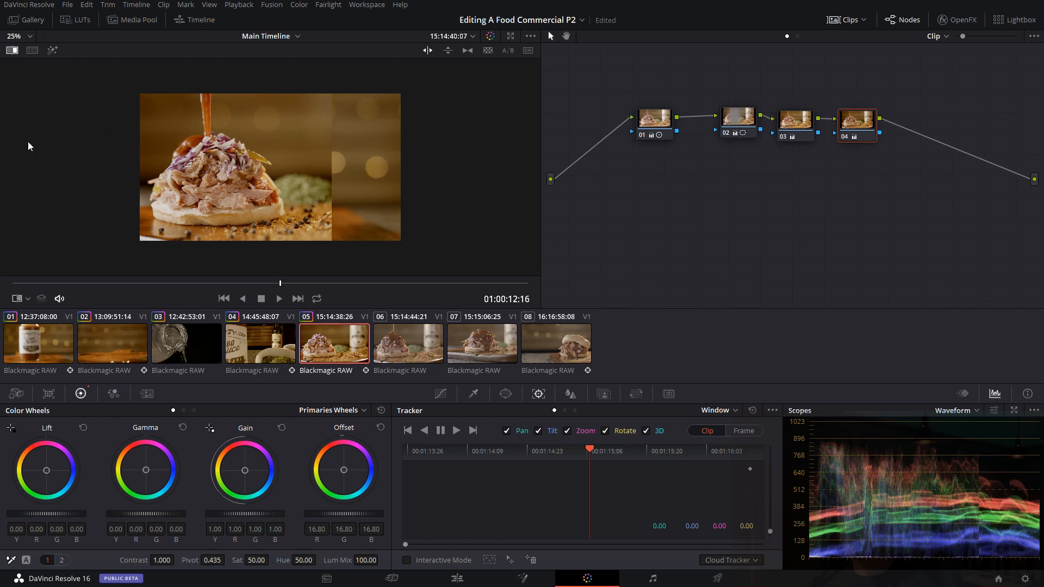
click(12, 51)
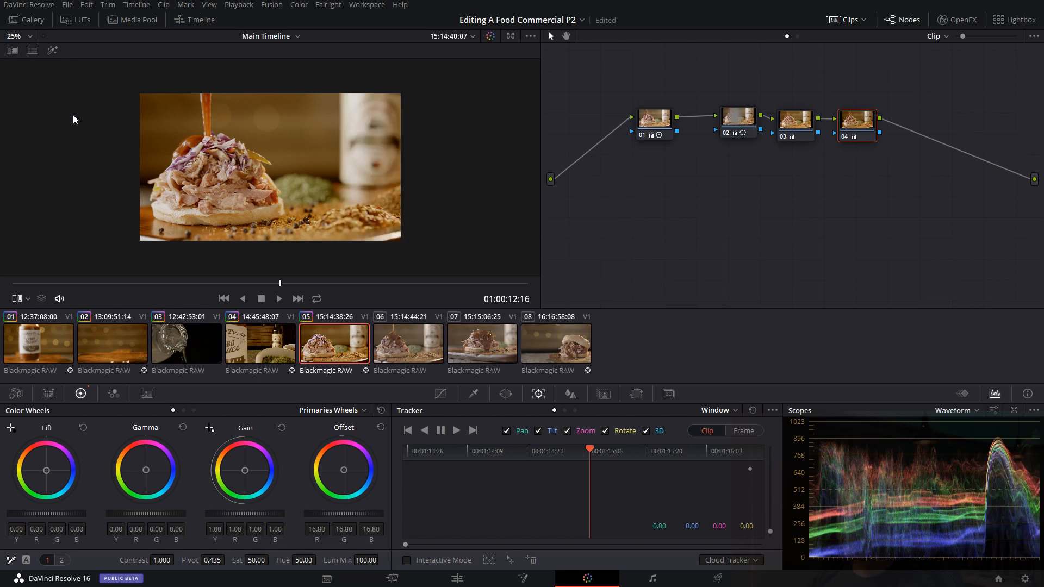
click(279, 300)
click(260, 302)
Step: Center node 02's circular window on the fifth clip's sandwich, widen it slightly and hide the window overlay
click(739, 119)
click(26, 299)
click(47, 351)
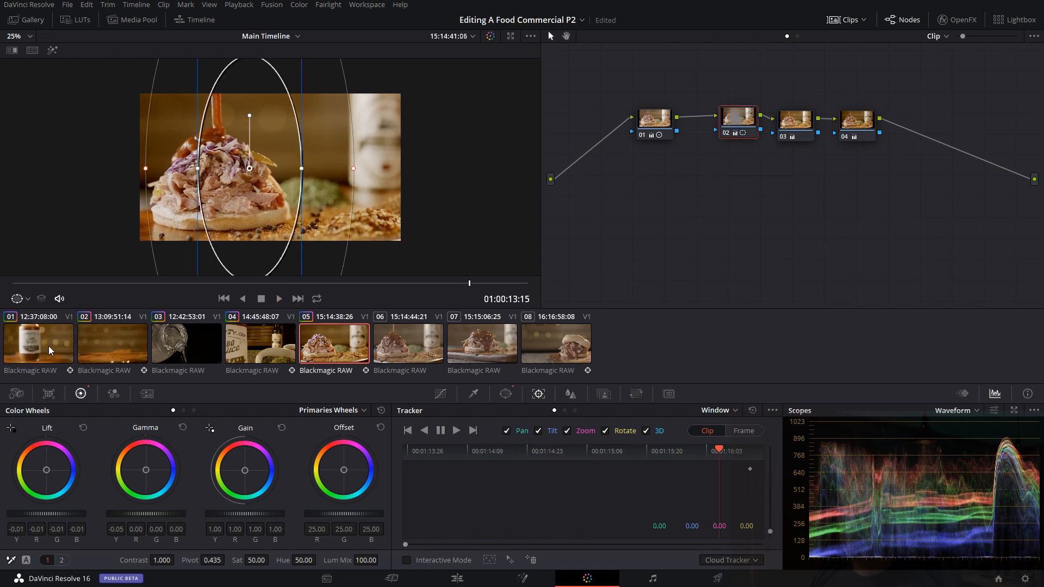
drag(249, 168, 214, 173)
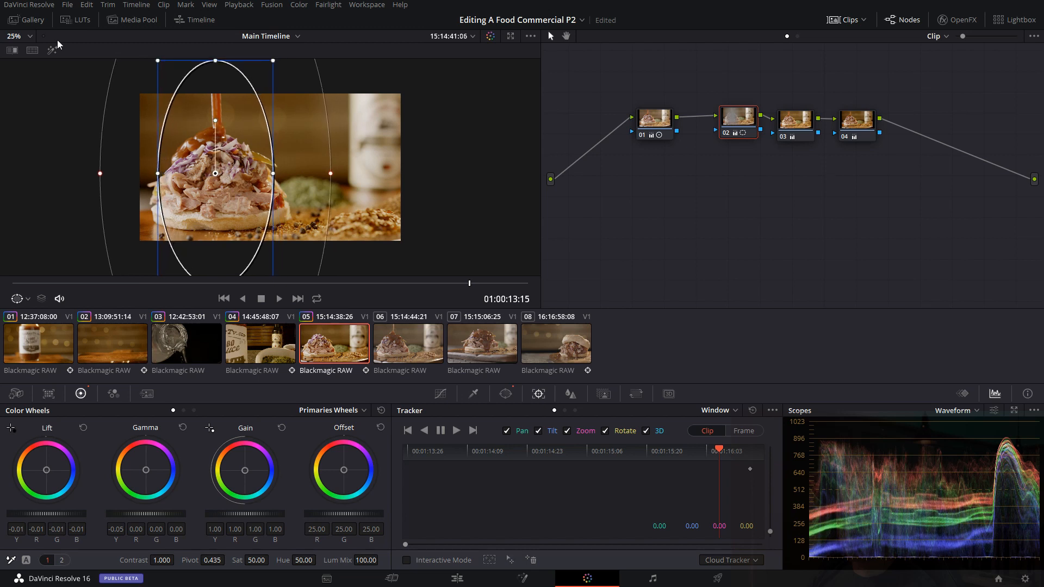
click(23, 298)
click(57, 334)
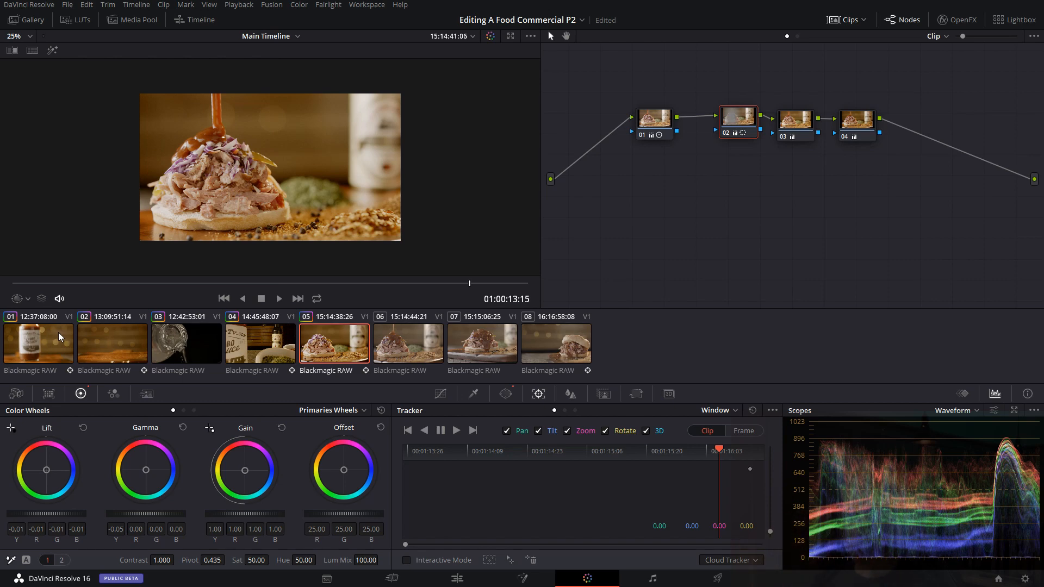
Step: Play on into the sixth clip and copy the fifth clip's grade onto it
key(space)
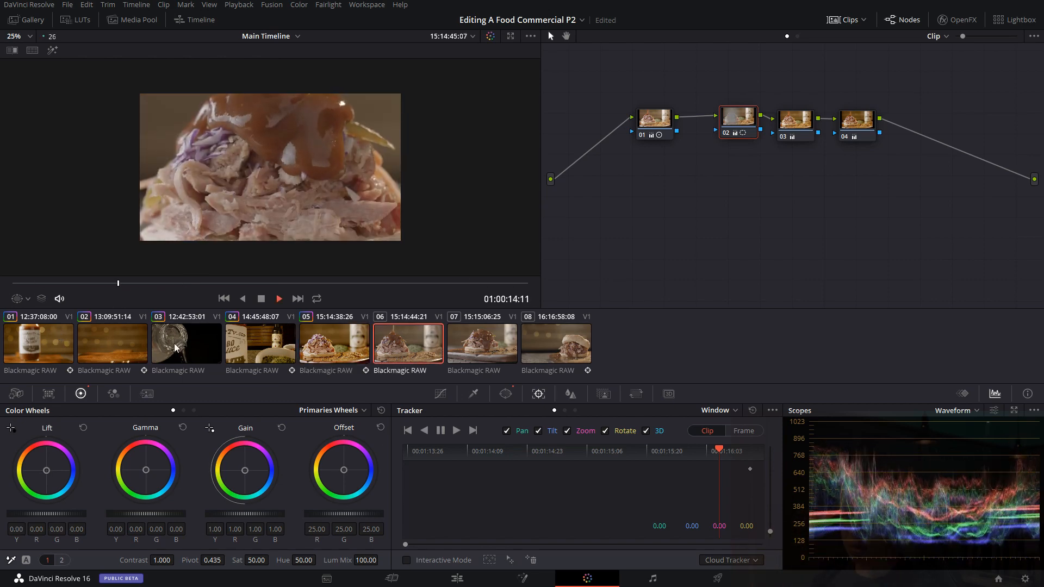
key(space)
middle_click(332, 339)
Step: Show node 02's circular window on the sixth clip, enlarge it over the pulled pork and play from the start to check
drag(742, 124, 741, 125)
click(24, 299)
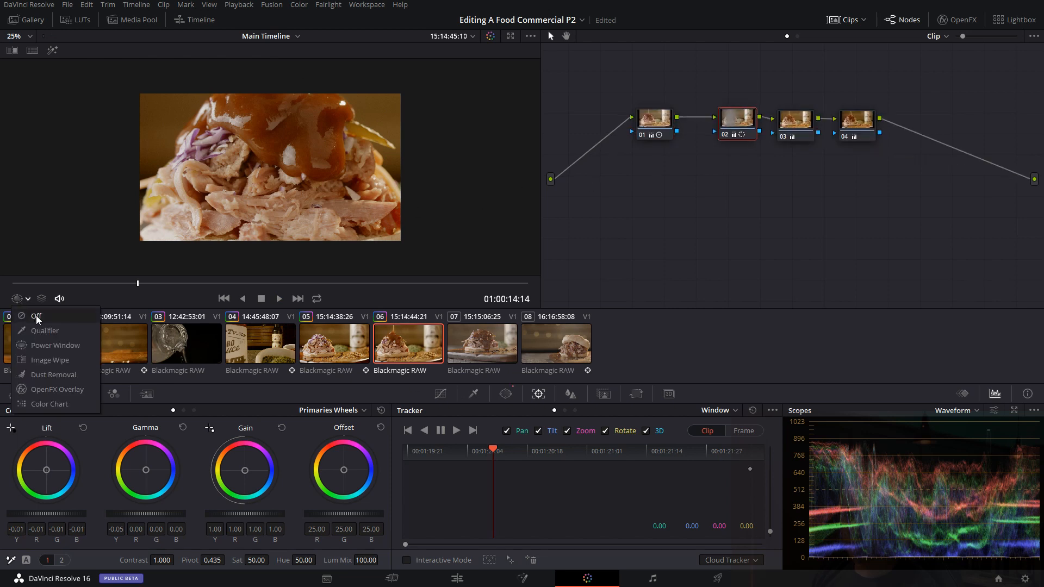
click(41, 344)
drag(268, 168, 276, 178)
drag(101, 282, 1, 300)
key(space)
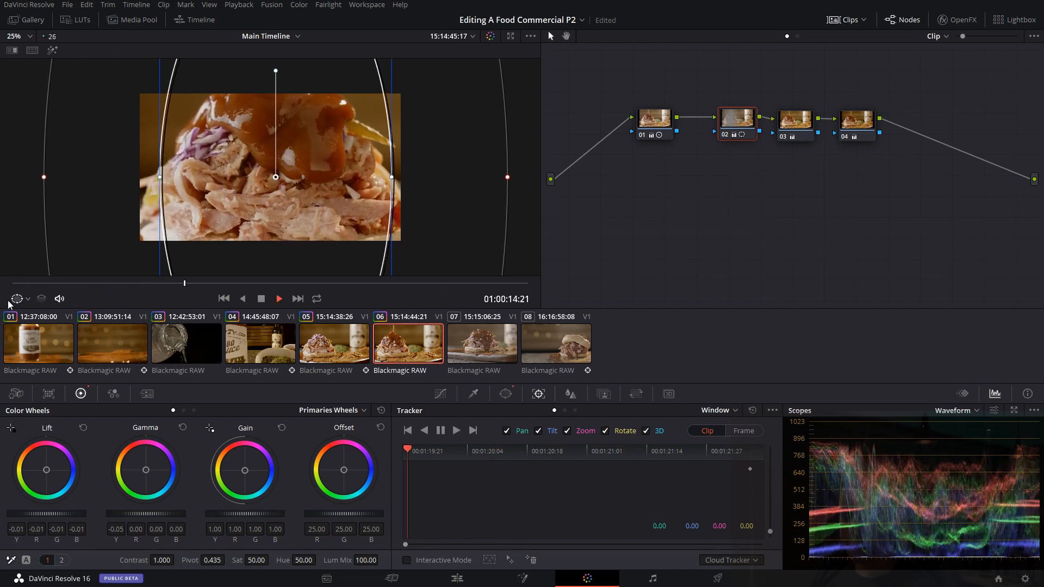
scroll(290, 187, down, 2)
key(space)
Step: Copy the fifth clip's grade onto the seventh clip and center its circular window on the sandwich, slightly wider
click(490, 341)
key(space)
key(space)
middle_click(351, 345)
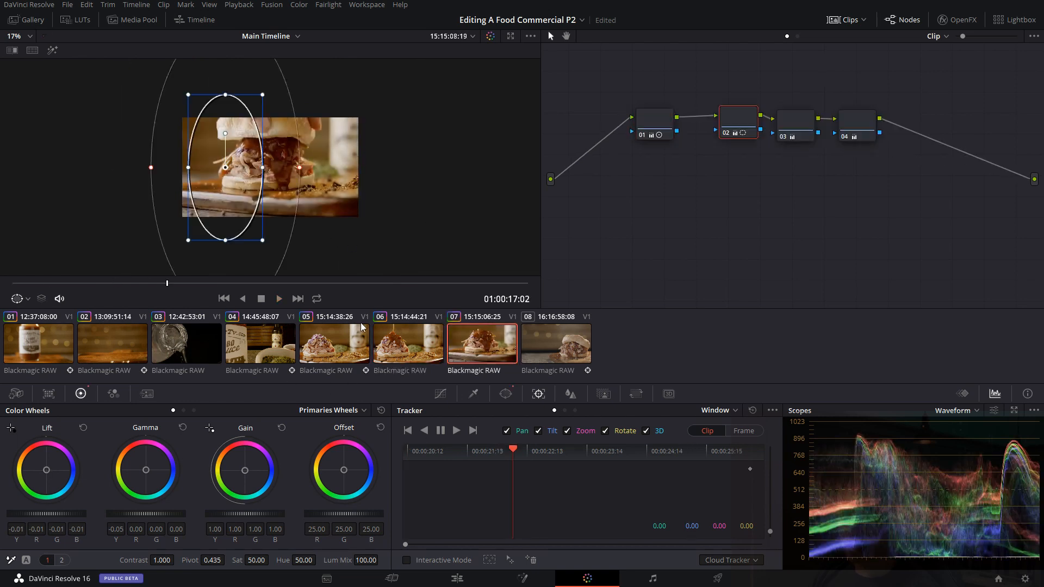
mouse_move(269, 169)
mouse_down()
mouse_move(313, 163)
mouse_move(266, 158)
mouse_up()
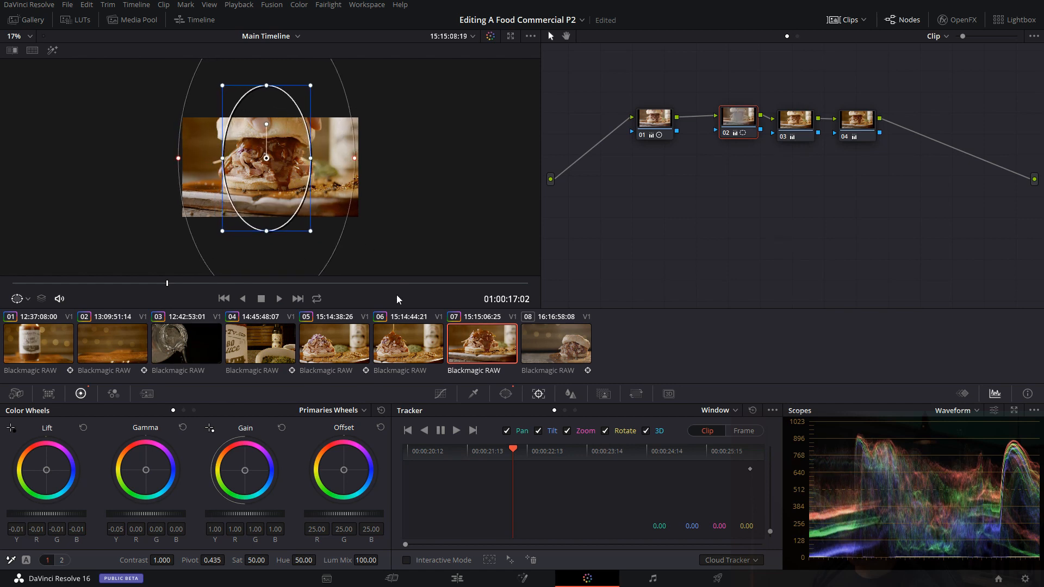
Step: Play full screen into the eighth clip, copy the sixth clip's grade onto it and fit the circular window over the bottle
click(47, 283)
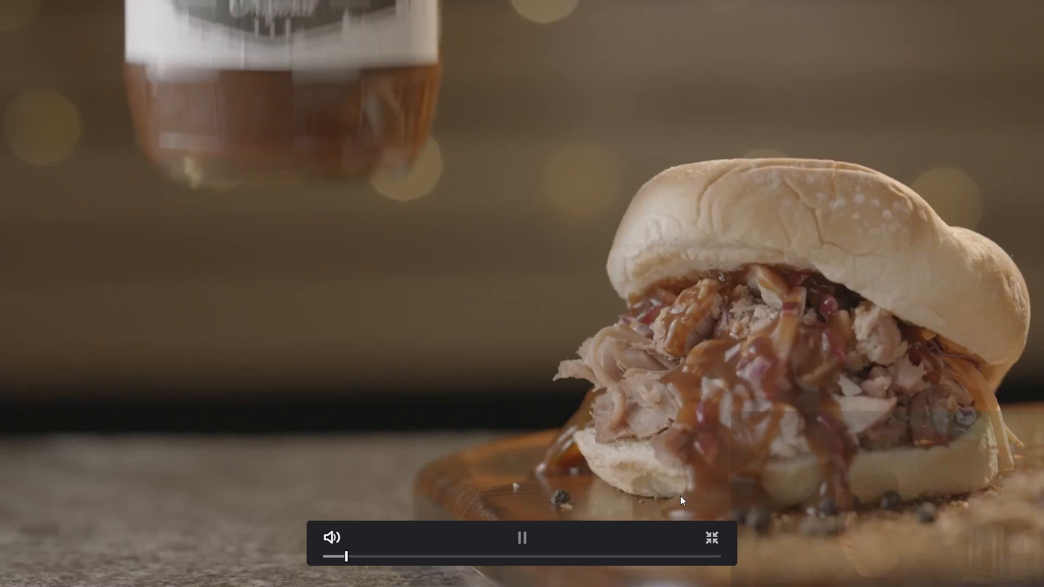
key(space)
click(713, 538)
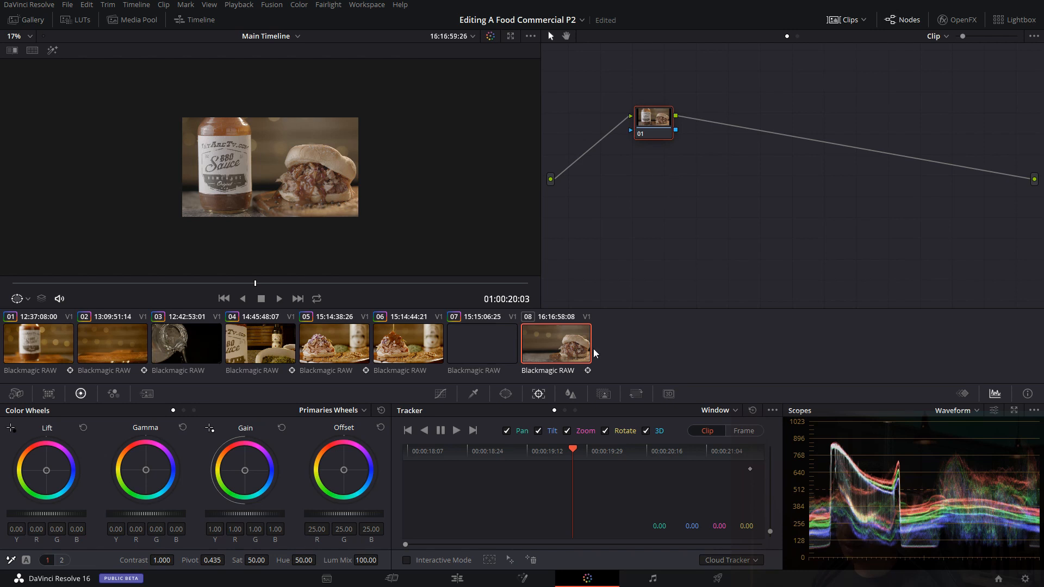
middle_click(403, 351)
mouse_move(226, 172)
mouse_down()
mouse_move(254, 169)
mouse_move(224, 162)
mouse_up()
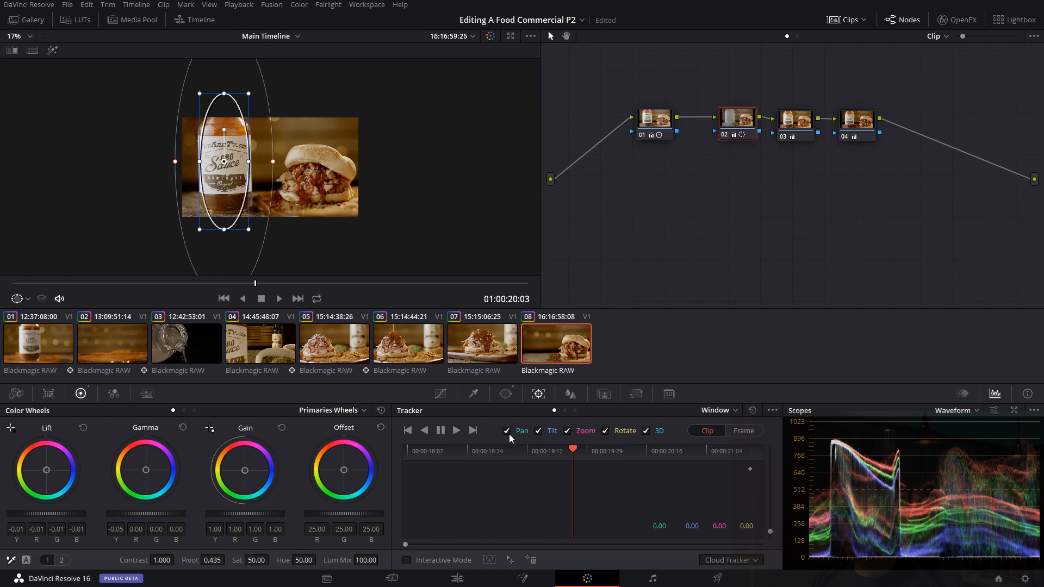
Step: Add a second circular window over the eighth clip's sandwich, switch it to mask mode and highlight the node's selection
click(505, 394)
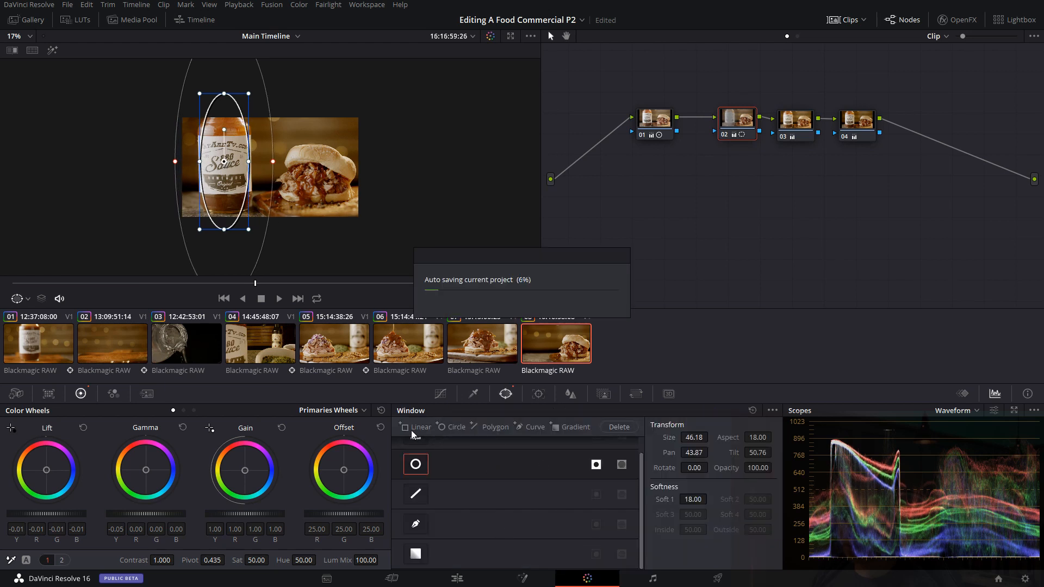
click(455, 427)
drag(267, 166, 313, 211)
mouse_move(313, 174)
mouse_down()
mouse_move(319, 188)
mouse_move(453, 195)
mouse_move(324, 189)
mouse_up()
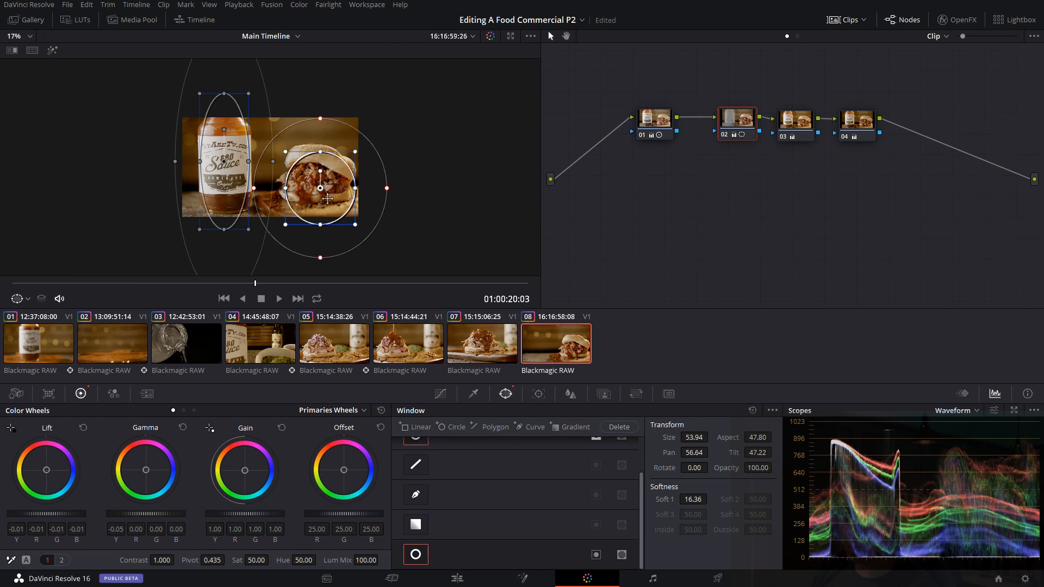
click(622, 555)
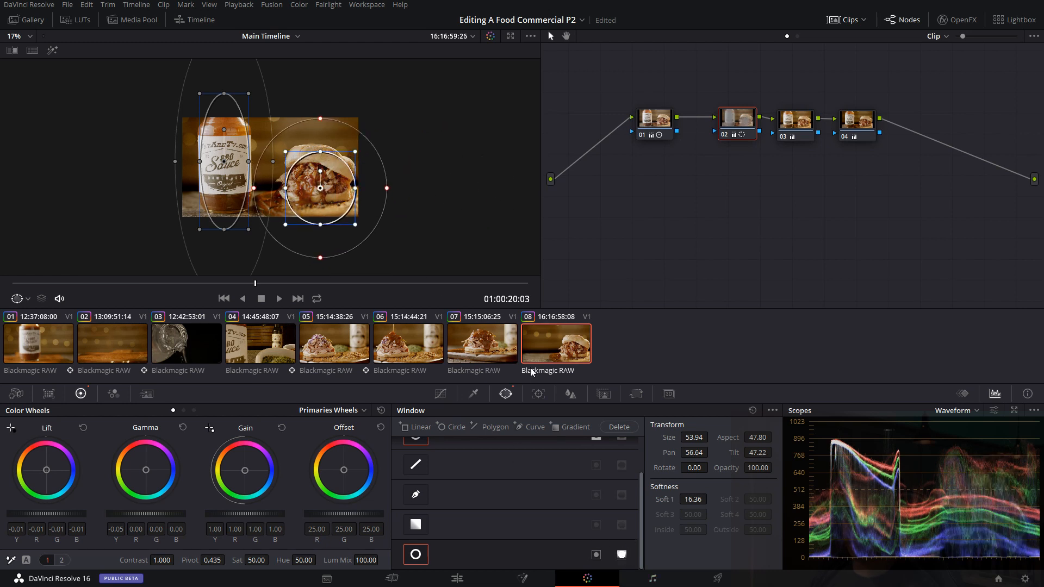
click(52, 51)
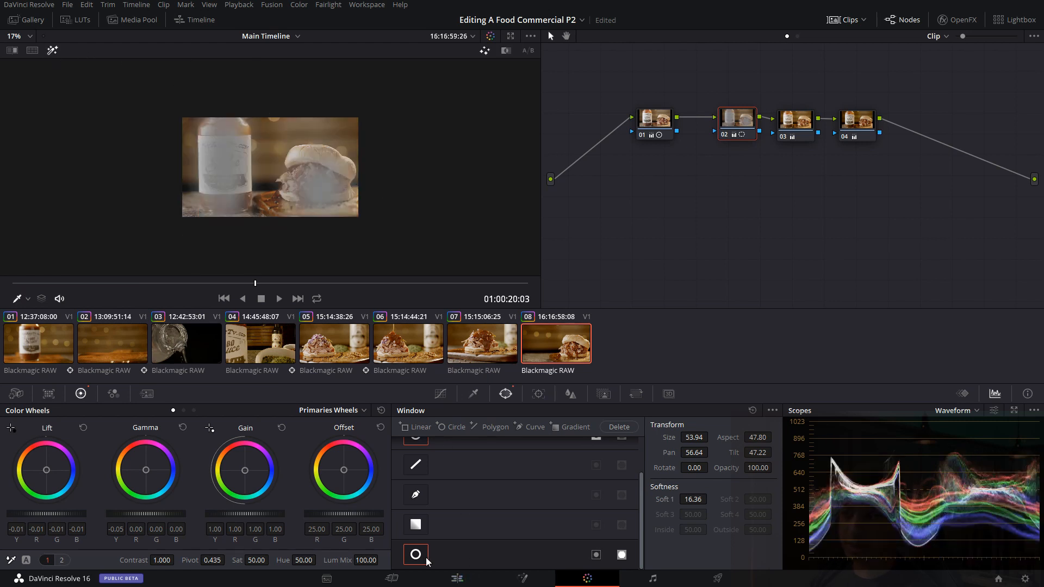
Step: Enlarge the eighth clip's second circular window around the whole sandwich to about size 60 and softness 14, and turn the highlight off
click(27, 299)
click(47, 347)
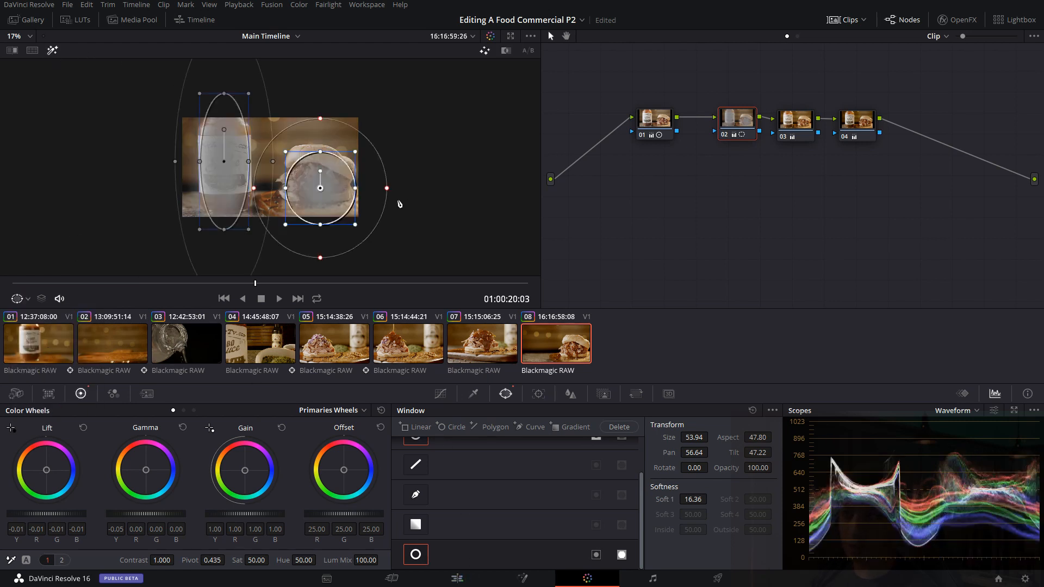
drag(354, 191, 361, 190)
drag(319, 152, 319, 146)
drag(320, 189, 364, 185)
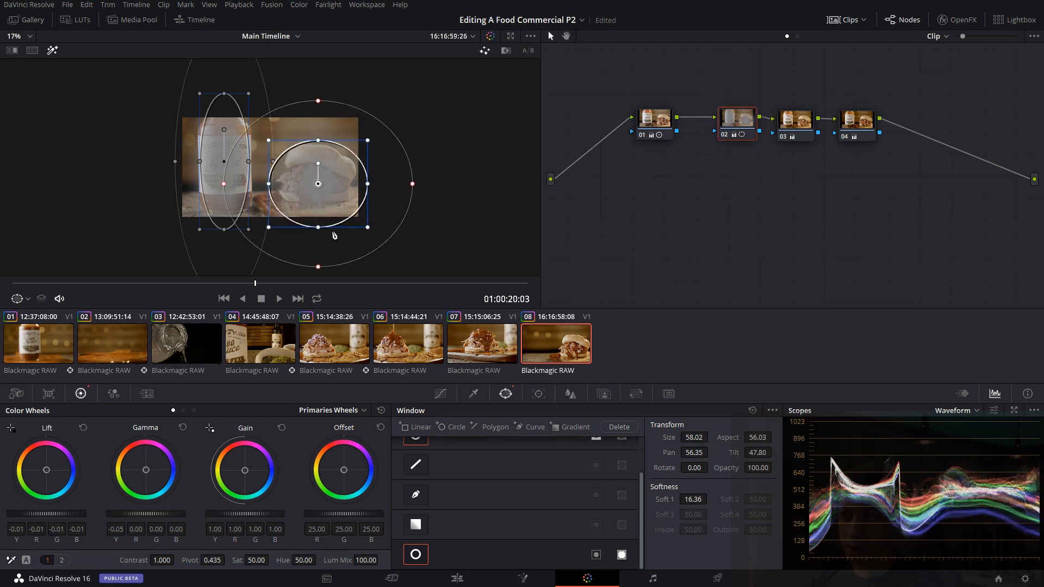
drag(321, 227, 321, 231)
drag(317, 176, 318, 179)
drag(423, 196, 416, 195)
click(53, 50)
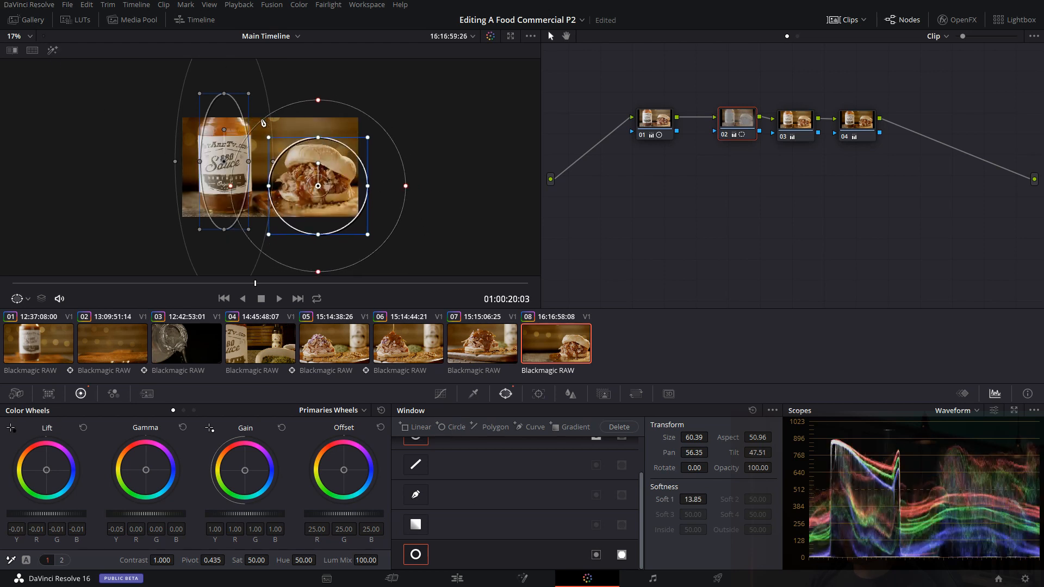
click(55, 49)
click(55, 49)
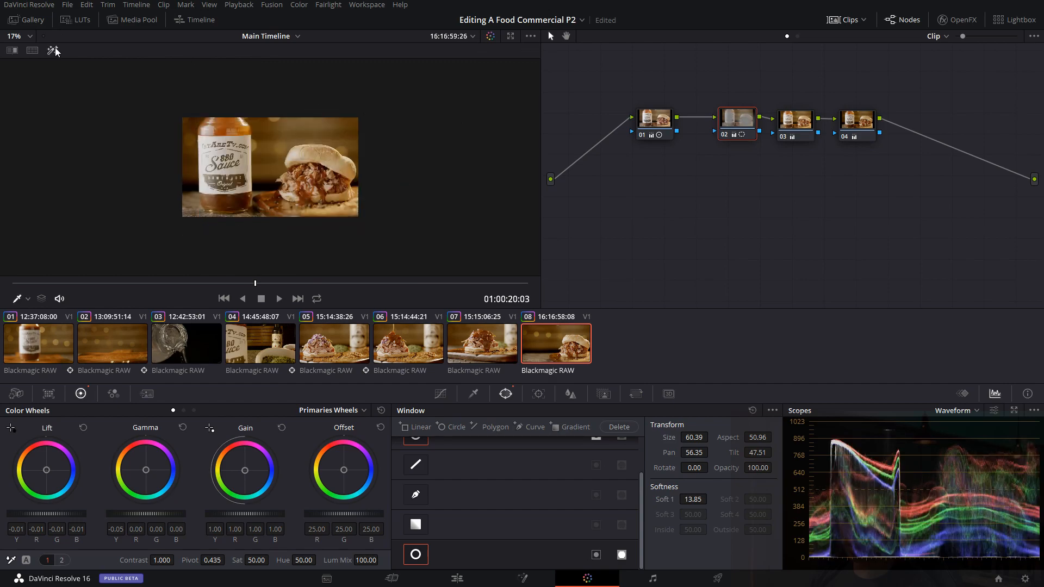
Step: Play the eighth clip full screen from the start to check the grade and windows
key(ctrl+f)
drag(510, 556, 278, 542)
key(space)
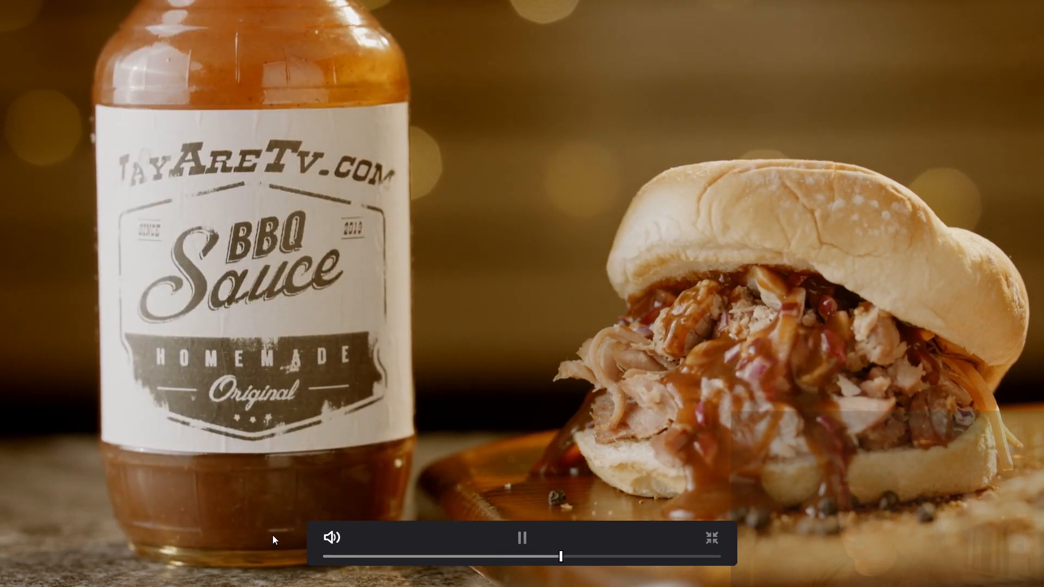
key(space)
click(713, 539)
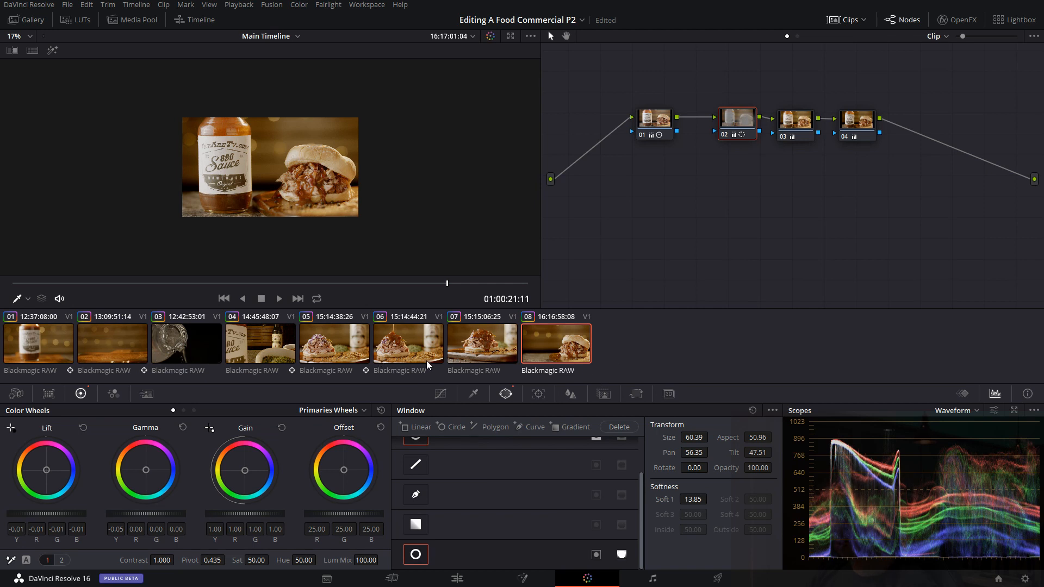
Step: Switch the tracker to Stabilizer, return to the start of the eighth clip and stabilize it in Similarity mode
click(540, 395)
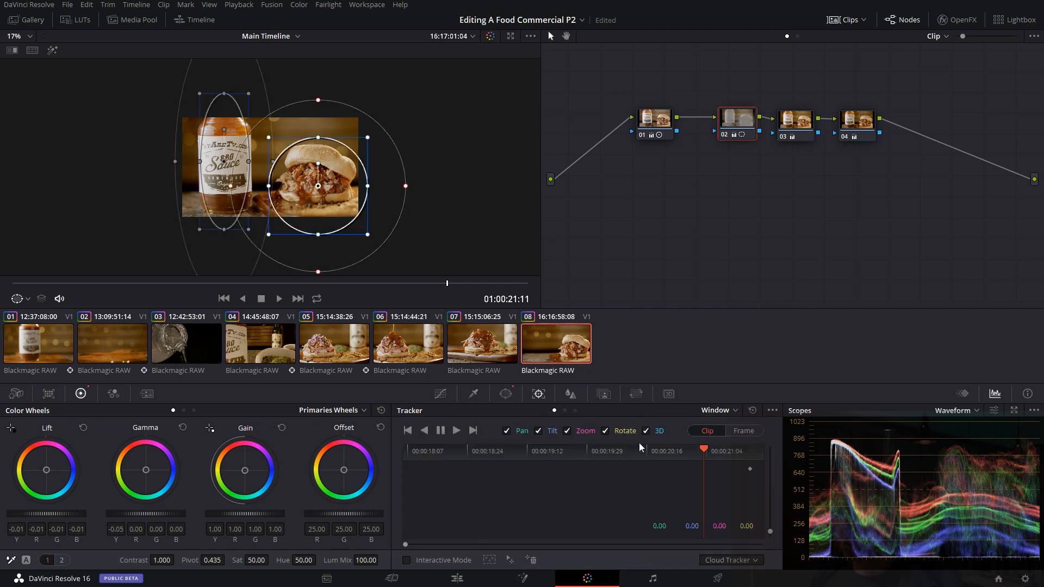
click(723, 411)
click(741, 436)
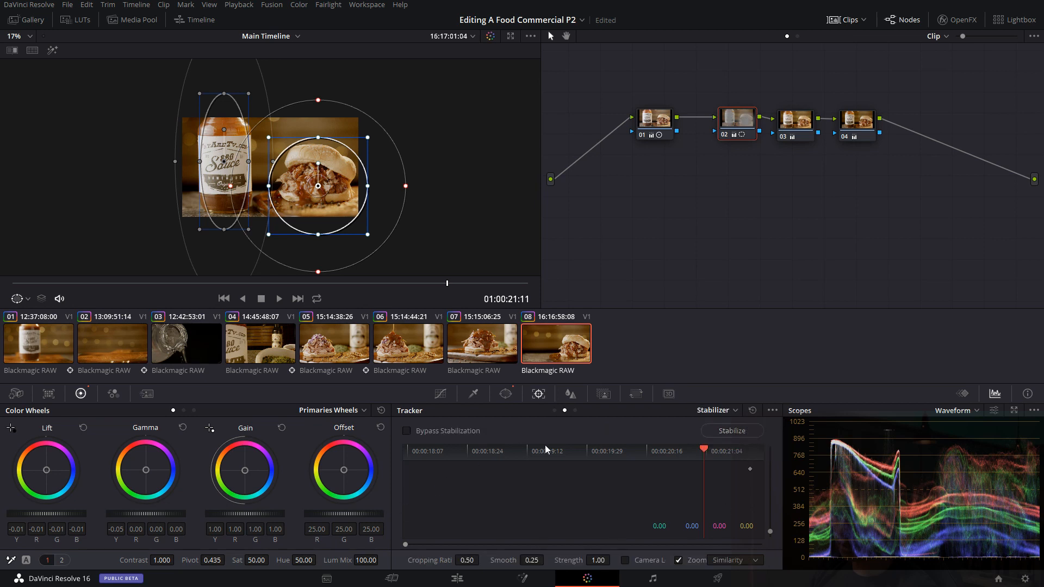
drag(664, 452, 184, 424)
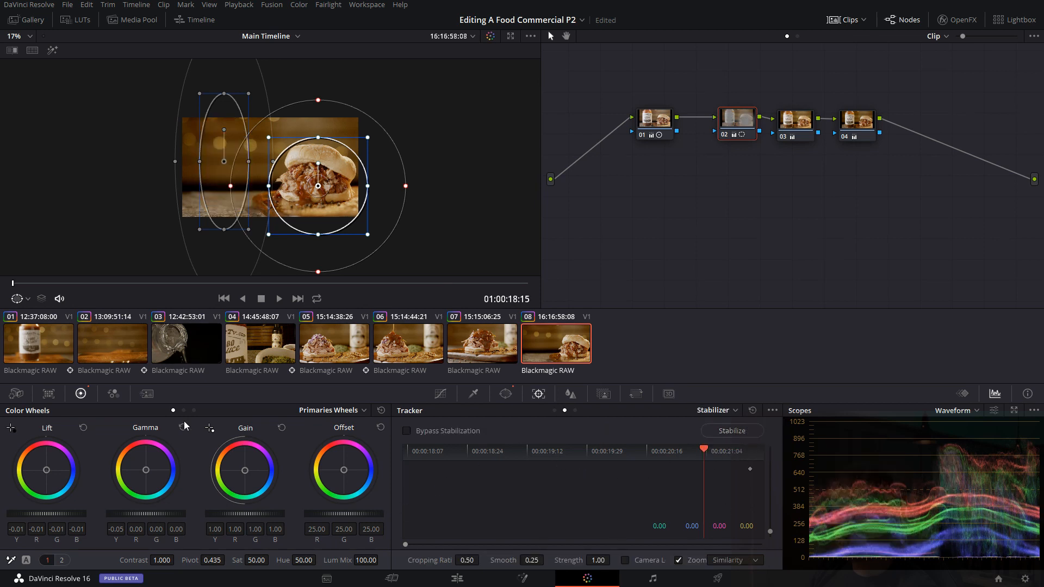
click(747, 435)
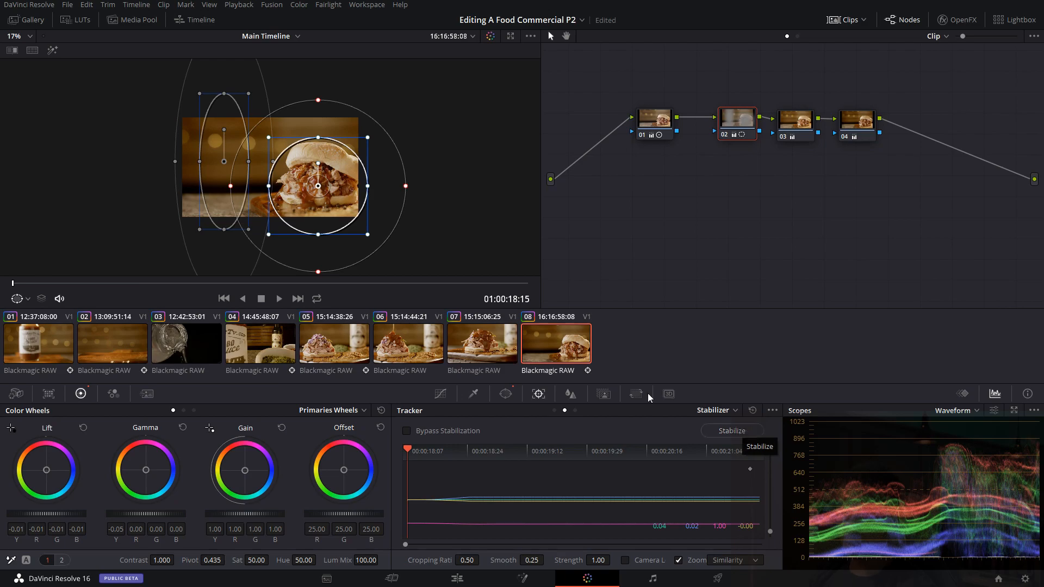
Step: Play the eighth clip's opening repeatedly in full screen to judge the stabilization
key(ctrl+f)
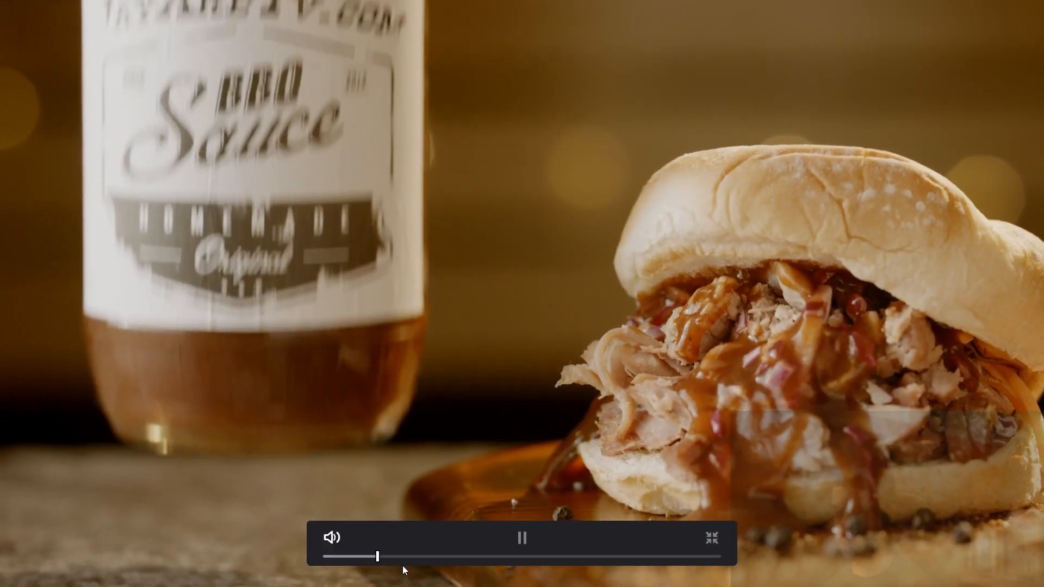
key(space)
click(712, 538)
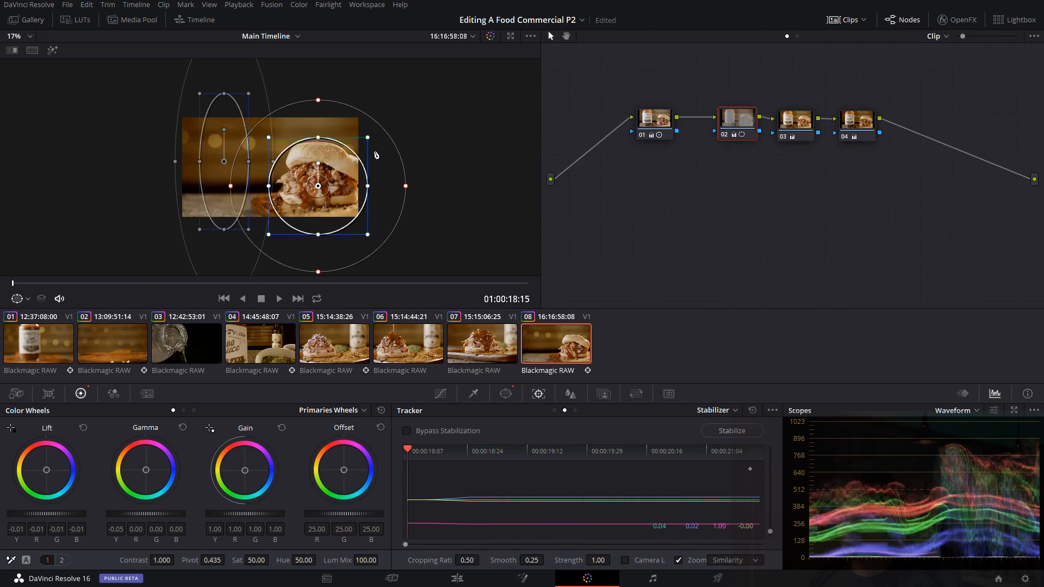
key(ctrl+f)
key(space)
key(space)
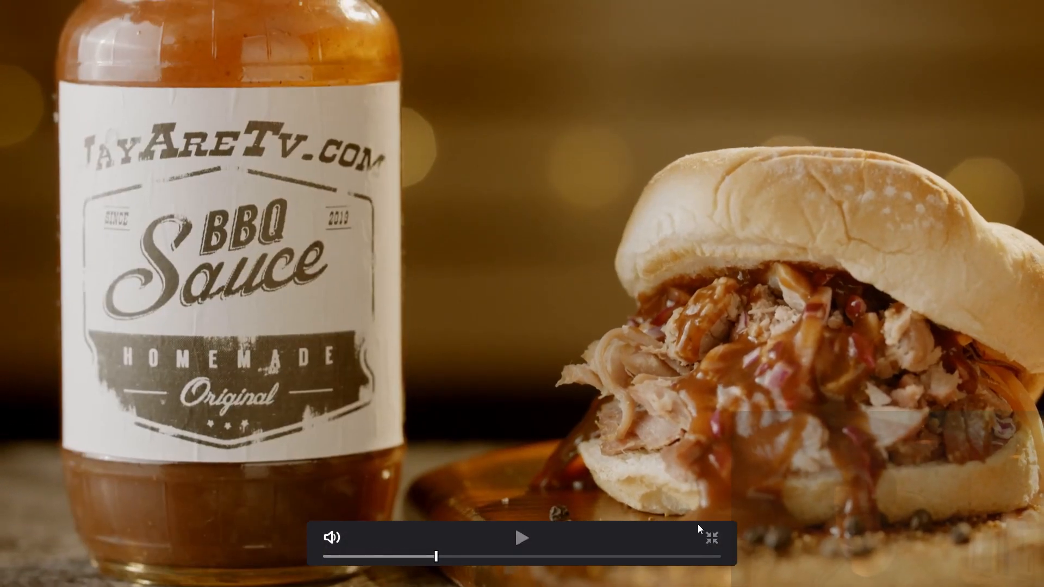
drag(392, 553, 224, 543)
key(space)
key(space)
click(707, 544)
Step: Stabilize the eighth clip again with Similarity, then change the stabilization mode to Perspective and stabilize once more
click(732, 560)
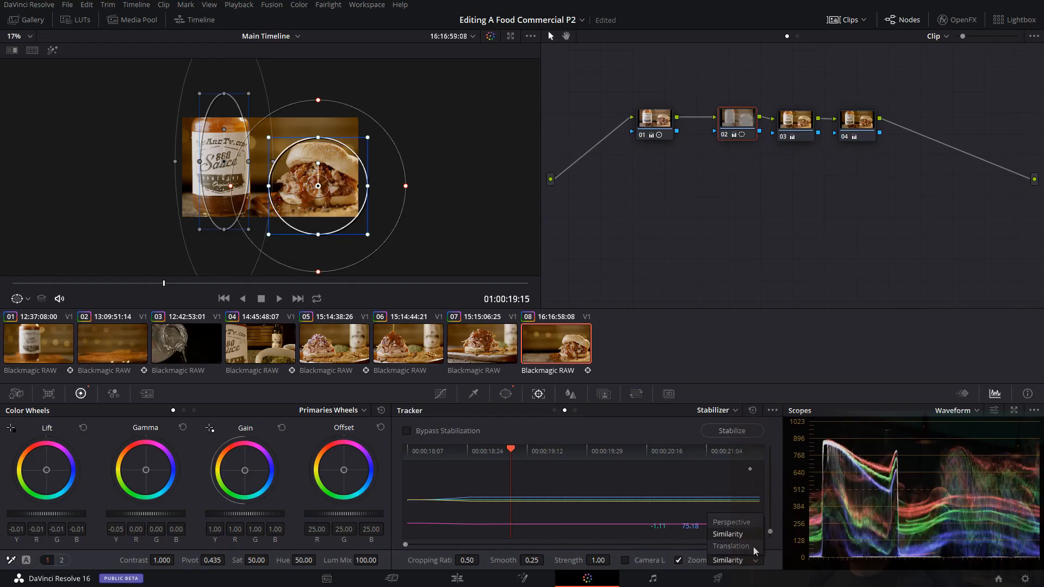
click(746, 535)
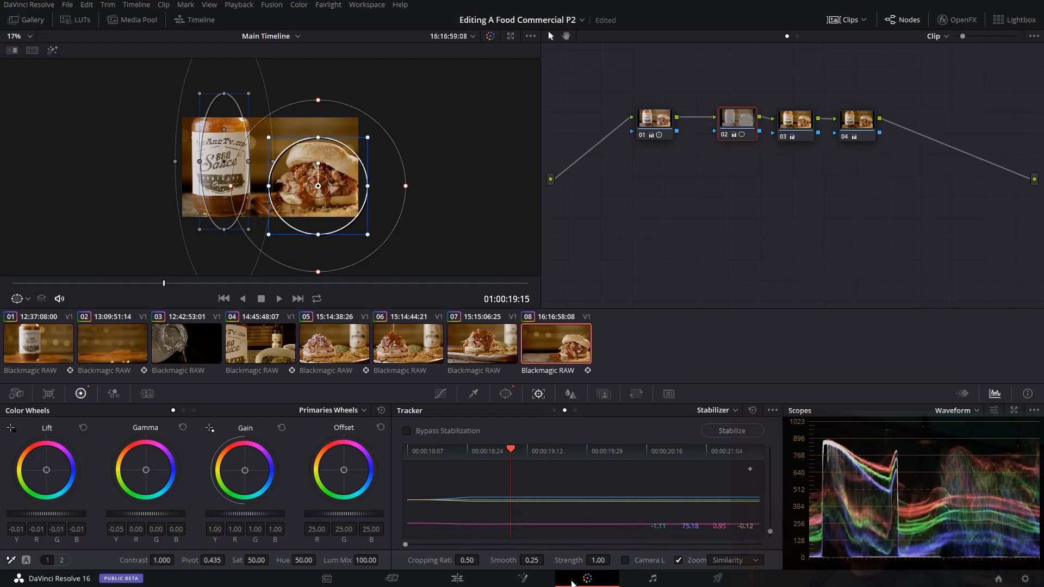
click(731, 430)
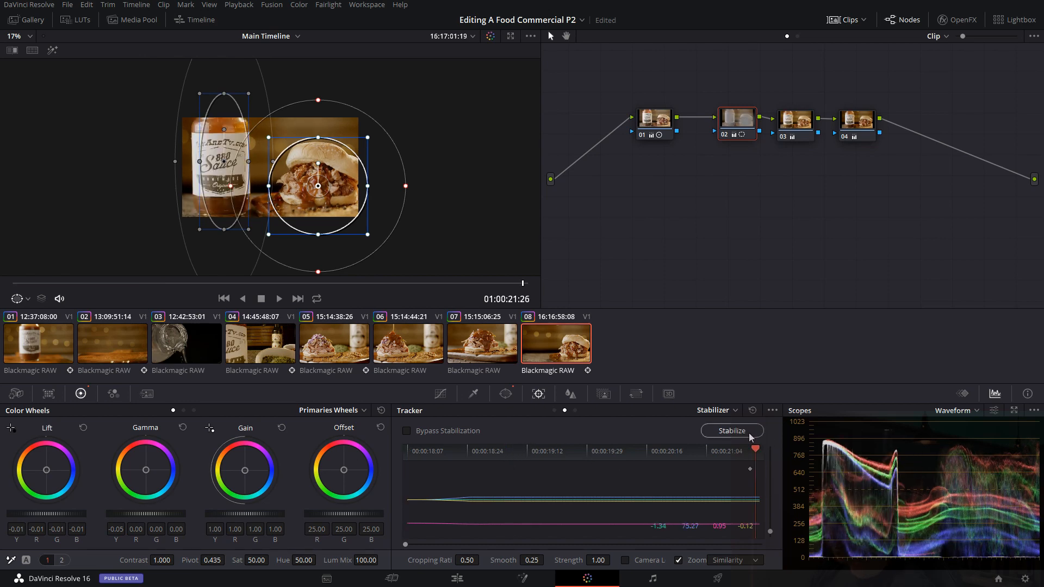
click(734, 560)
click(728, 523)
click(735, 431)
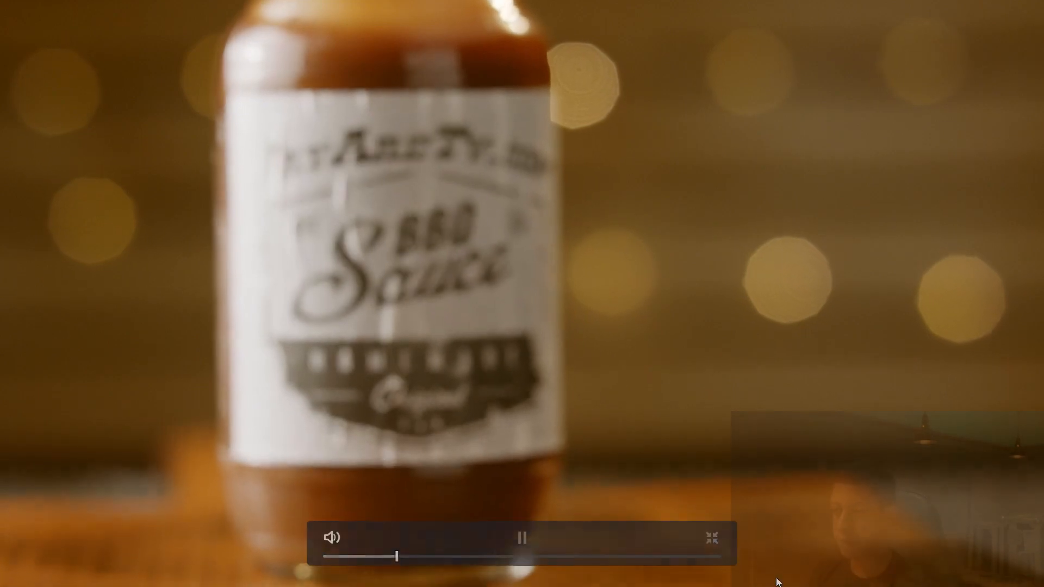
Step: Scrub on to the third clip, regroup nodes 02 and 03, and brighten node 01 with gamma 0.23 and a higher gain
click(711, 538)
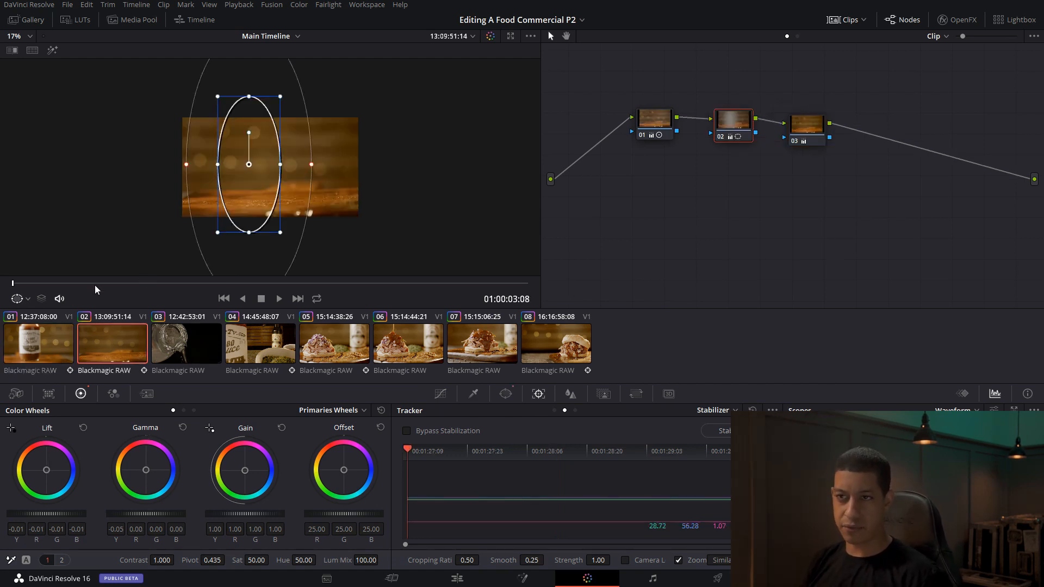
drag(14, 284, 276, 291)
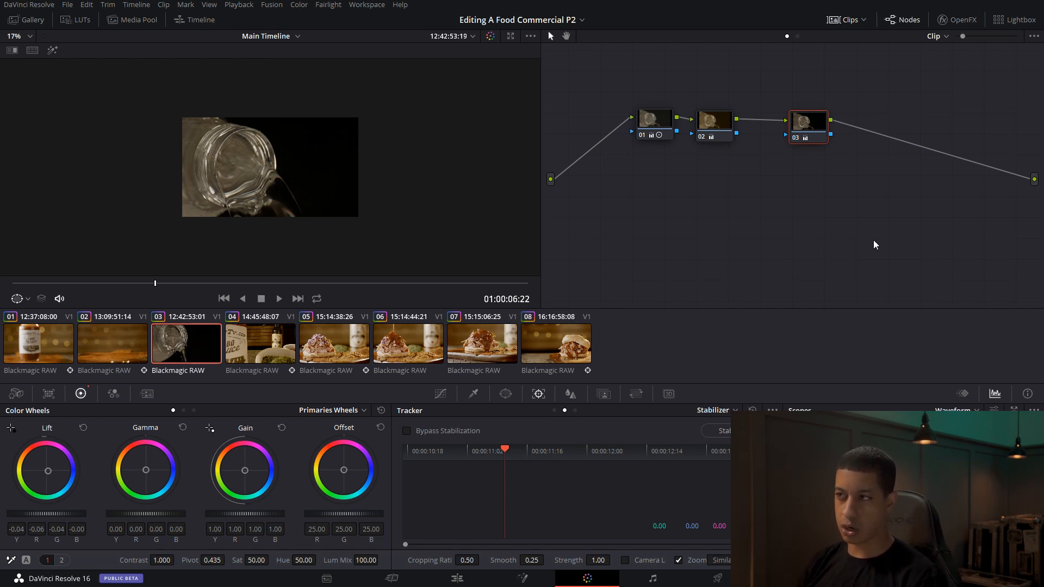
drag(809, 130, 755, 128)
click(657, 129)
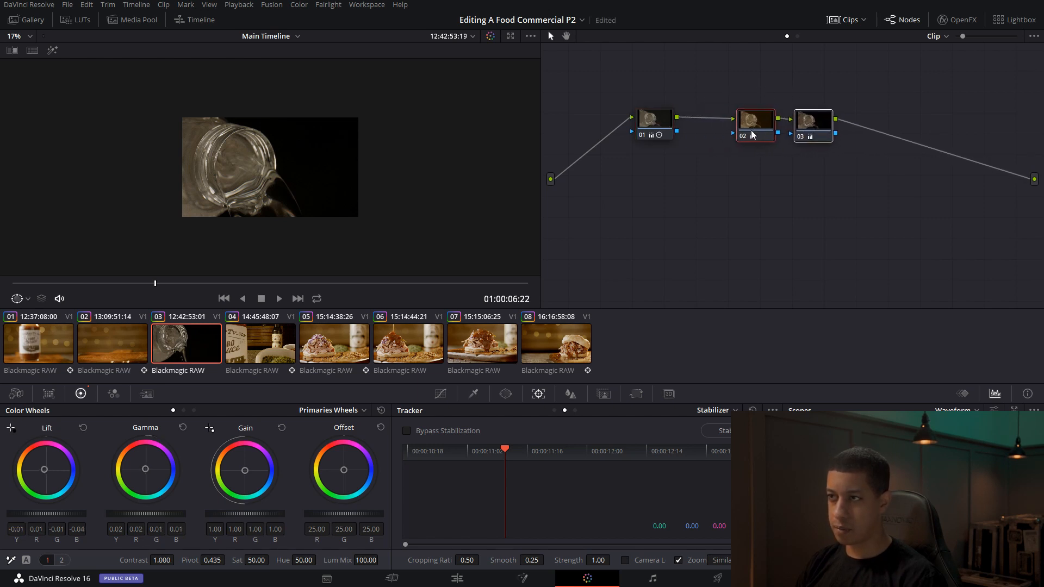
click(652, 127)
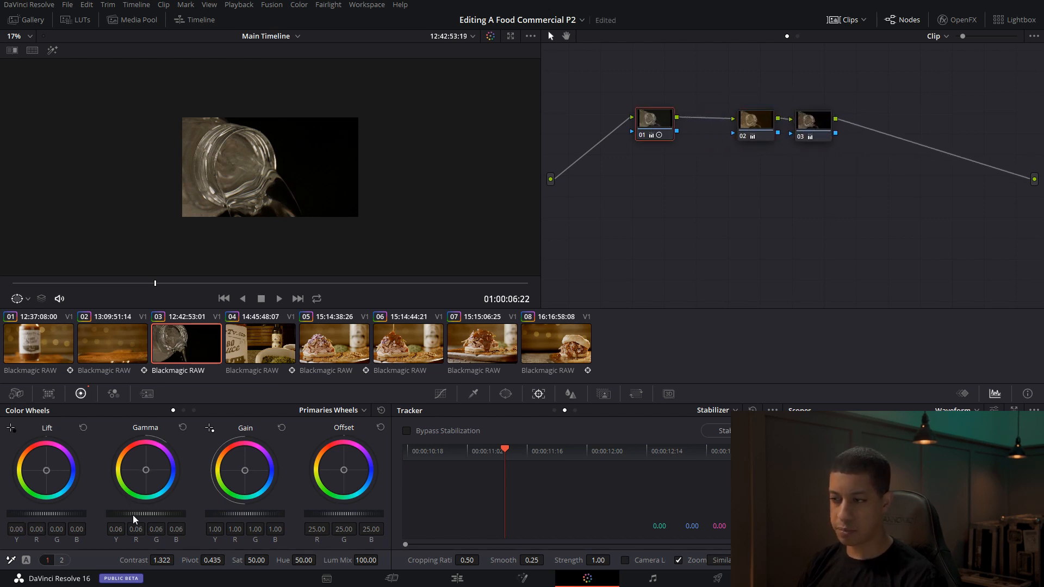
drag(146, 514, 176, 514)
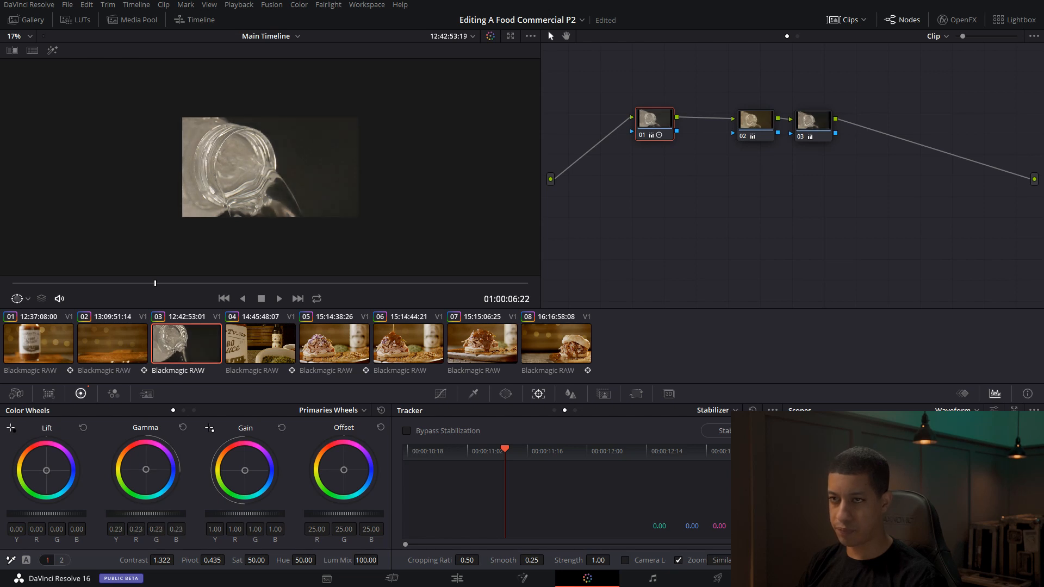
drag(245, 514, 263, 514)
Step: Sample the dark background as node 03's black point on the third clip and play it full screen to check
click(816, 123)
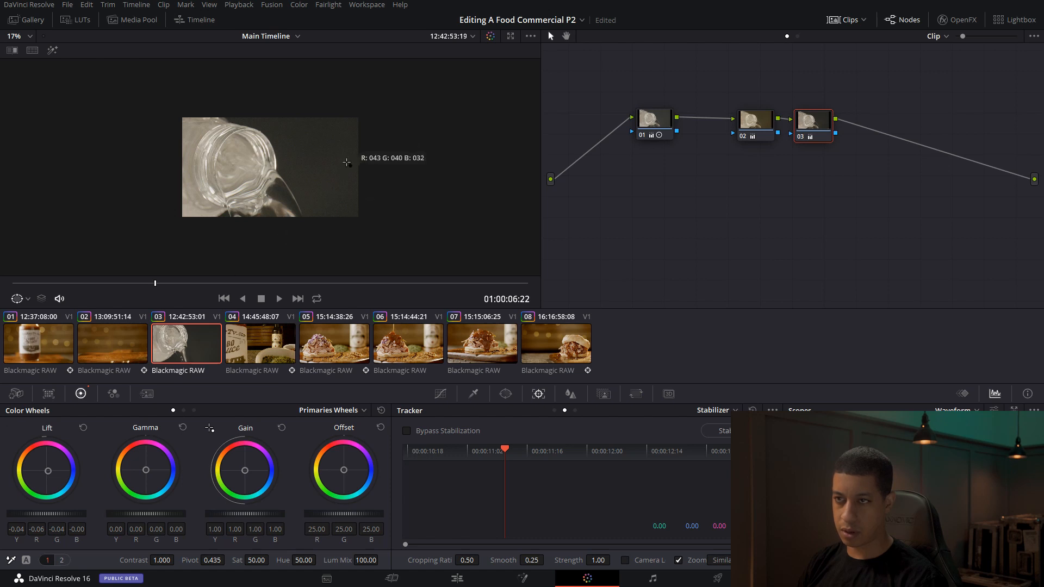
click(346, 164)
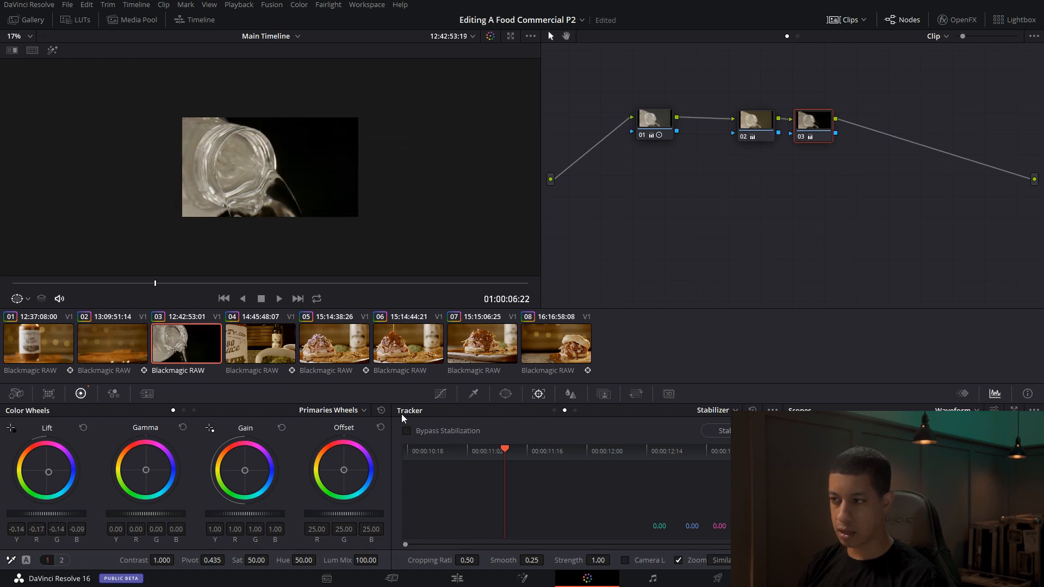
key(space)
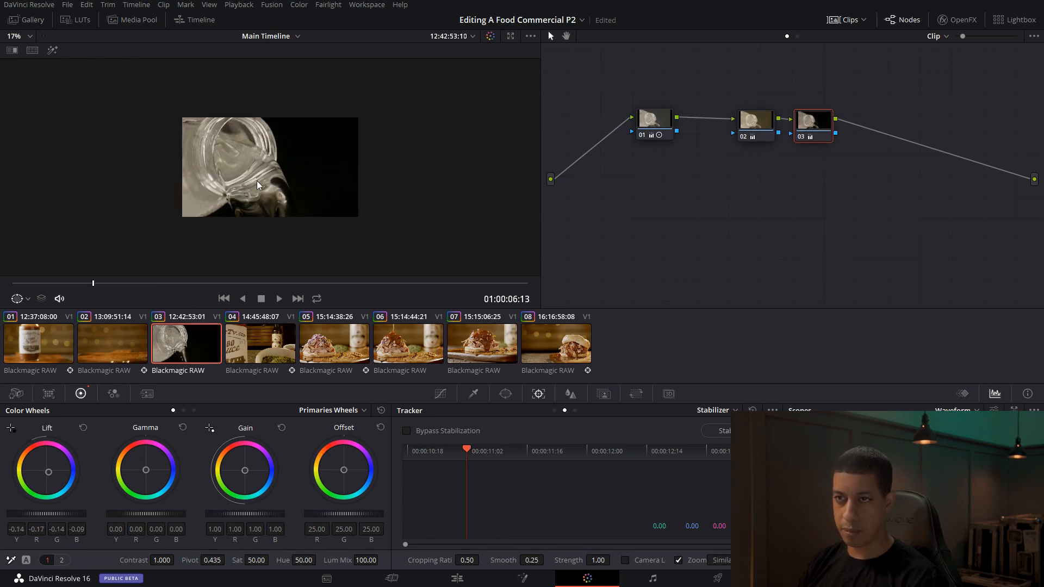
key(ctrl+f)
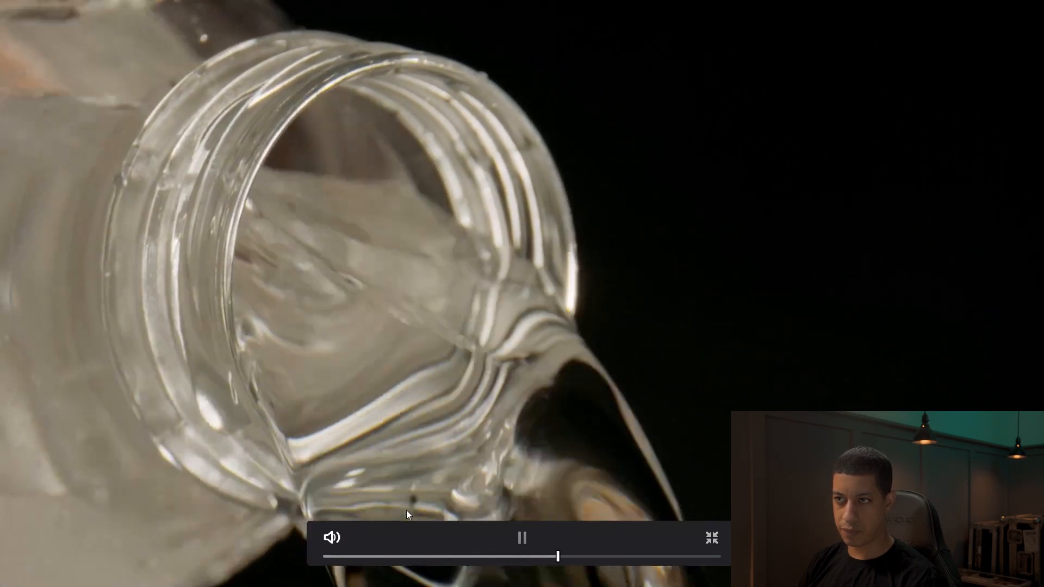
click(712, 538)
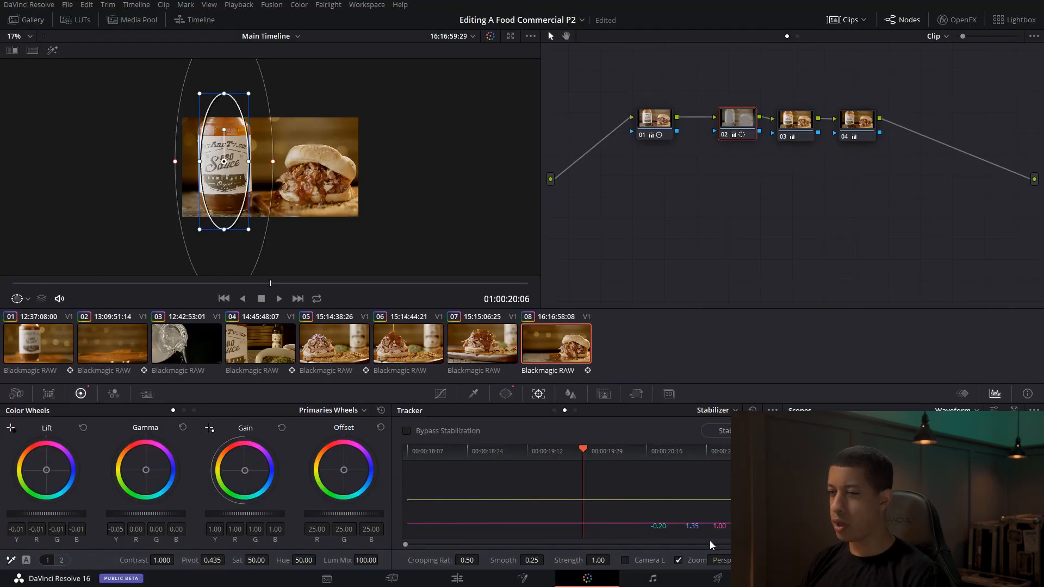
Step: Review the fourth clip in full screen, scrubbing toward its end and playing into the fifth clip
click(262, 357)
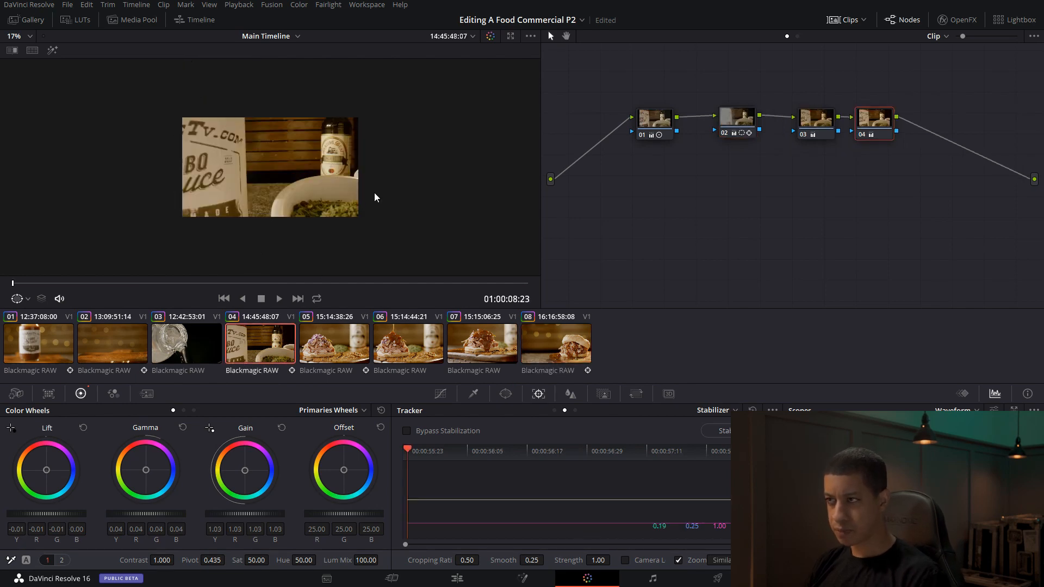
drag(206, 283, 390, 303)
key(ctrl+f)
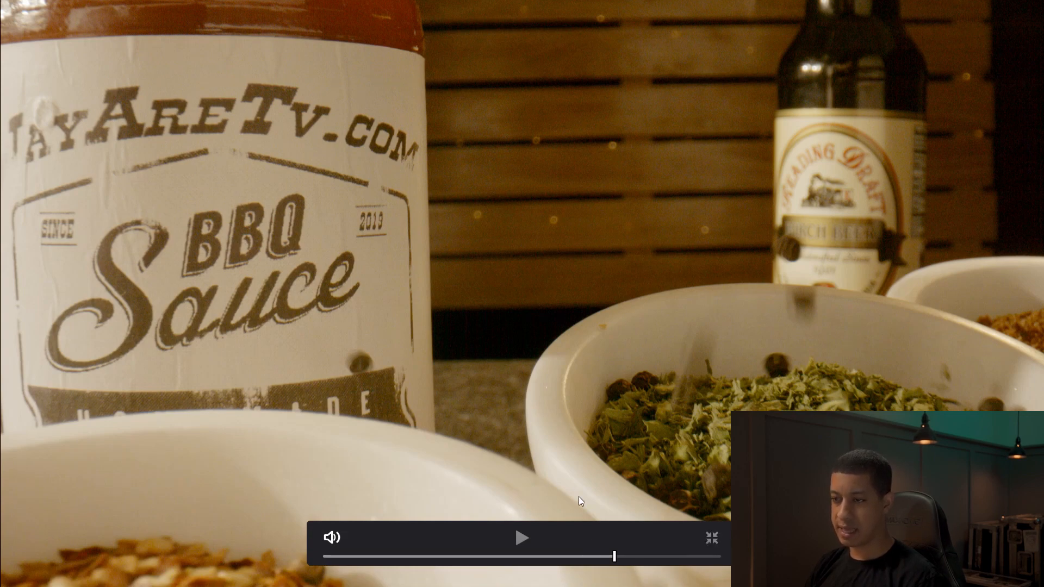
drag(634, 563, 729, 576)
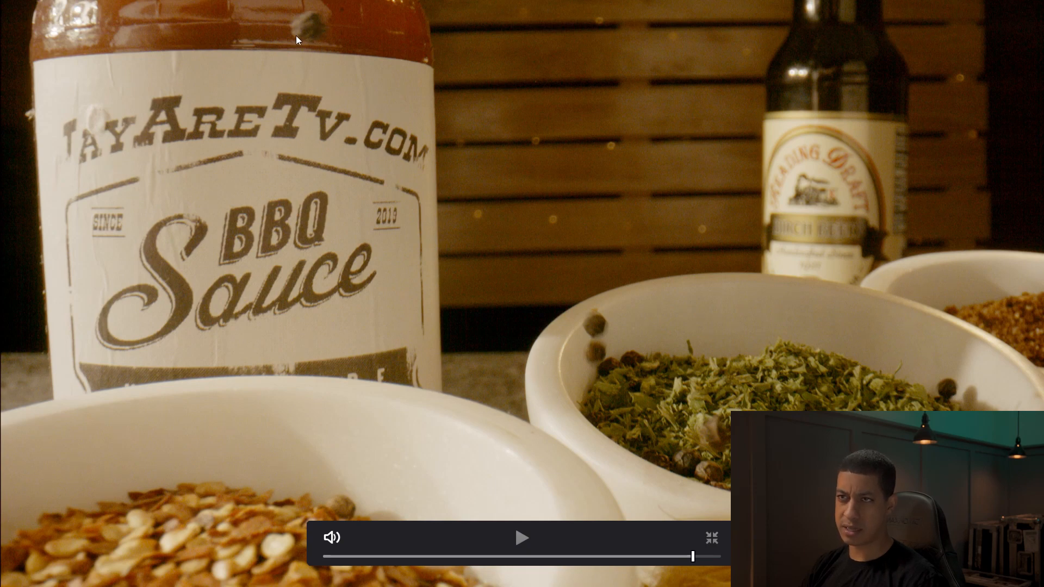
key(space)
key(space)
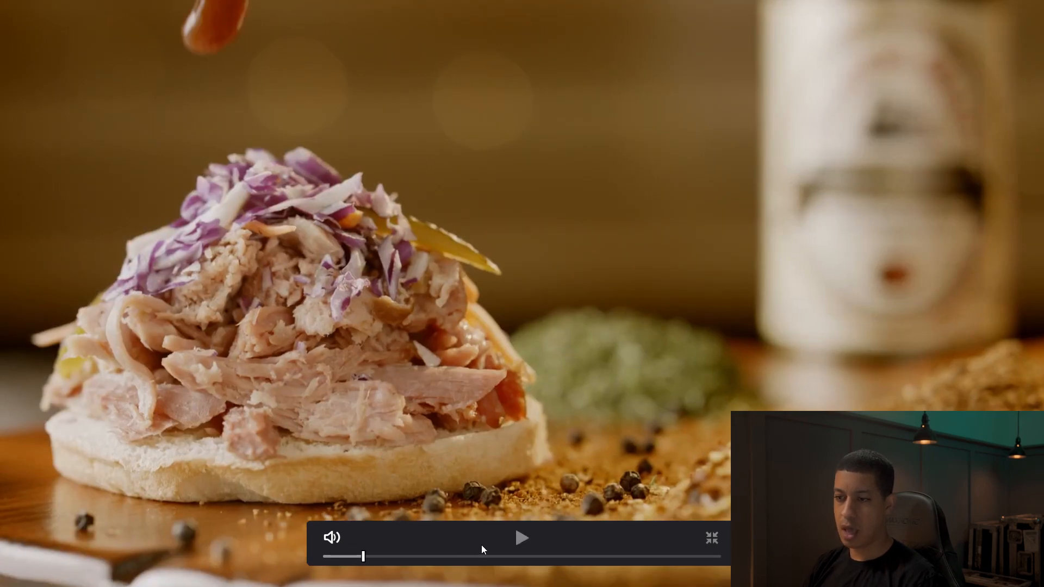
click(711, 538)
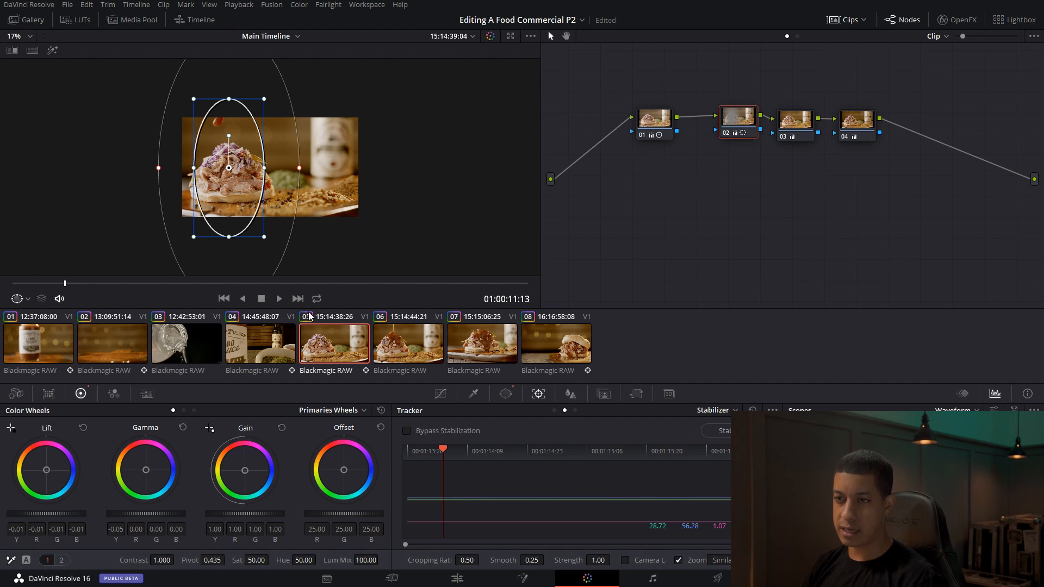
Step: Cool the fourth clip by lowering the colour temperature on node 01, judging it by the enlarged bottle label
click(264, 356)
mouse_move(341, 284)
mouse_down()
mouse_move(229, 280)
mouse_move(341, 288)
mouse_up()
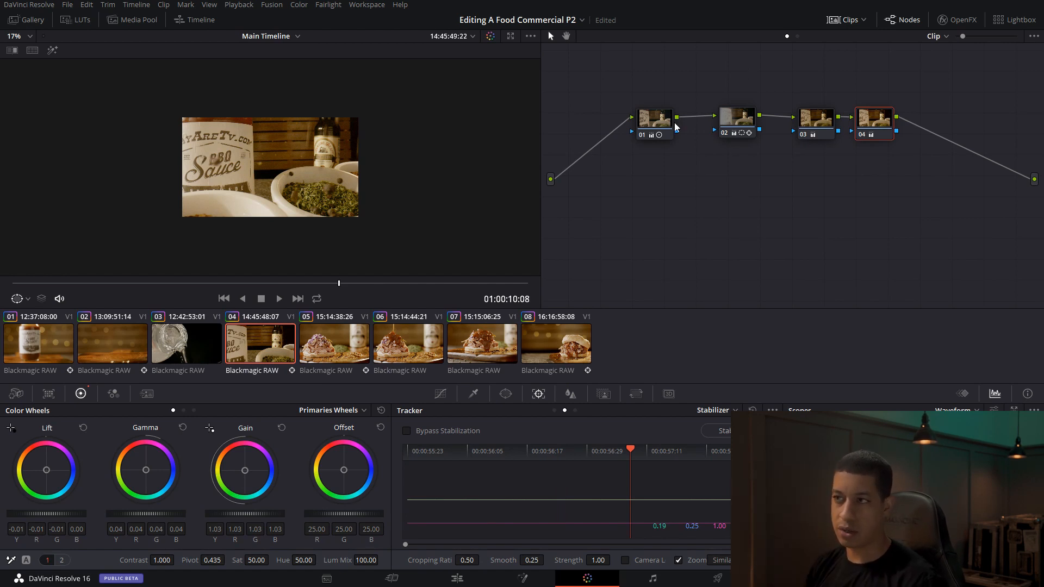
click(658, 119)
scroll(218, 170, up, 4)
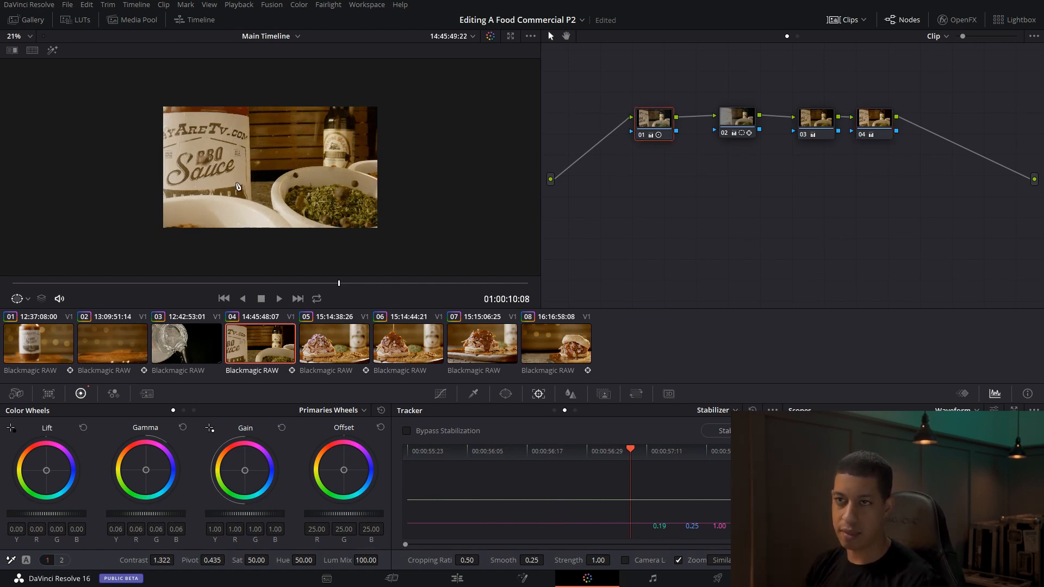
scroll(219, 171, up, 3)
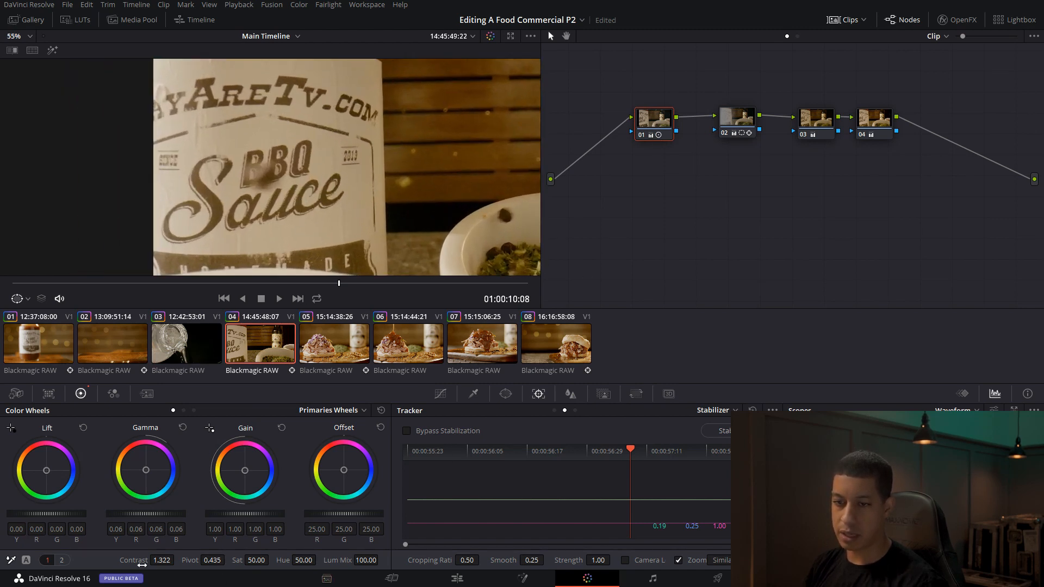
click(61, 560)
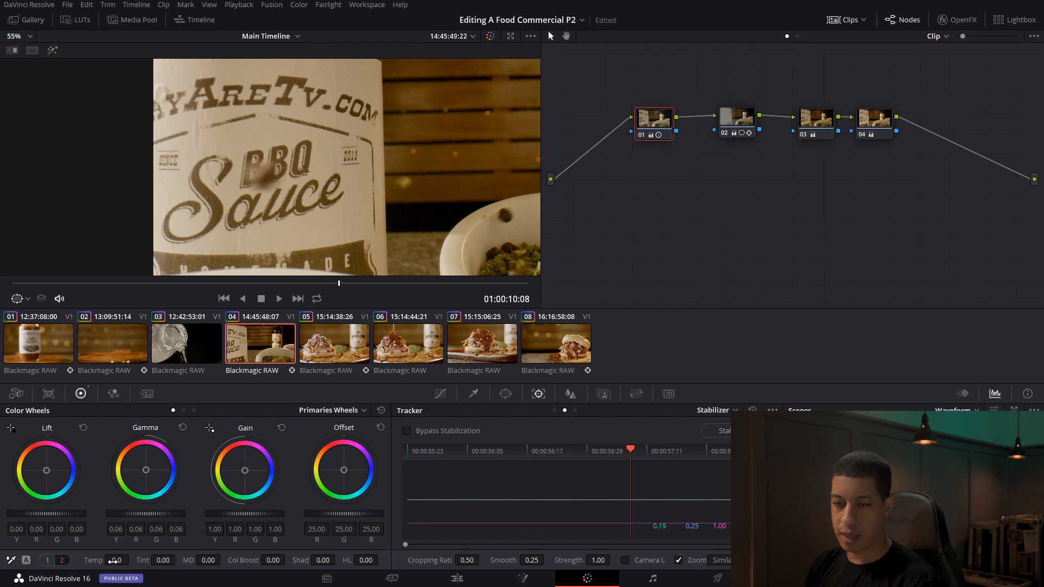
drag(118, 561, 106, 560)
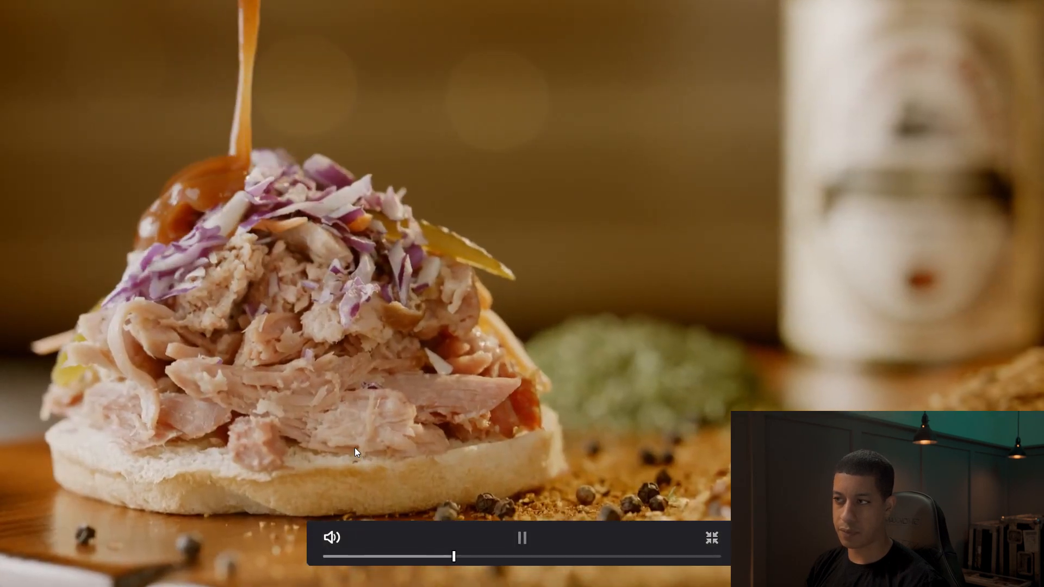
Step: Pause the full-screen playback on the sauce-pouring shot, rewind to the beginning and start playback again
key(space)
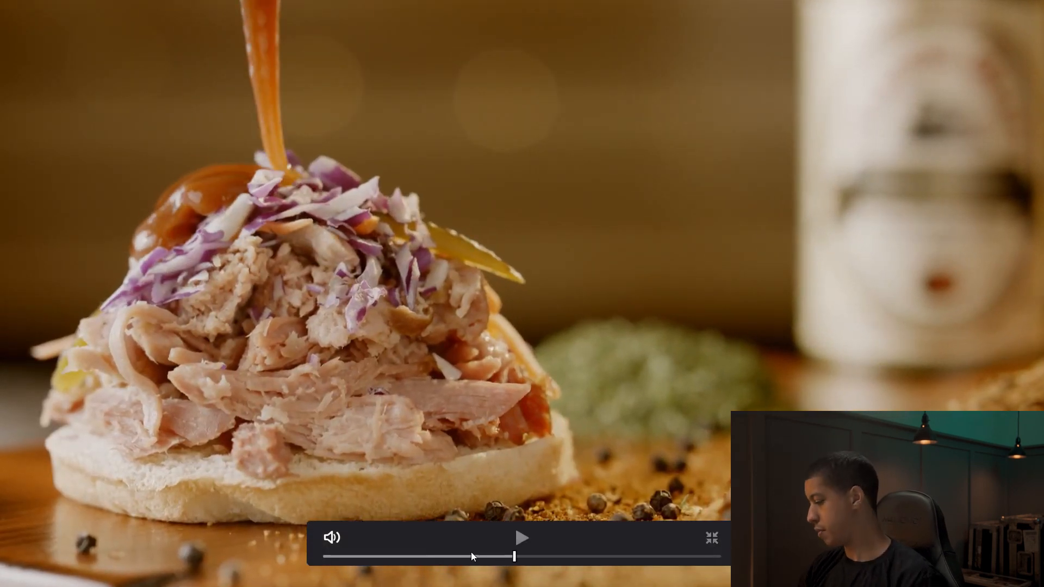
key(Home)
key(space)
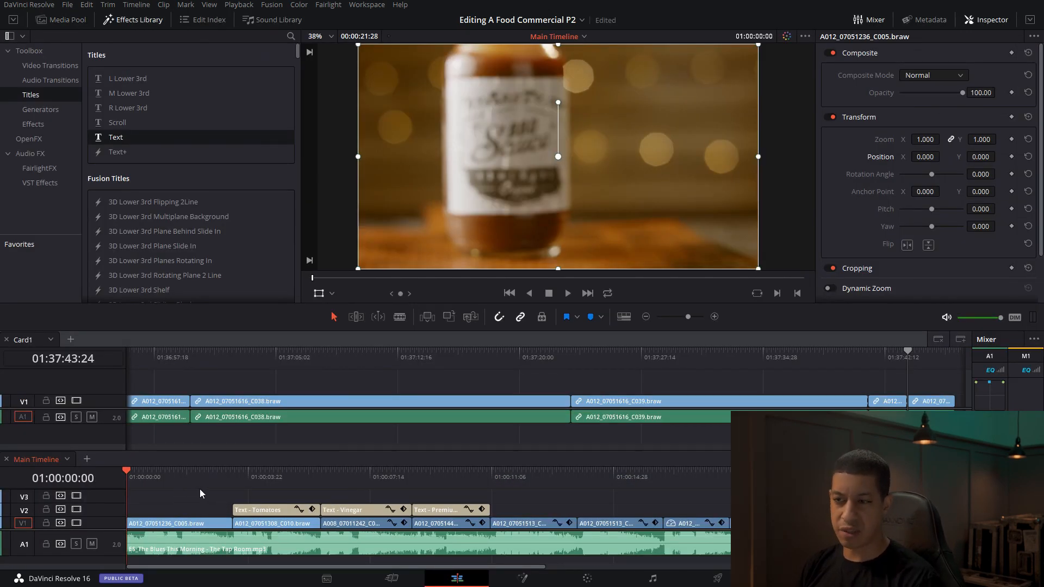
Step: Select the Tomatoes title on the Edit page and watch the whole Main Timeline full screen through the American Made ending
click(266, 512)
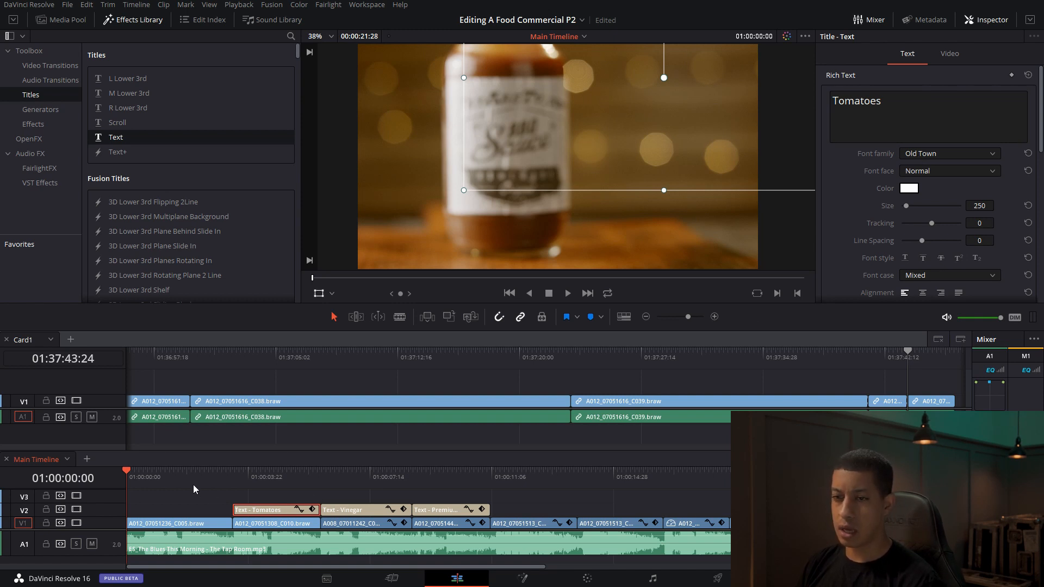
key(ctrl+f)
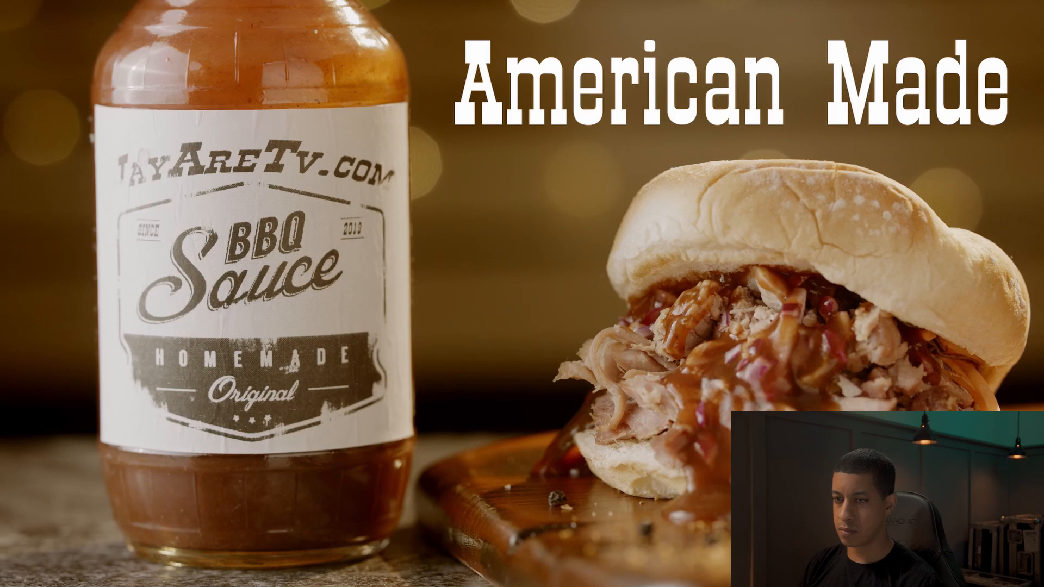
key(Escape)
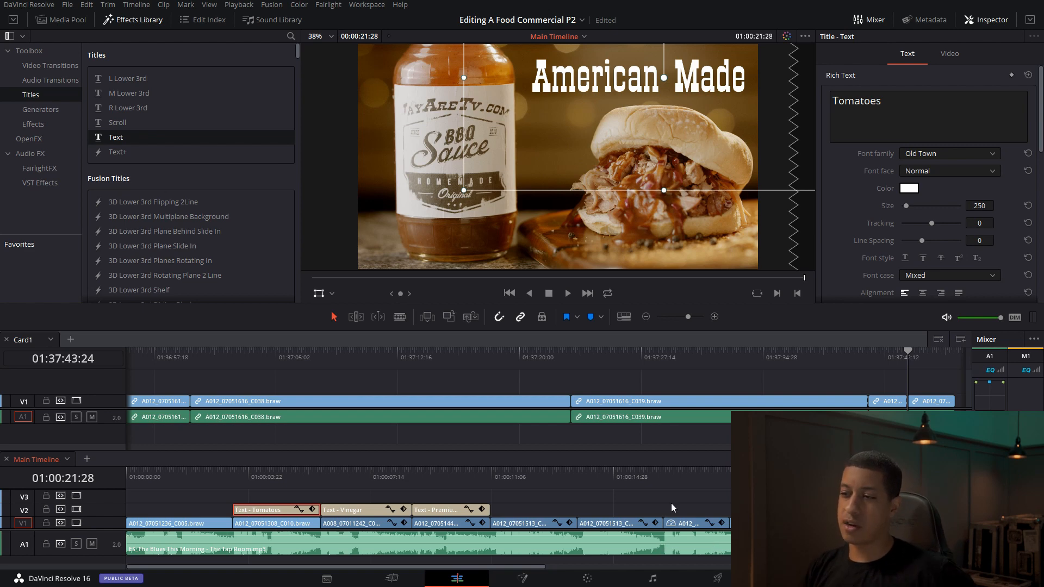
Step: Scrub the Main Timeline around the closing burger shot to review where the bottle and American Made title come in
click(700, 486)
drag(700, 487, 720, 494)
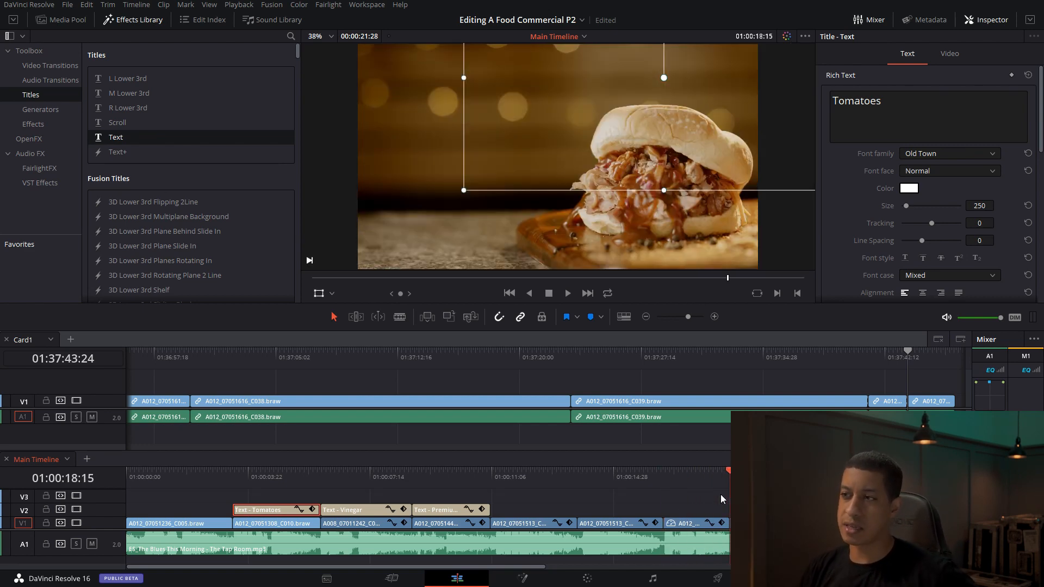
drag(478, 484, 745, 482)
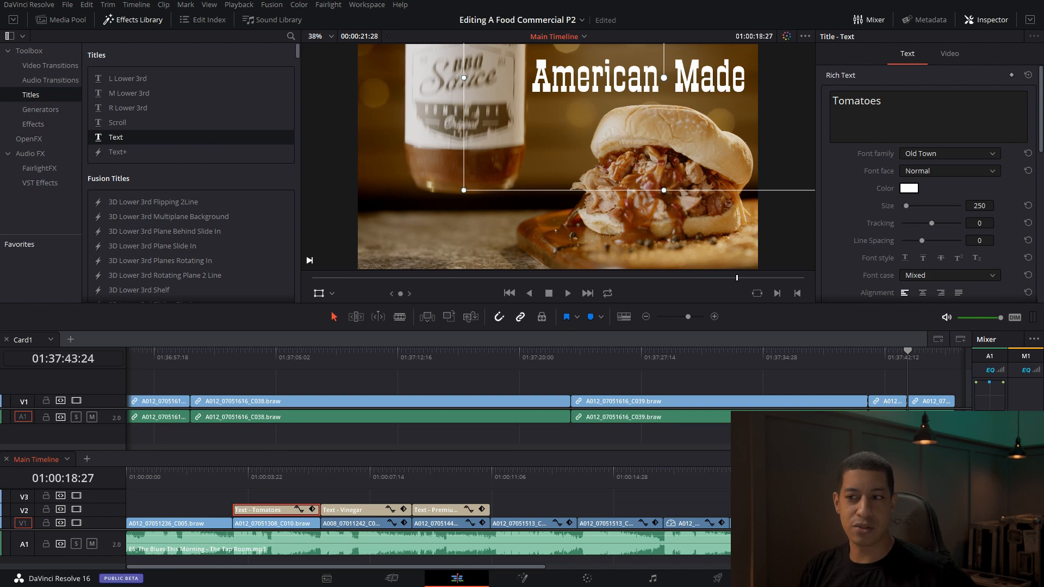
Step: Browse the burger takes in the Card1 timeline, playing A012_07051610_C036 onward and scrubbing back to A012_07051609_C035
drag(607, 362, 223, 371)
click(646, 317)
mouse_move(462, 371)
mouse_down()
mouse_move(392, 364)
mouse_move(462, 366)
mouse_up()
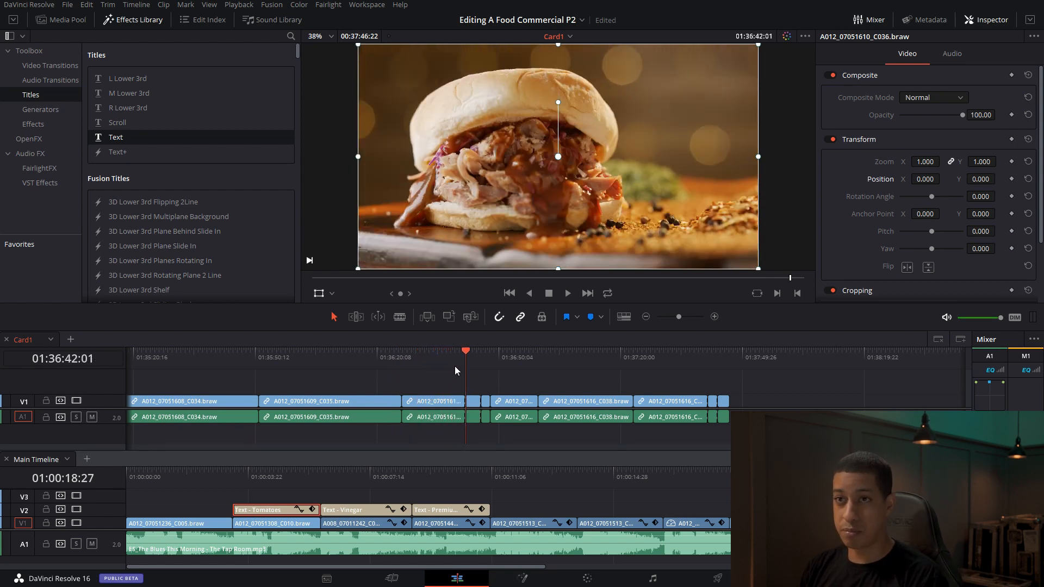
key(space)
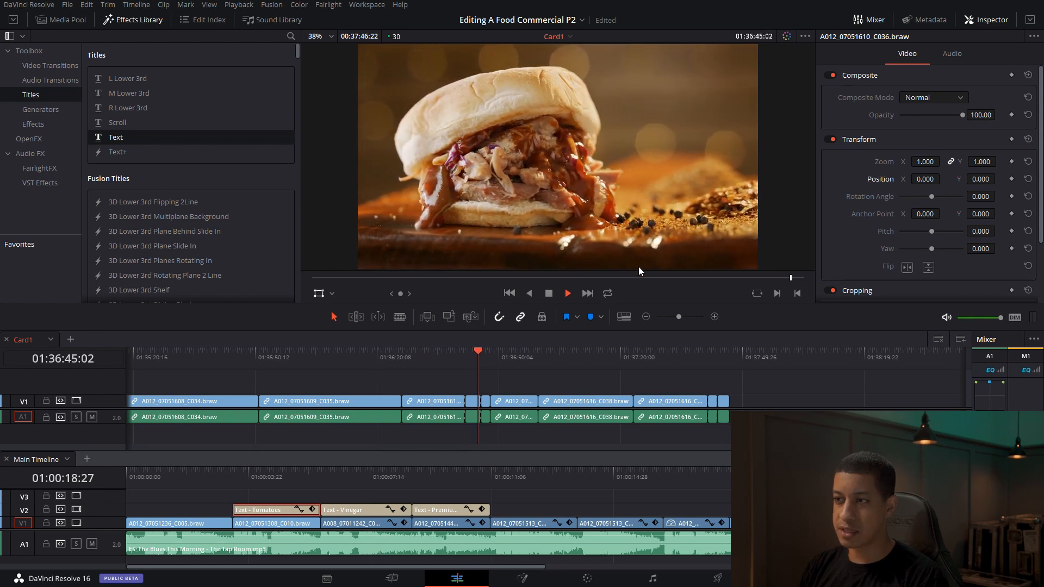
key(space)
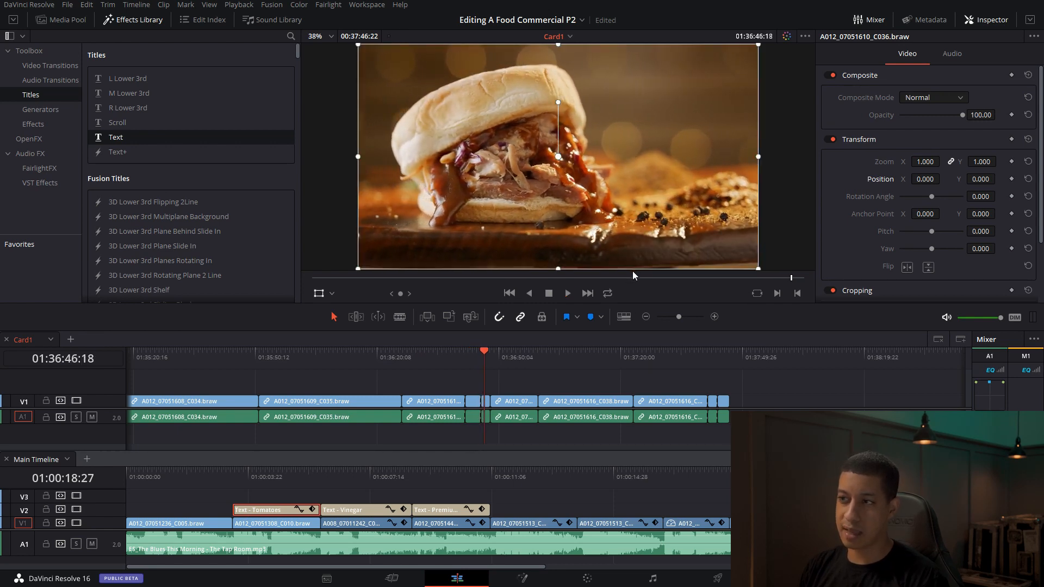
drag(484, 353, 284, 352)
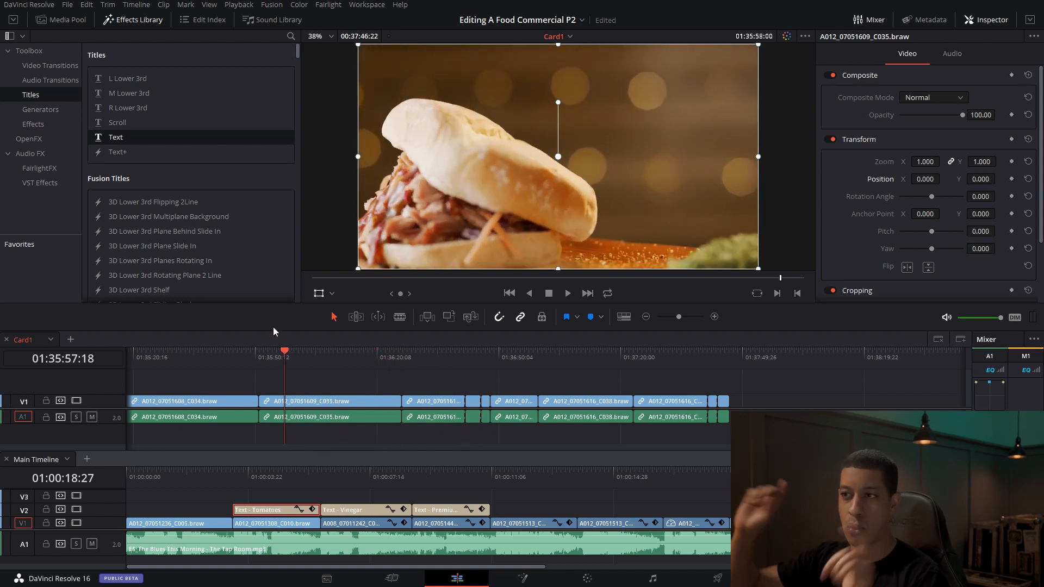